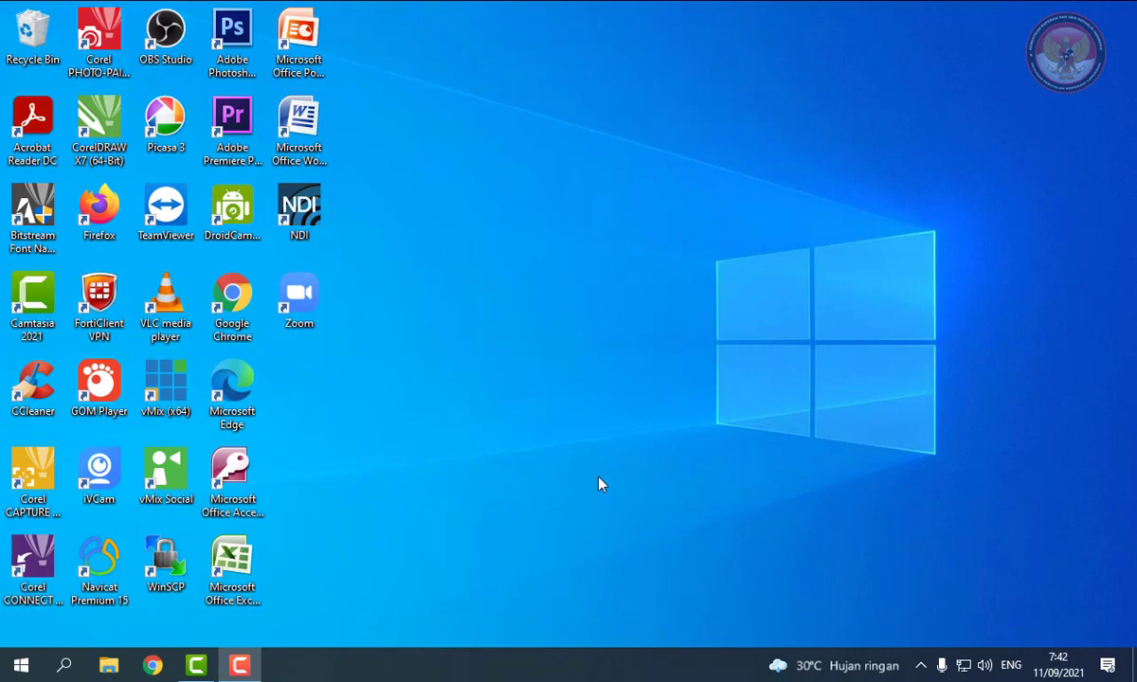
Step: Launch Google Chrome and open the website ppkl.kemenkopukm.go.id
double_click(244, 319)
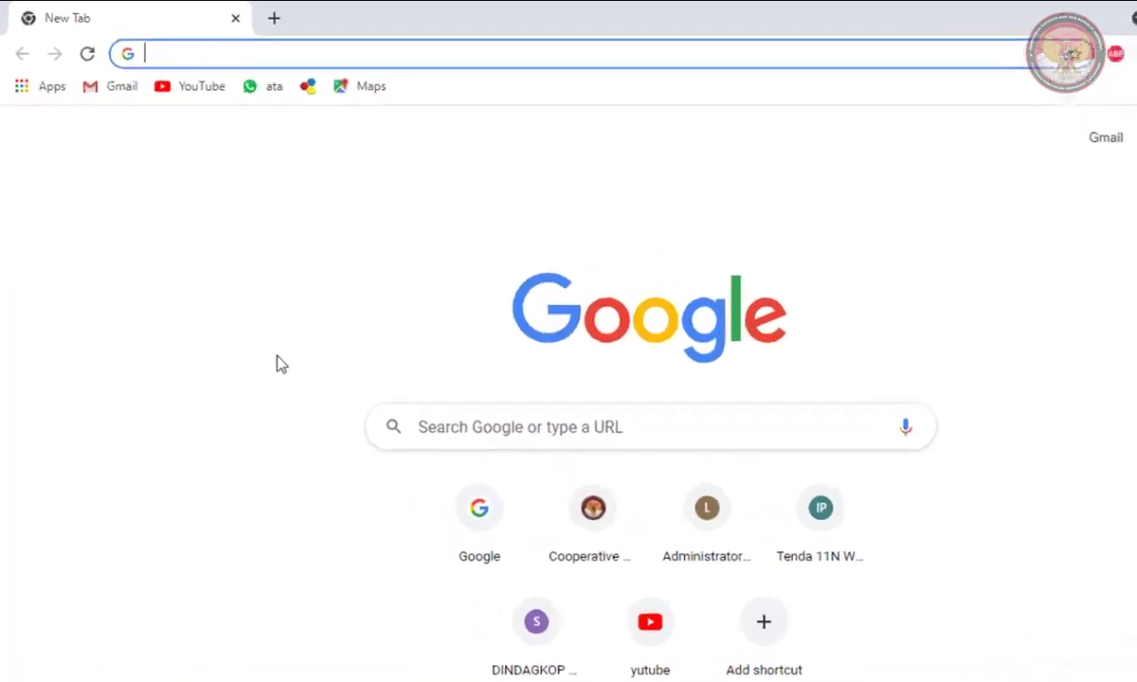
text(ppkl)
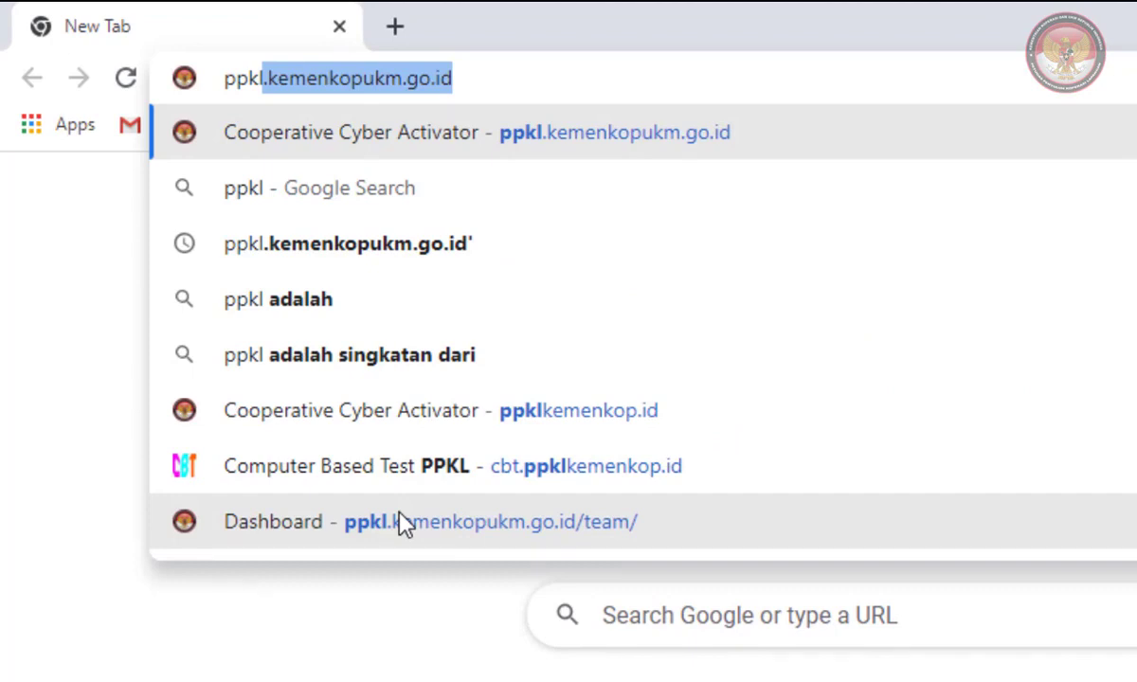
key(Right)
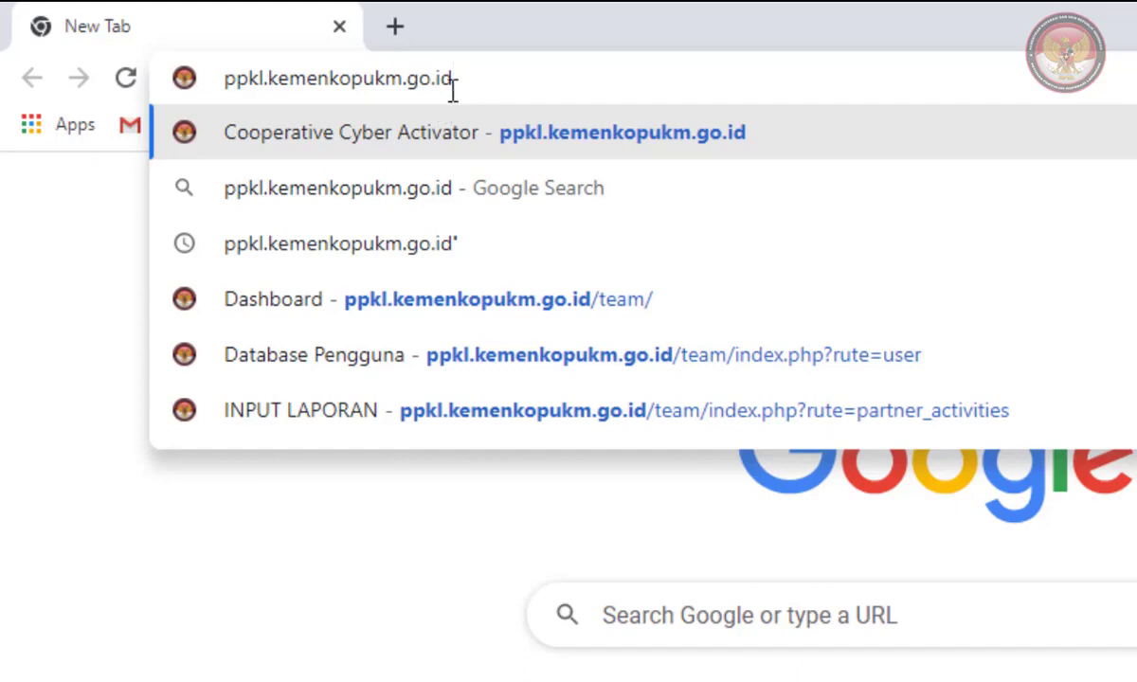
key(Return)
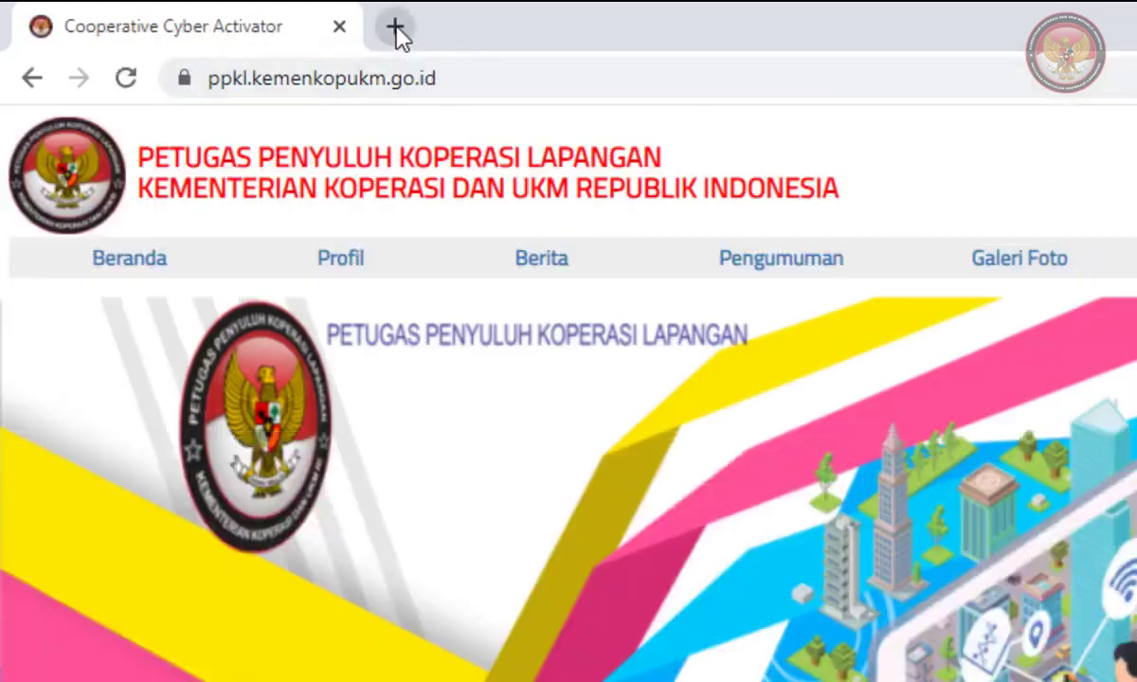
Step: Open the alternative address ppklkemenkop.id in a new tab and look over its home page
click(396, 28)
text(ppklkem)
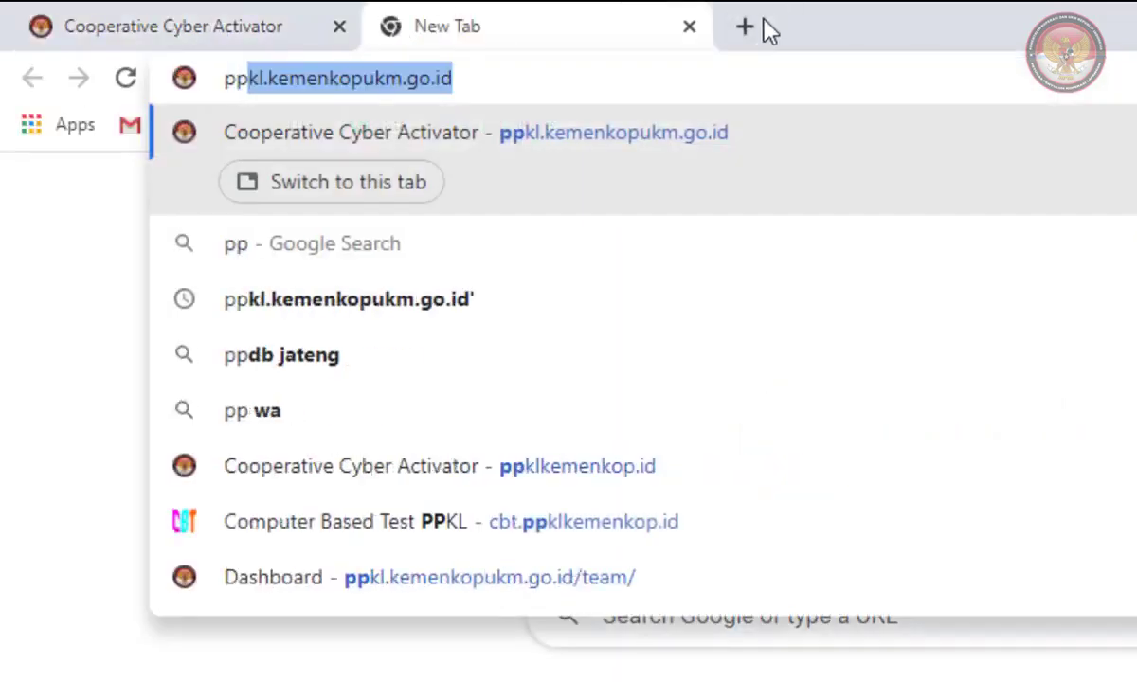
text(enkop.id)
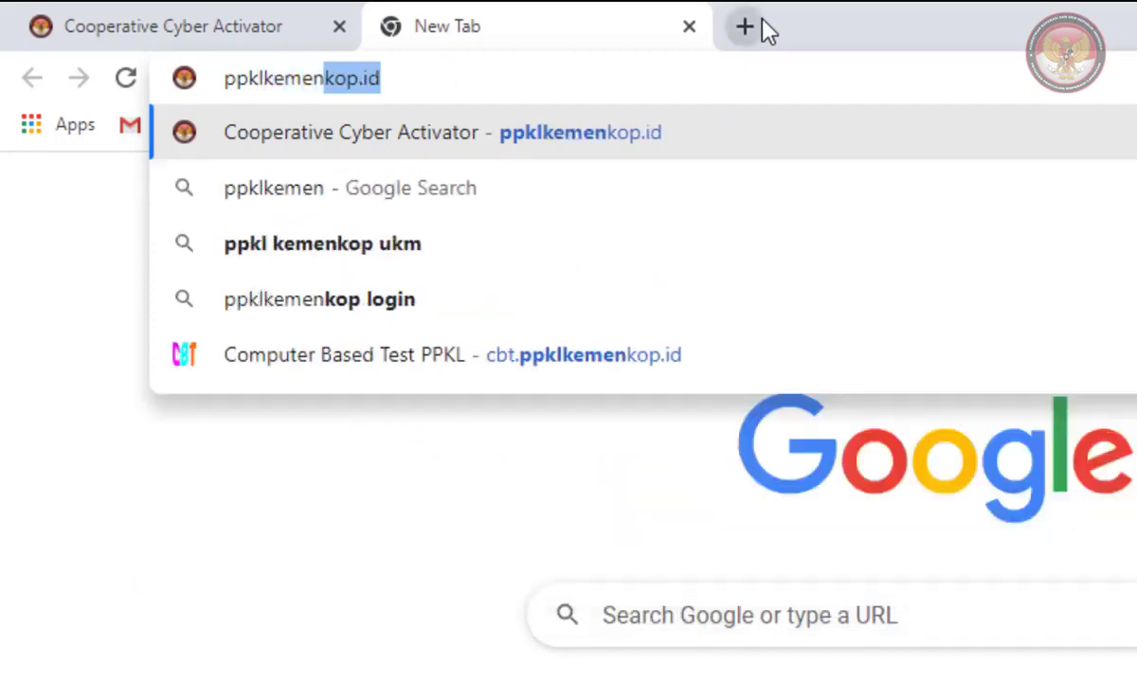
key(Return)
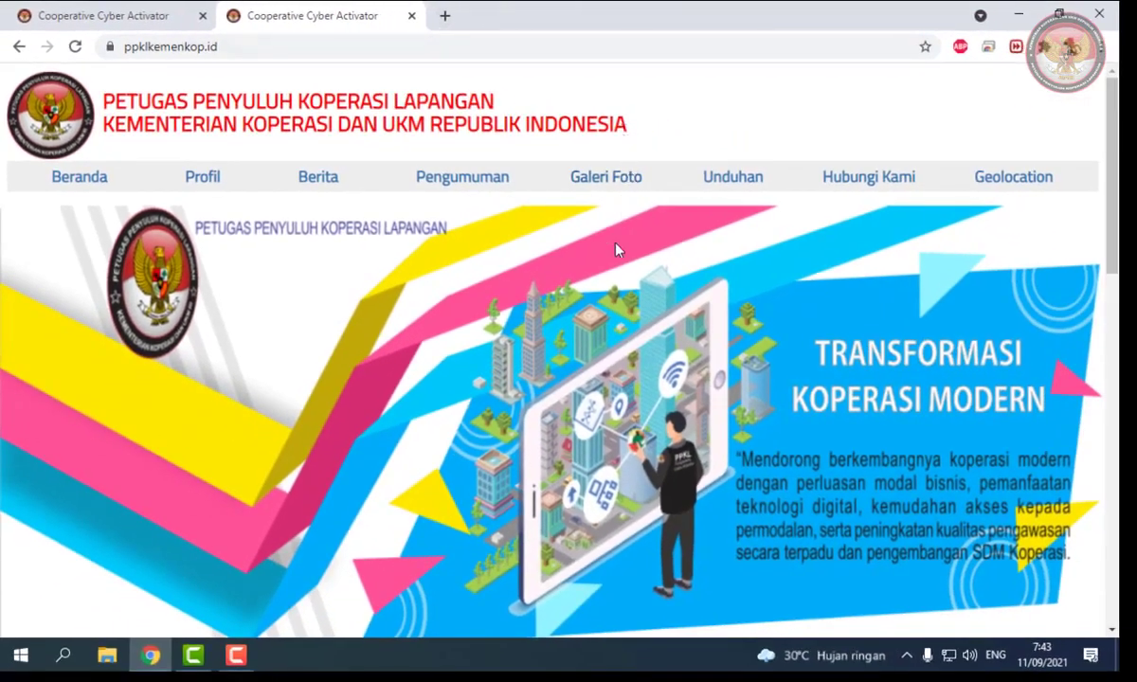
scroll(616, 249, down, 4)
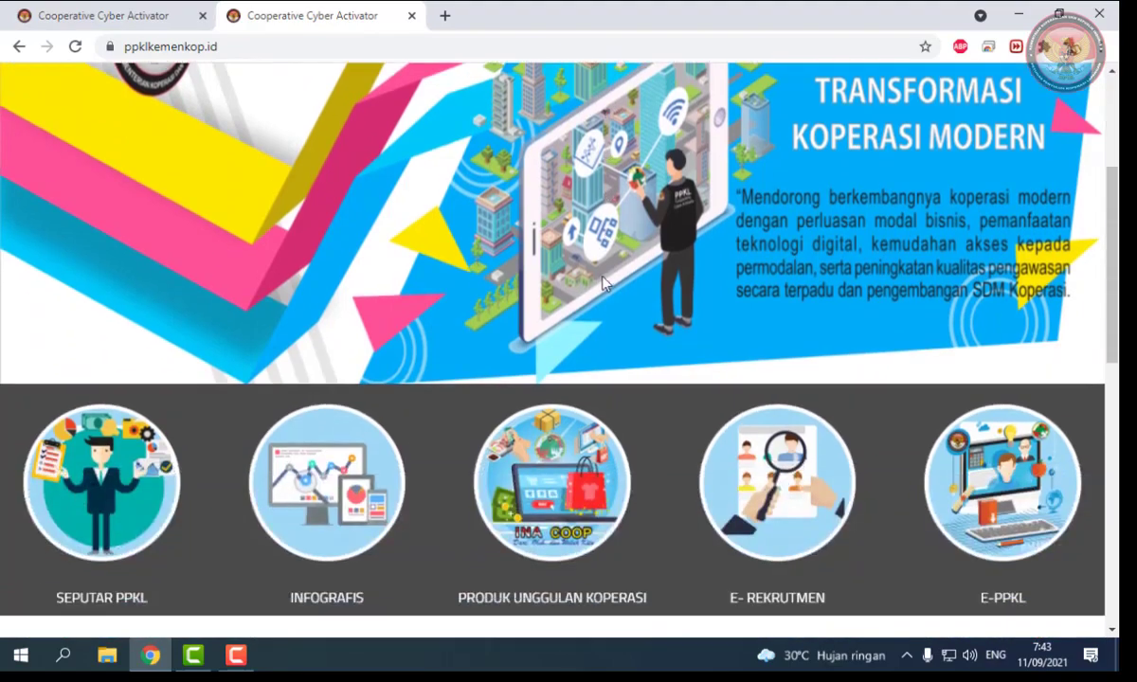
scroll(491, 246, up, 4)
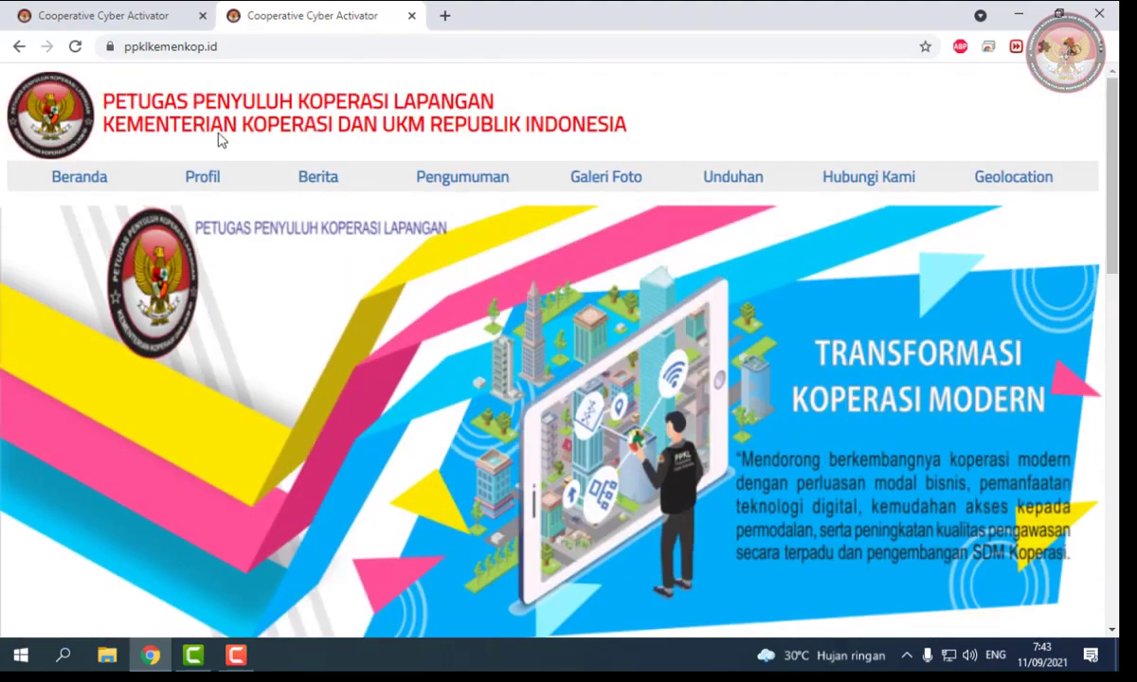
Step: Go back to the ppkl.kemenkopukm.go.id tab and examine its home page banner and the row of section links
click(119, 7)
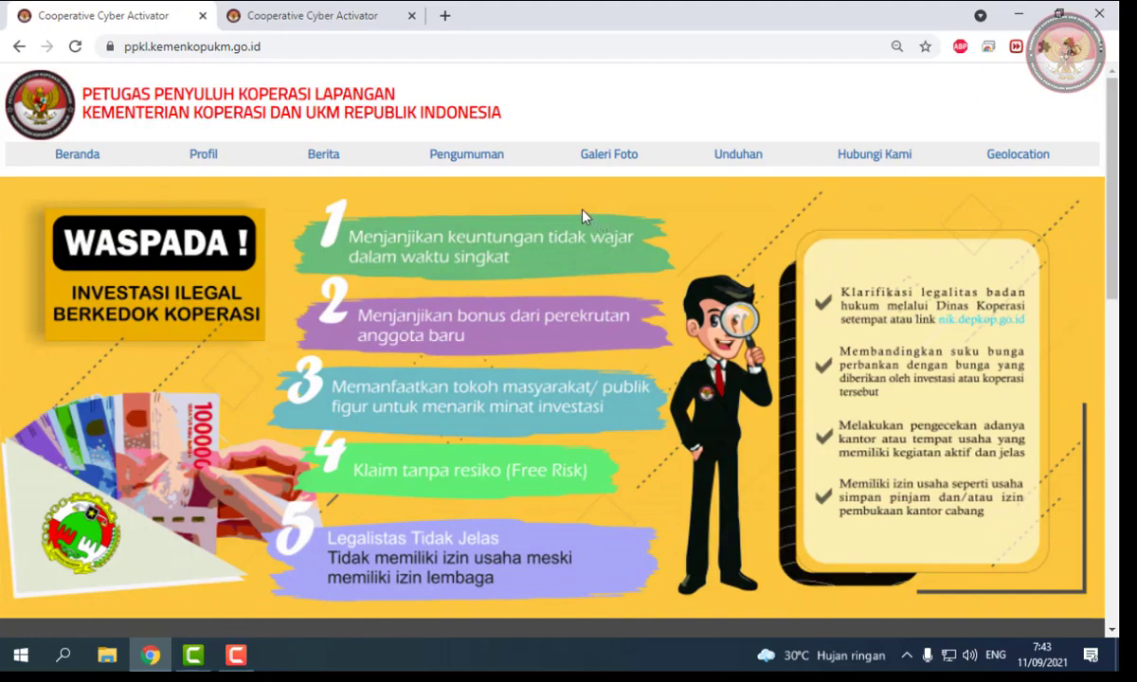
scroll(559, 222, down, 4)
scroll(505, 232, up, 4)
scroll(502, 227, down, 3)
scroll(501, 226, up, 3)
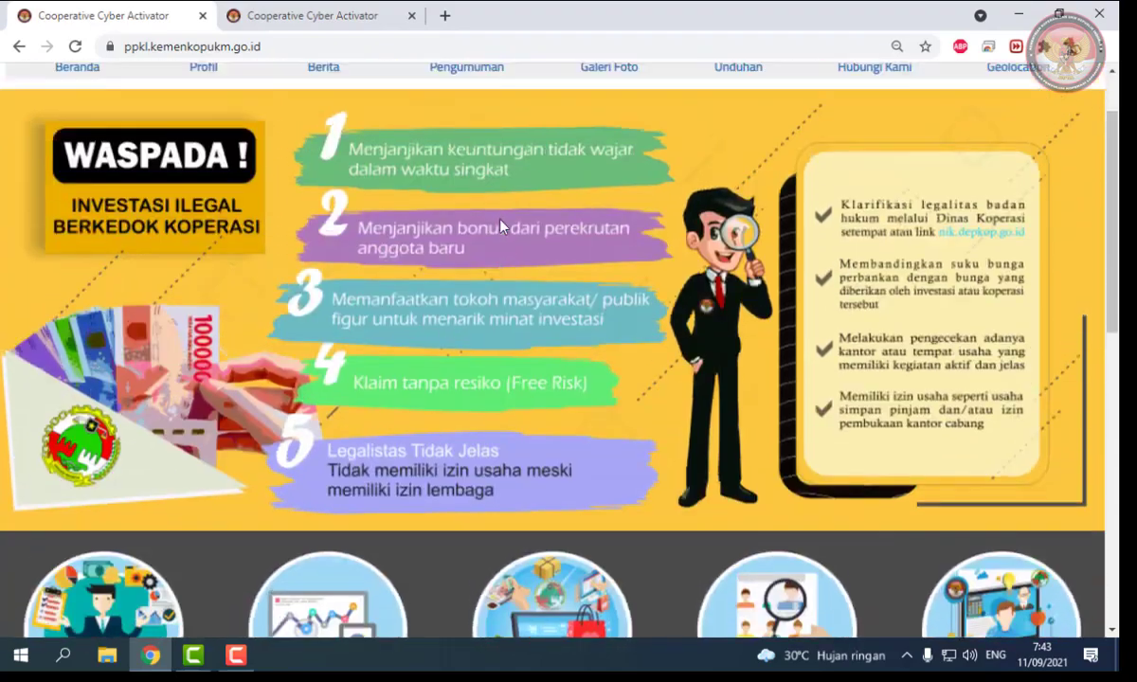
scroll(500, 226, down, 3)
scroll(495, 228, up, 3)
scroll(492, 228, down, 1)
scroll(495, 228, down, 3)
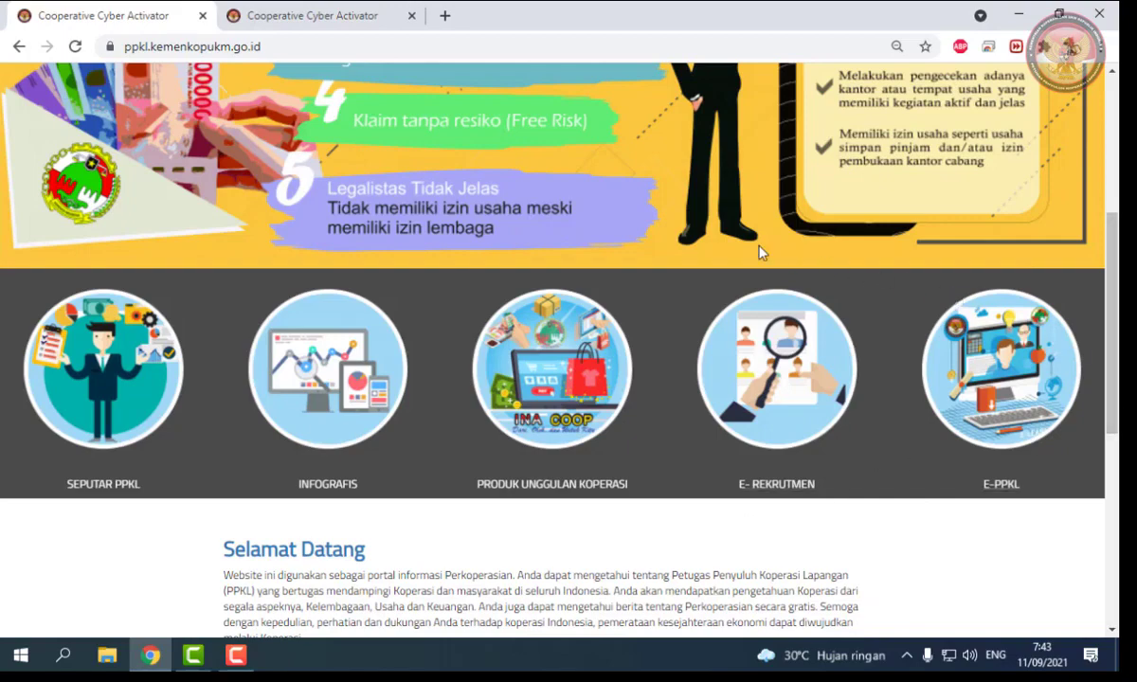
Step: View the Seputar PPKL news list, and open the infographic "Jumlah Kelompok Masyarakat dan Prakoperasi yang didampingi" from the Infografis section
click(132, 445)
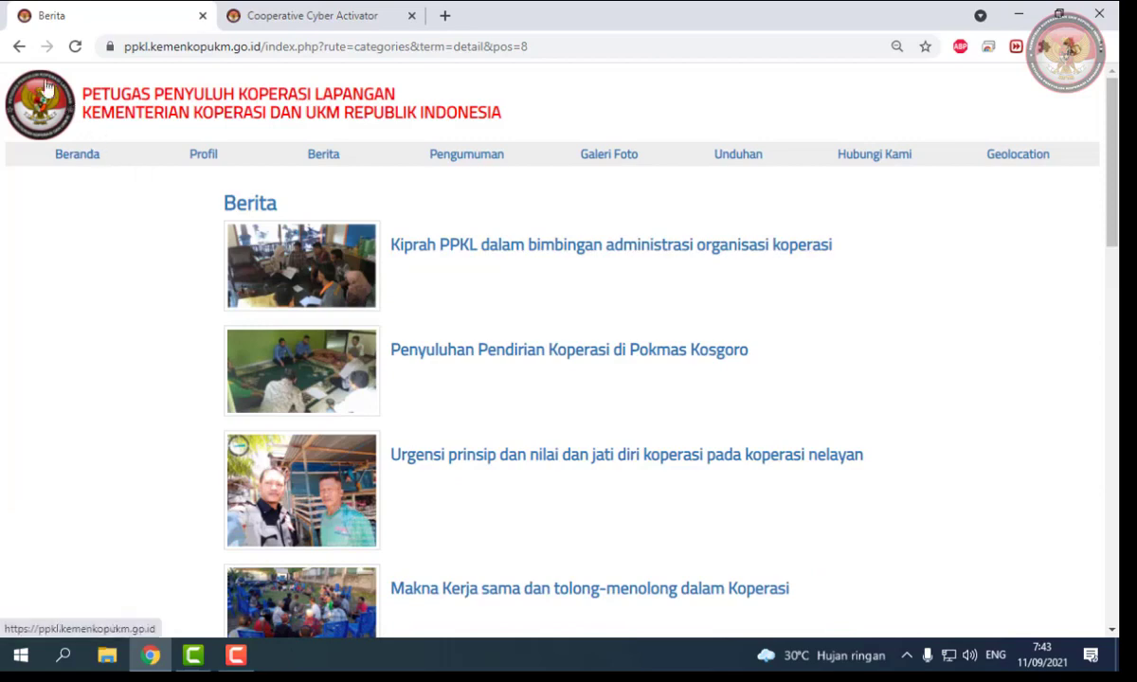
click(17, 48)
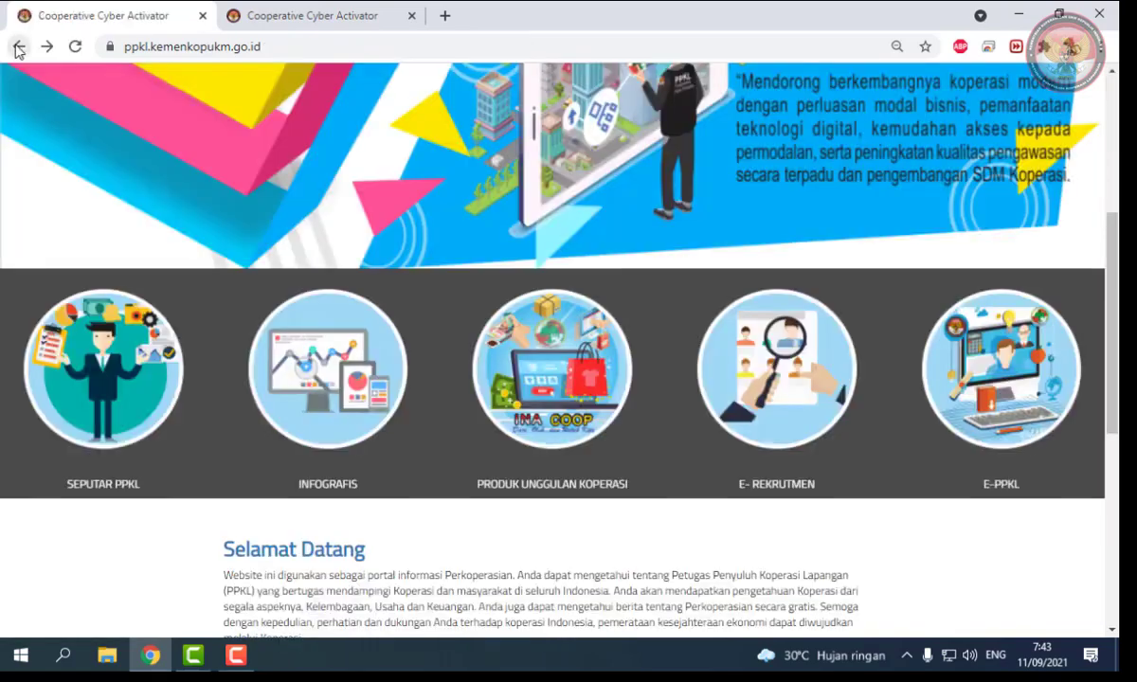
click(347, 489)
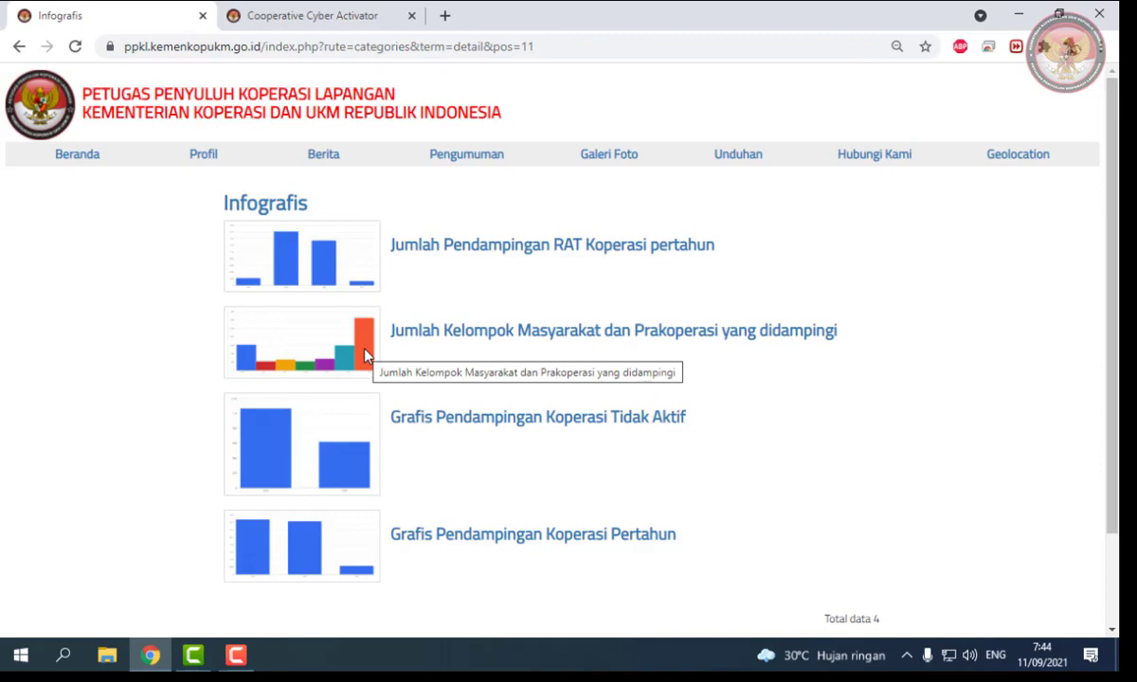
click(449, 338)
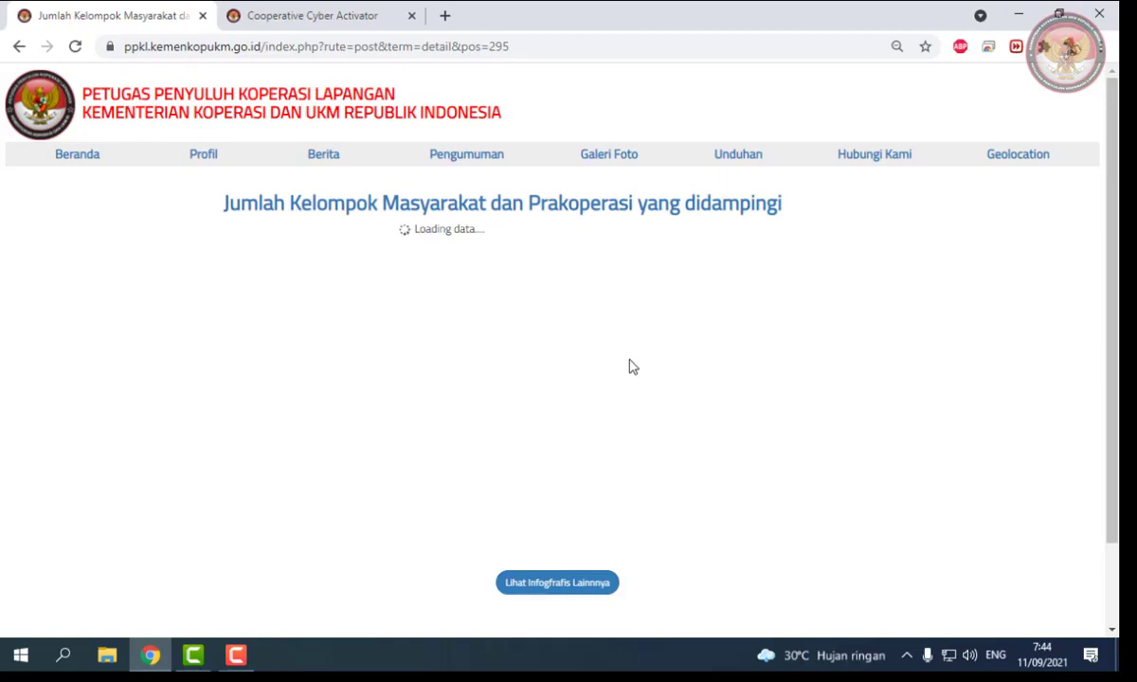
Step: Open Produk Unggulan Koperasi from the ppklkemenkop.id home page in the other tab
click(330, 15)
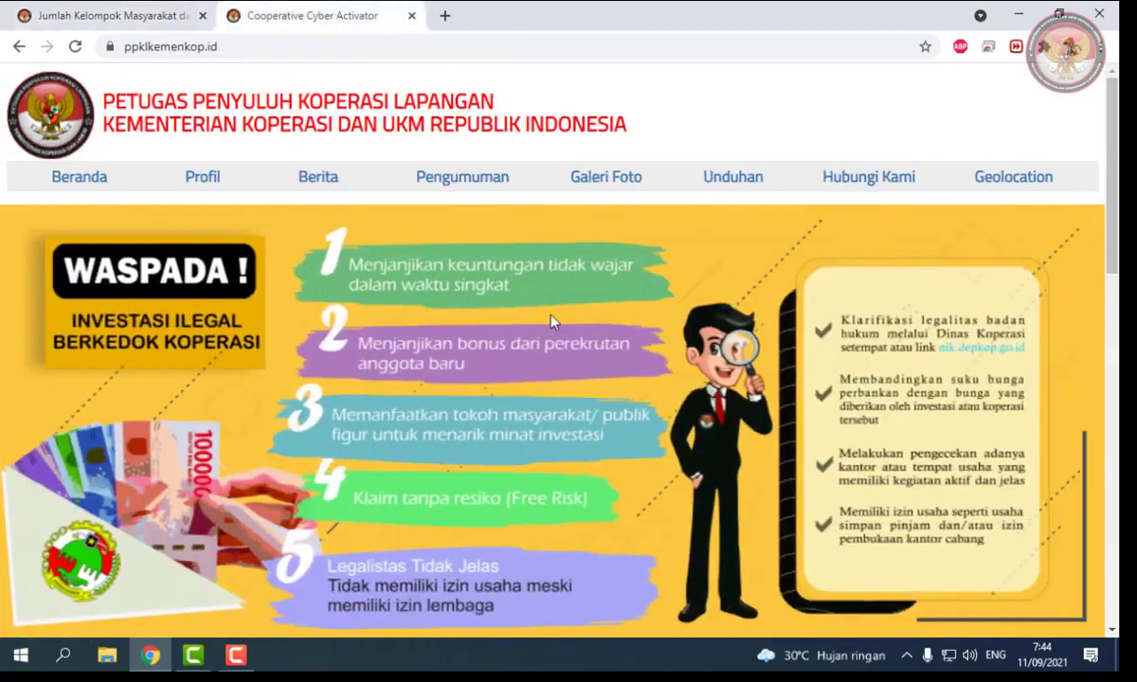
scroll(517, 299, down, 4)
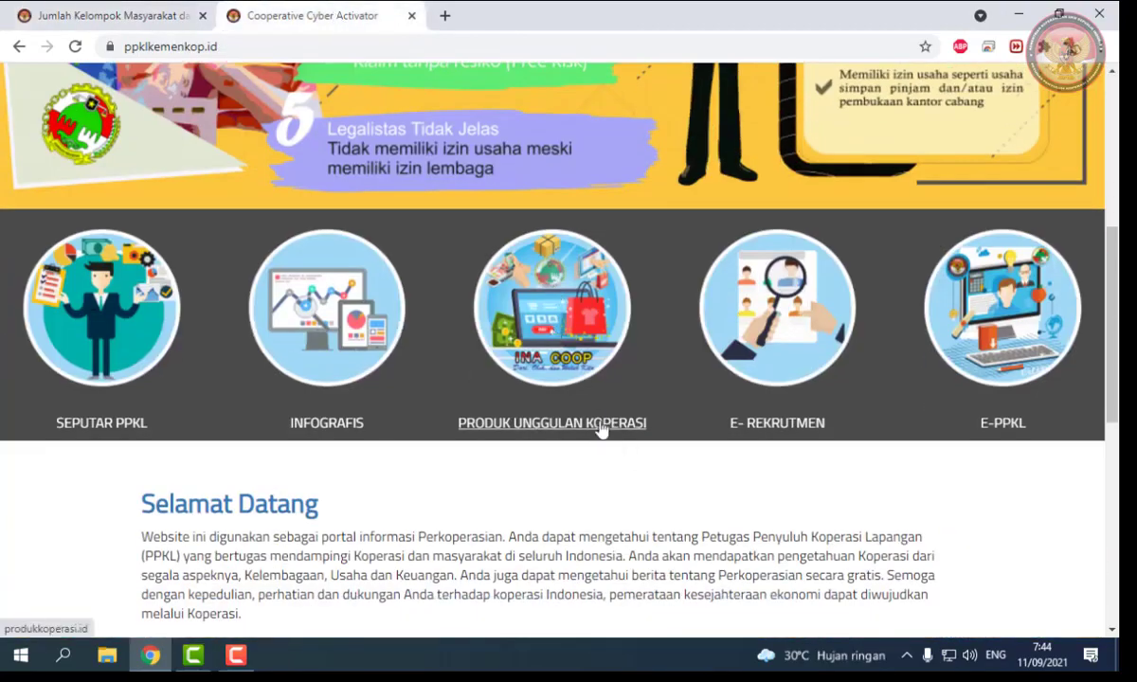
click(77, 14)
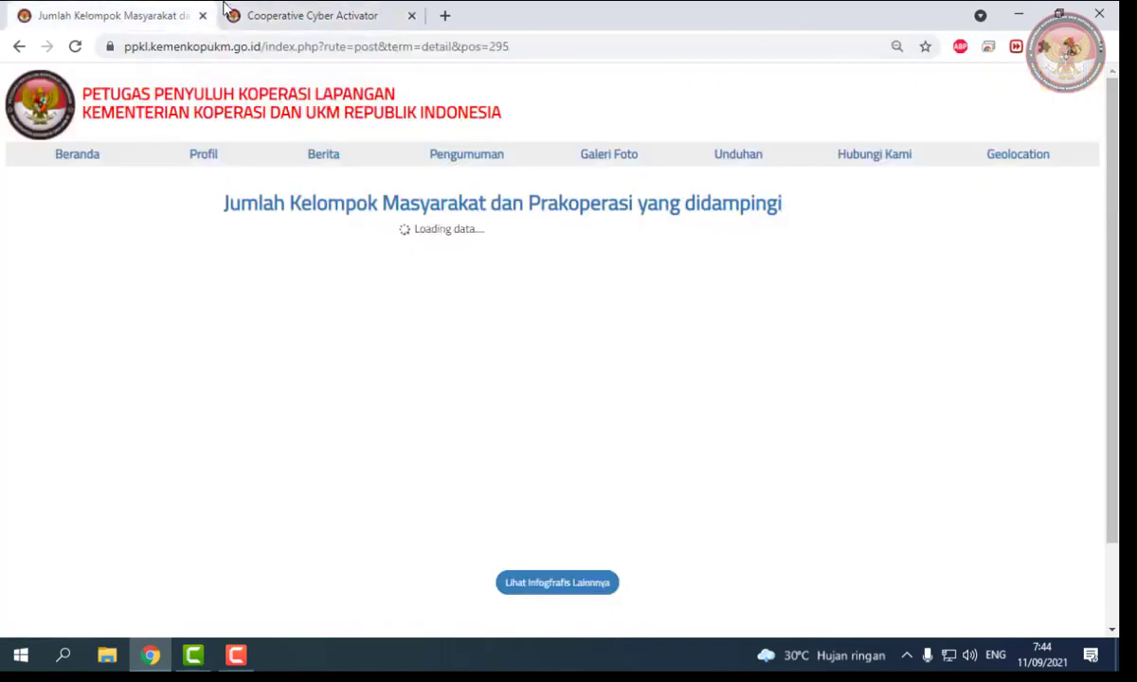
click(317, 13)
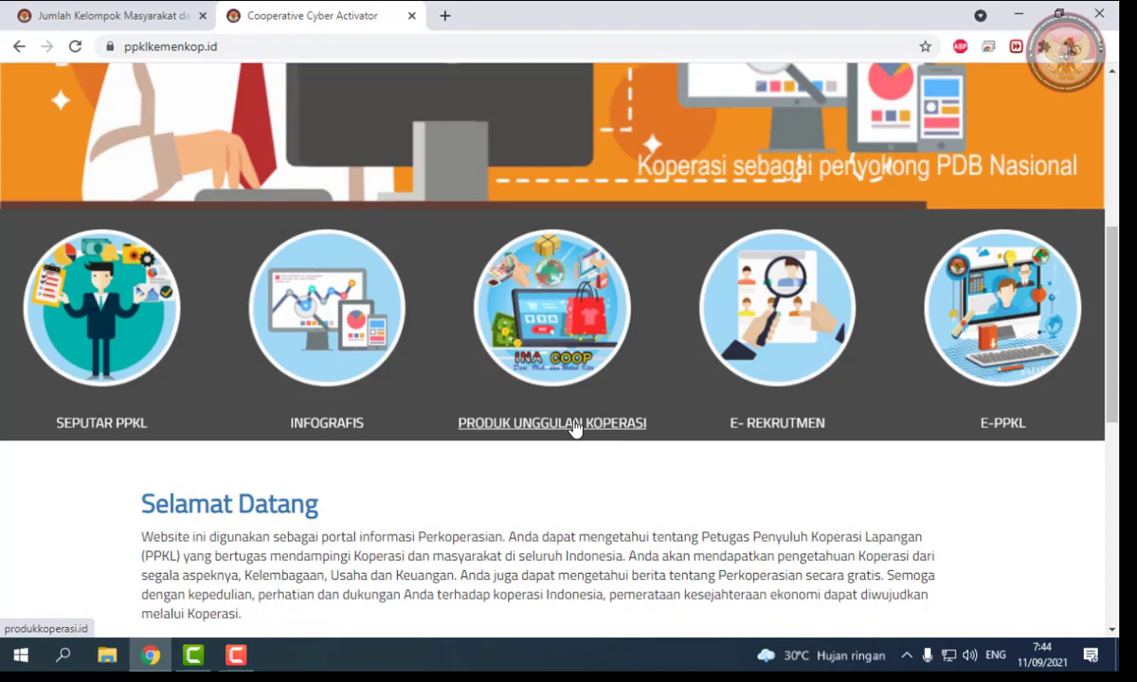
click(573, 426)
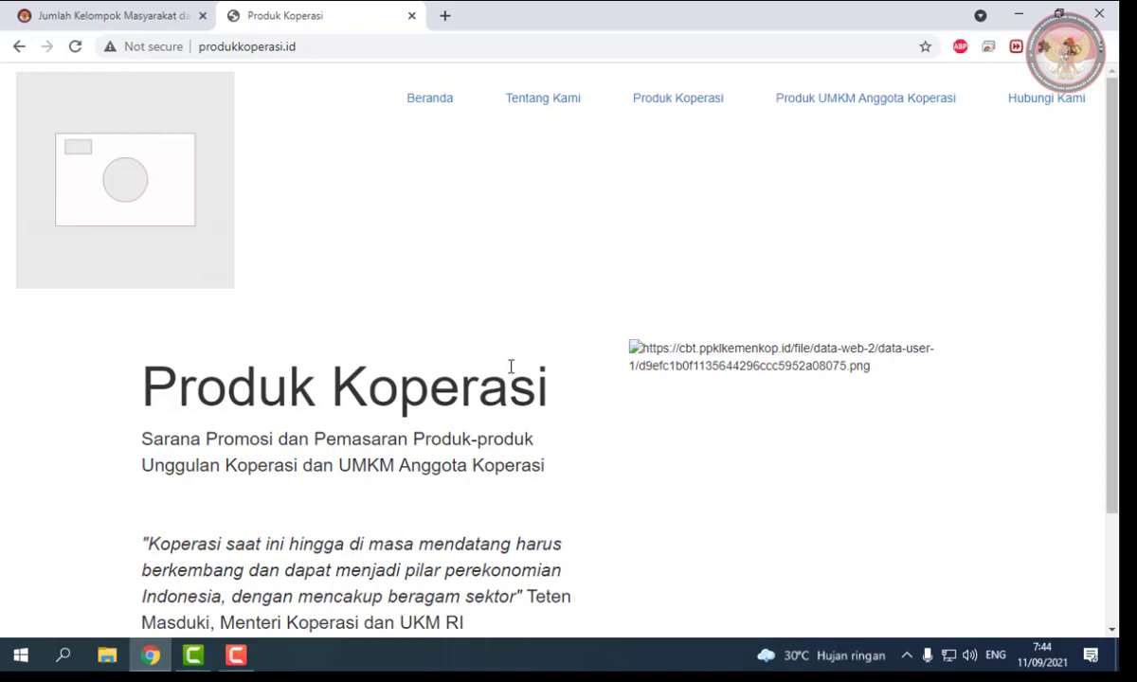
Step: Open the Produk Koperasi page and review its table of products, cooperatives, categories and production capacities
click(685, 106)
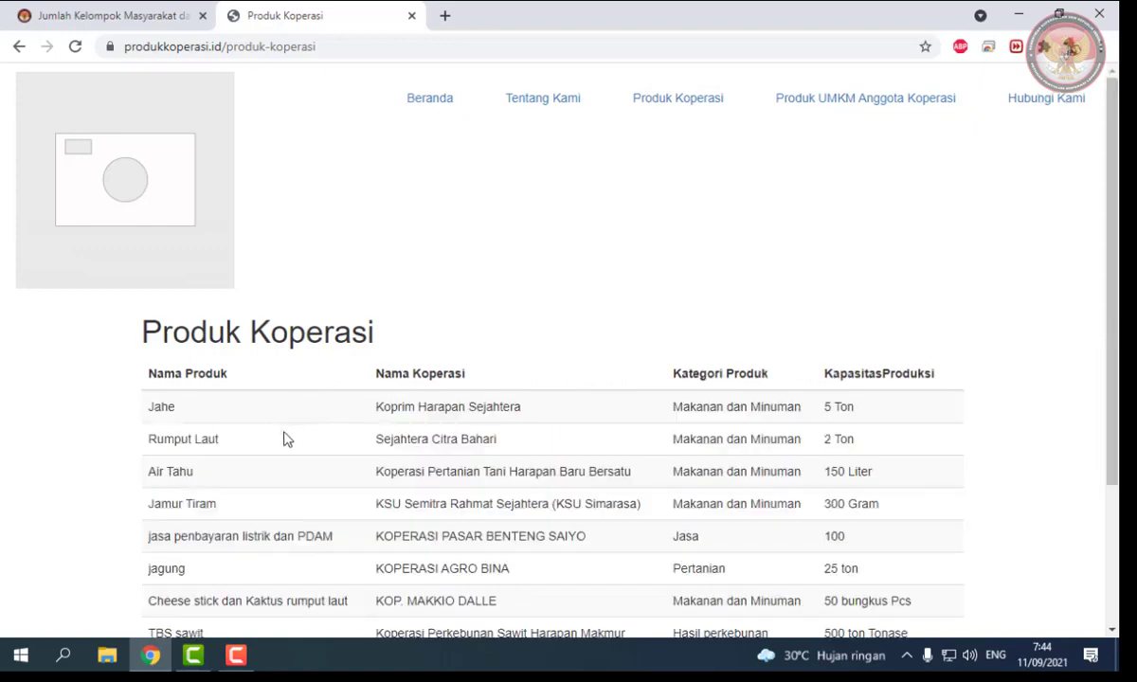
scroll(538, 363, down, 3)
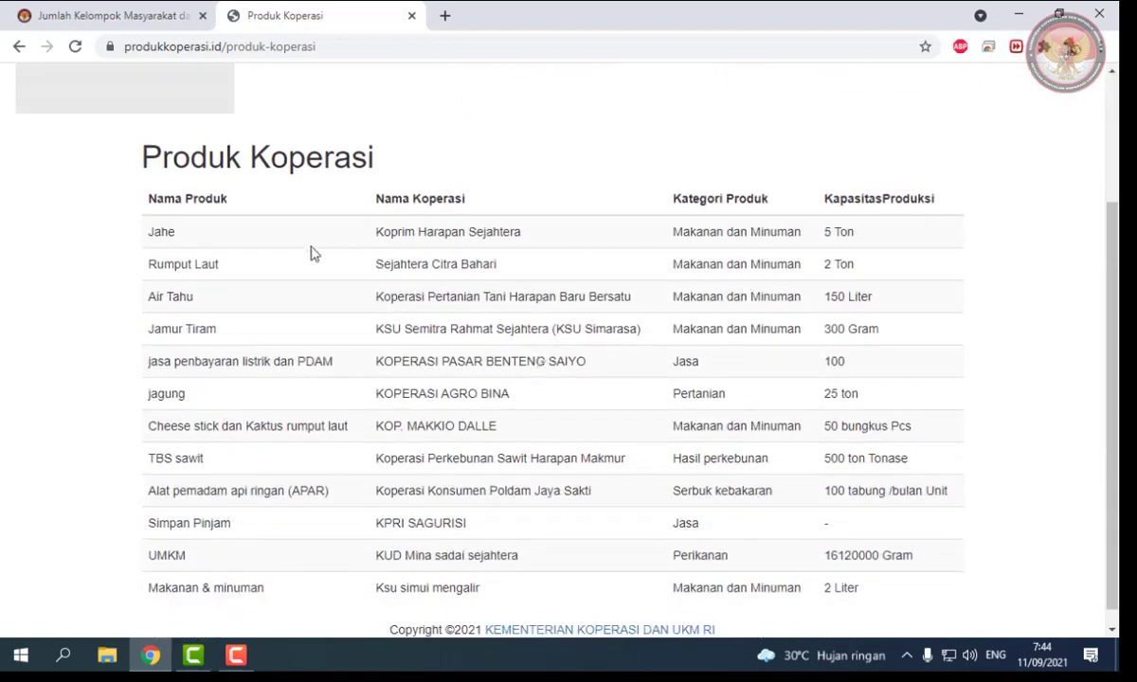
scroll(290, 237, down, 1)
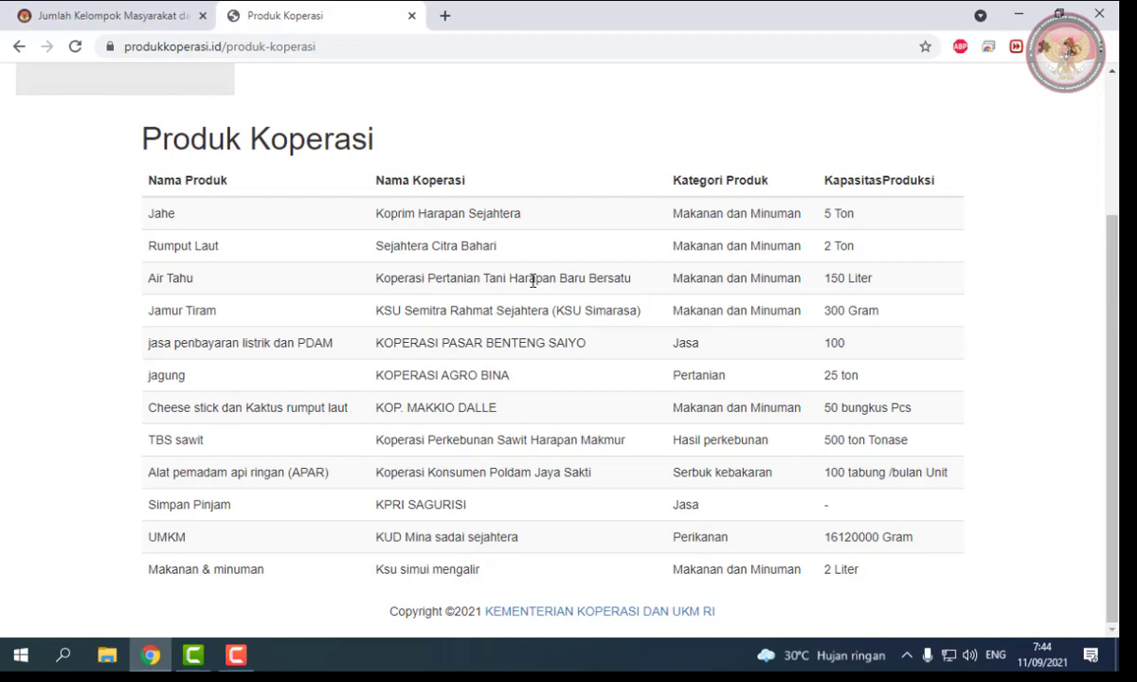
scroll(533, 281, up, 2)
scroll(531, 283, up, 3)
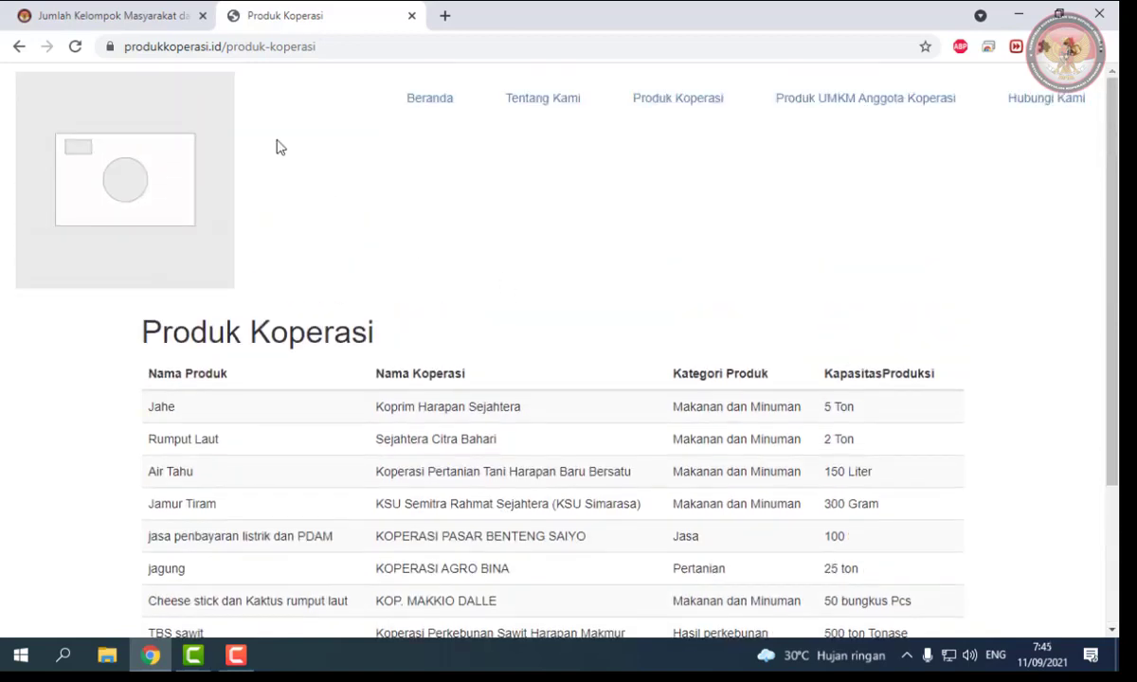
Step: Switch back to the infographic tab and examine the chart and table of assisted community groups and pre-cooperatives
click(98, 9)
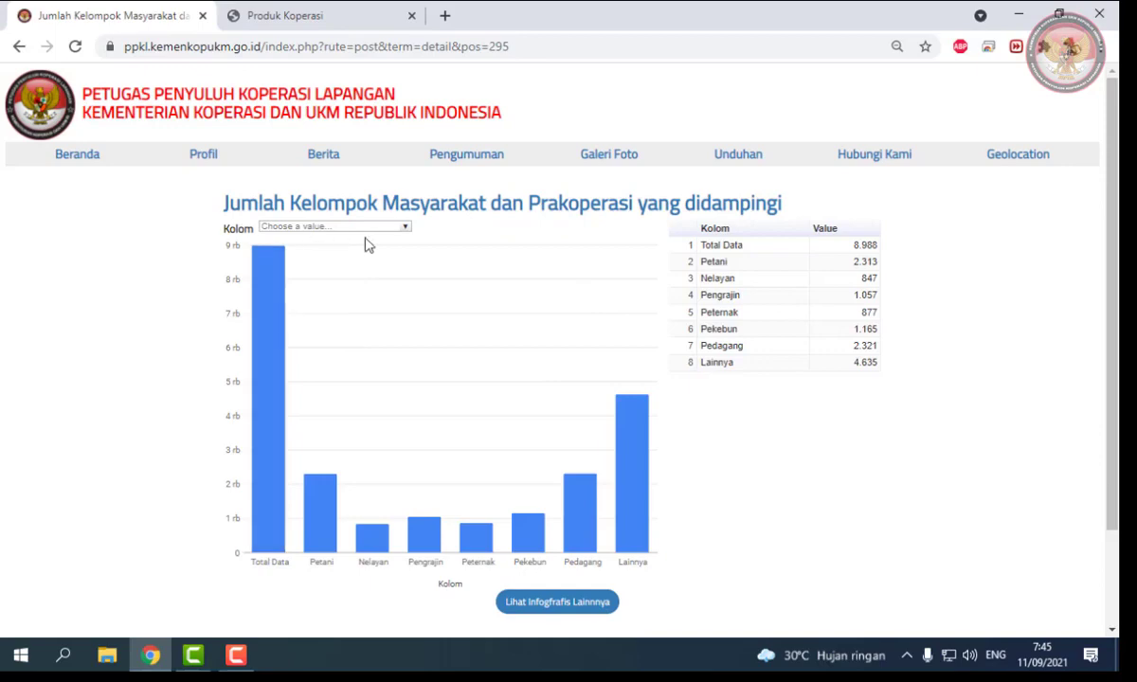
scroll(468, 290, down, 2)
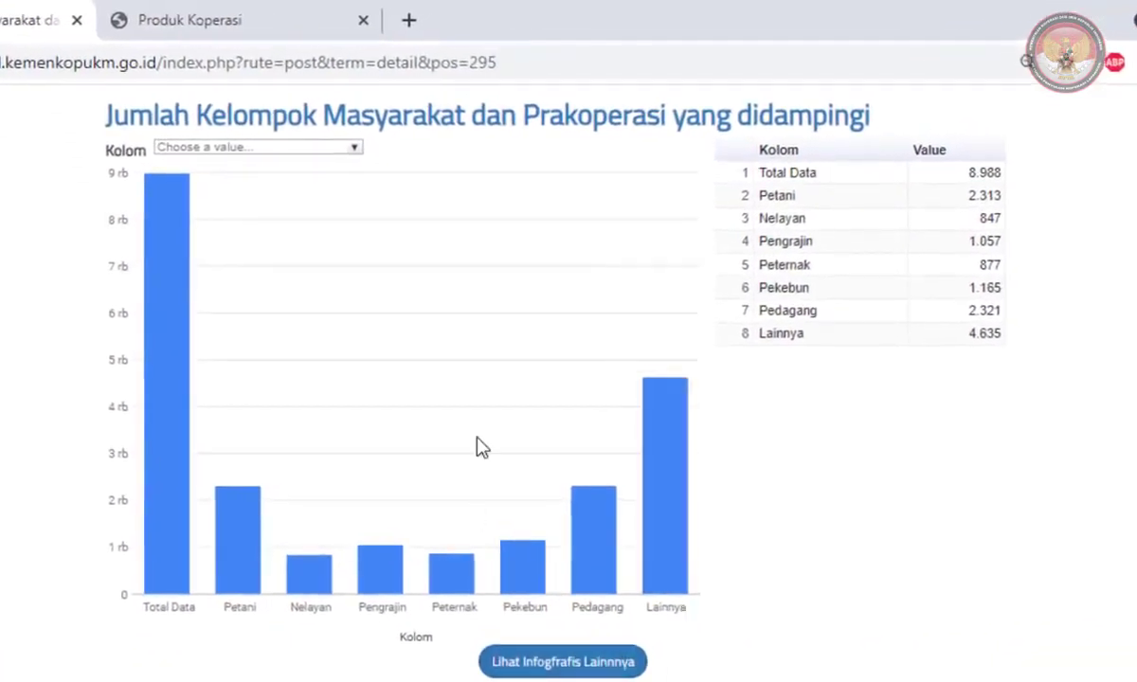
scroll(675, 383, up, 3)
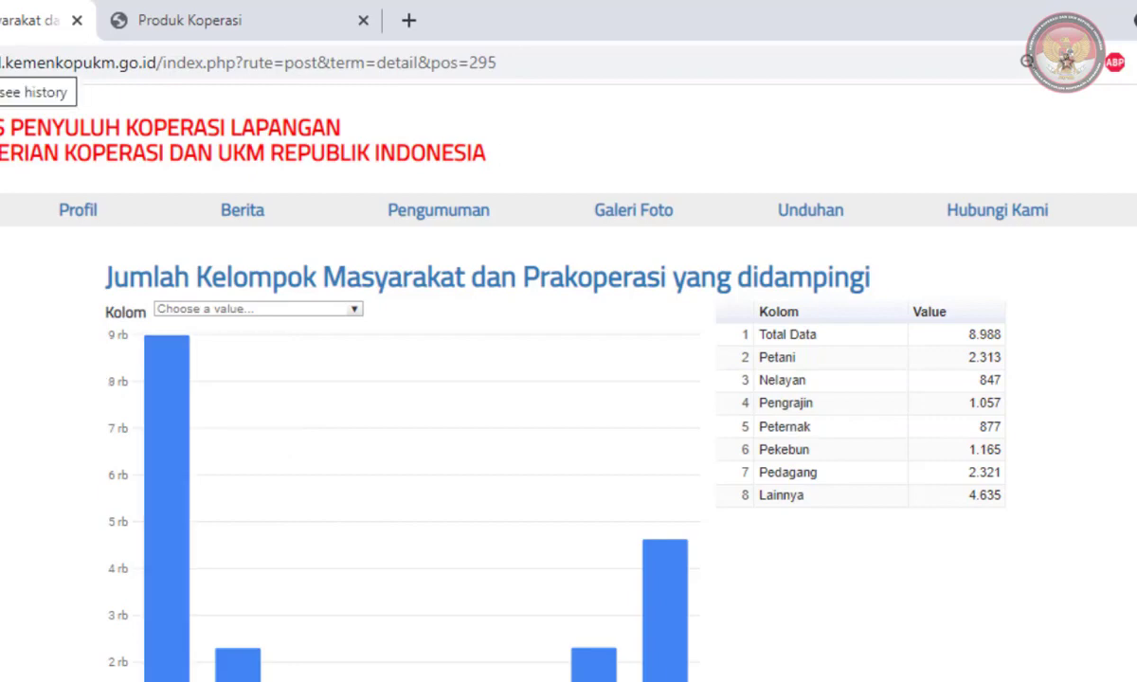
Step: Leave the infographic for the PPKL home page, and go back from the product list in the second tab
click(0, 63)
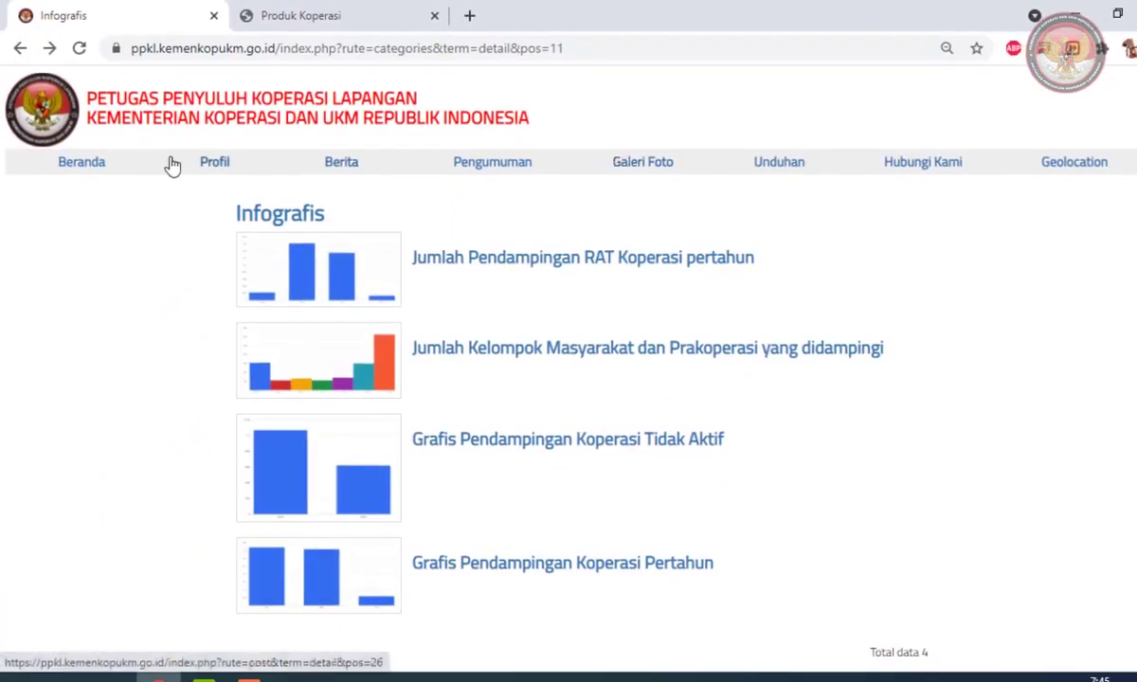
click(72, 167)
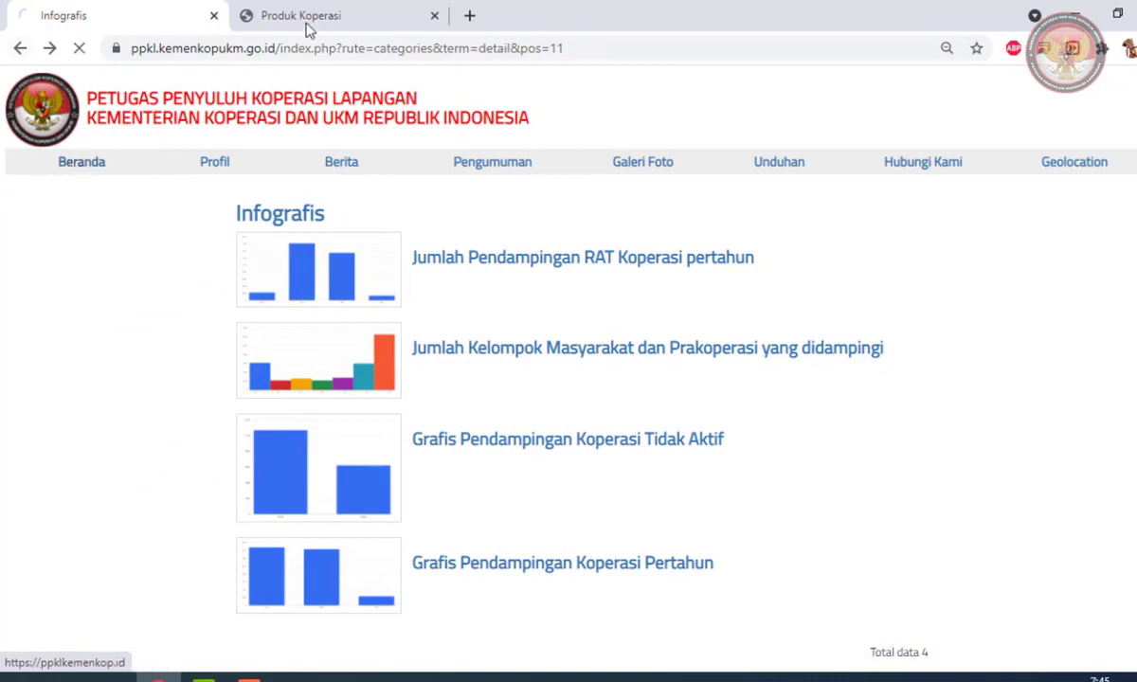
click(322, 16)
click(18, 50)
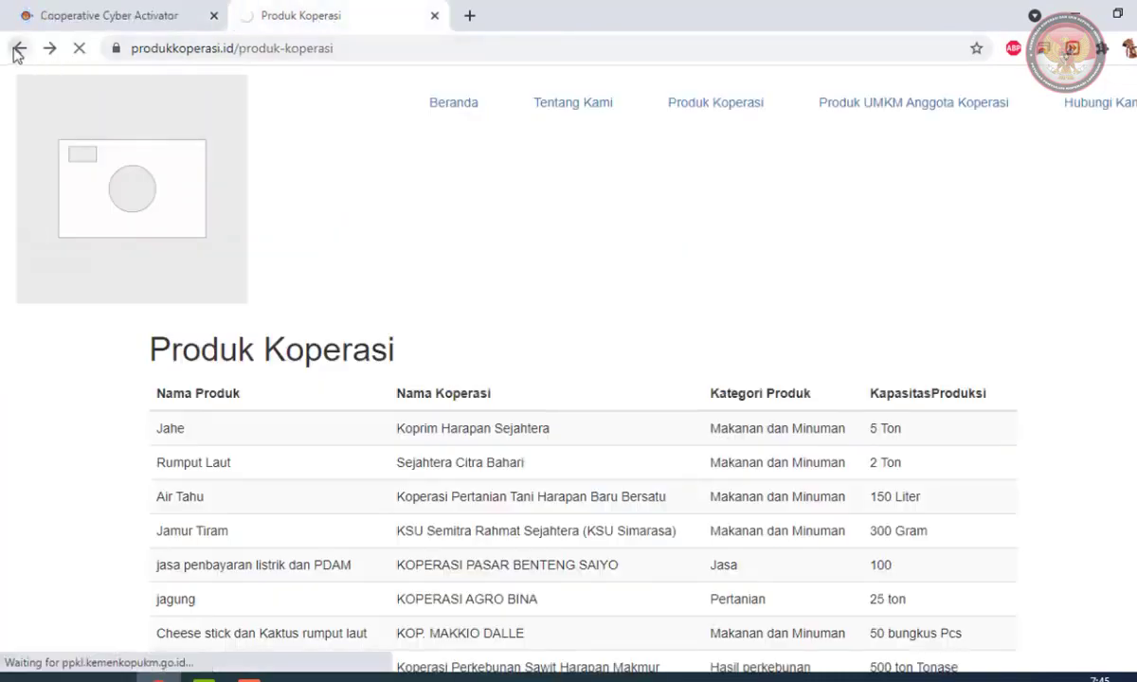
click(122, 17)
Step: Open the E-Rekrutmen section from the home page, view its Computer Based Test PPKL page, and return to the home page
scroll(444, 203, down, 5)
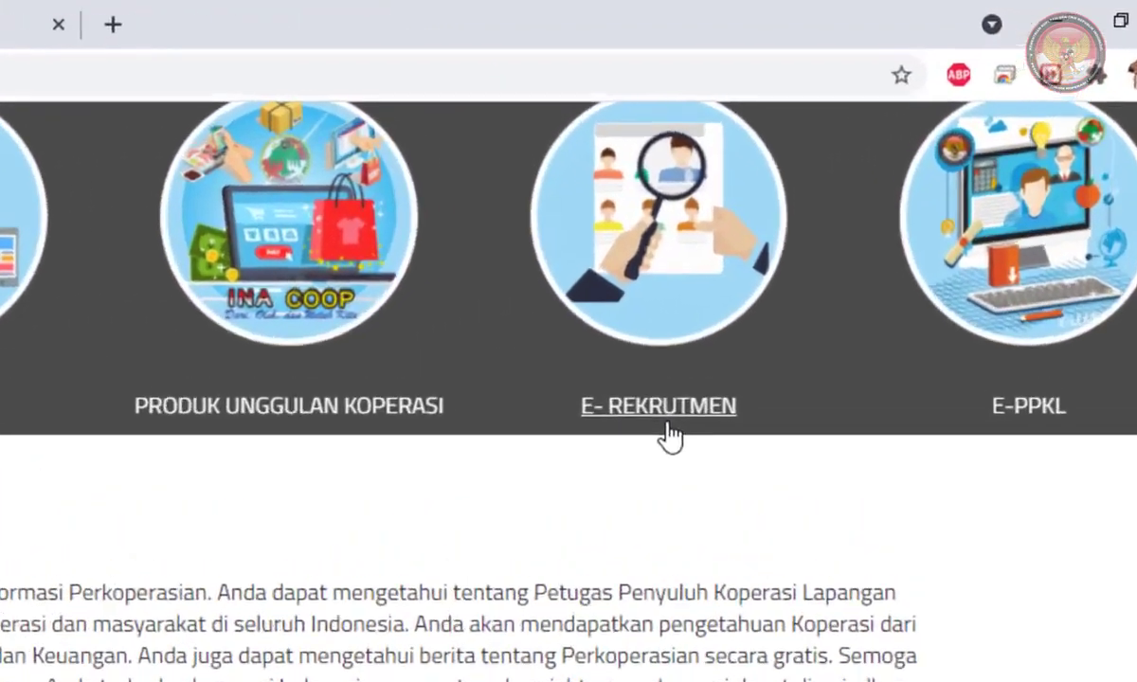
scroll(829, 285, up, 1)
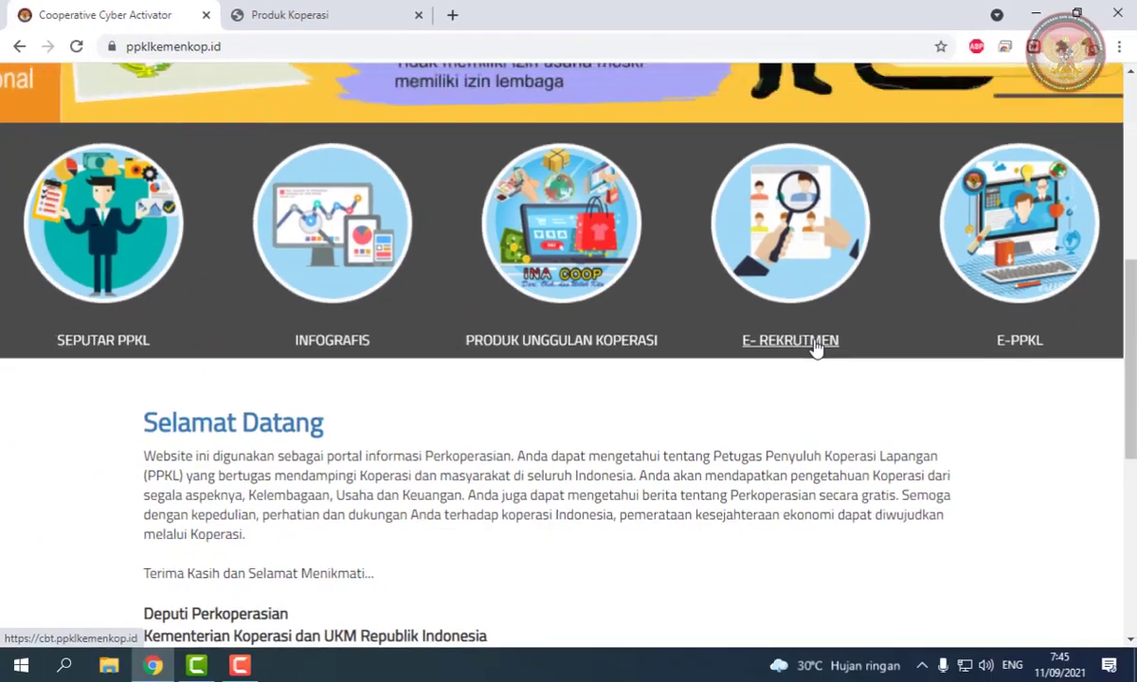
click(814, 347)
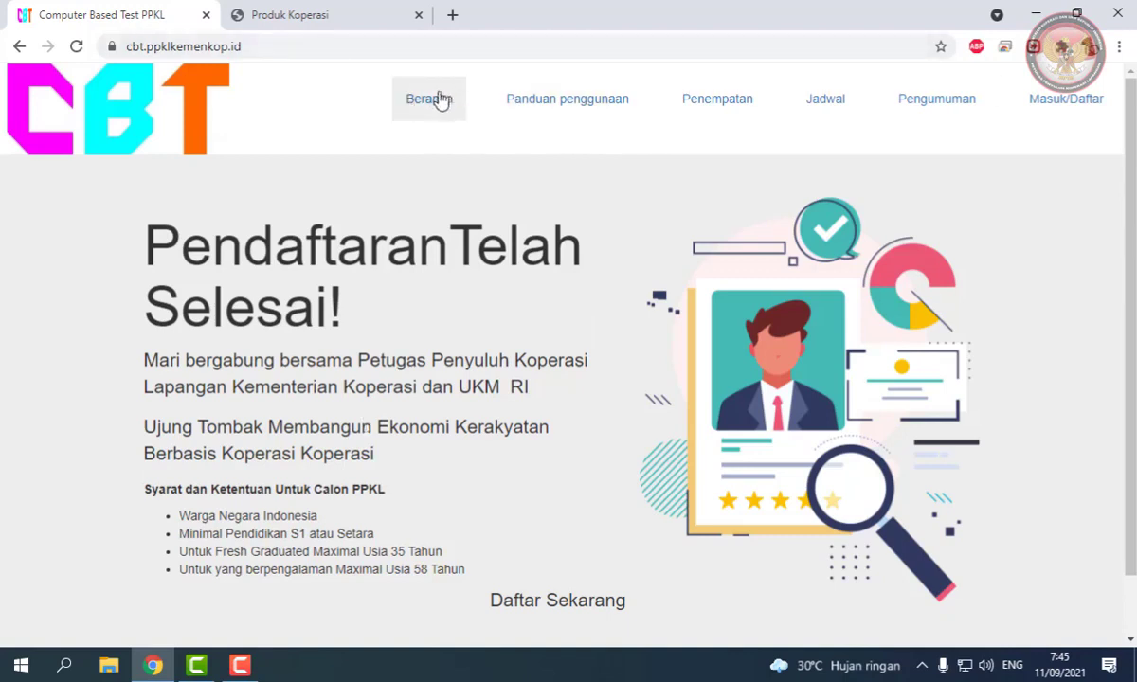
click(21, 54)
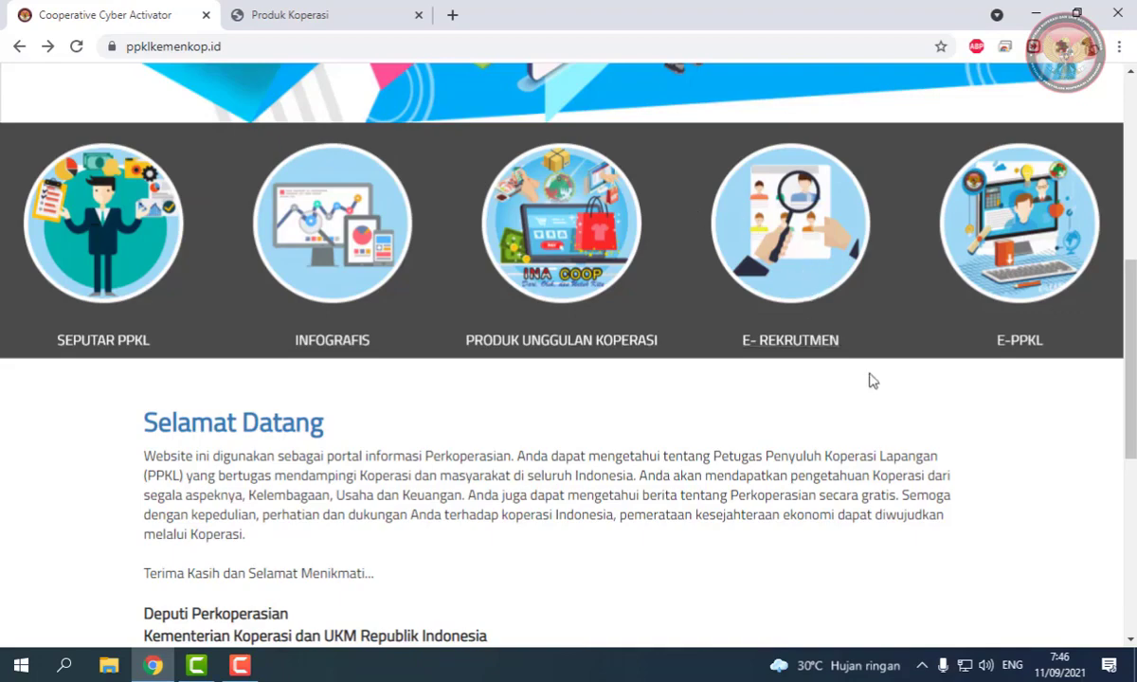
Step: Open the E-PPKL section from the home page and look over its dashboard and ODS data collection targets
scroll(787, 213, up, 4)
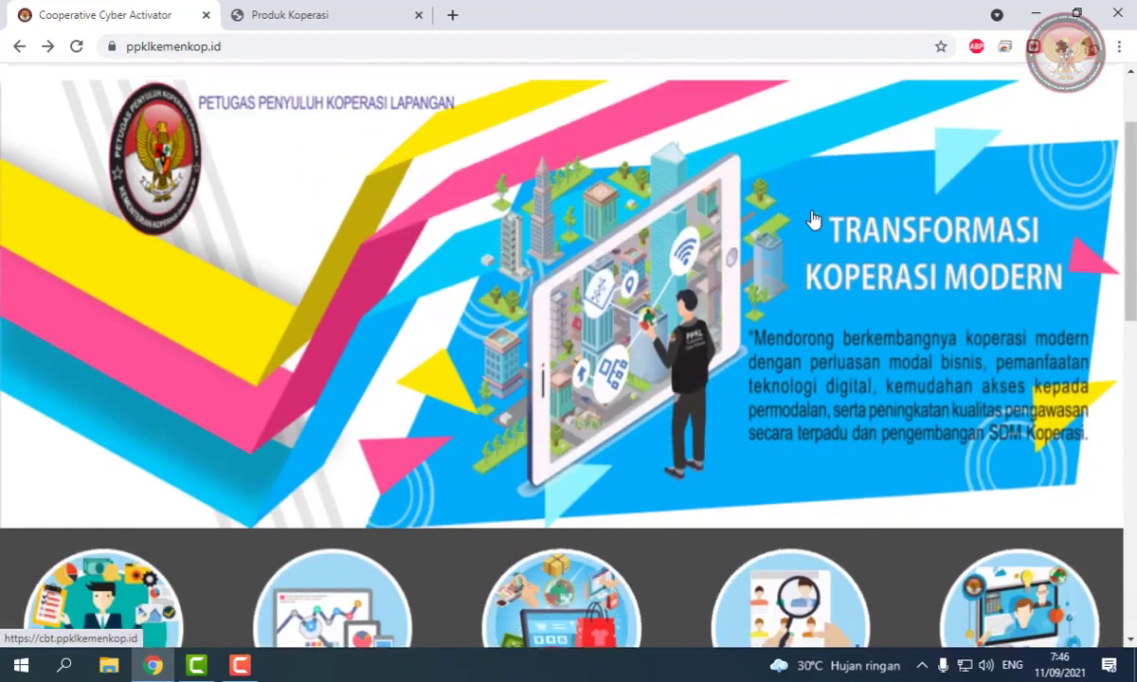
scroll(813, 218, down, 2)
scroll(814, 216, up, 4)
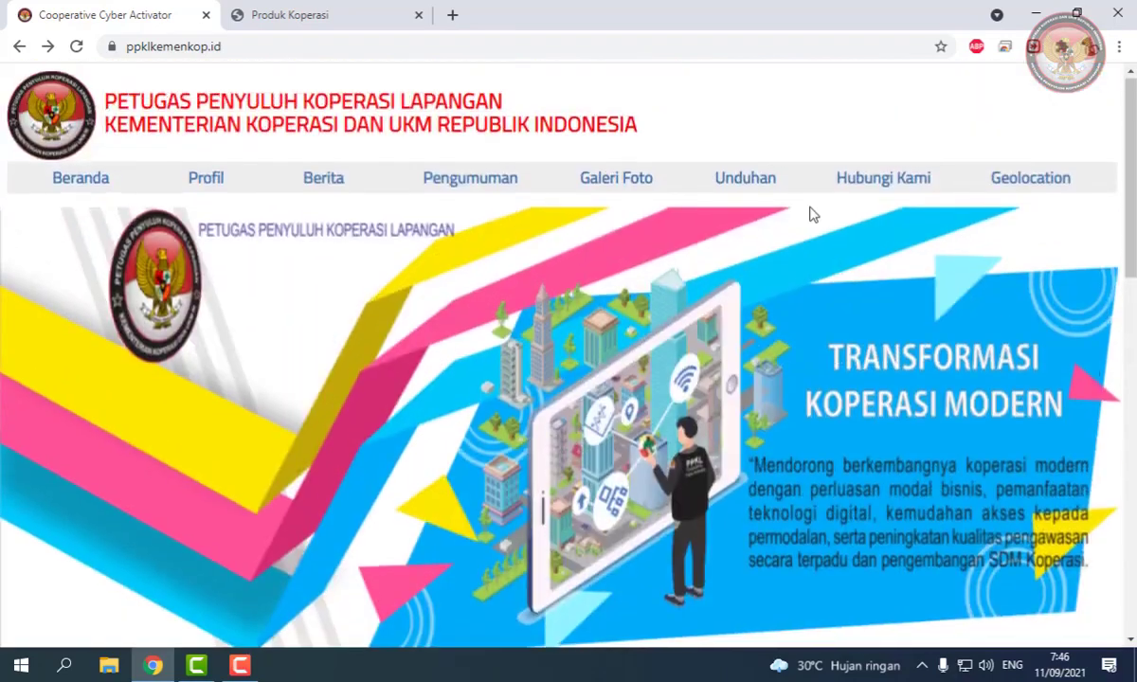
scroll(814, 216, down, 3)
scroll(810, 214, down, 1)
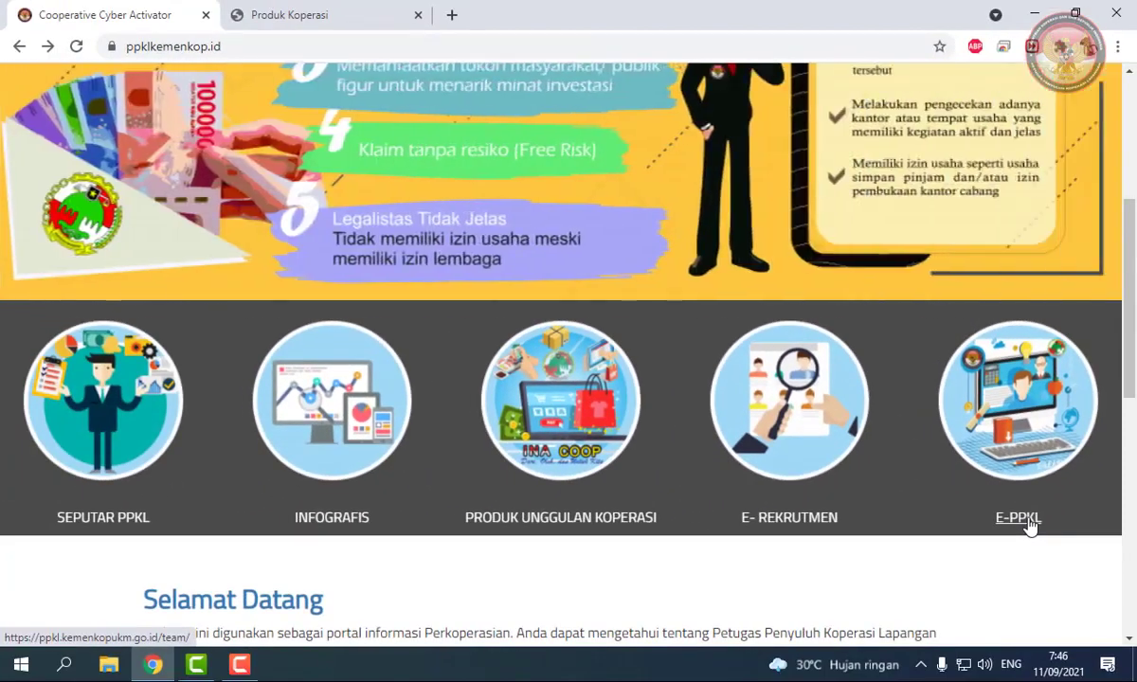
click(1031, 524)
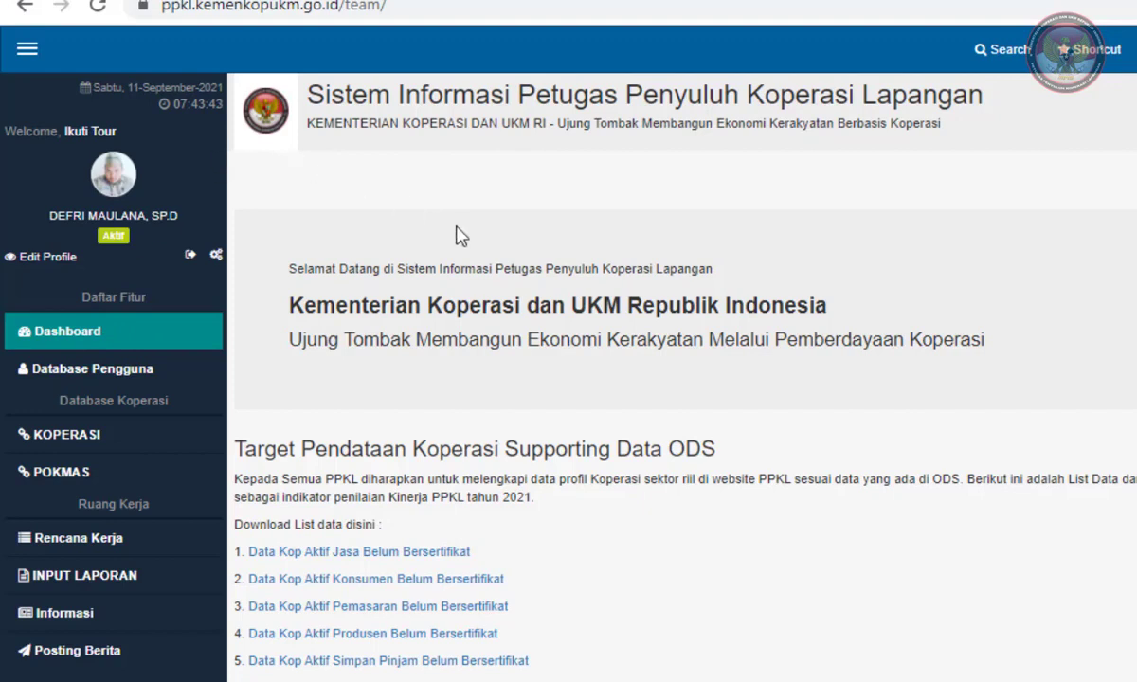
scroll(530, 257, down, 1)
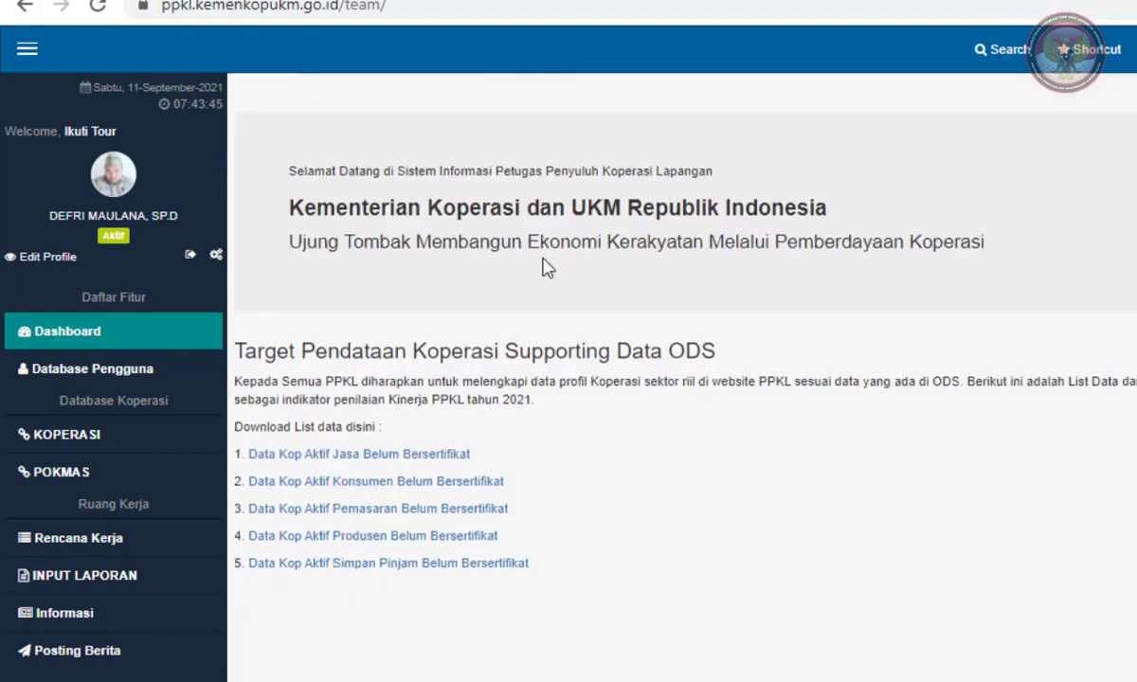
scroll(542, 268, up, 1)
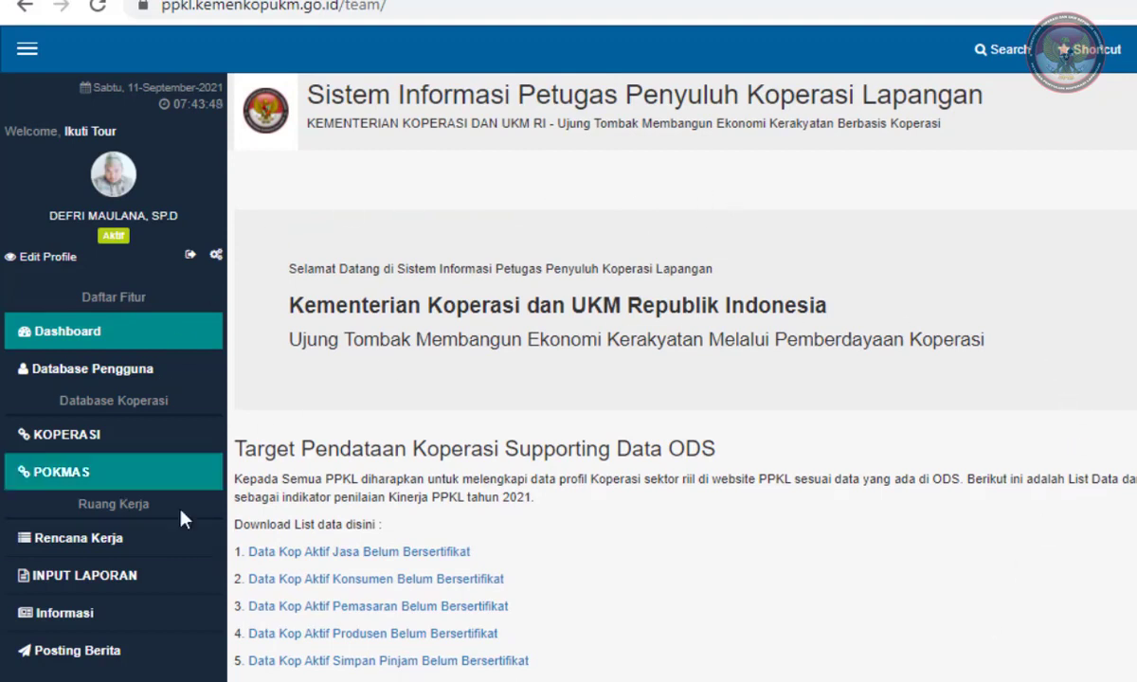
Step: Download the "Data Kop Aktif Jasa Belum Bersertifikat" list from the dashboard and look through its rows in Excel
scroll(537, 504, down, 1)
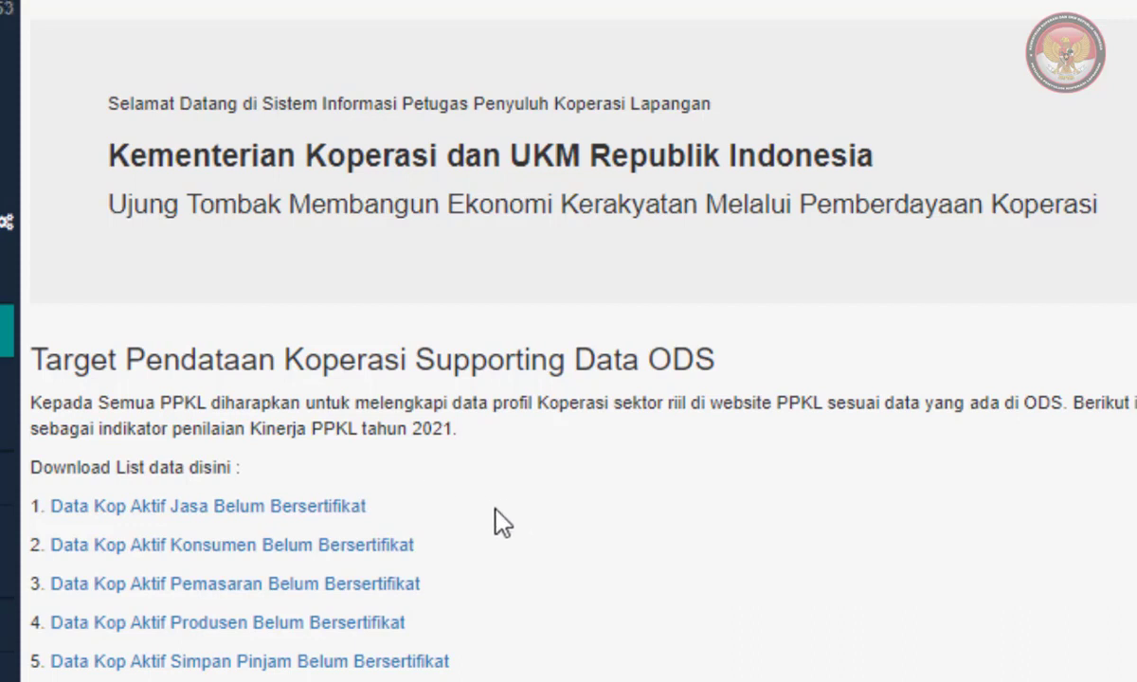
click(330, 506)
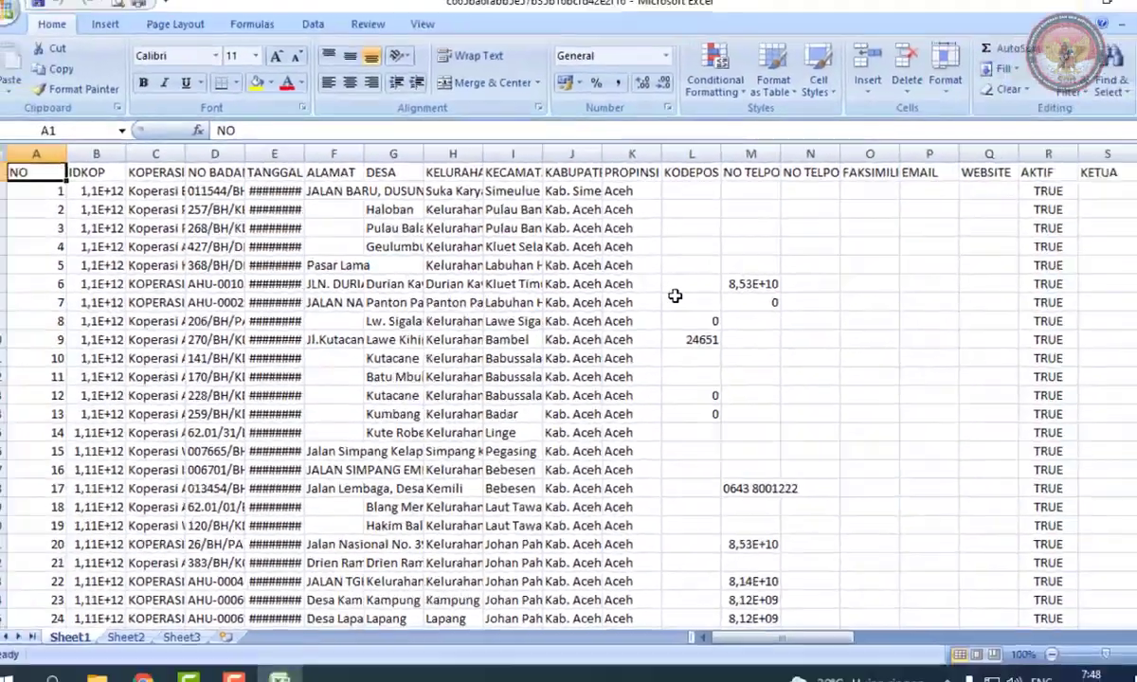
scroll(788, 426, down, 3)
scroll(599, 352, down, 16)
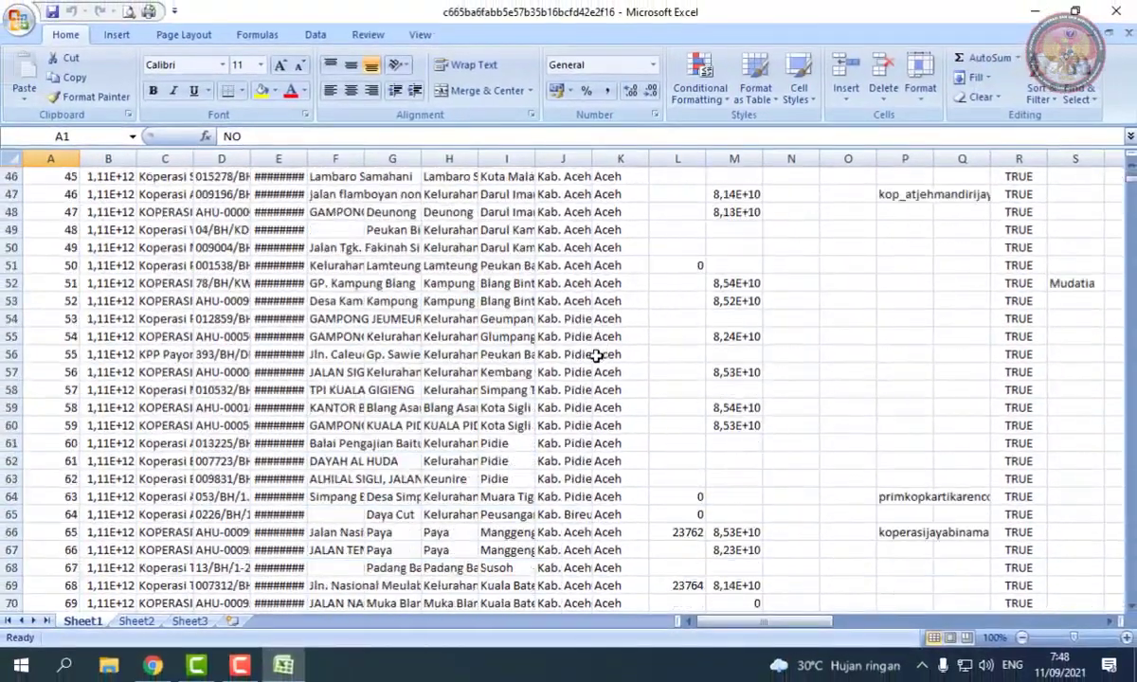
Step: Fit the widths of columns J, D and E to read the cooperative records, and close the workbook
double_click(592, 158)
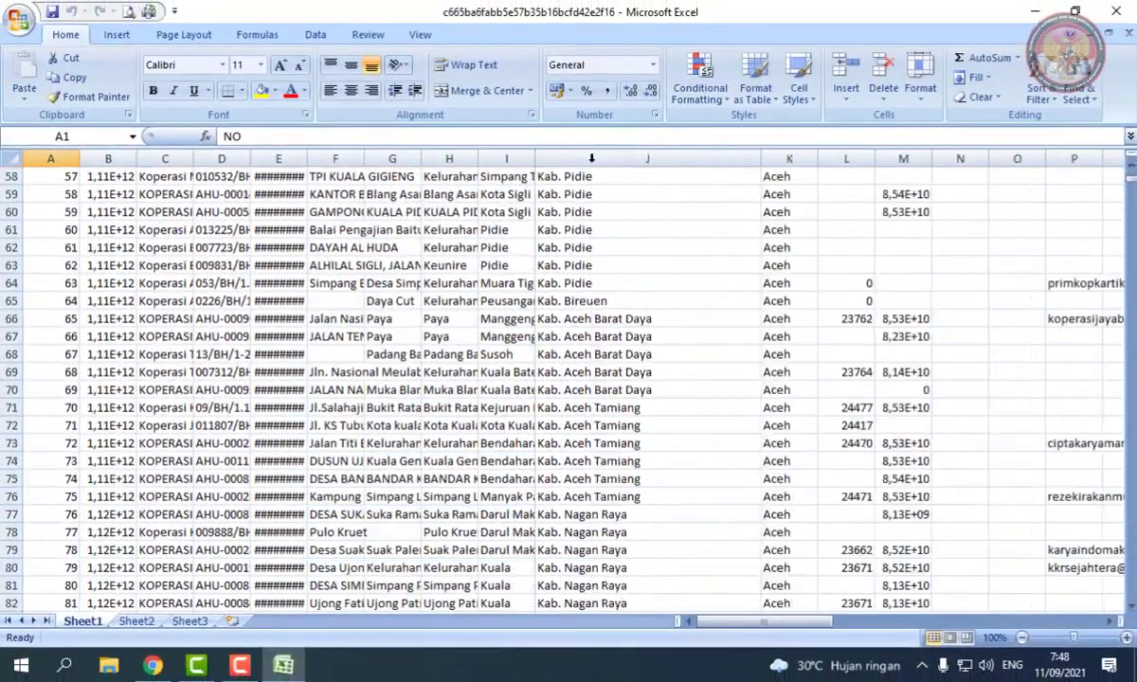
scroll(591, 283, down, 4)
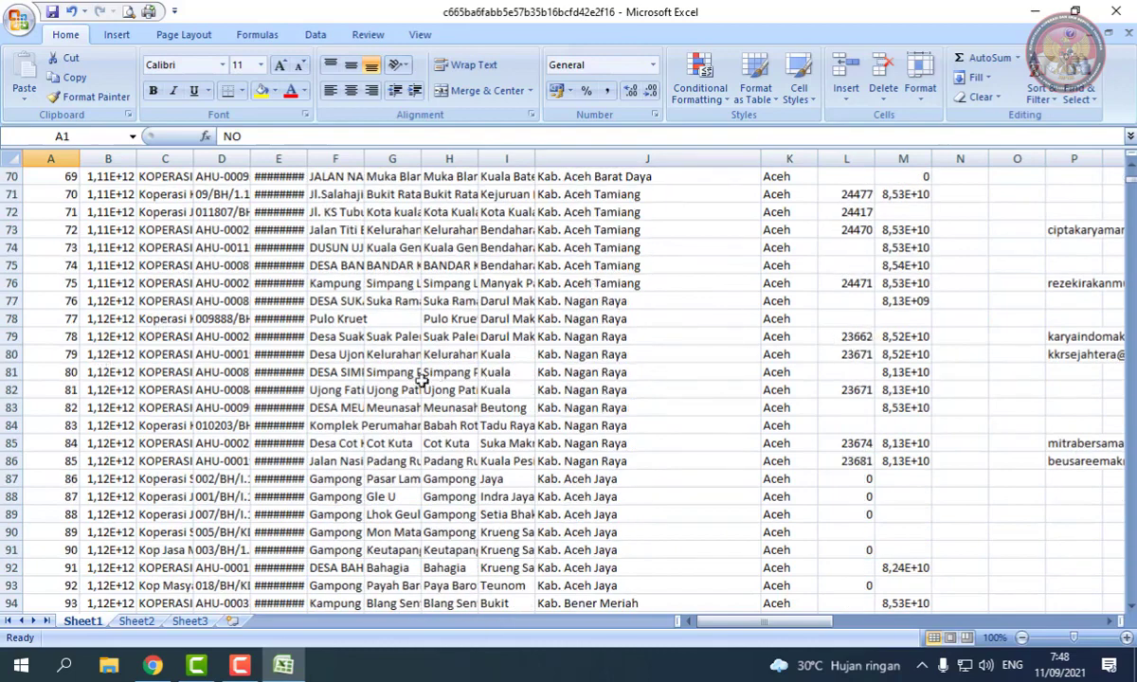
double_click(251, 158)
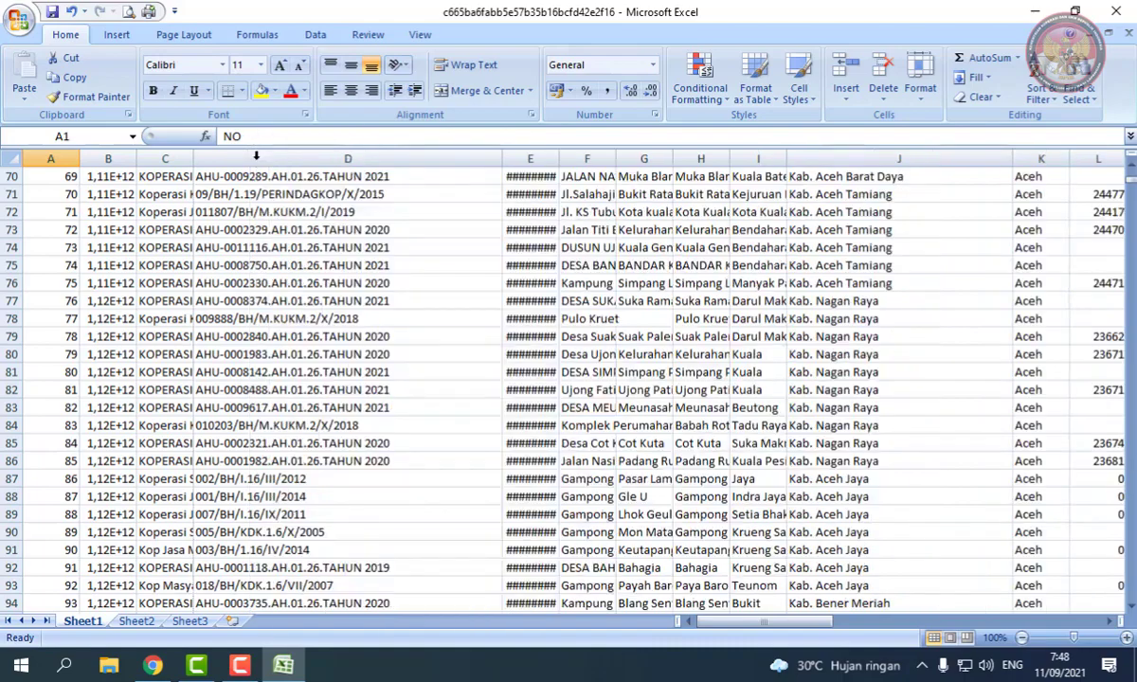
double_click(560, 158)
scroll(332, 334, down, 8)
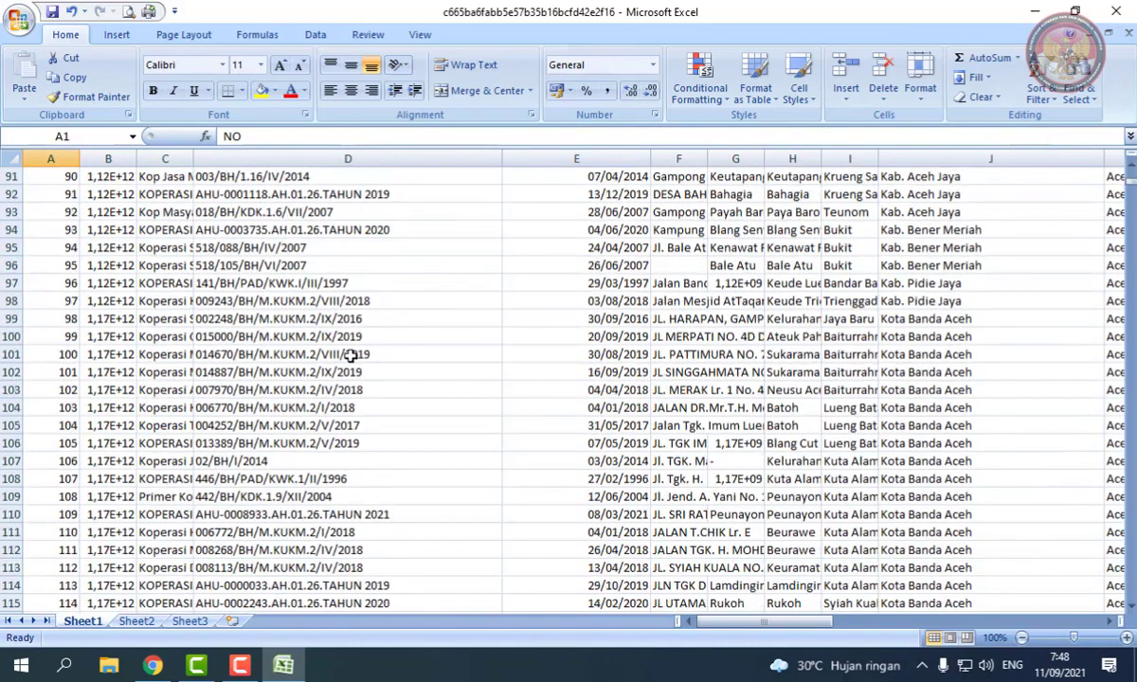
scroll(564, 361, up, 9)
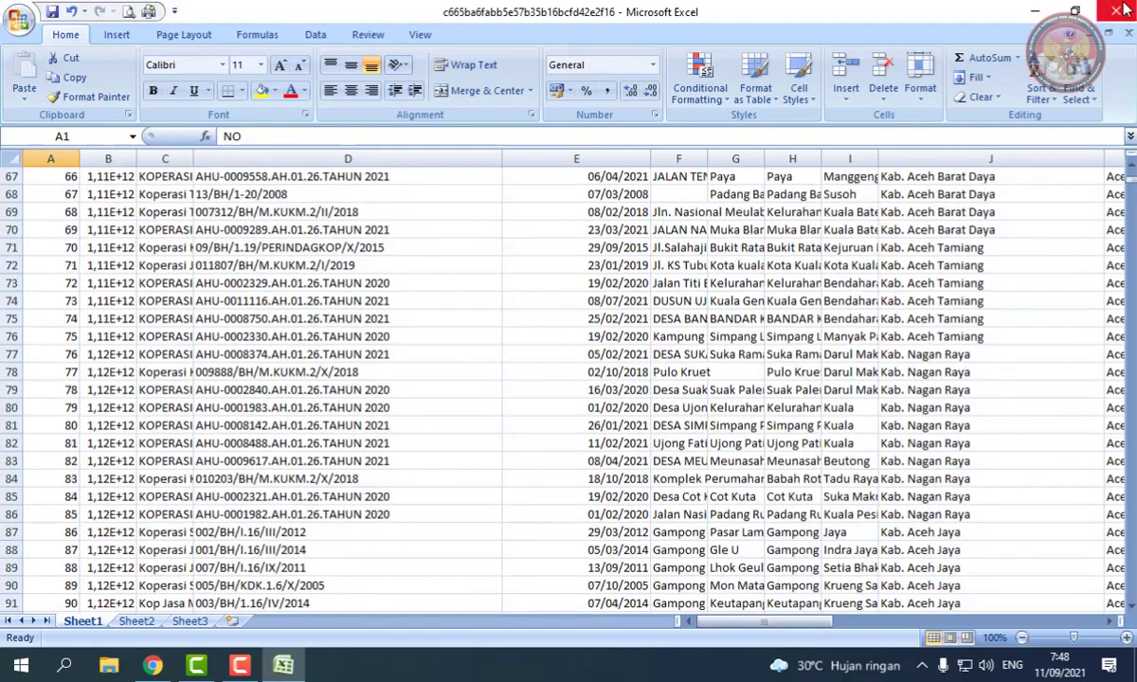
click(1123, 9)
click(569, 376)
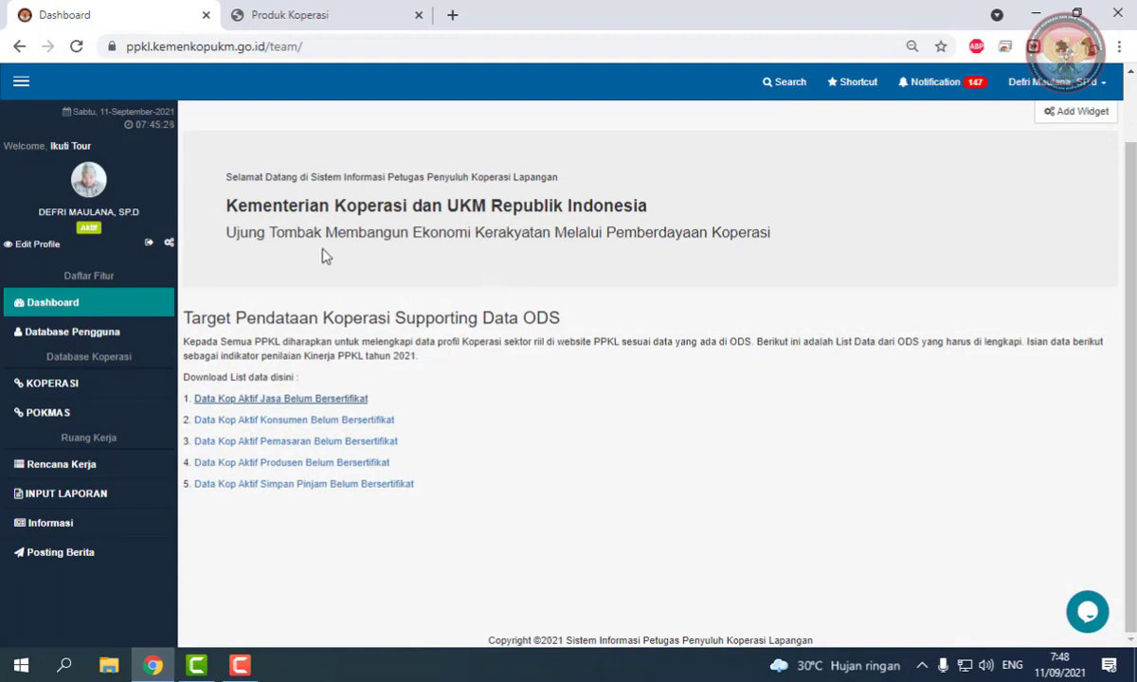
Step: Open Database Pengguna and look over the list of registered users
click(118, 343)
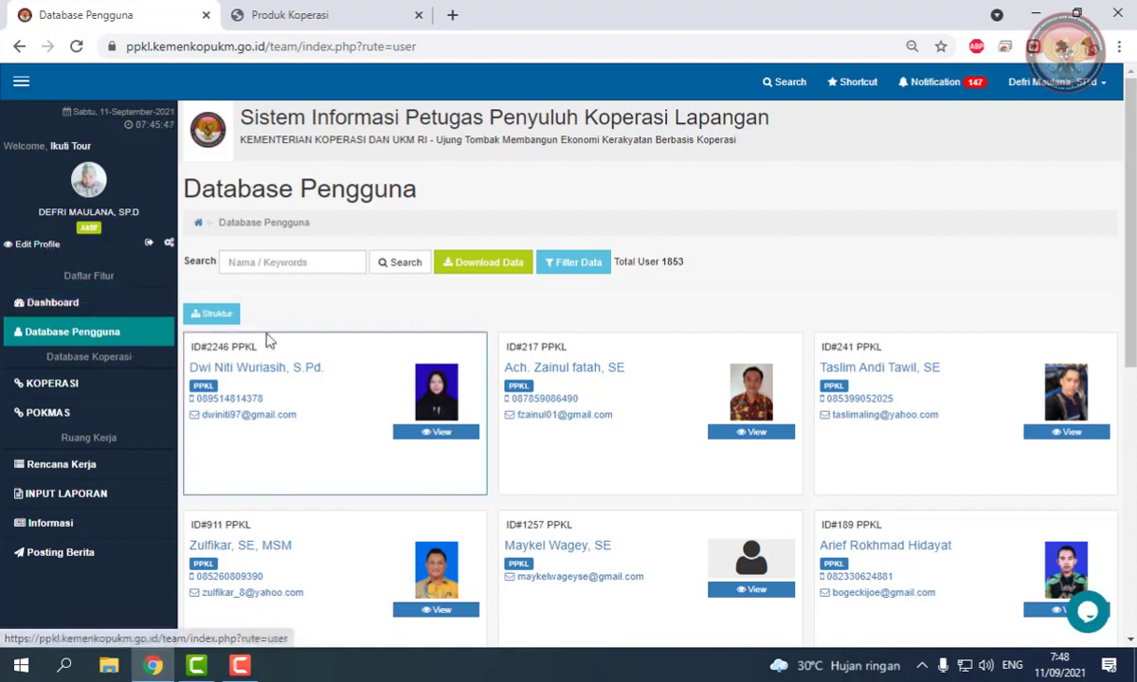
scroll(635, 308, down, 1)
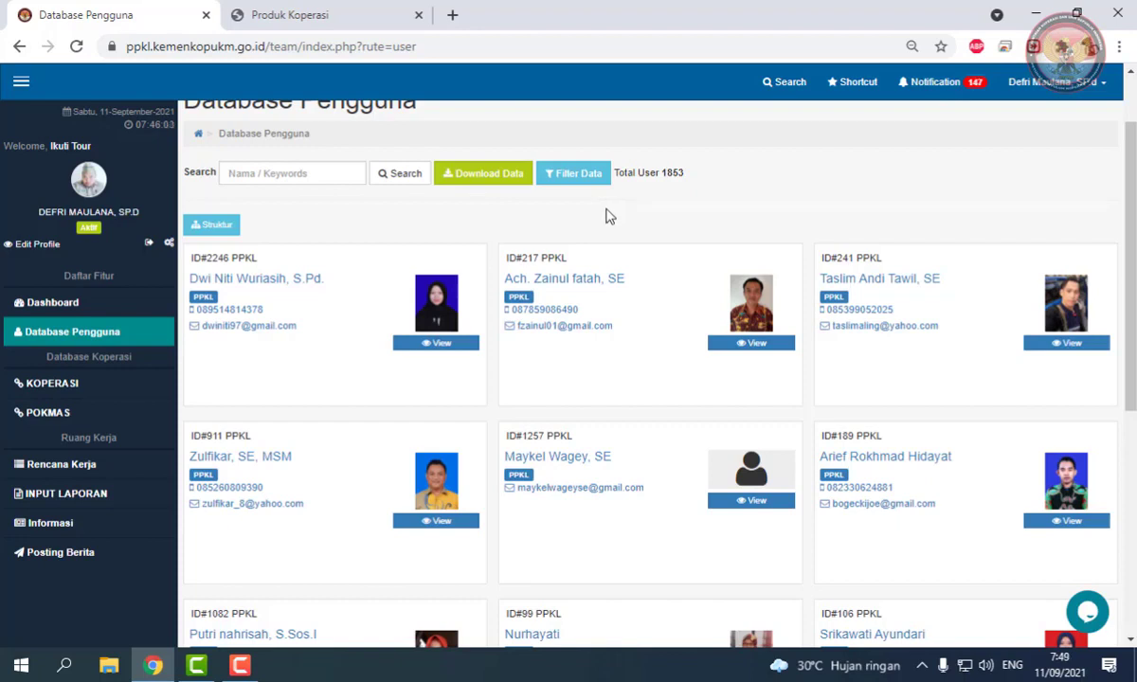
scroll(610, 216, down, 1)
scroll(376, 196, up, 2)
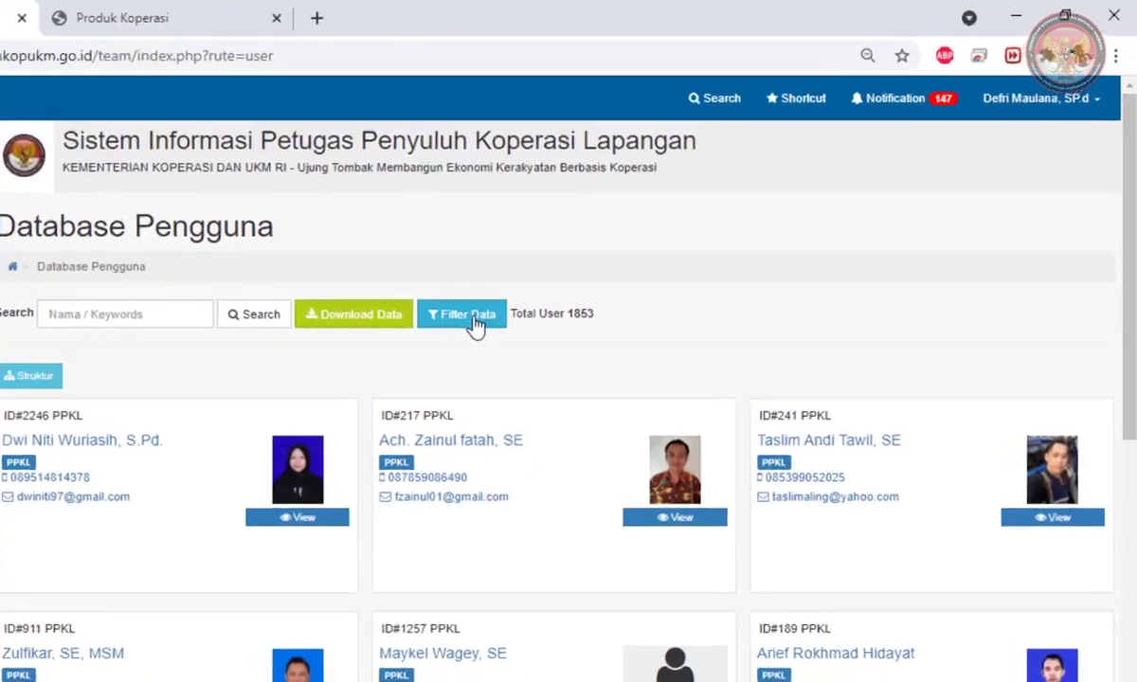
Step: Filter the user database by Propinsi JAWA TIMUR and Kota Kabupaten Lamongan, and look through the matching users
click(474, 322)
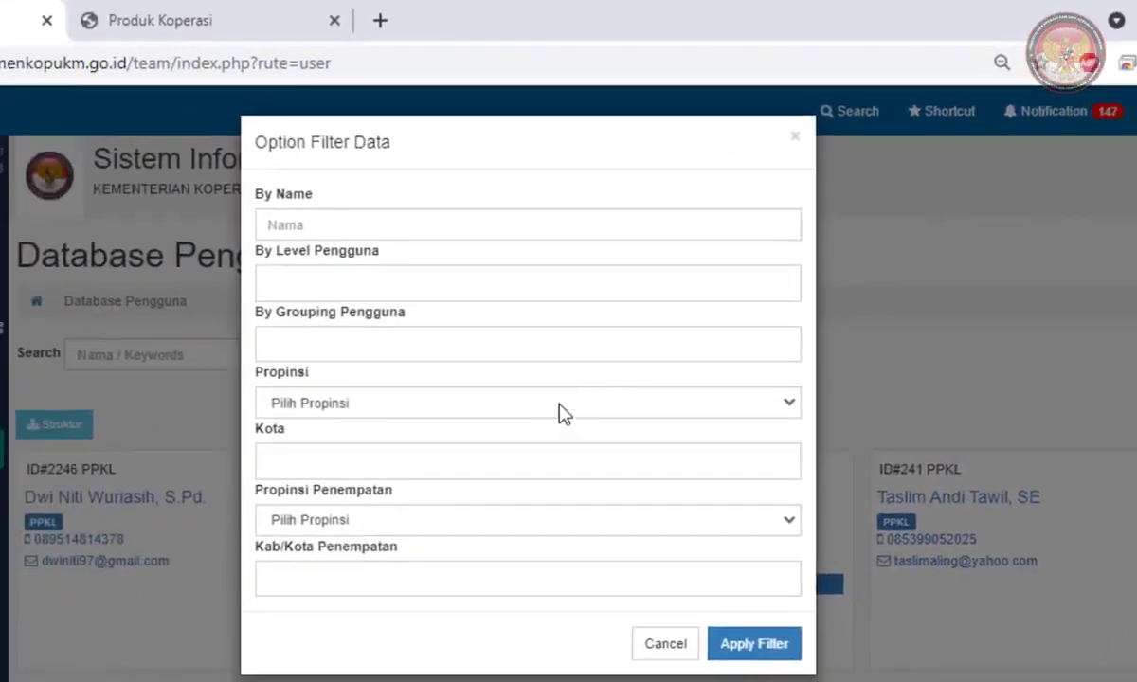
click(476, 422)
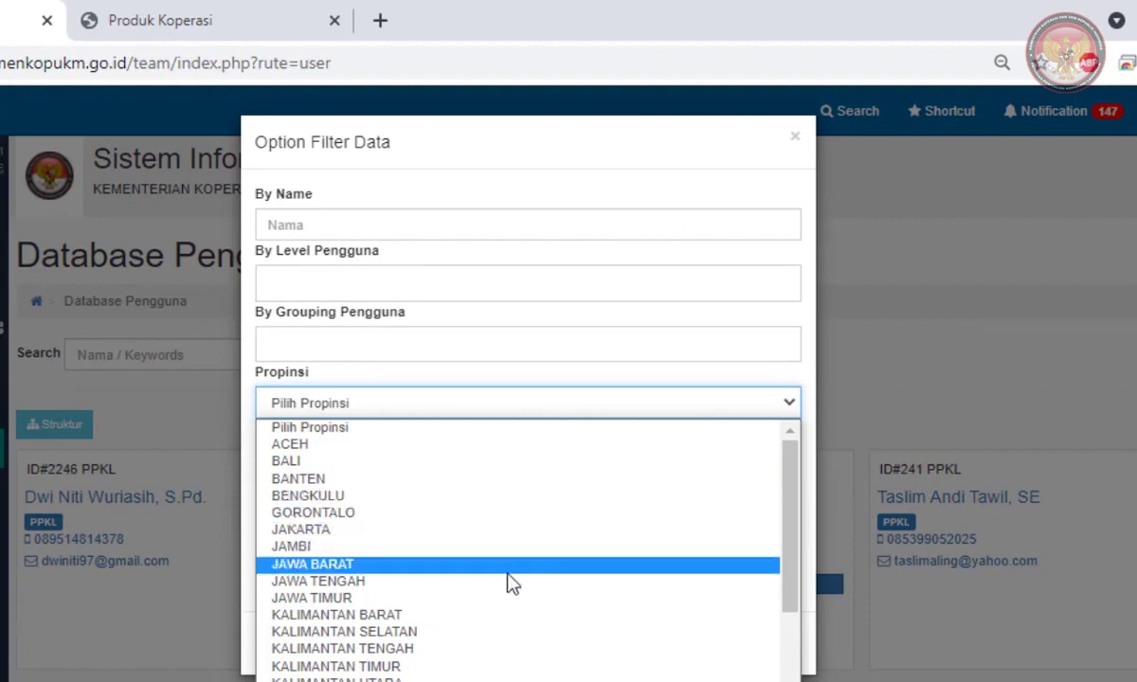
click(498, 598)
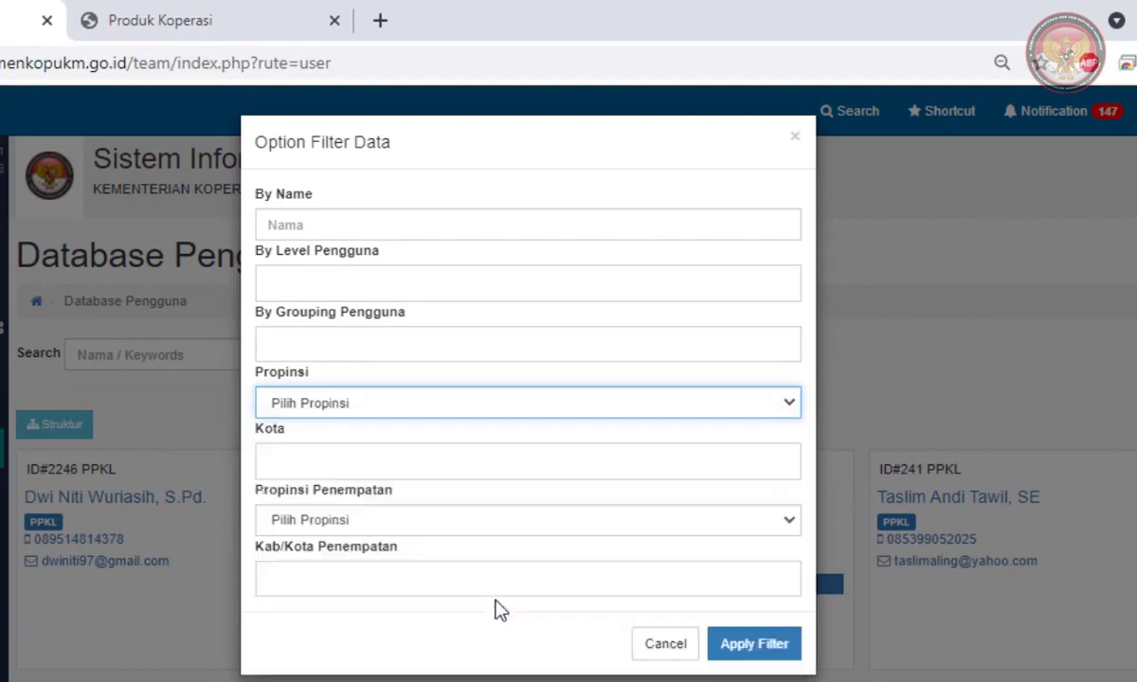
click(457, 463)
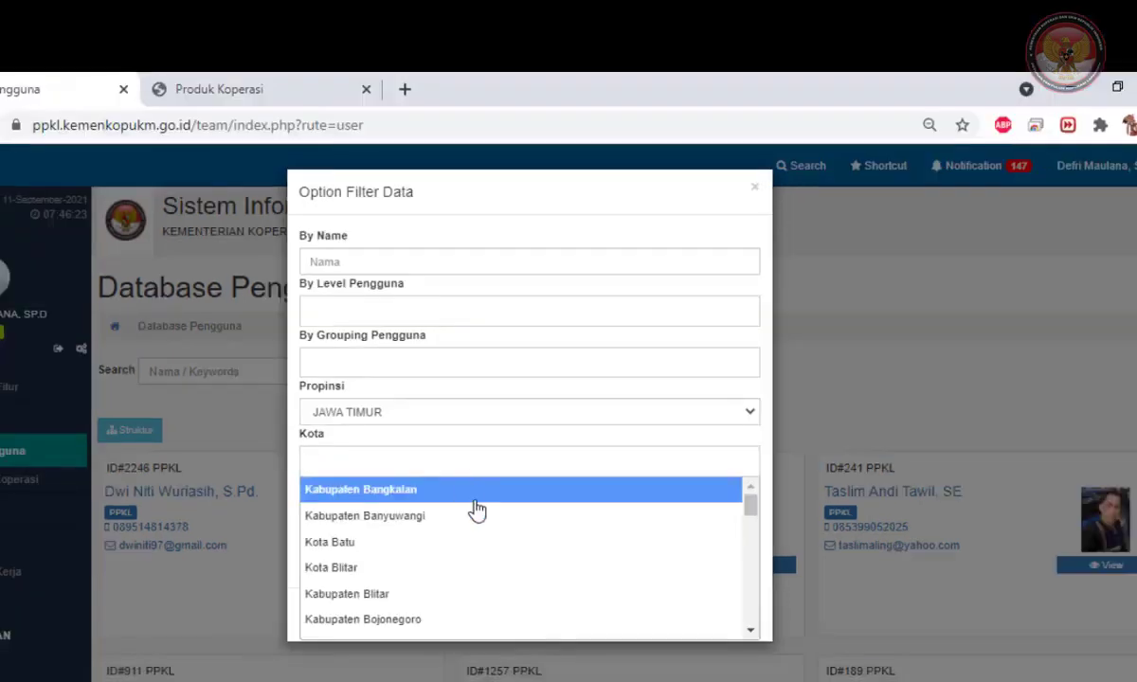
scroll(465, 534, down, 2)
scroll(477, 522, down, 5)
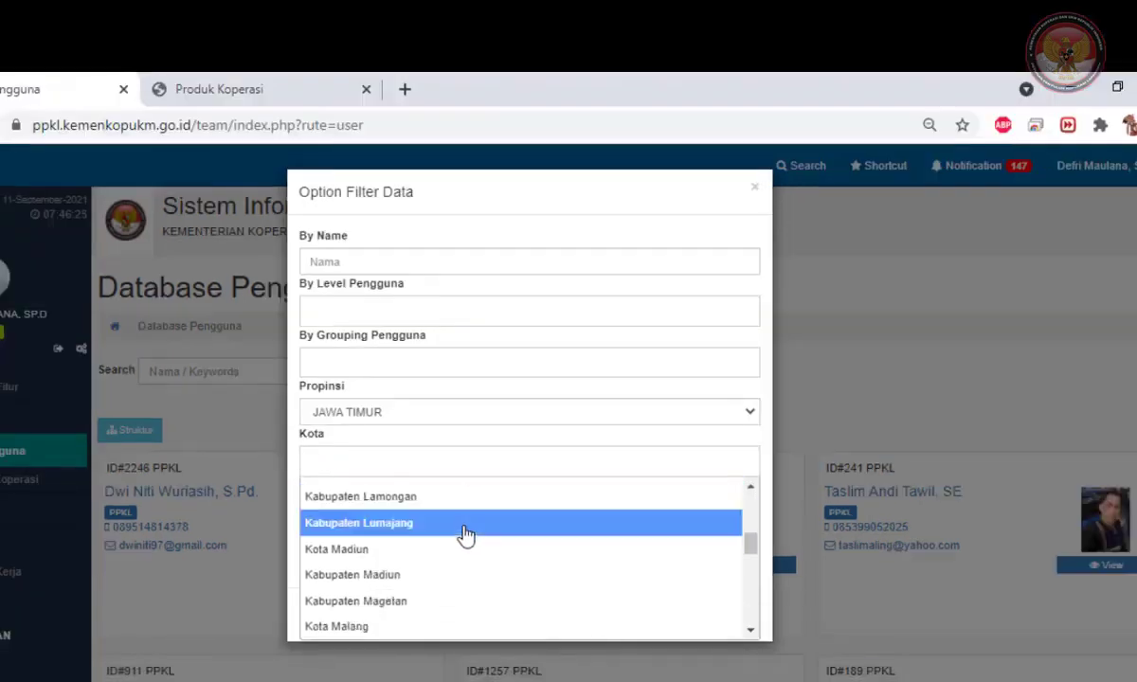
click(467, 508)
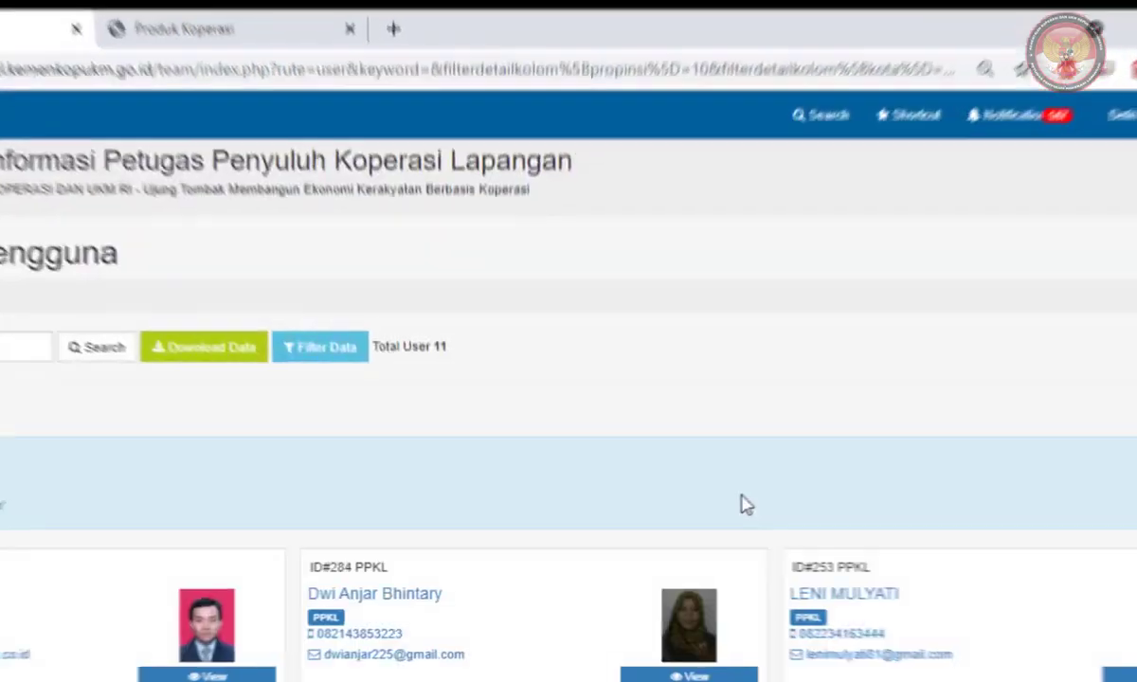
scroll(747, 505, down, 5)
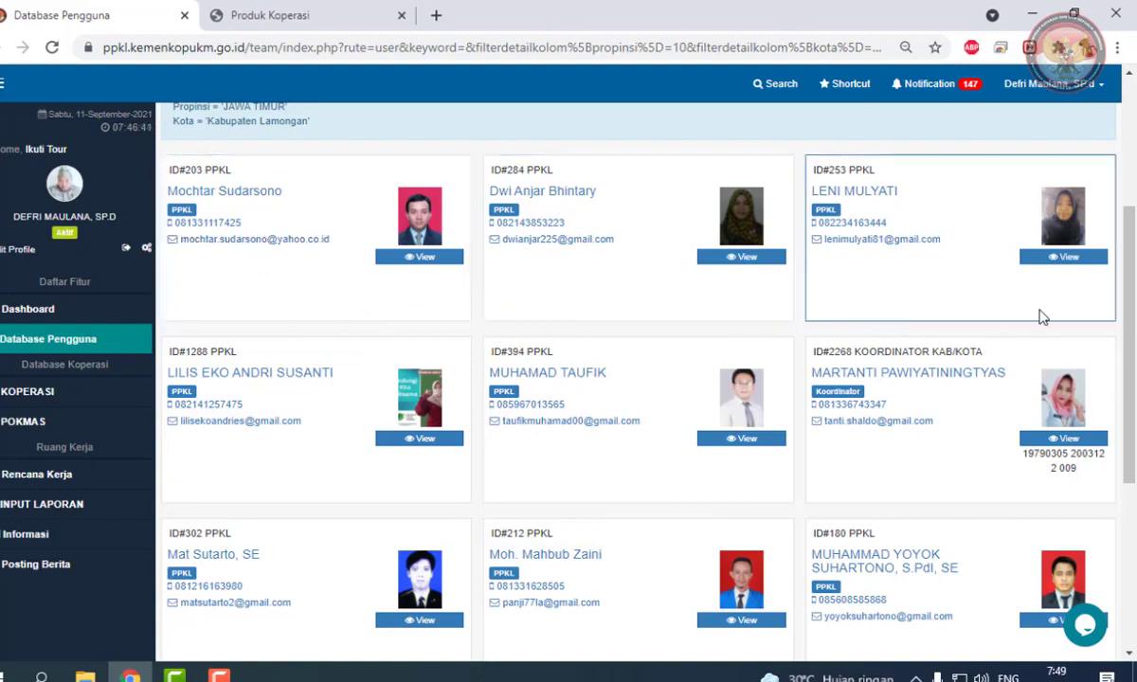
scroll(376, 274, up, 3)
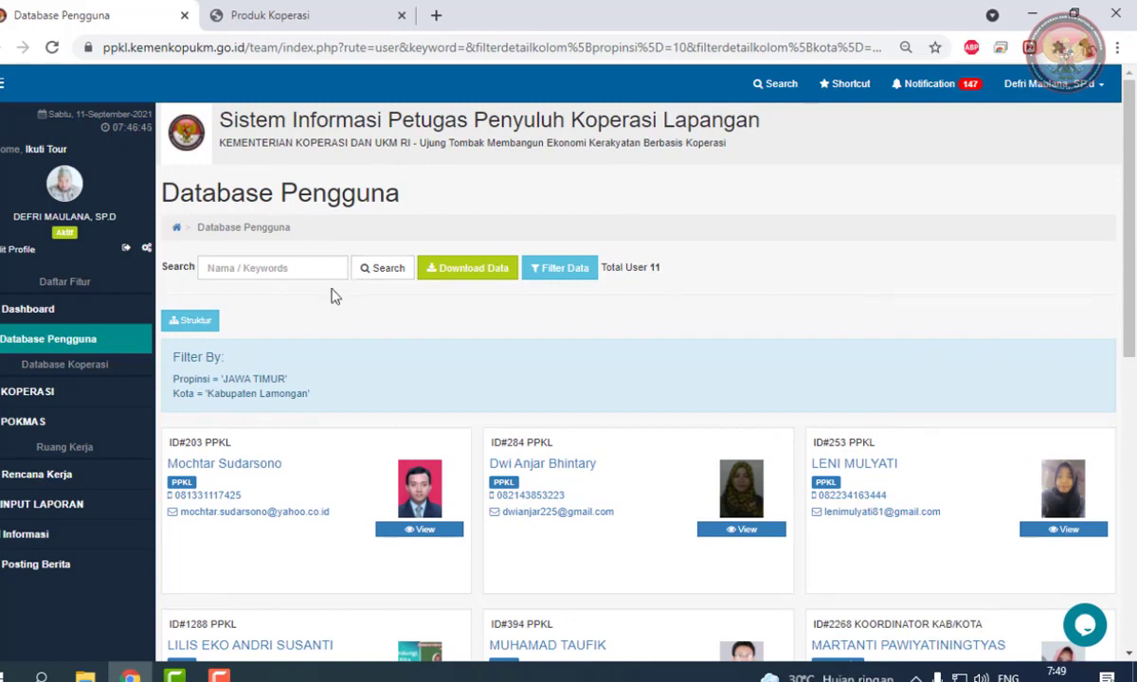
Step: View the first filtered user's general and Informasi Personal details, and close the Detail User window
click(447, 543)
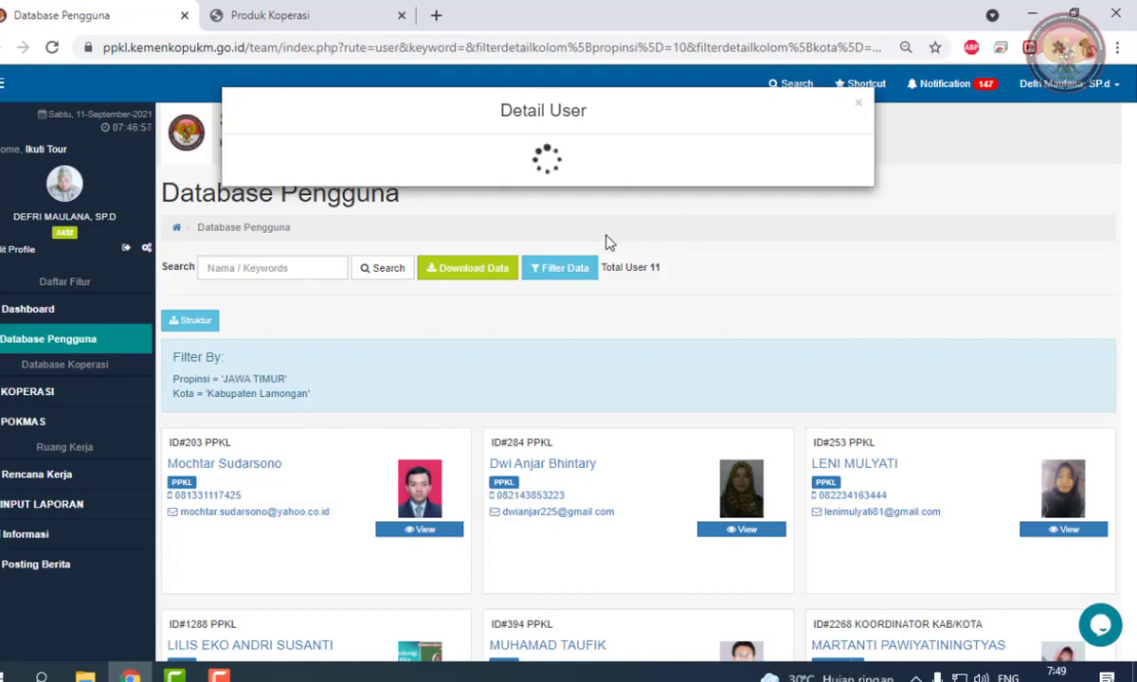
scroll(668, 315, down, 1)
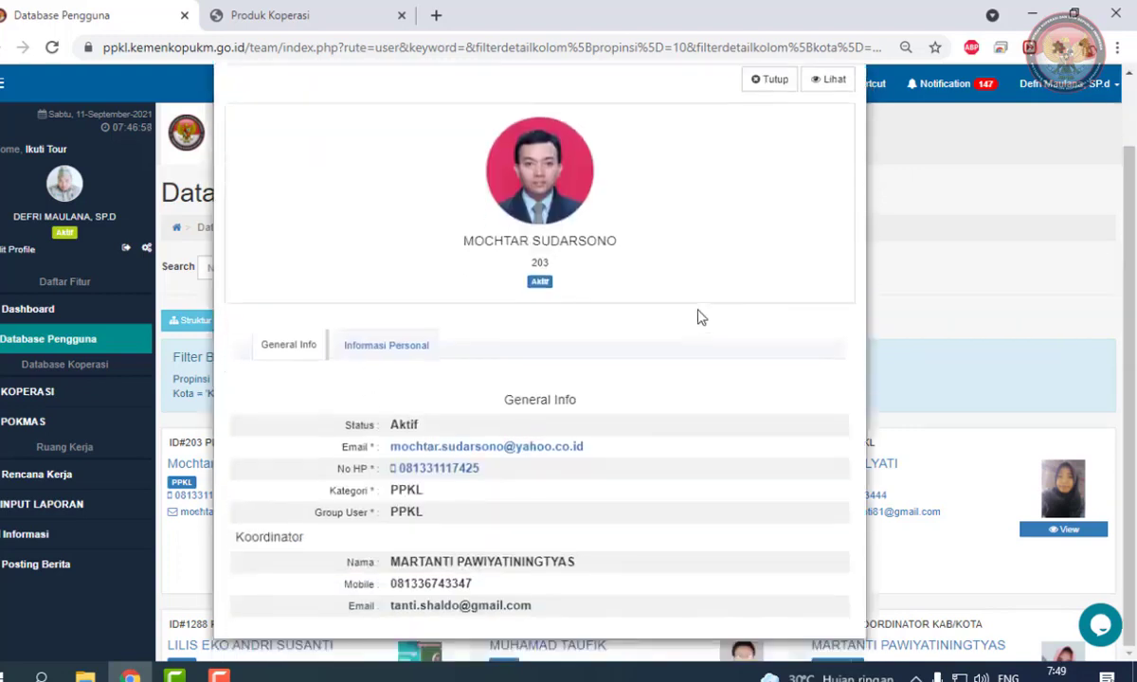
click(388, 356)
scroll(559, 368, down, 2)
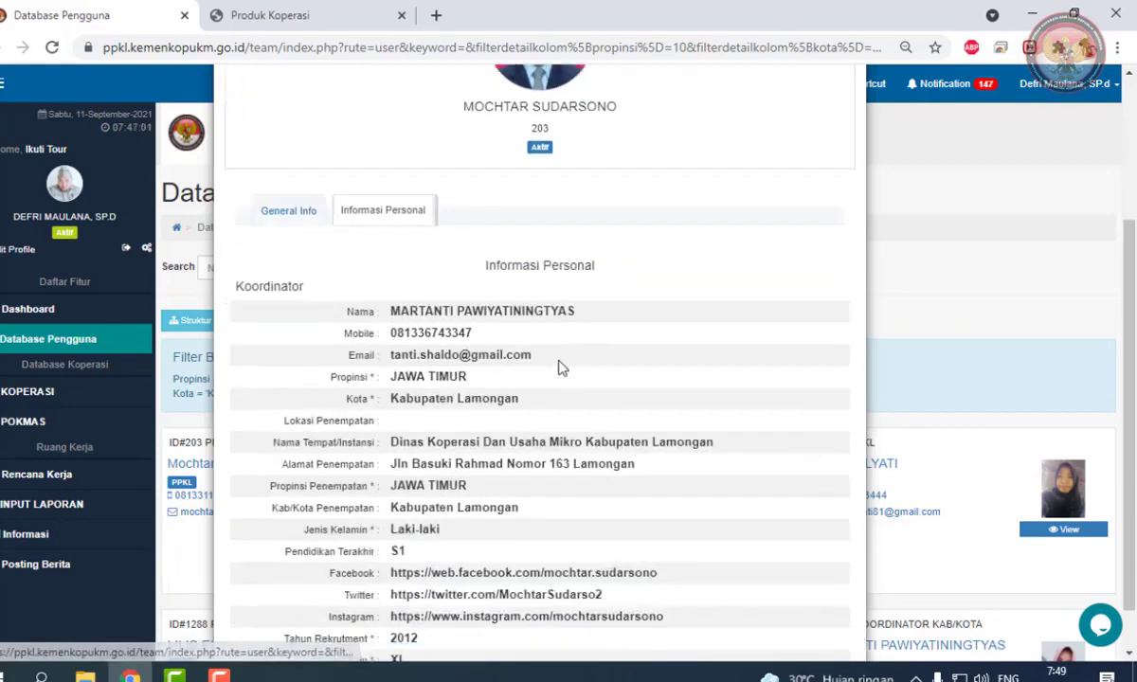
scroll(560, 369, up, 3)
scroll(562, 368, down, 3)
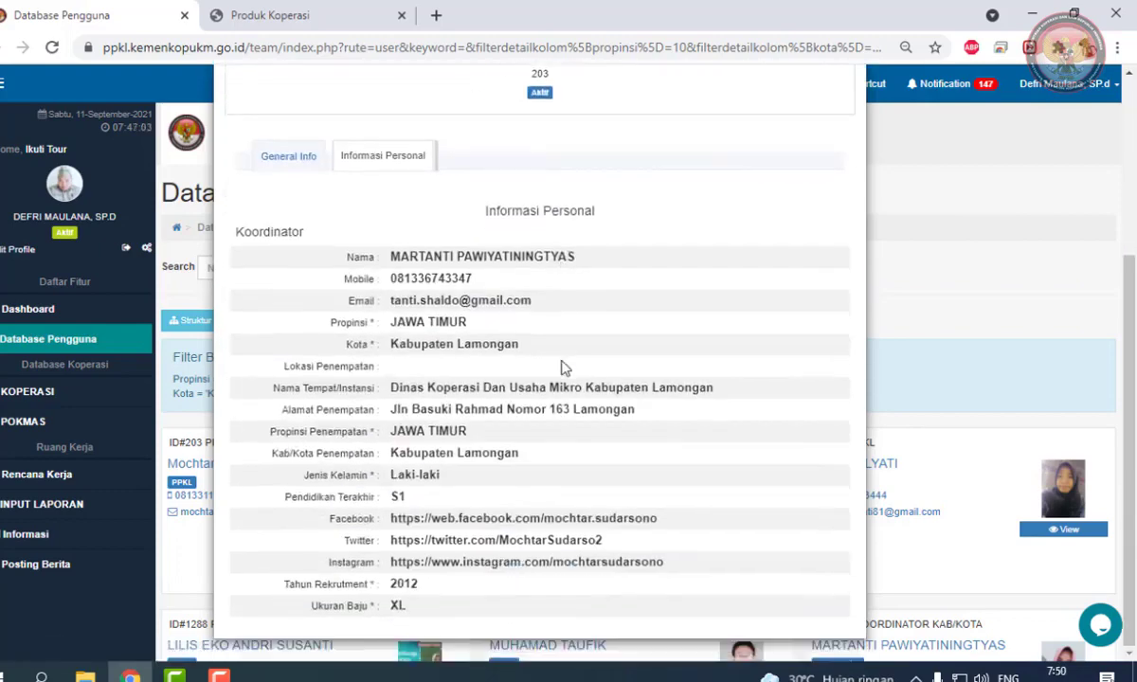
scroll(562, 368, up, 3)
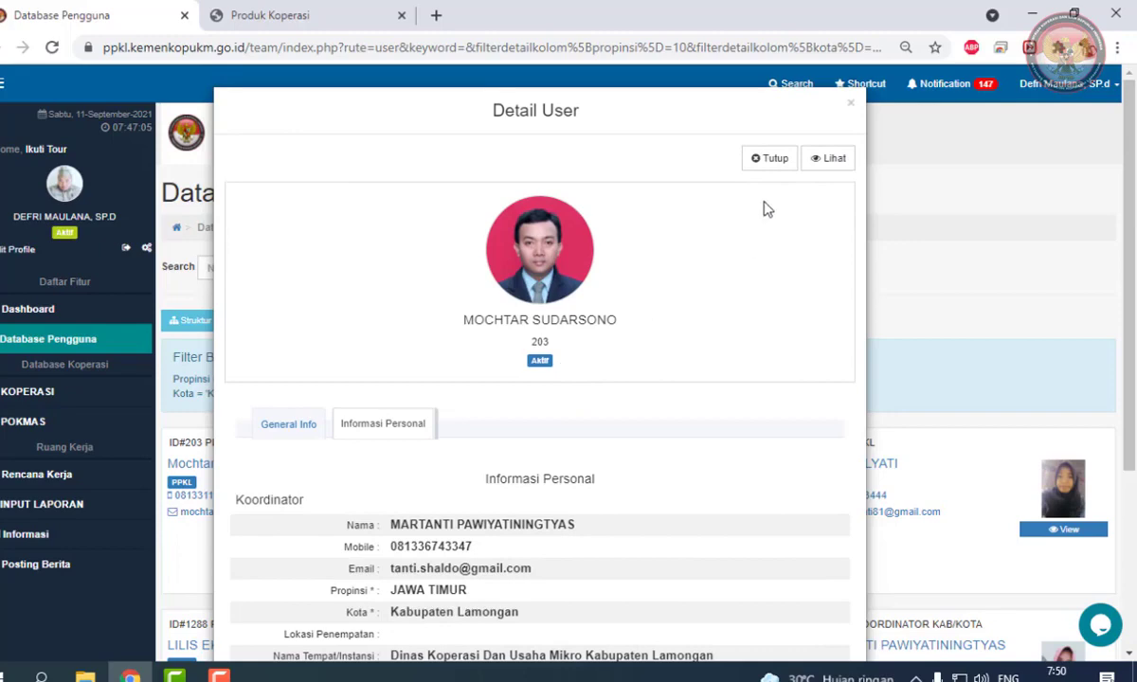
click(777, 167)
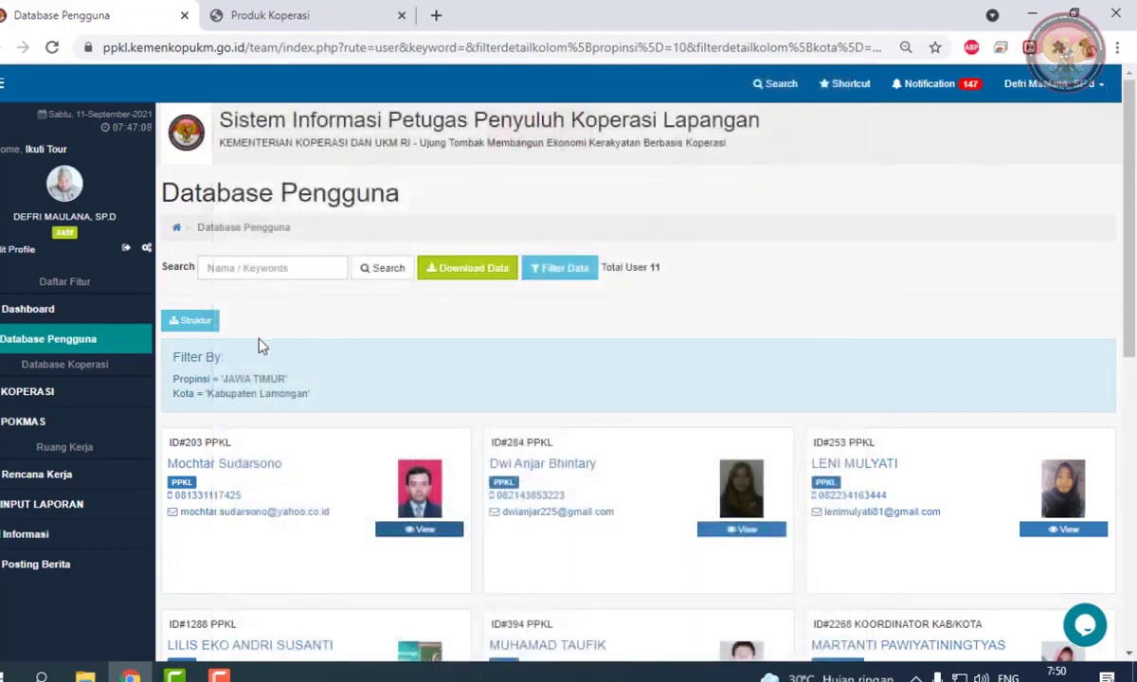
Step: Open the KOPERASI database and look over the list of assisted cooperatives
click(81, 405)
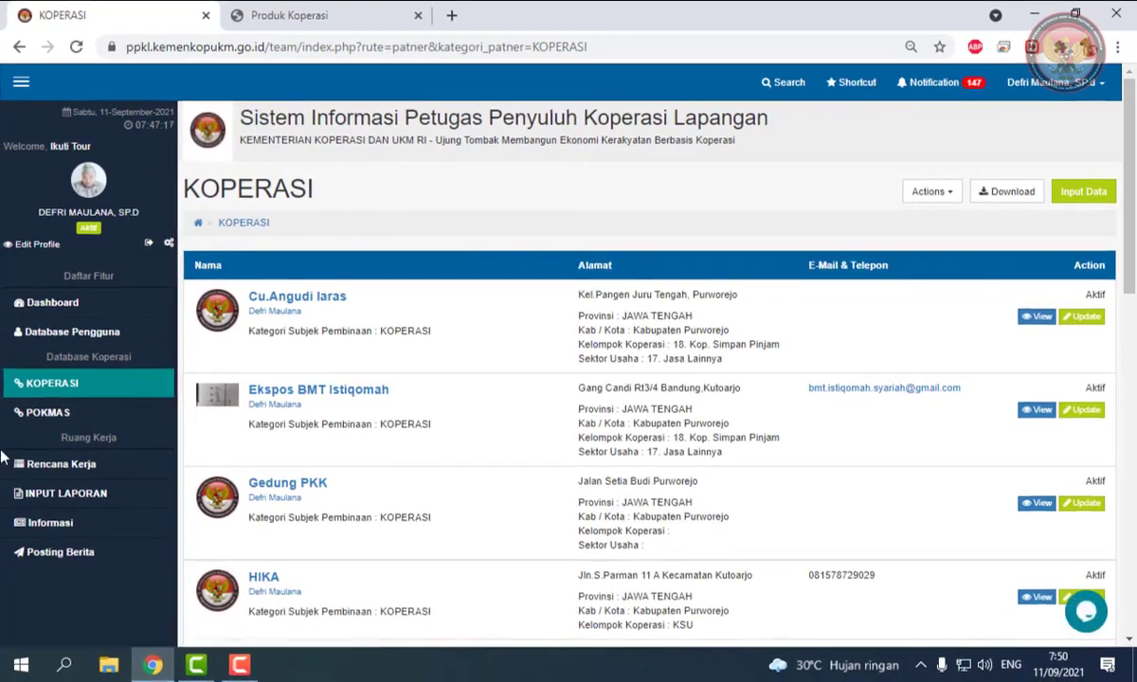
scroll(548, 323, down, 1)
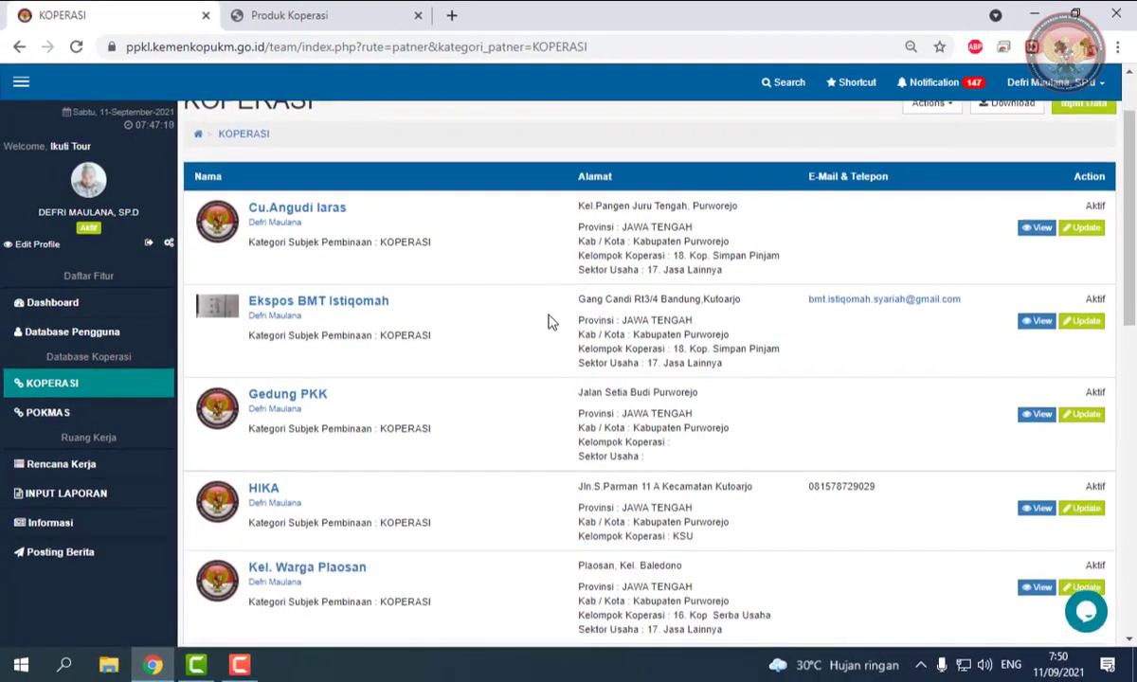
scroll(548, 322, up, 1)
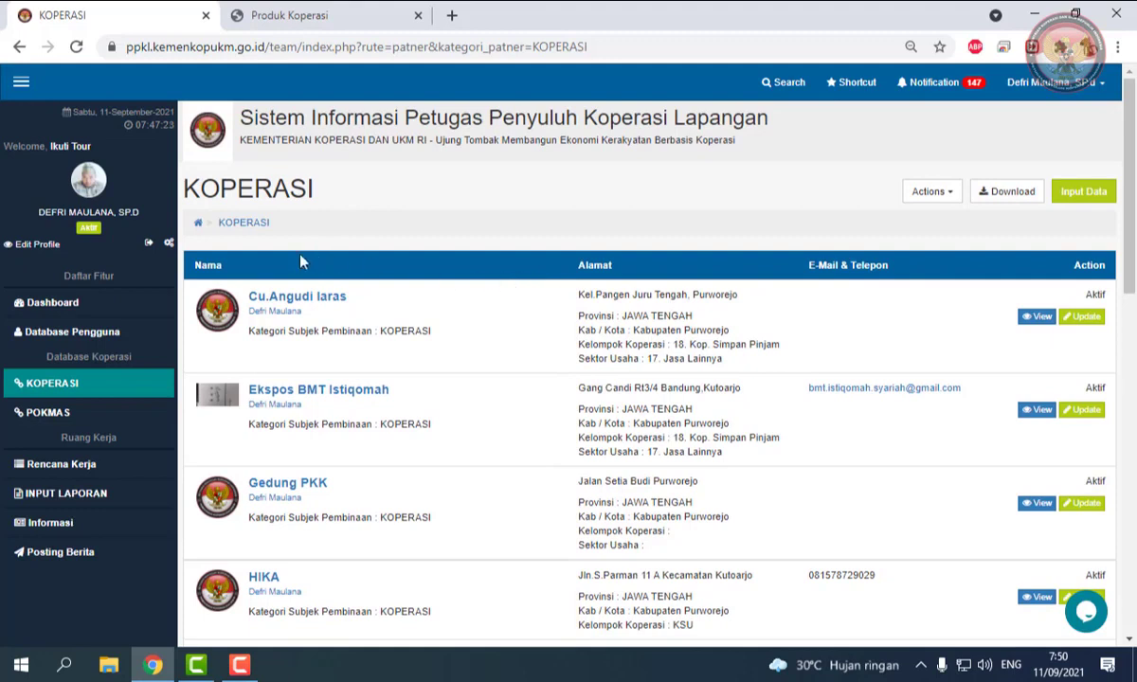
Step: Look through the first page of the KOPERASI list down to its last entries and return to the first cooperative
scroll(554, 292, down, 3)
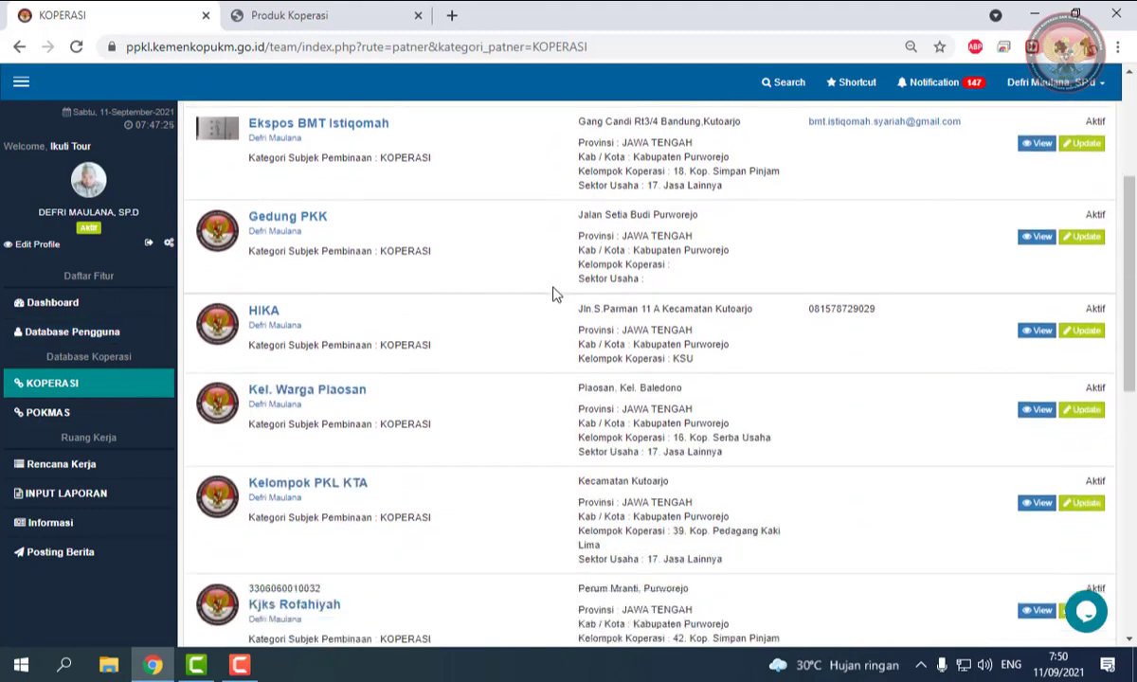
scroll(555, 294, up, 3)
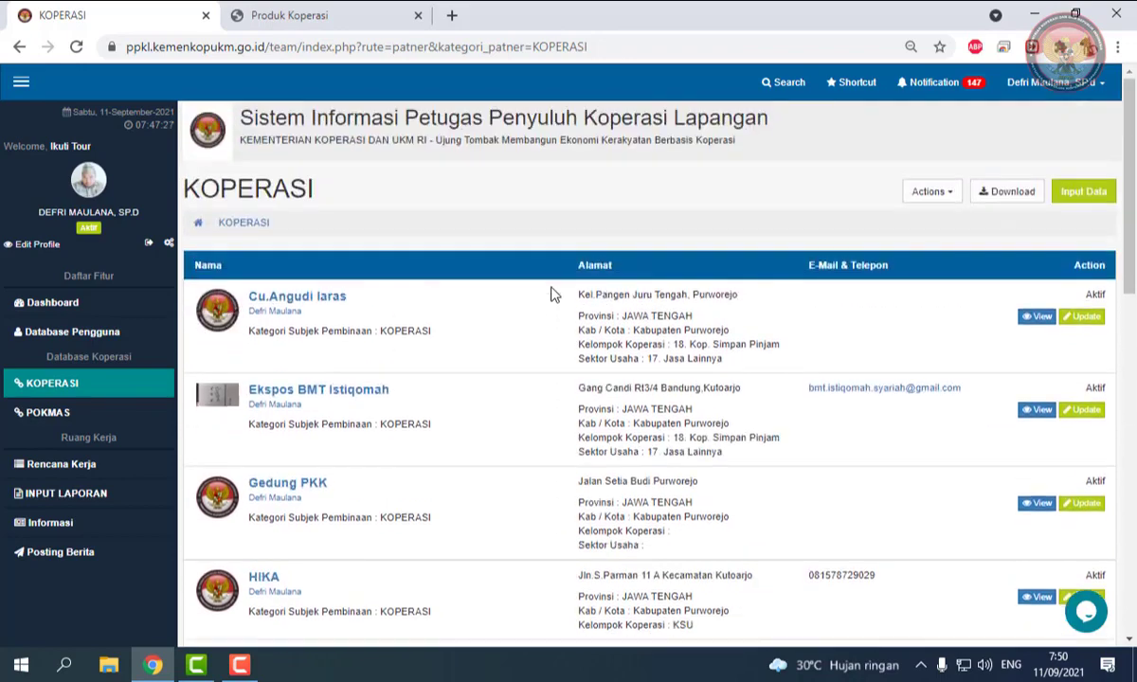
scroll(554, 295, down, 10)
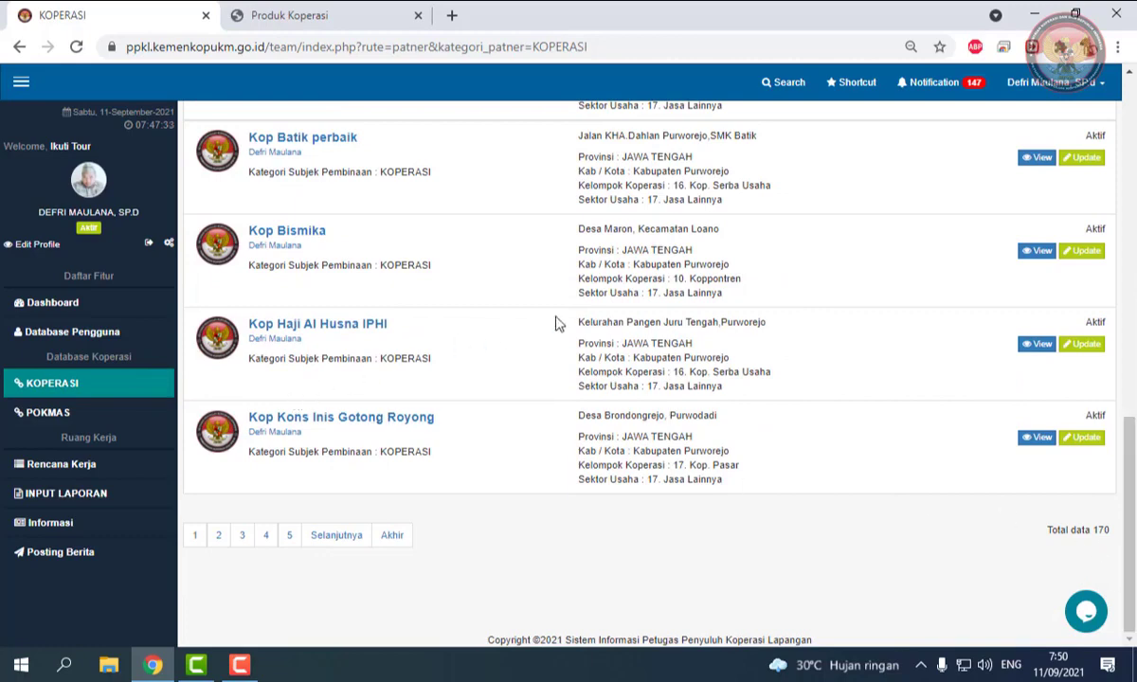
scroll(557, 324, up, 6)
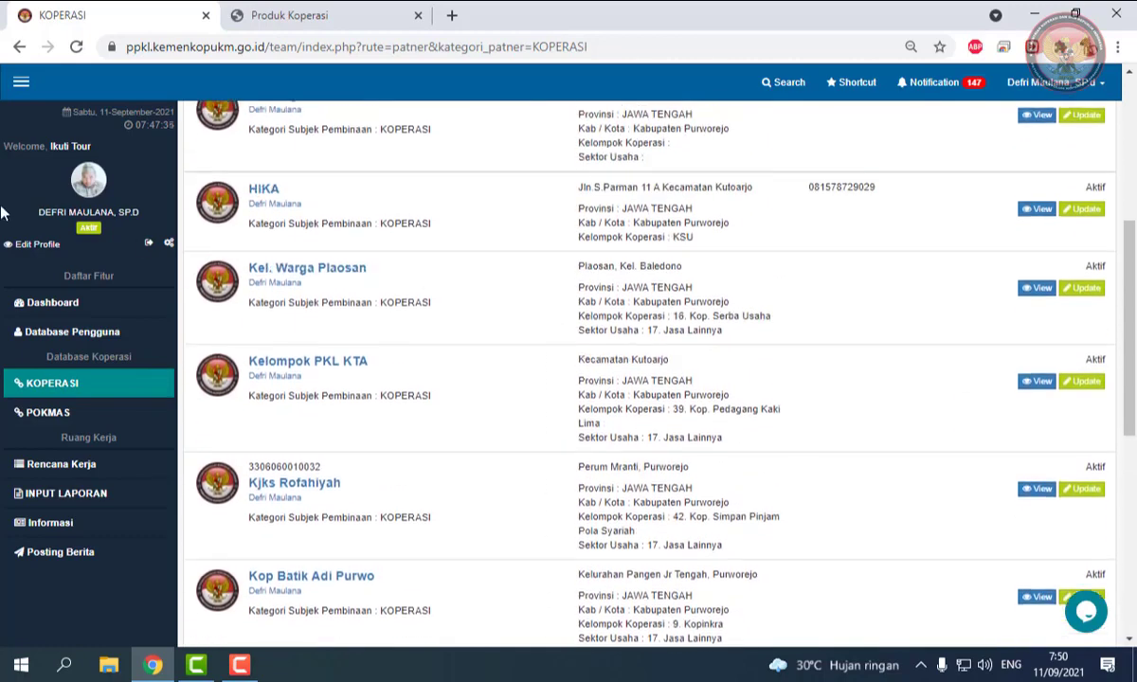
scroll(553, 305, up, 4)
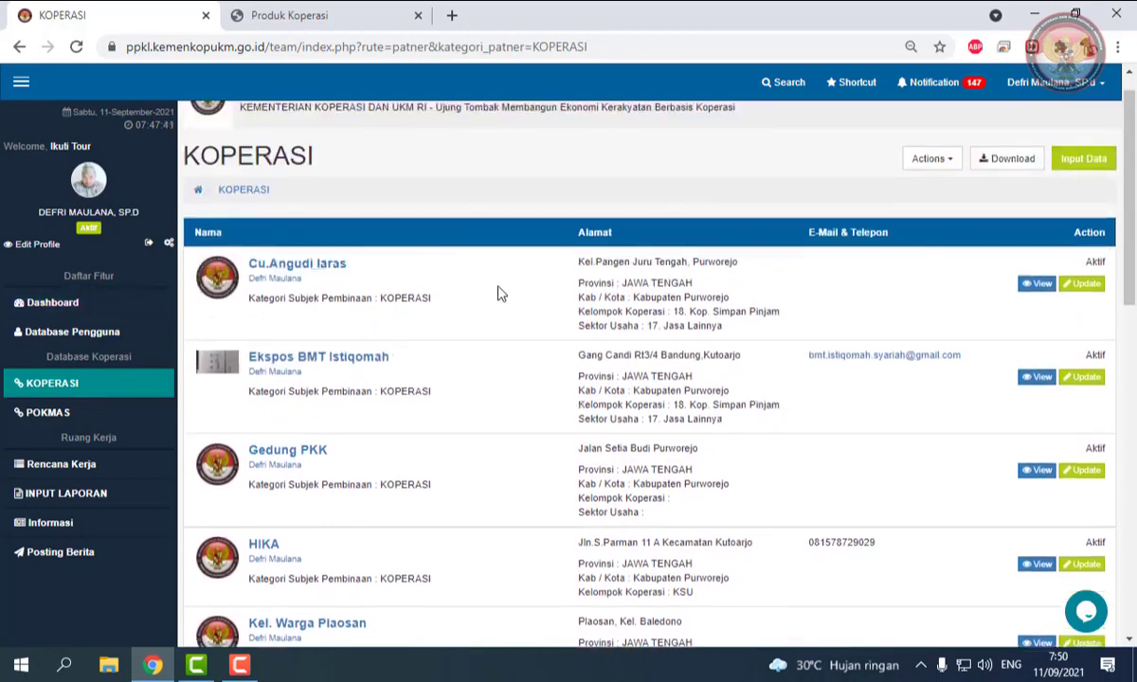
Step: Open the first cooperative's record for updating and correct its Nama to "Cu. Angudi laras"
click(1089, 289)
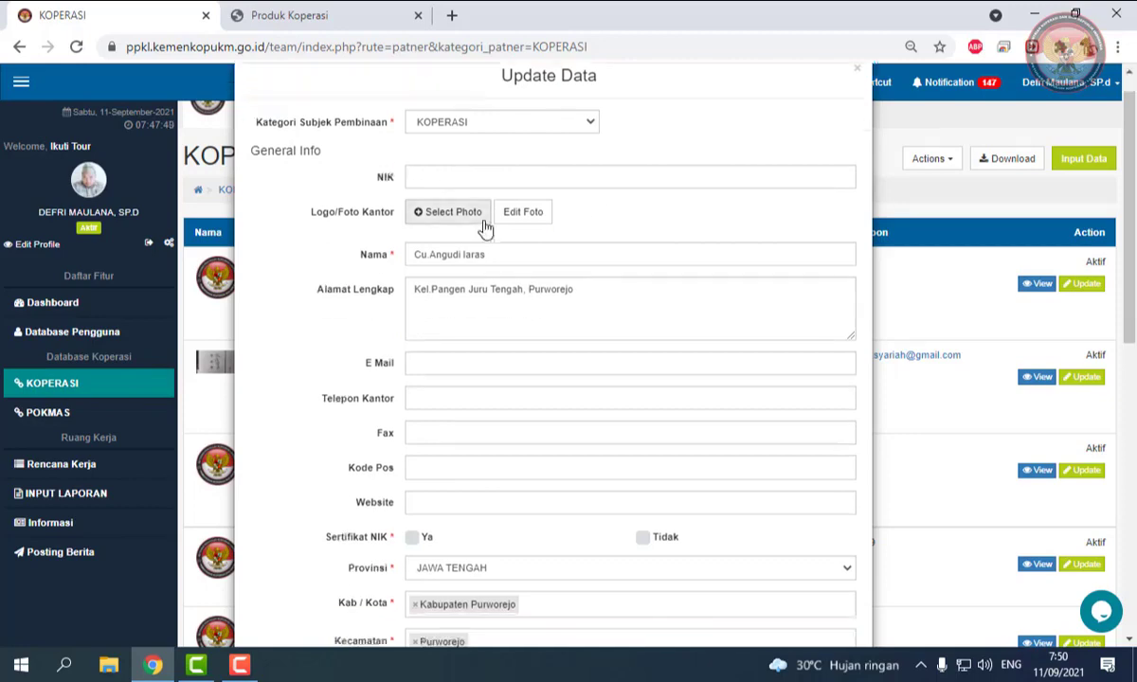
scroll(453, 207, down, 1)
click(430, 199)
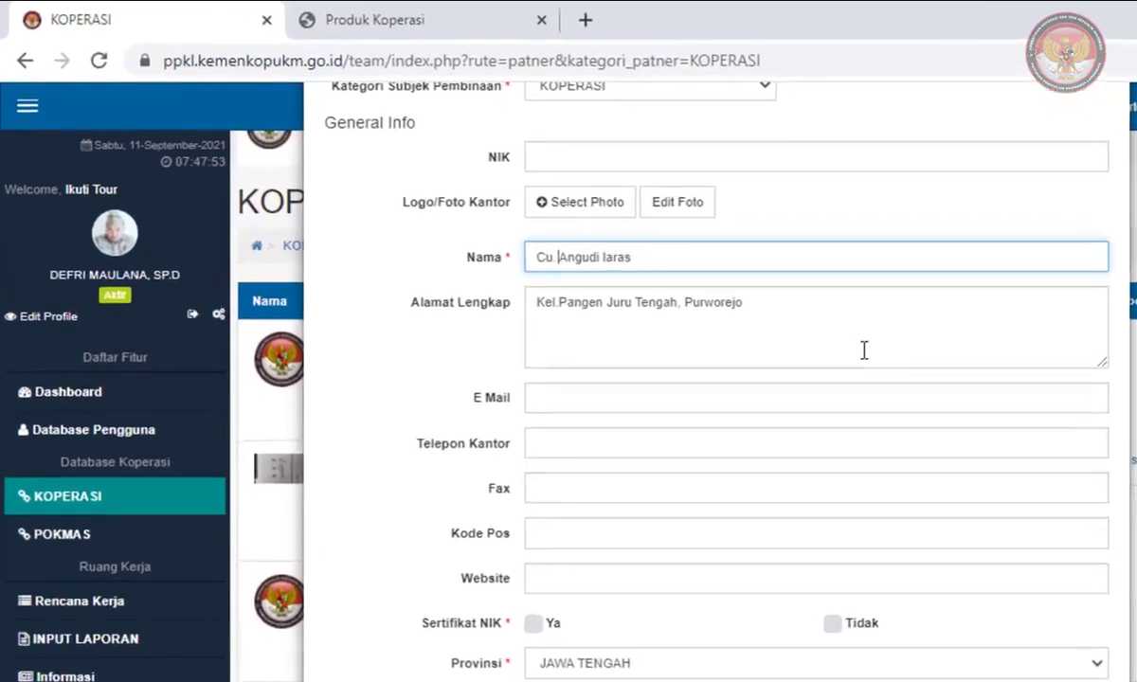
scroll(527, 351, up, 1)
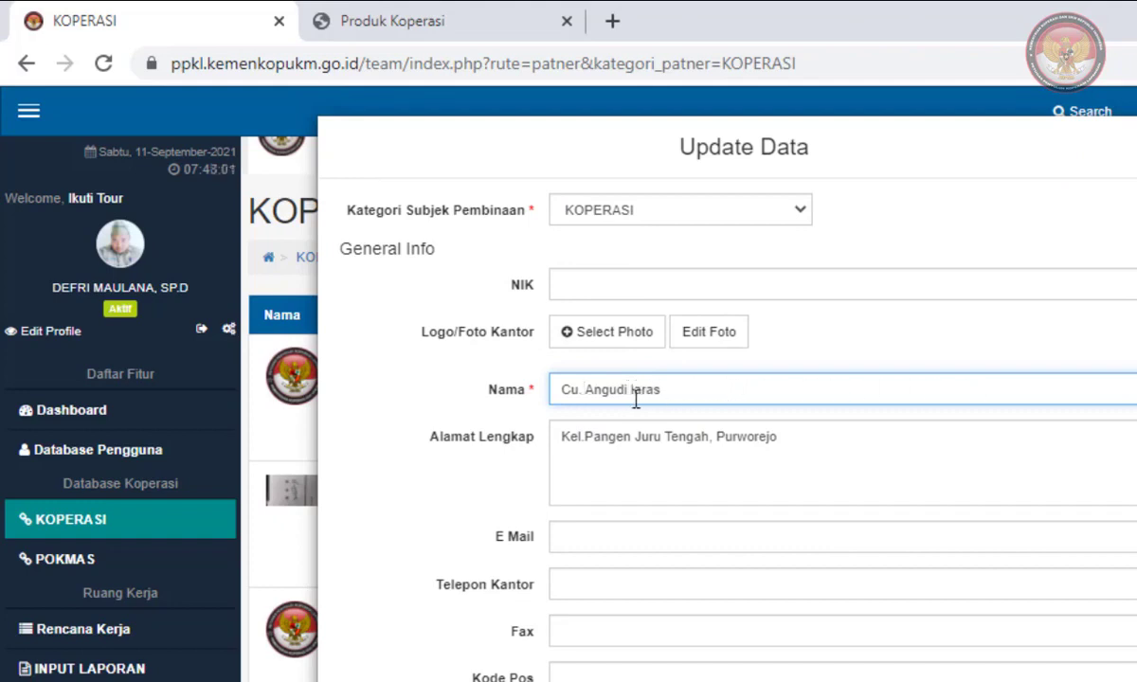
click(585, 391)
Step: Set the cooperative's Sertifikat NIK to Tidak and save the updated record
scroll(767, 436, down, 3)
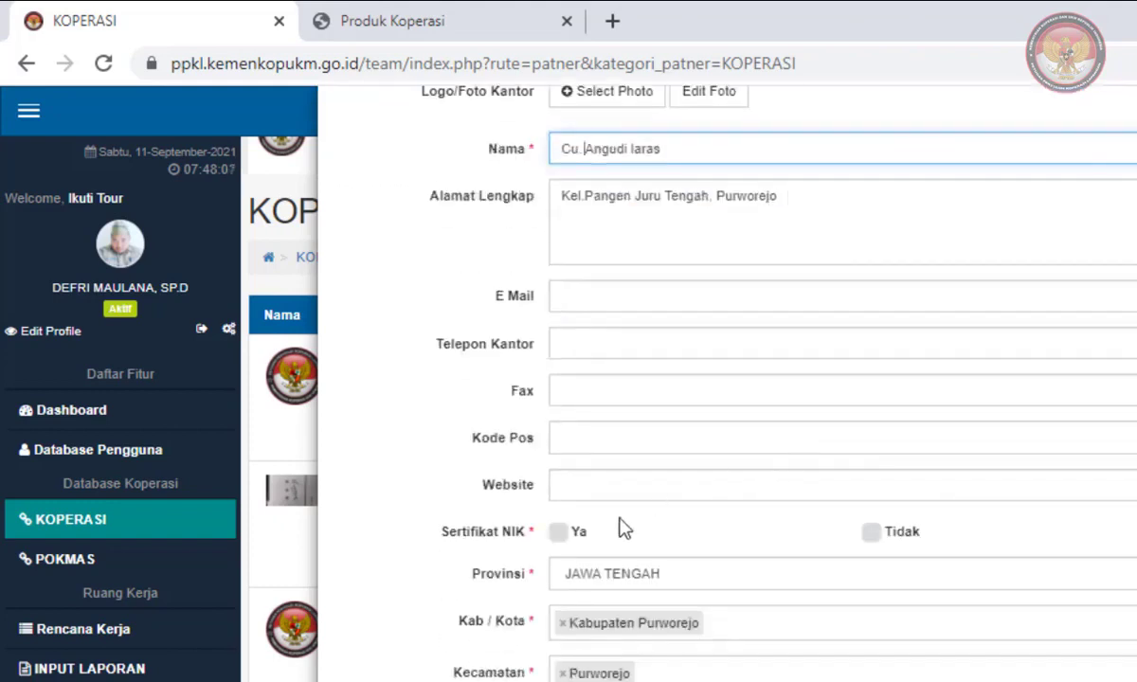
click(877, 536)
scroll(1007, 540, down, 10)
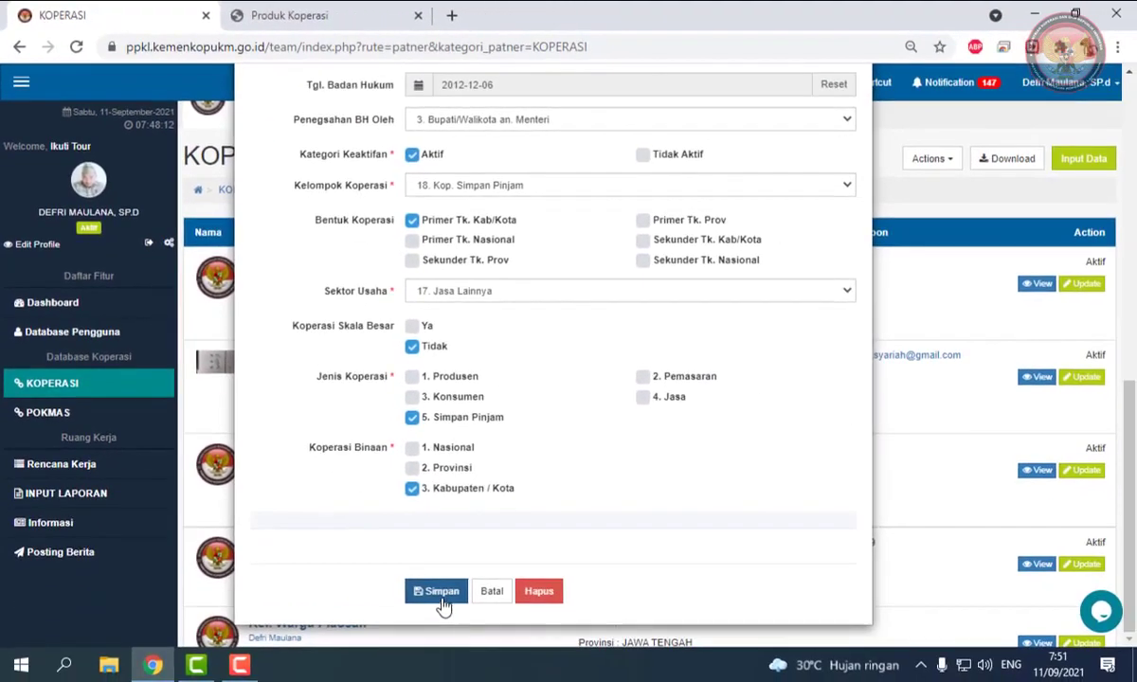
click(442, 602)
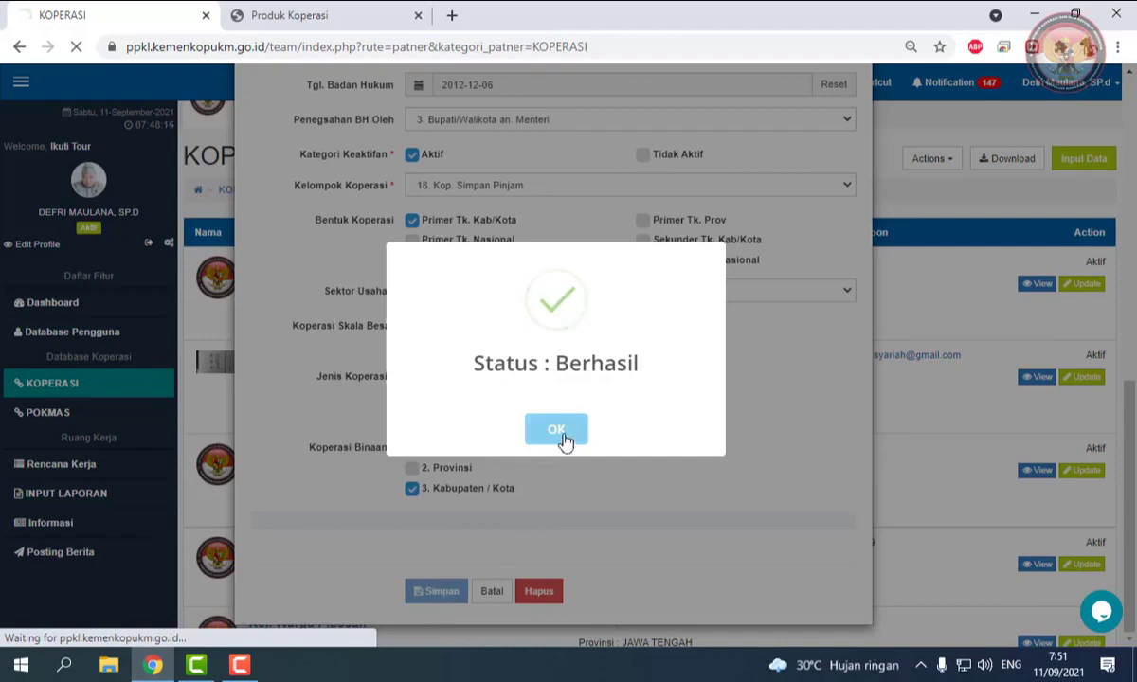
click(559, 433)
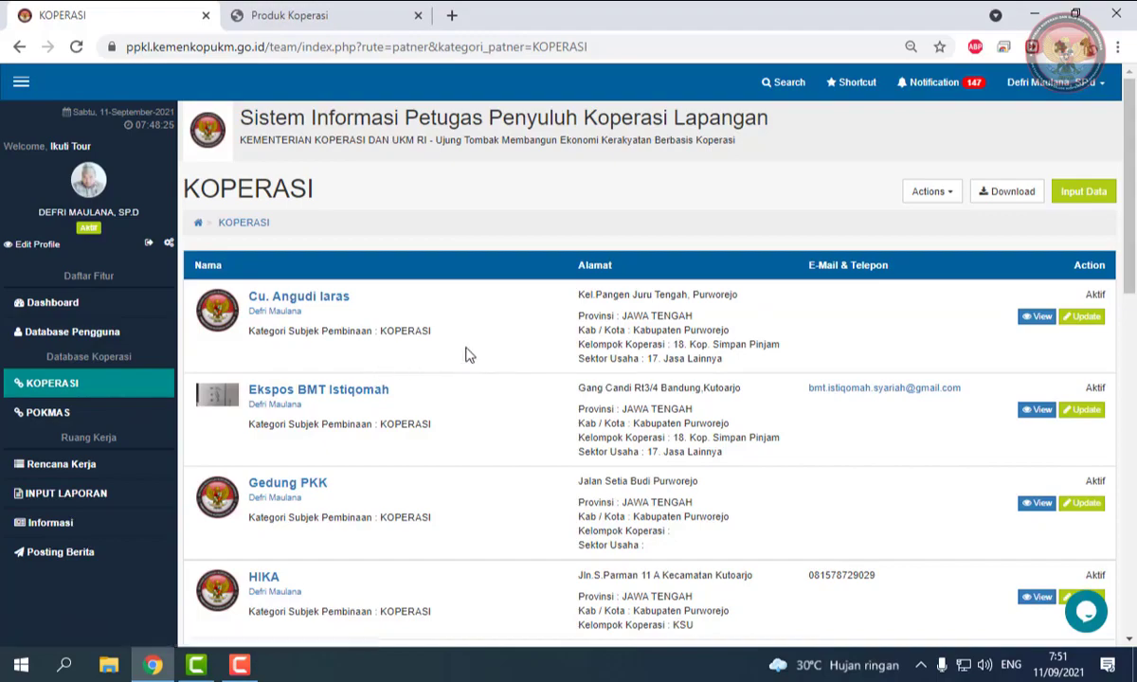
Step: Filter the KOPERASI database by Kelompok Koperasi 1. KUD
scroll(467, 356, down, 1)
scroll(466, 355, up, 1)
click(946, 203)
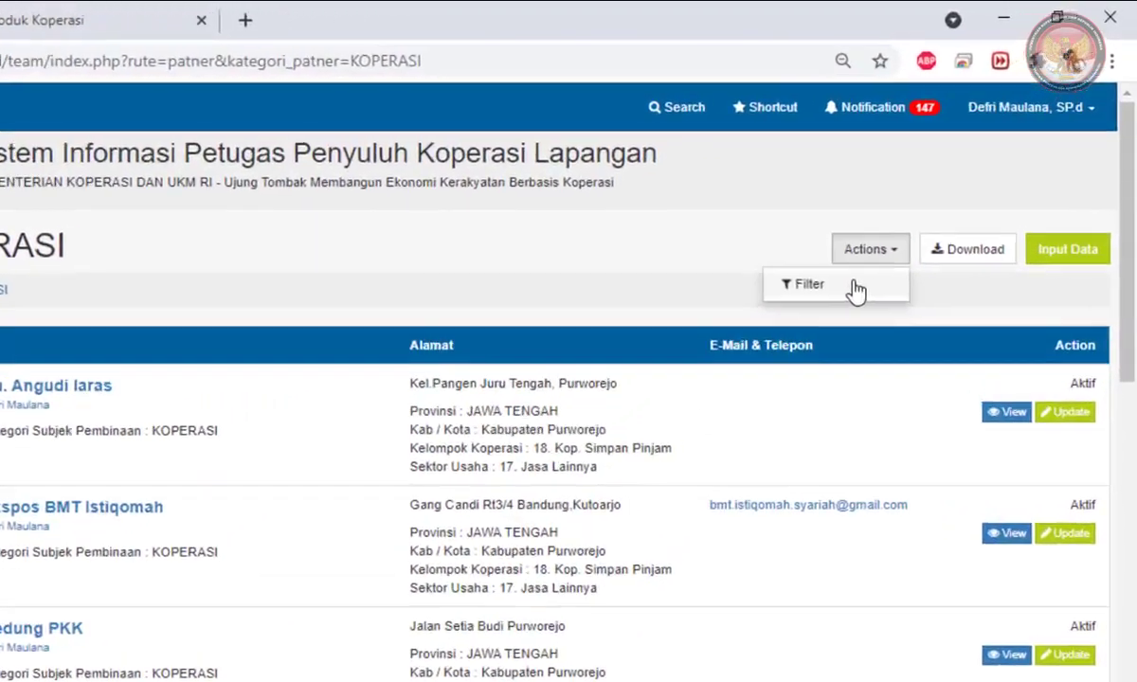
click(923, 221)
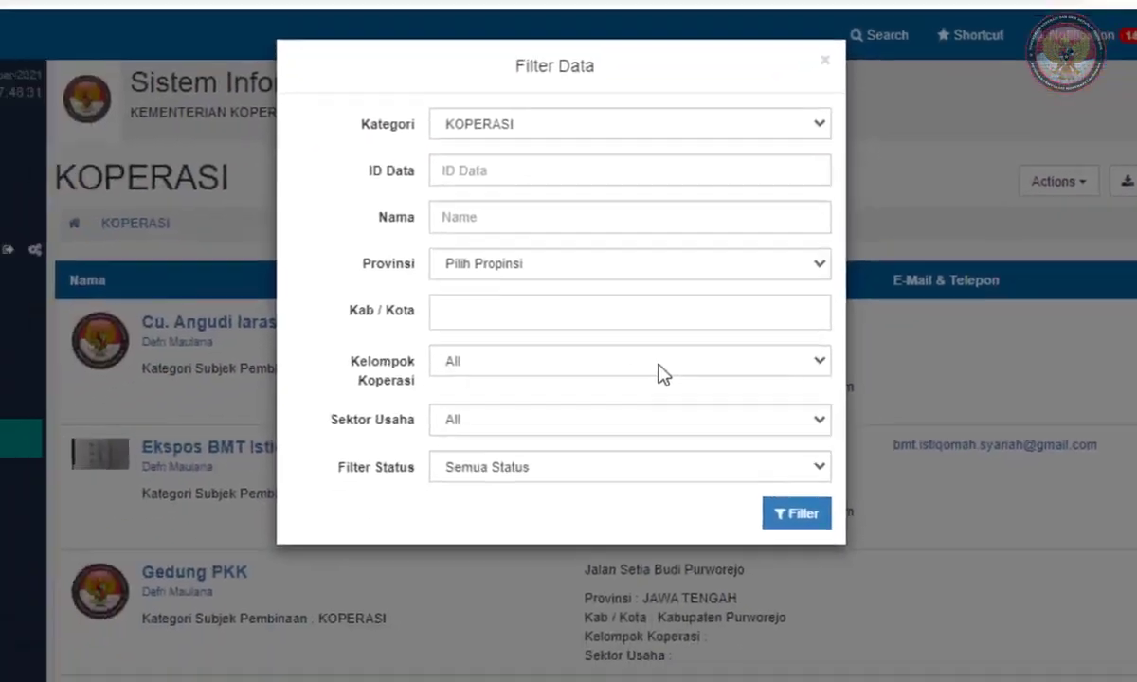
click(286, 566)
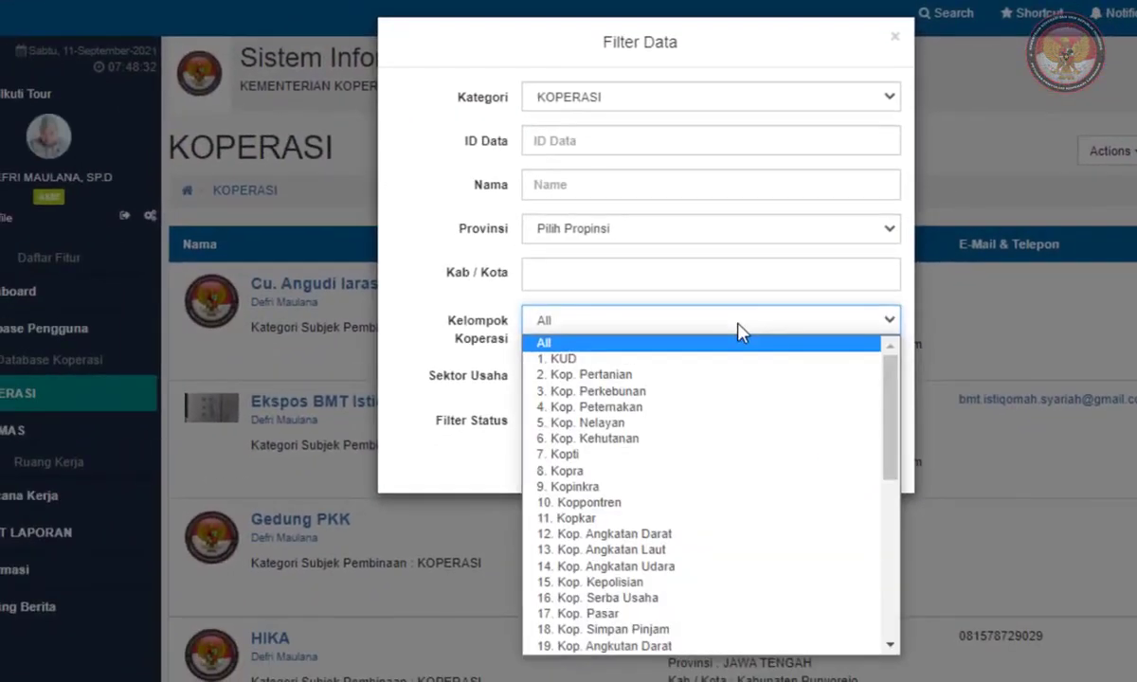
click(729, 366)
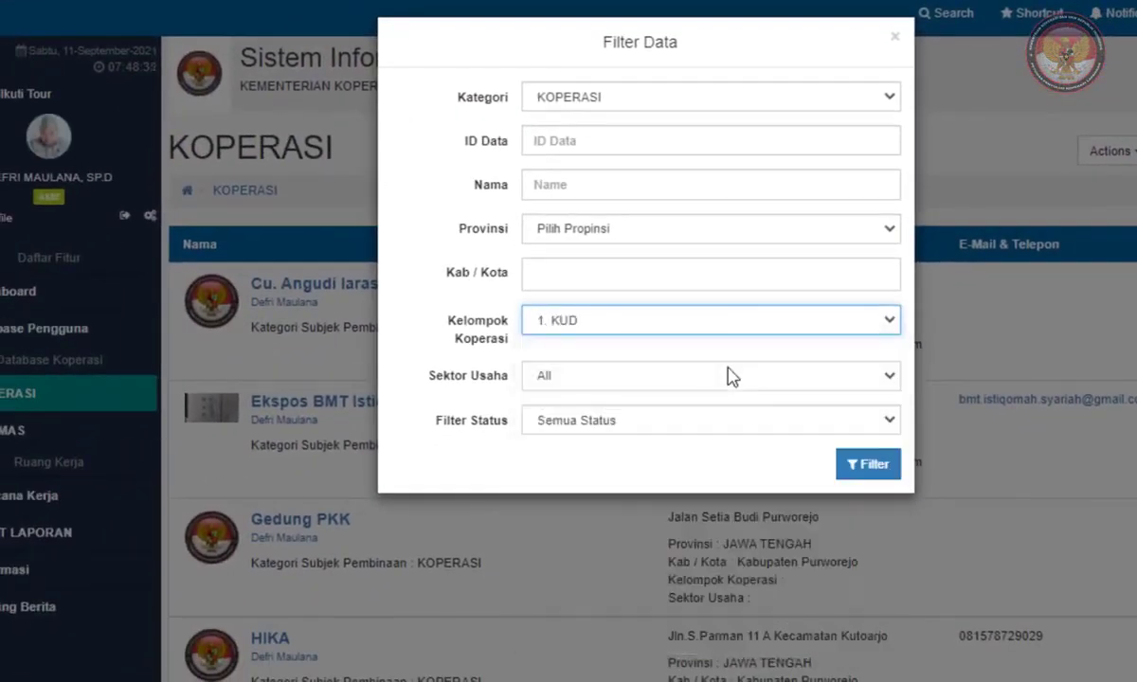
click(871, 475)
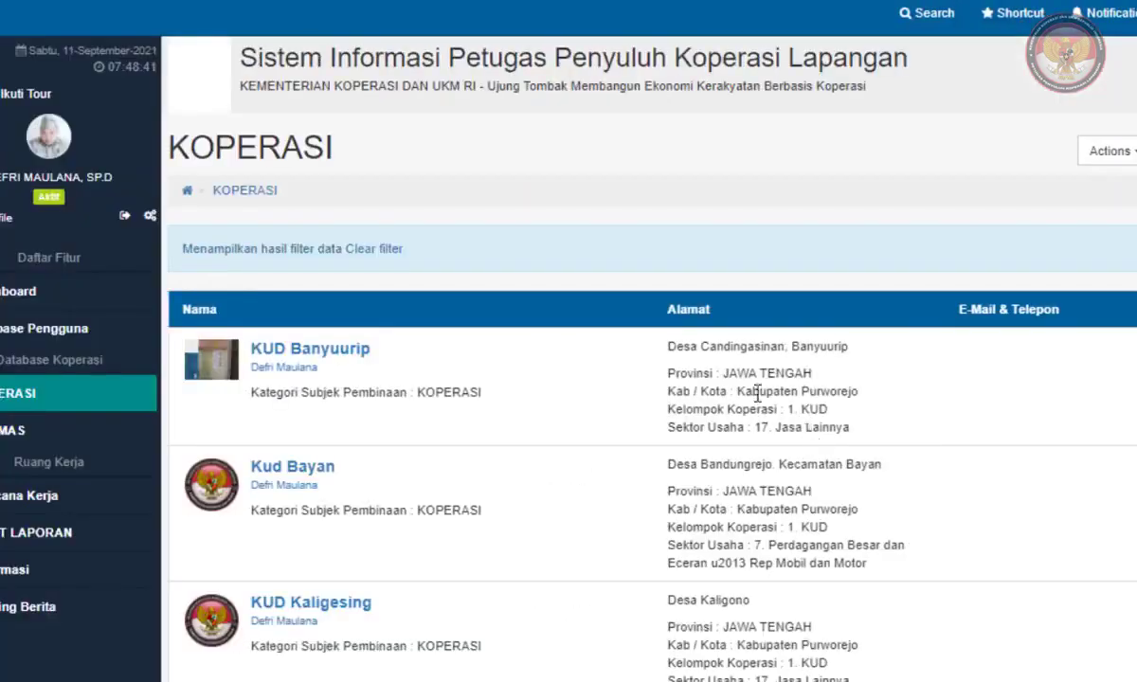
Step: Look through the filtered KUD cooperatives and review the available filter criteria without applying another filter
scroll(579, 426, down, 3)
scroll(465, 376, up, 3)
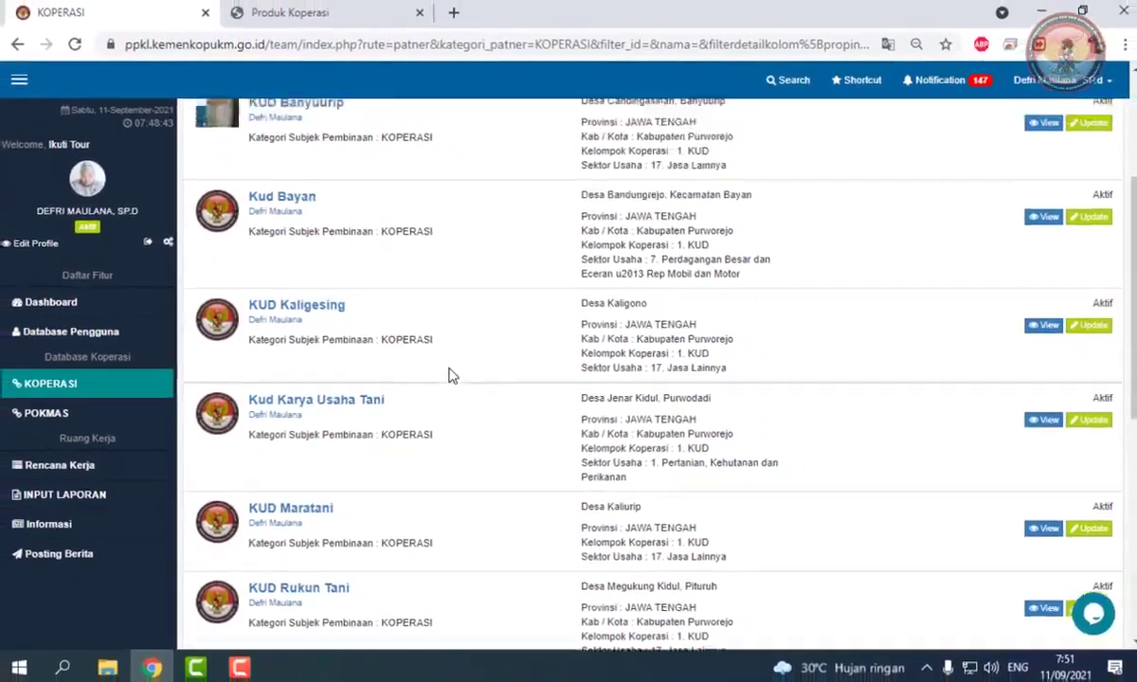
scroll(404, 336, down, 4)
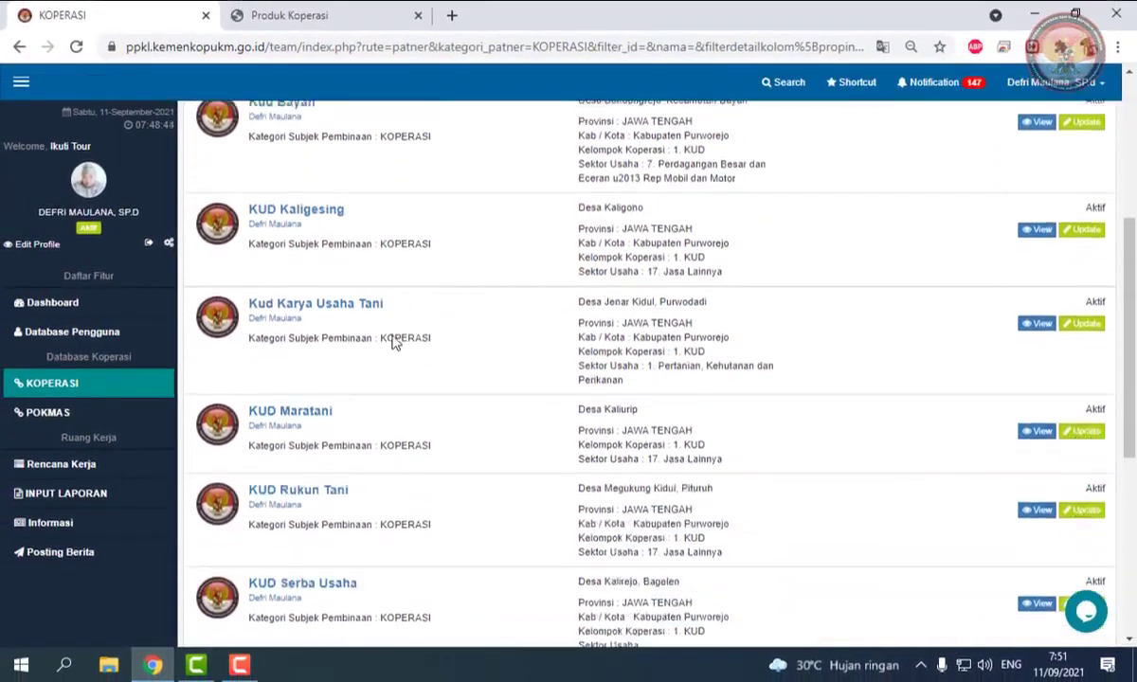
scroll(395, 339, down, 6)
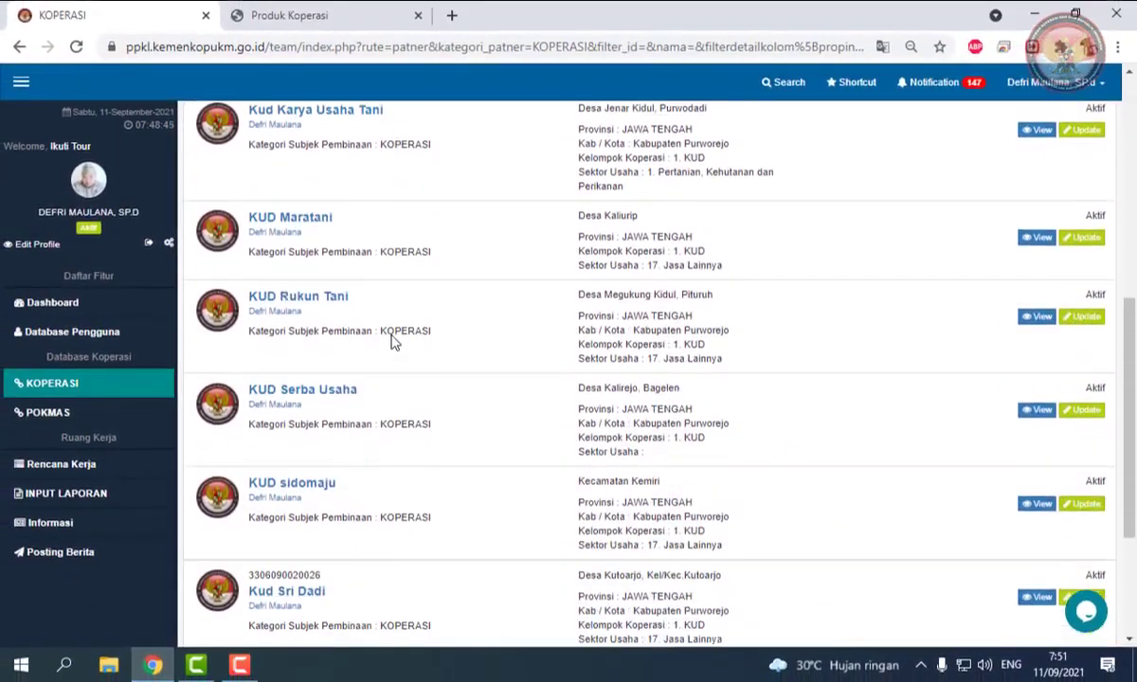
scroll(763, 411, up, 6)
scroll(765, 411, up, 3)
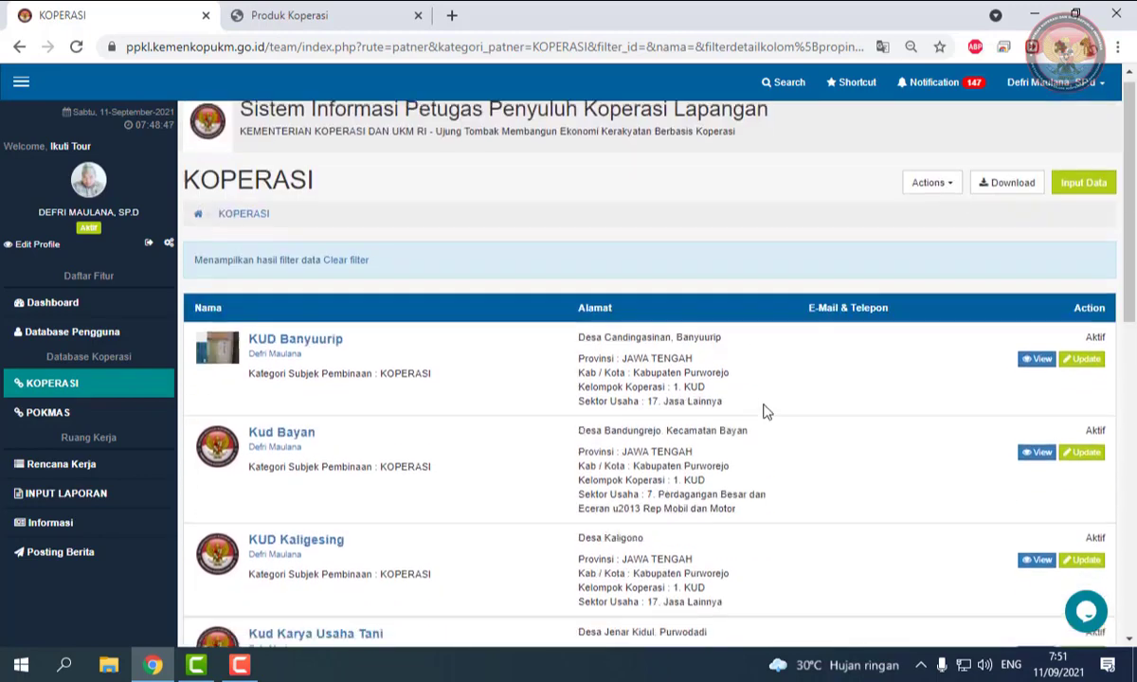
click(951, 195)
click(883, 220)
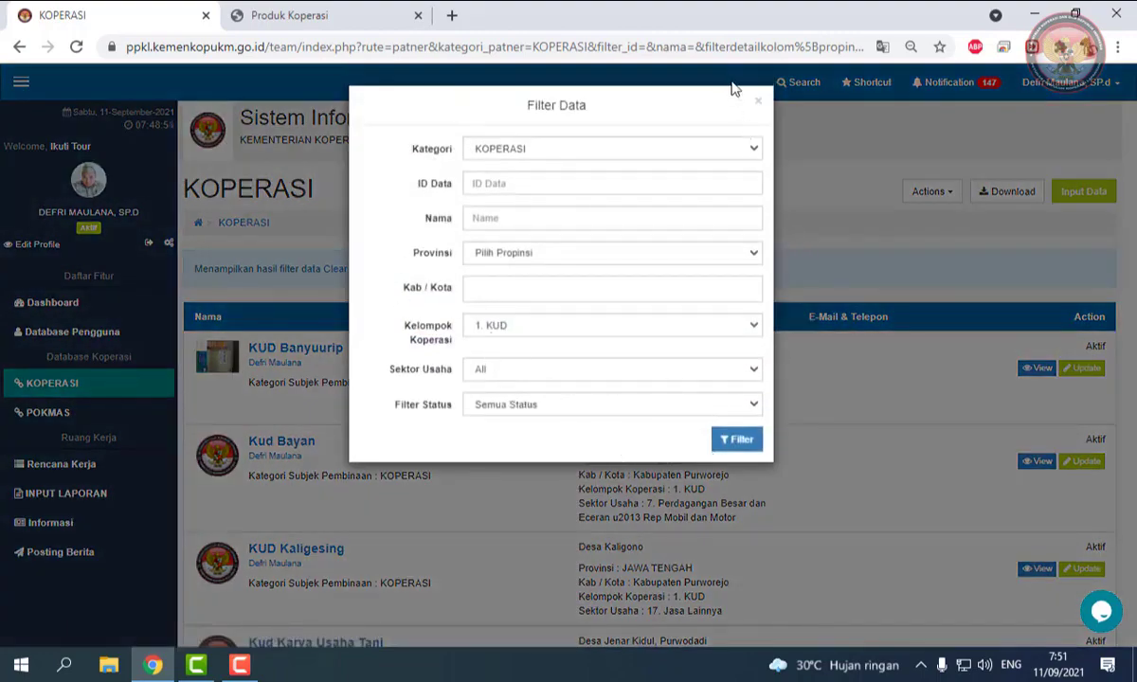
click(758, 103)
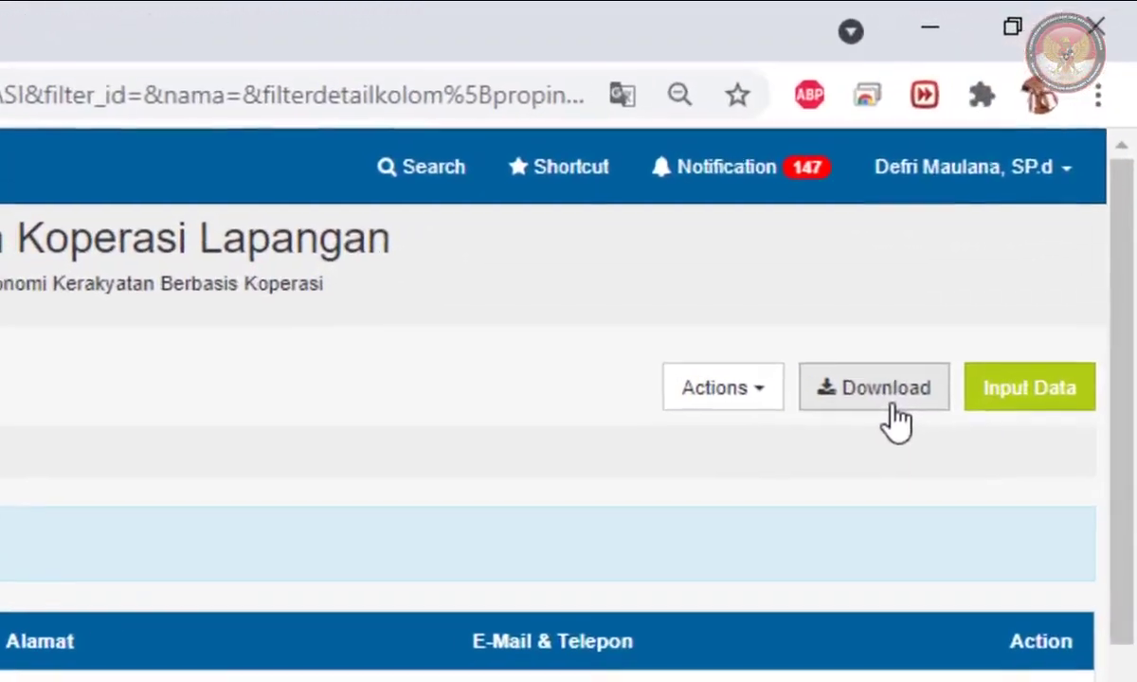
Step: Start a download of the filtered cooperative database and include the Nama, Alamat Lengkap, NIK and PPKL Pendamping columns
click(891, 407)
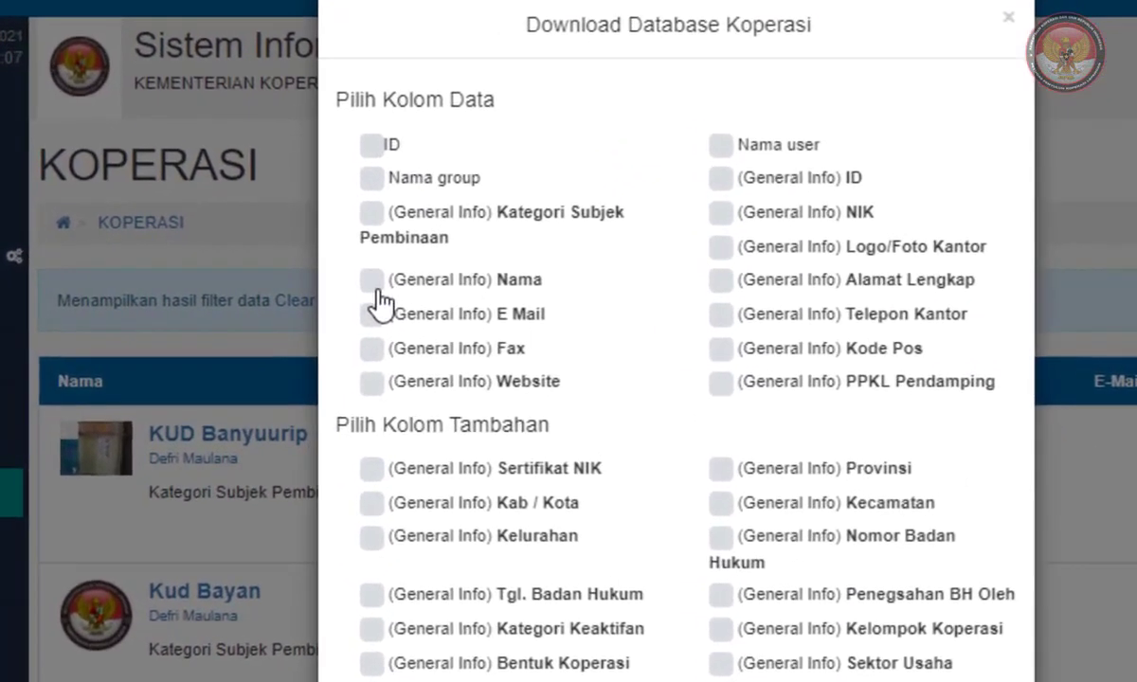
click(374, 289)
click(722, 284)
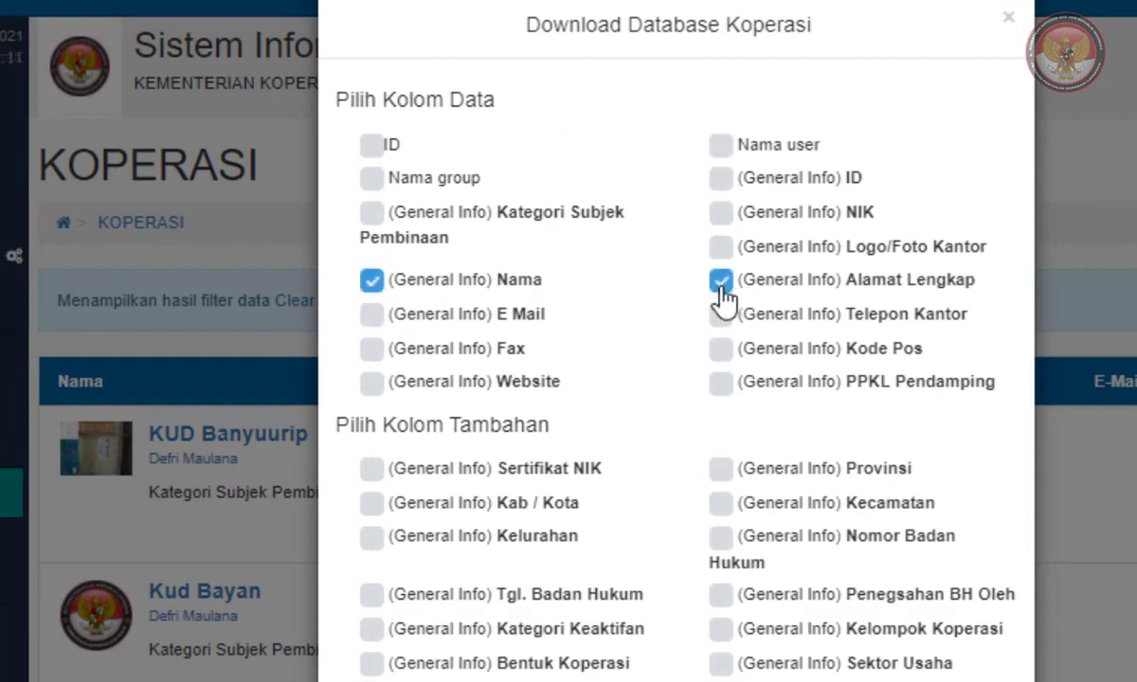
click(721, 212)
click(721, 389)
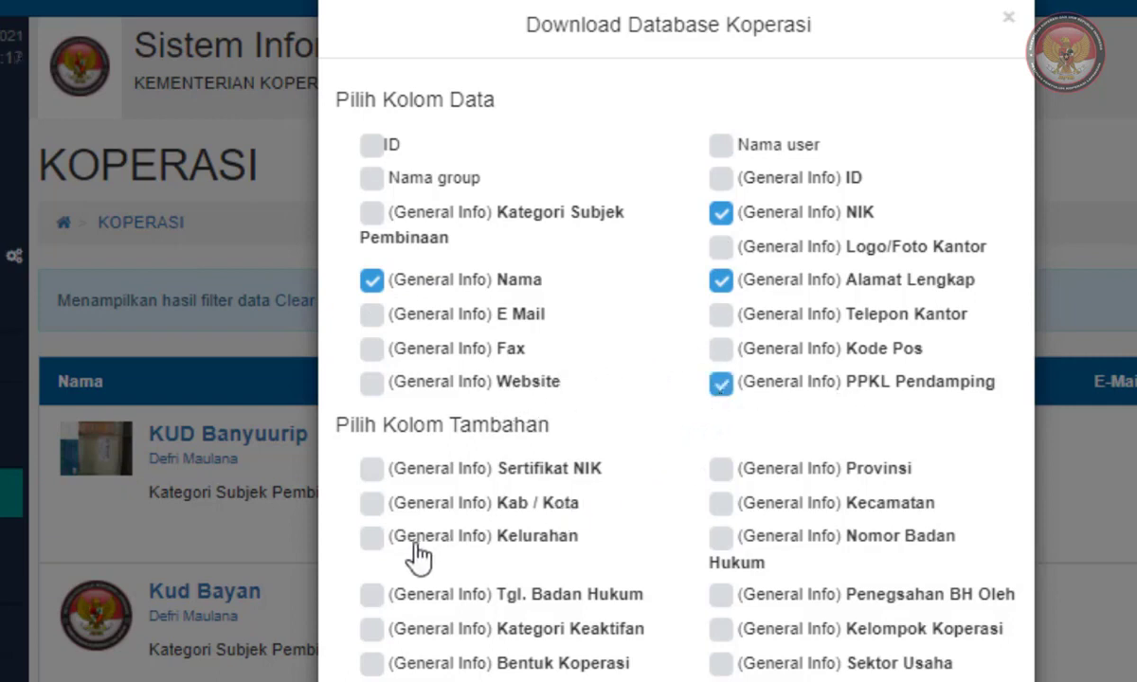
Step: Add the Kab / Kota, Kelurahan, Sektor Usaha and Koperasi Binaan columns and print the cooperative data with Cetak
click(373, 504)
click(371, 537)
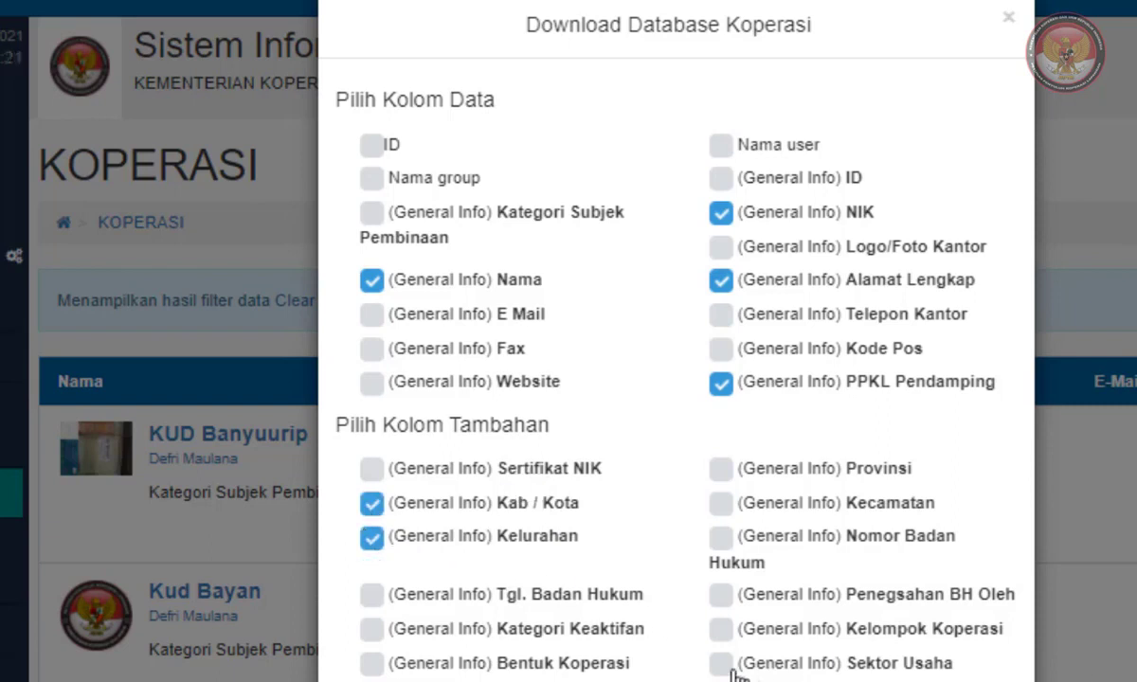
click(723, 663)
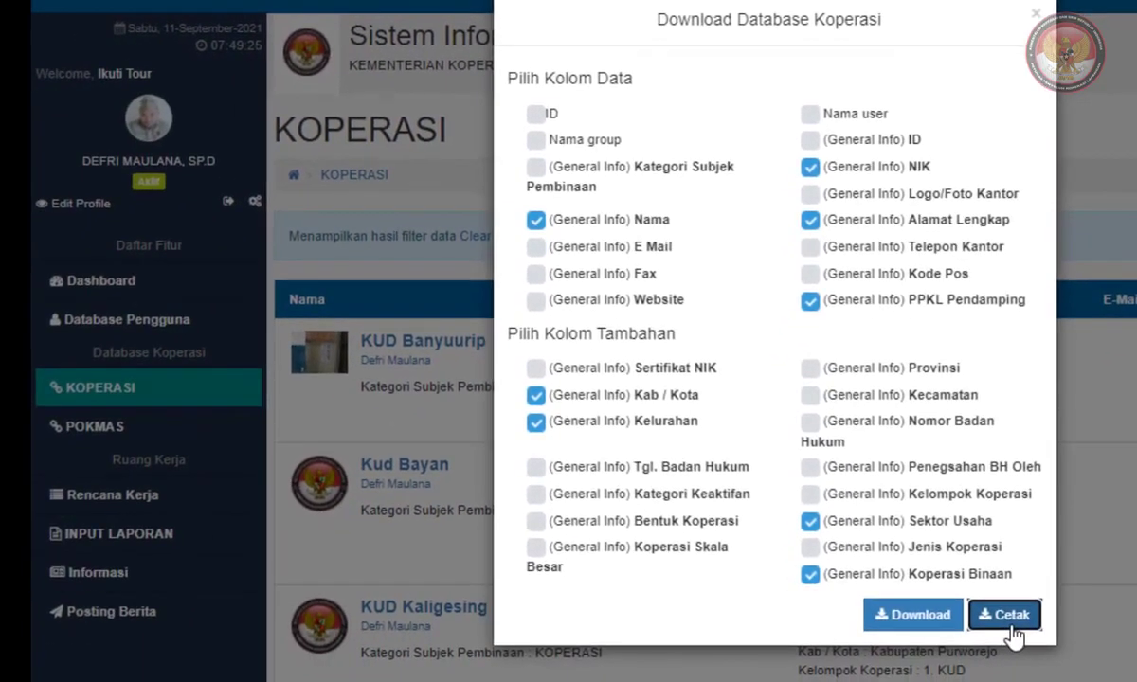
click(1011, 624)
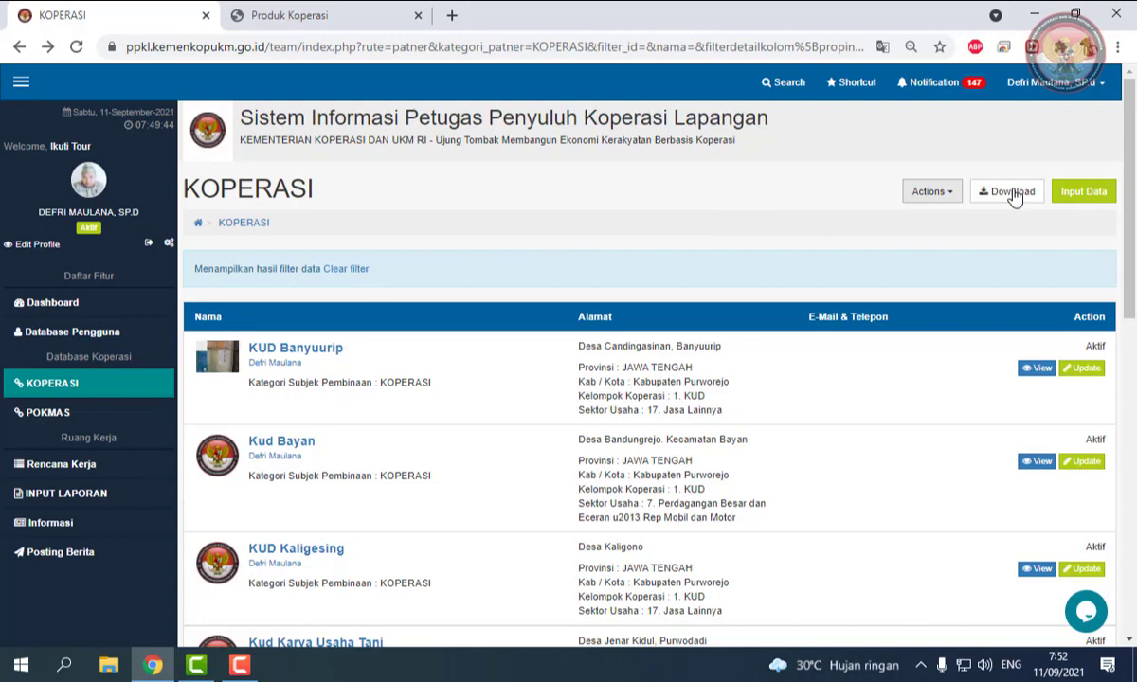
Step: Examine the fields of the Input Data form for a new cooperative and cancel the form without saving
click(1088, 201)
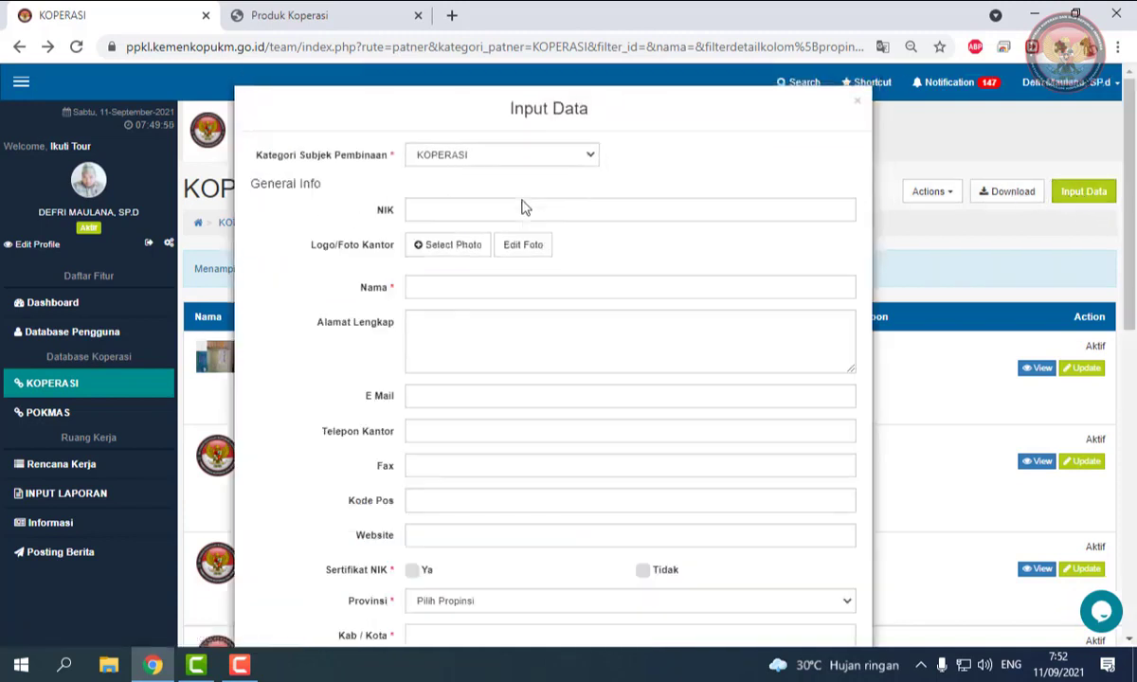
scroll(524, 206, down, 3)
scroll(525, 213, down, 2)
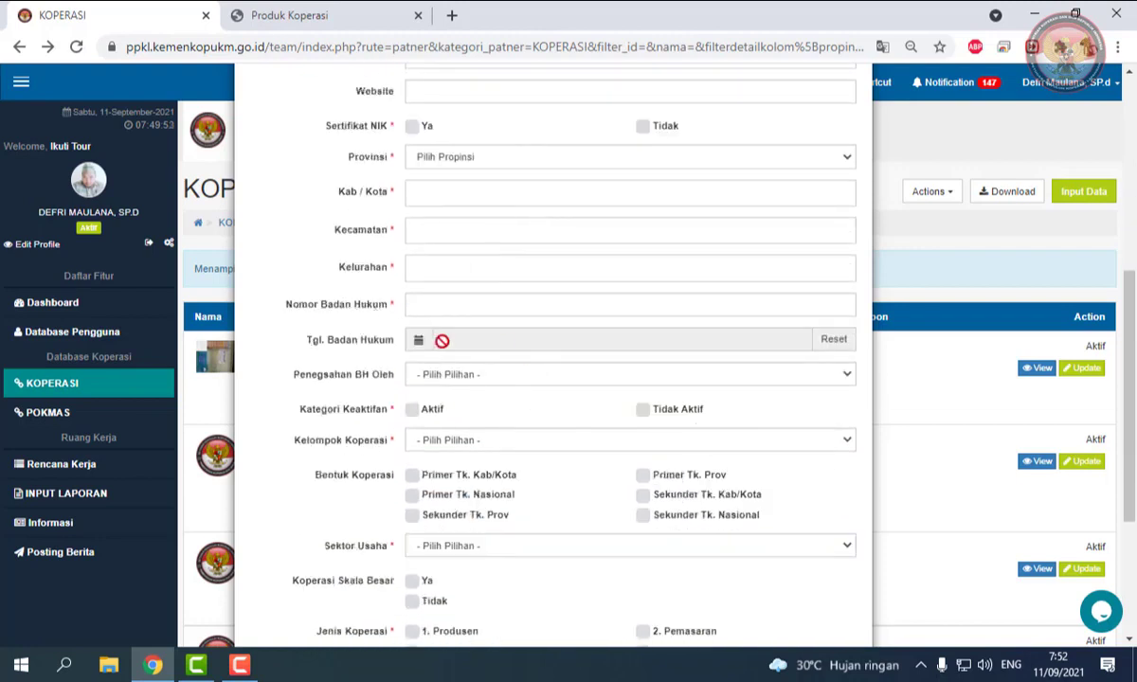
scroll(417, 327, down, 2)
scroll(449, 349, down, 1)
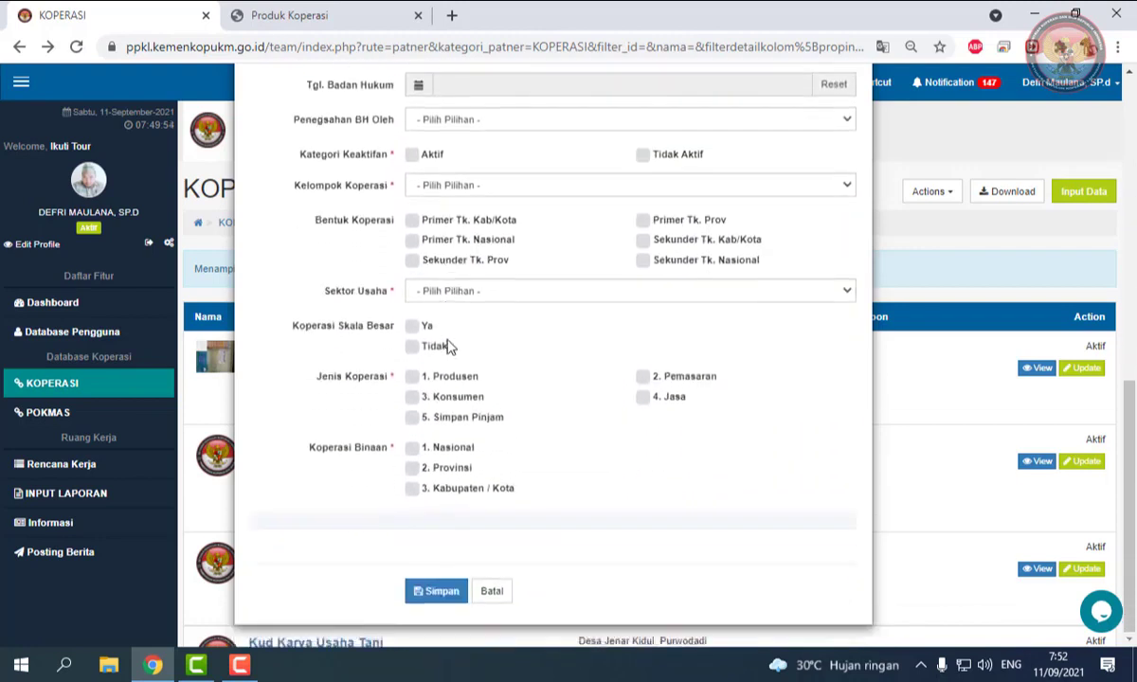
click(492, 591)
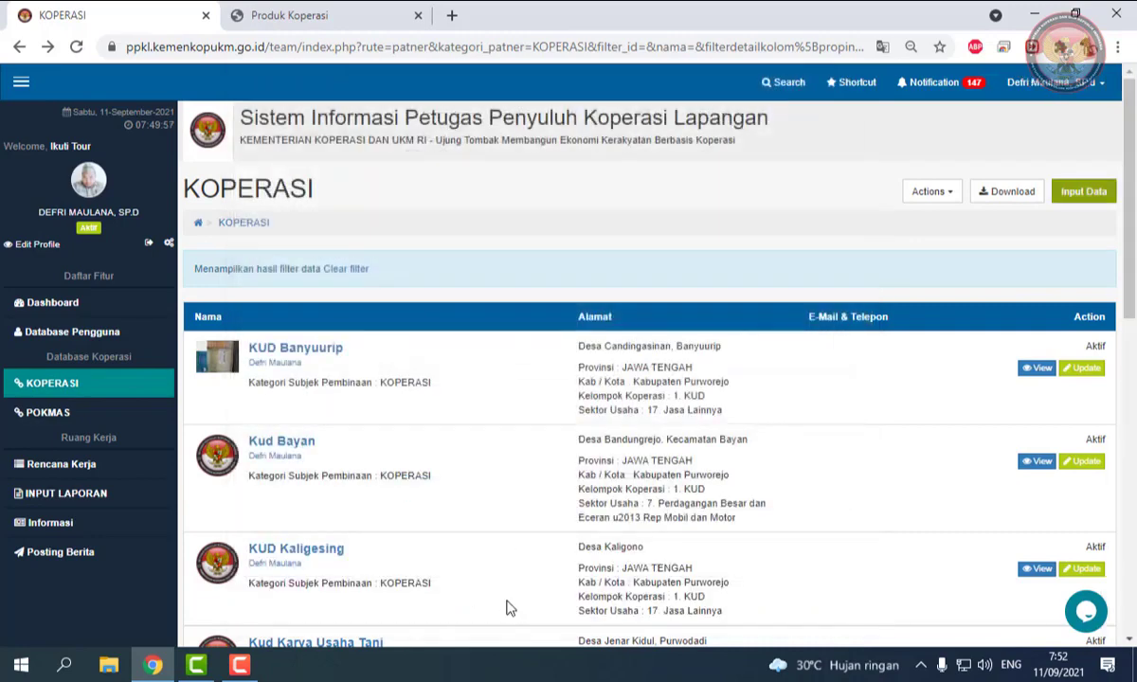
Step: Open the POKMAS database and look over the list of community groups
click(99, 389)
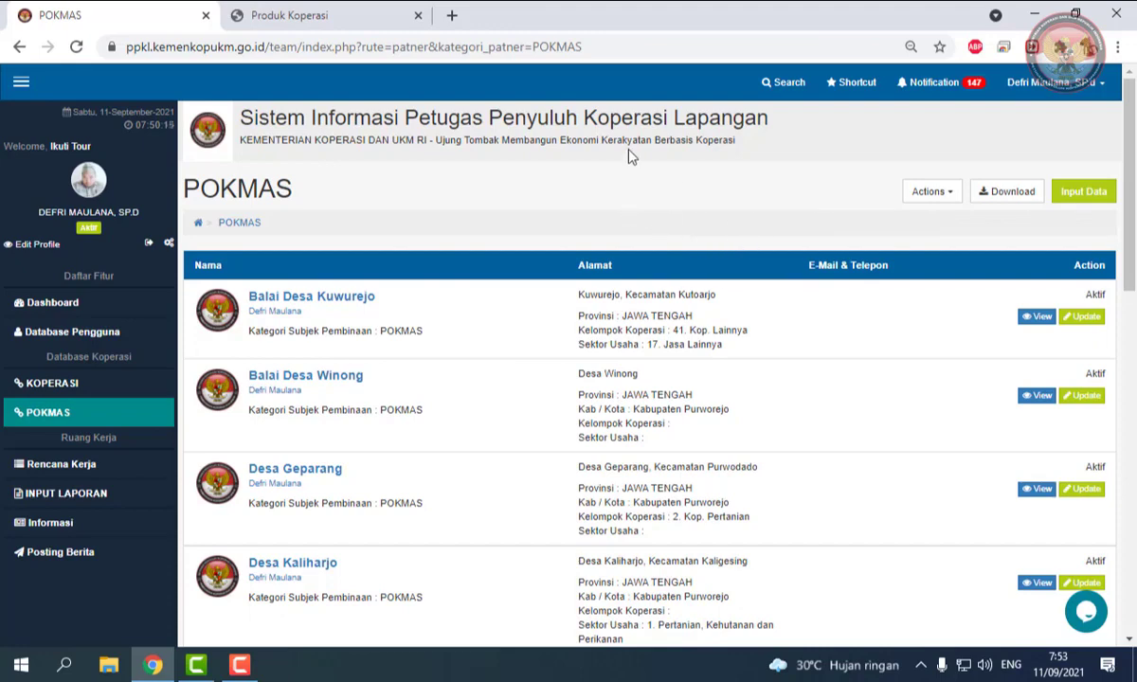
scroll(630, 151, down, 3)
scroll(632, 152, down, 3)
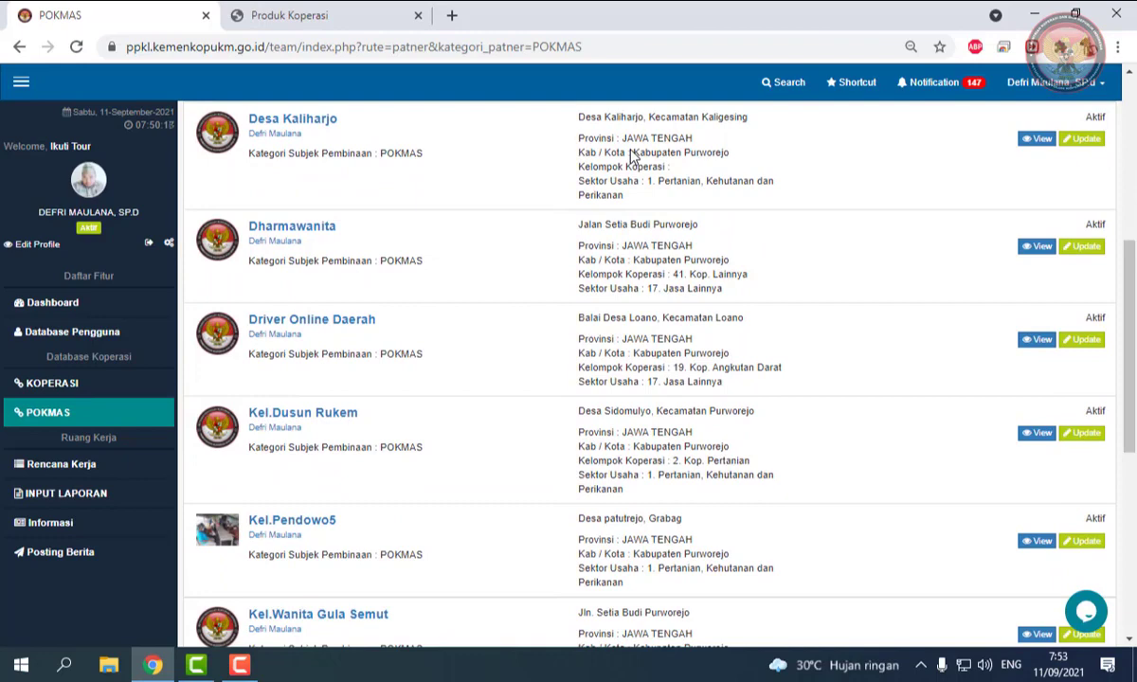
Step: Look over the POKMAS Input Data form, including the Sektor Usaha options, and cancel the form without saving
scroll(633, 152, down, 3)
scroll(633, 147, up, 8)
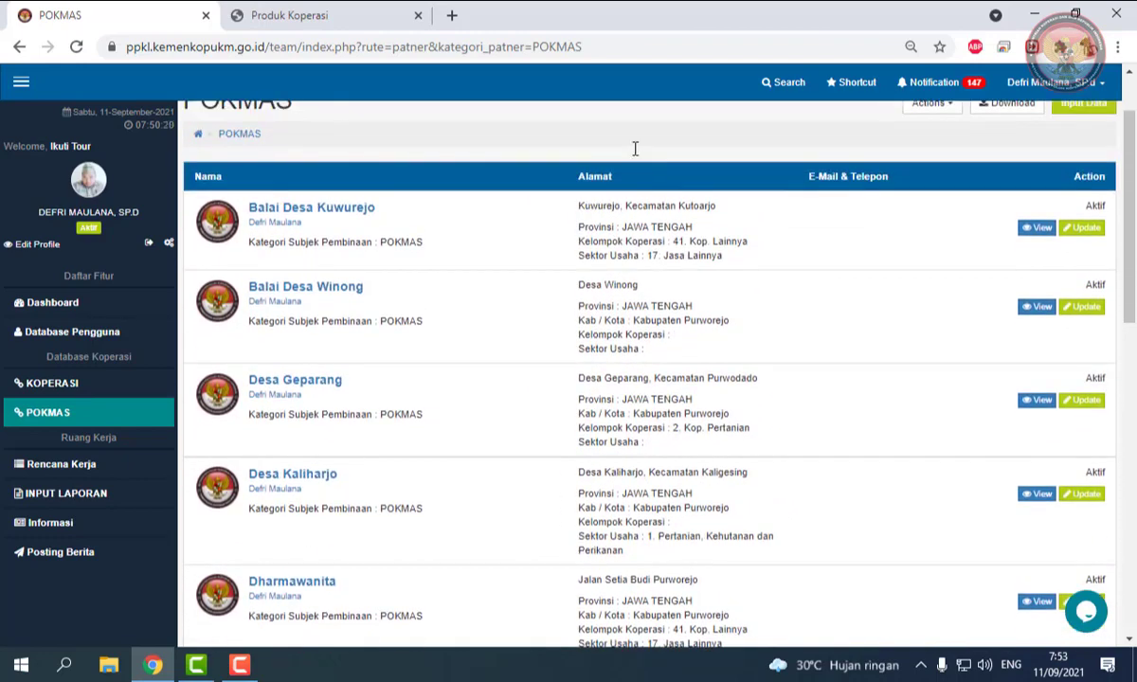
scroll(1028, 152, up, 2)
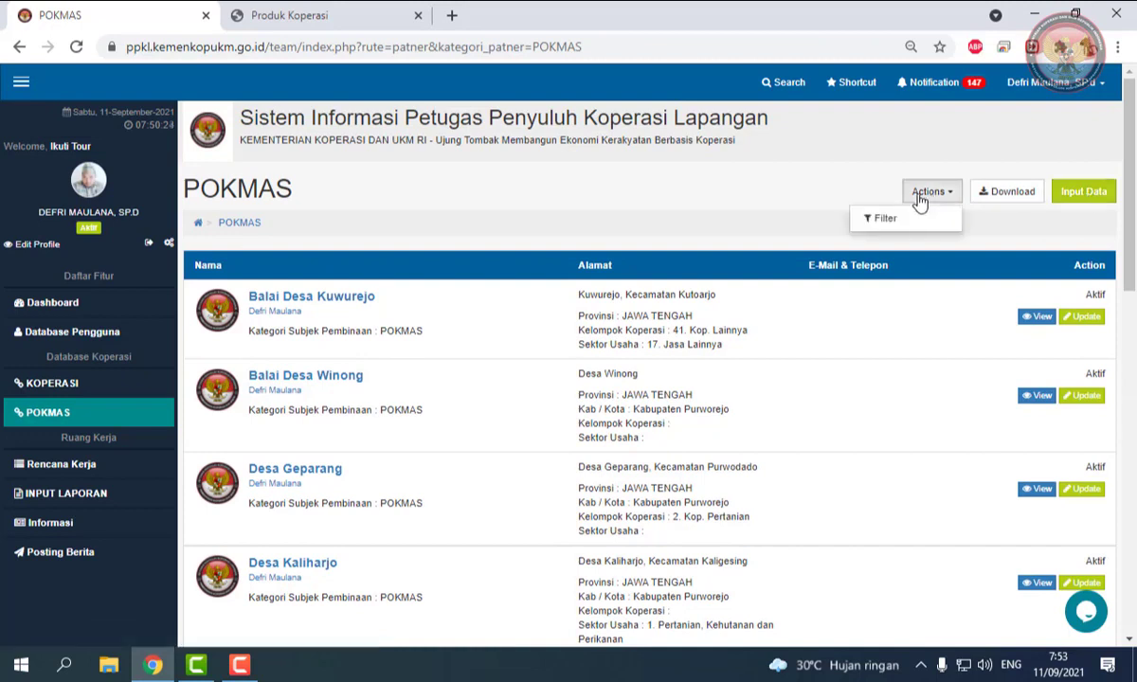
click(1082, 194)
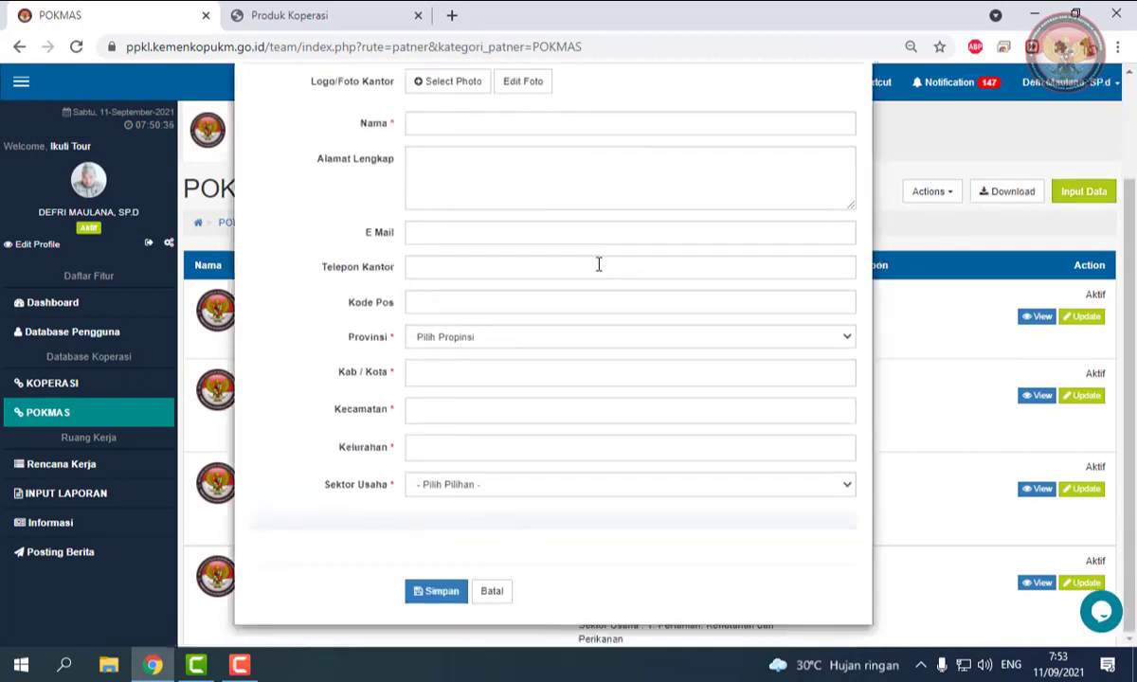
click(574, 489)
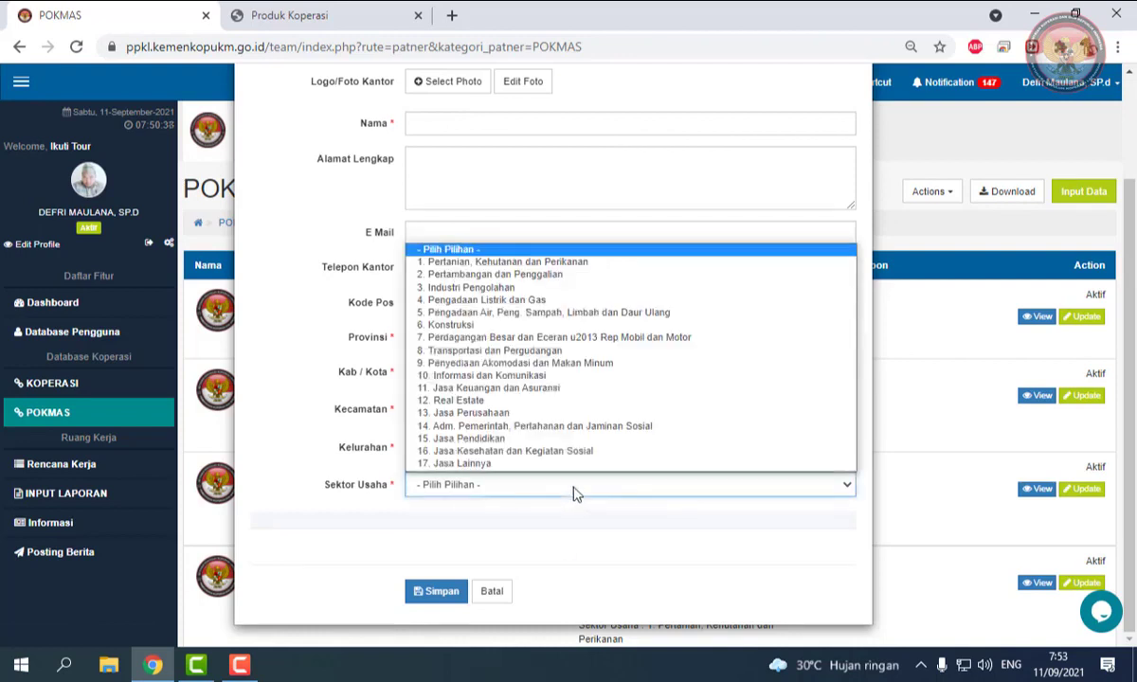
click(584, 565)
scroll(489, 415, up, 1)
scroll(489, 417, up, 1)
scroll(490, 422, down, 2)
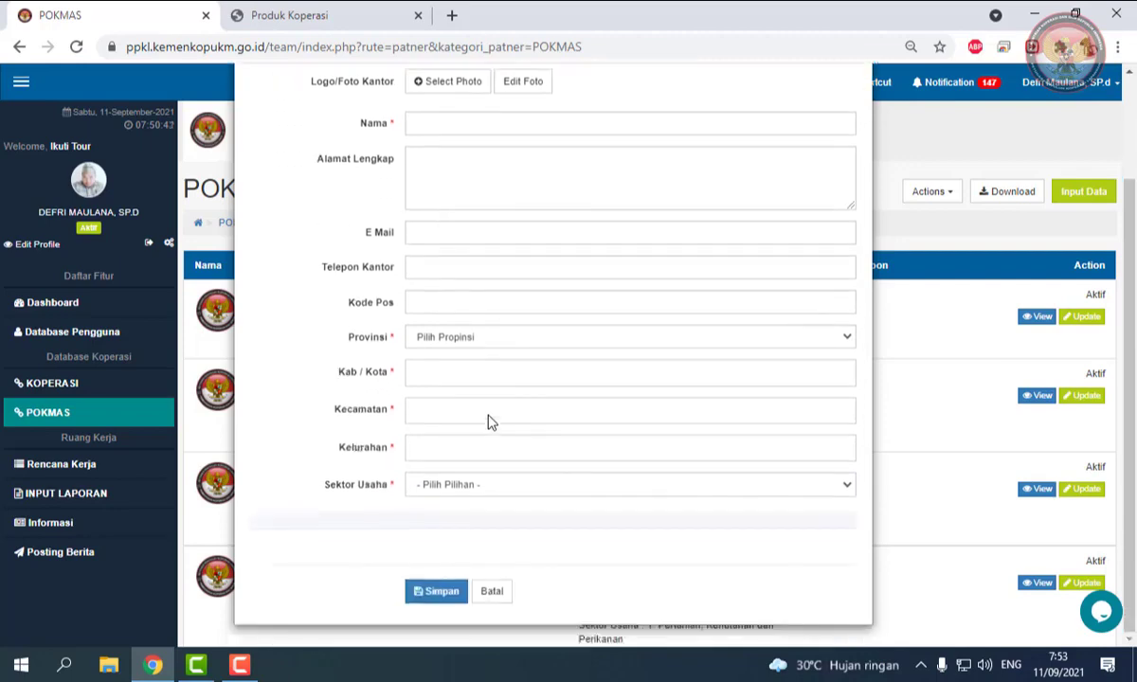
click(493, 592)
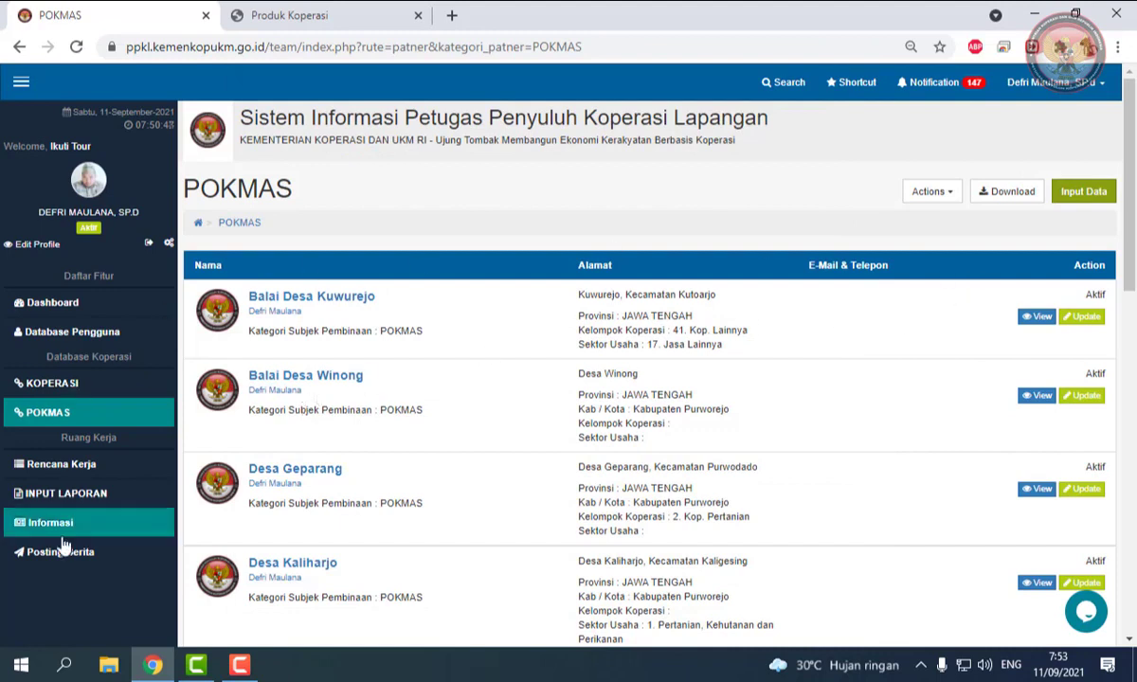
Step: Open Rencana Kerja and look through the list of work plans with their dates and statuses
click(83, 468)
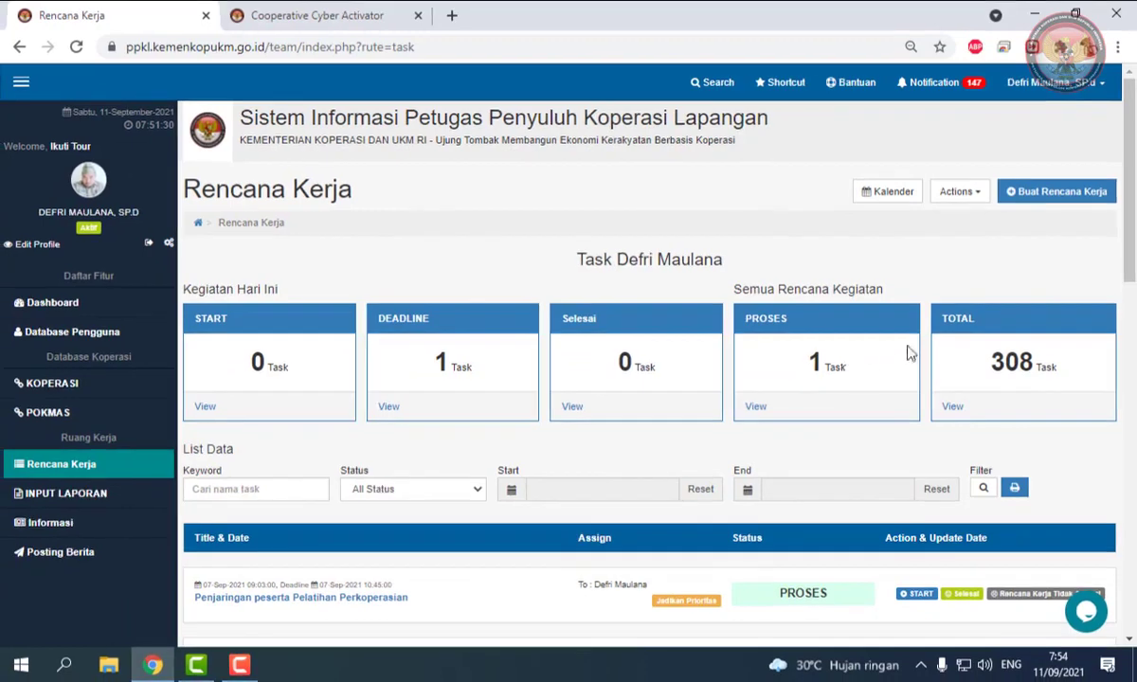
scroll(628, 305, down, 3)
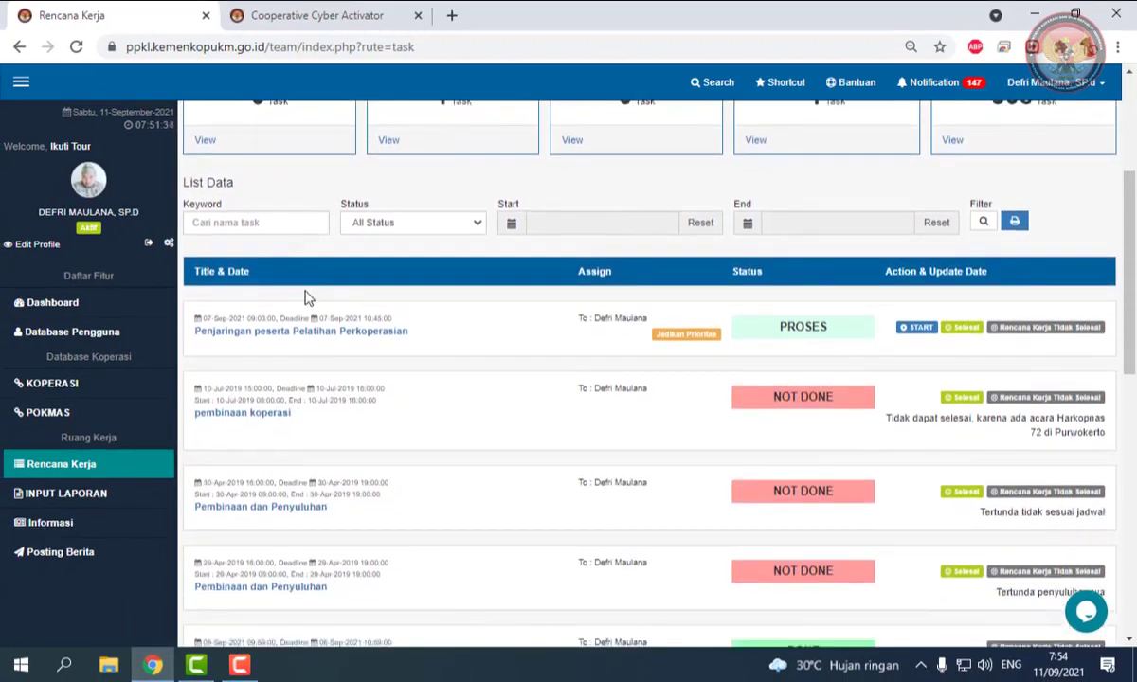
scroll(366, 313, down, 4)
scroll(366, 313, down, 2)
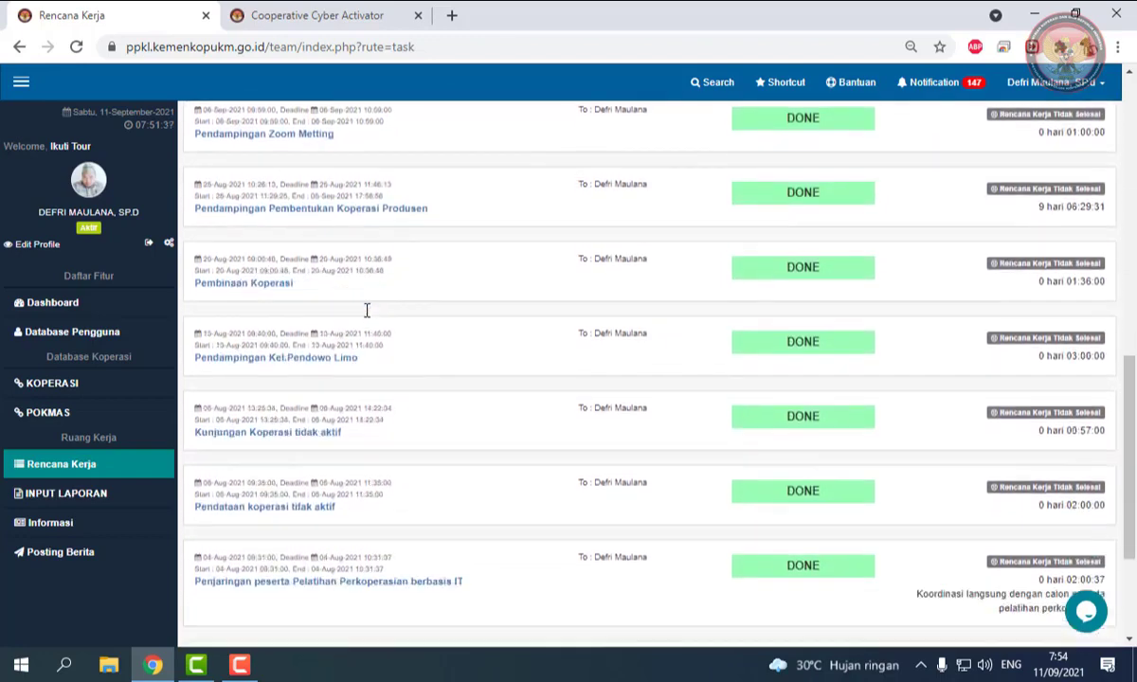
scroll(368, 312, up, 7)
scroll(371, 316, up, 2)
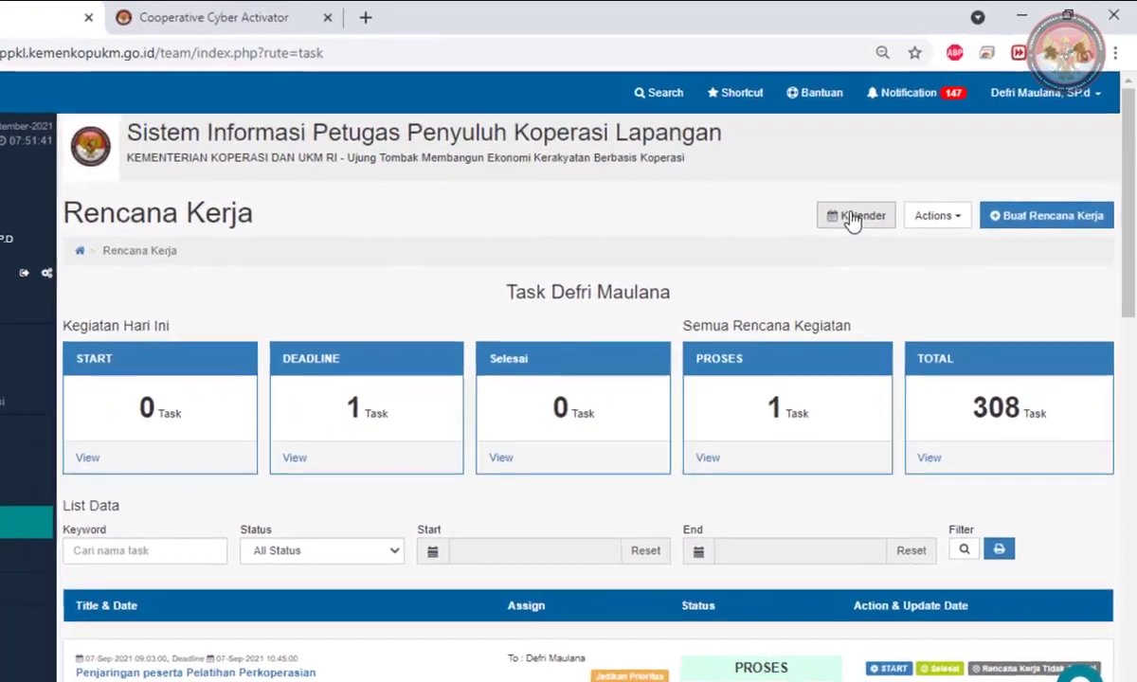
Step: View the September 2021 task calendar, check the day's Personal Task and Task Team lists, and look at the available actions
click(887, 193)
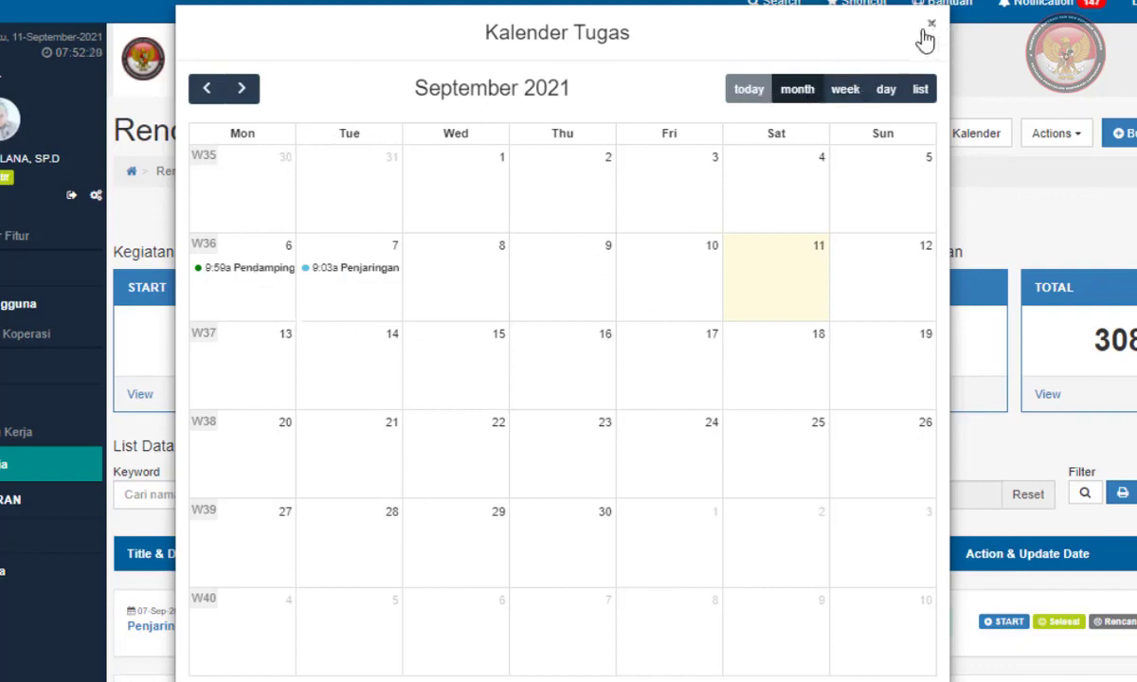
click(792, 292)
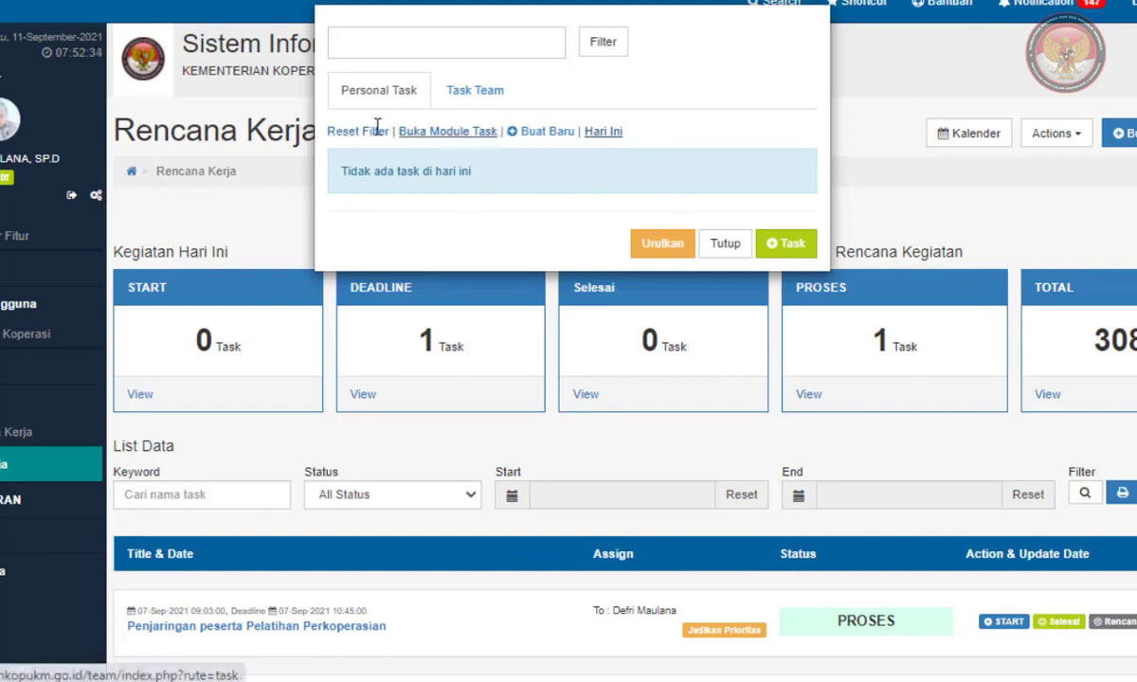
click(478, 96)
click(396, 99)
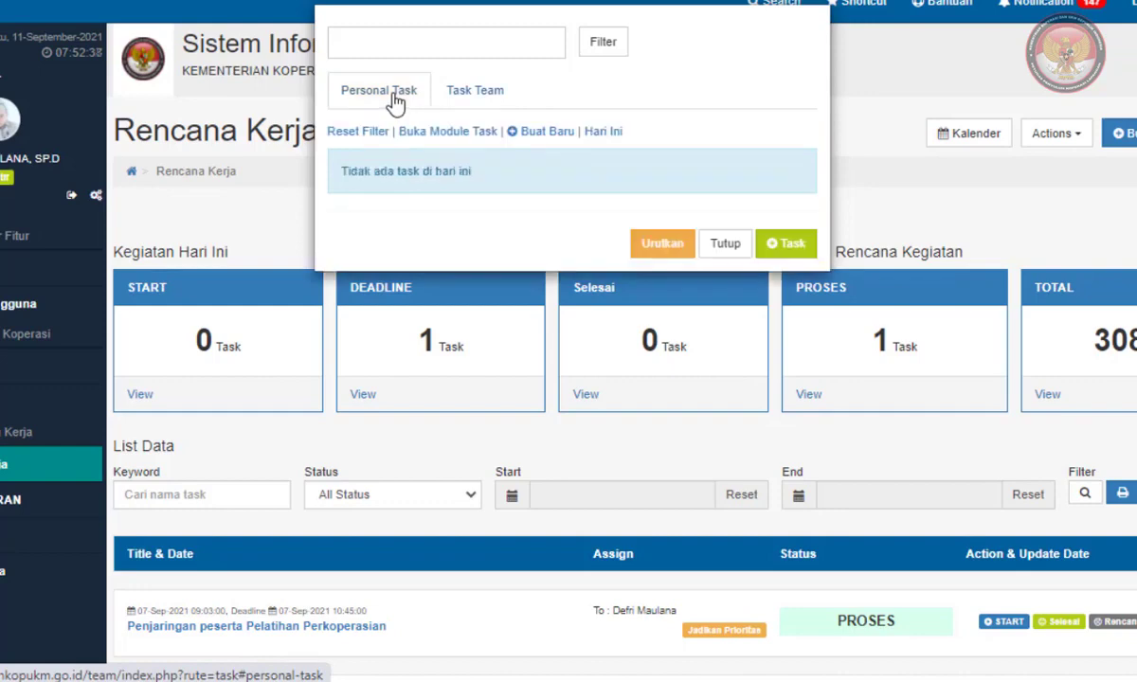
click(728, 248)
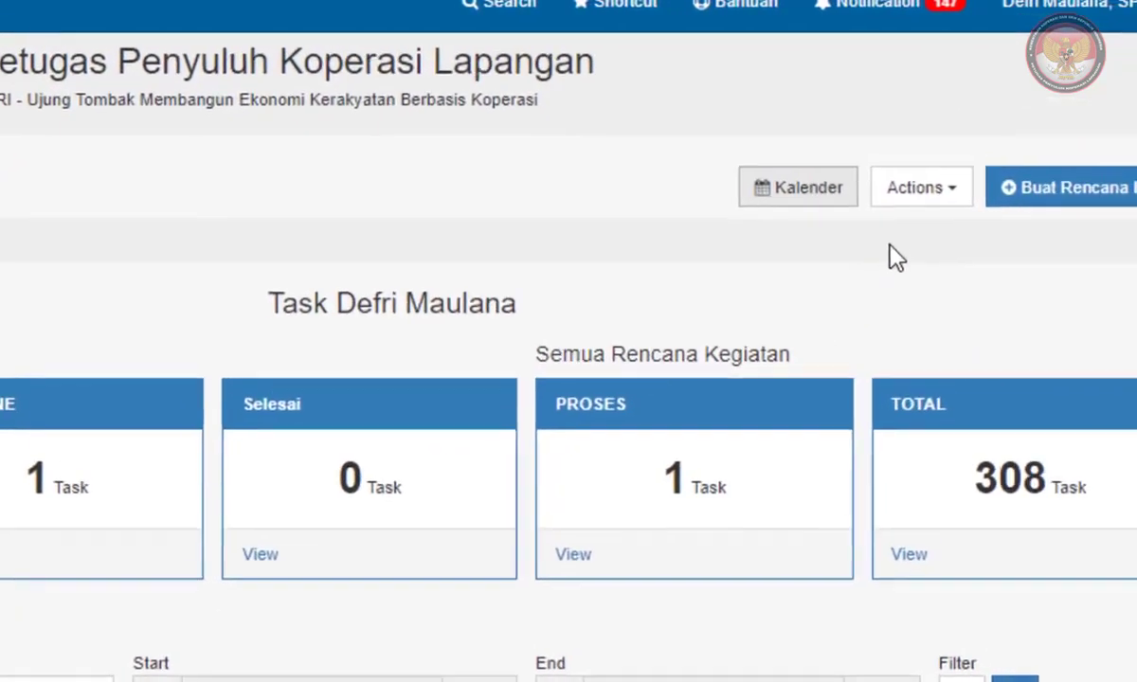
click(956, 201)
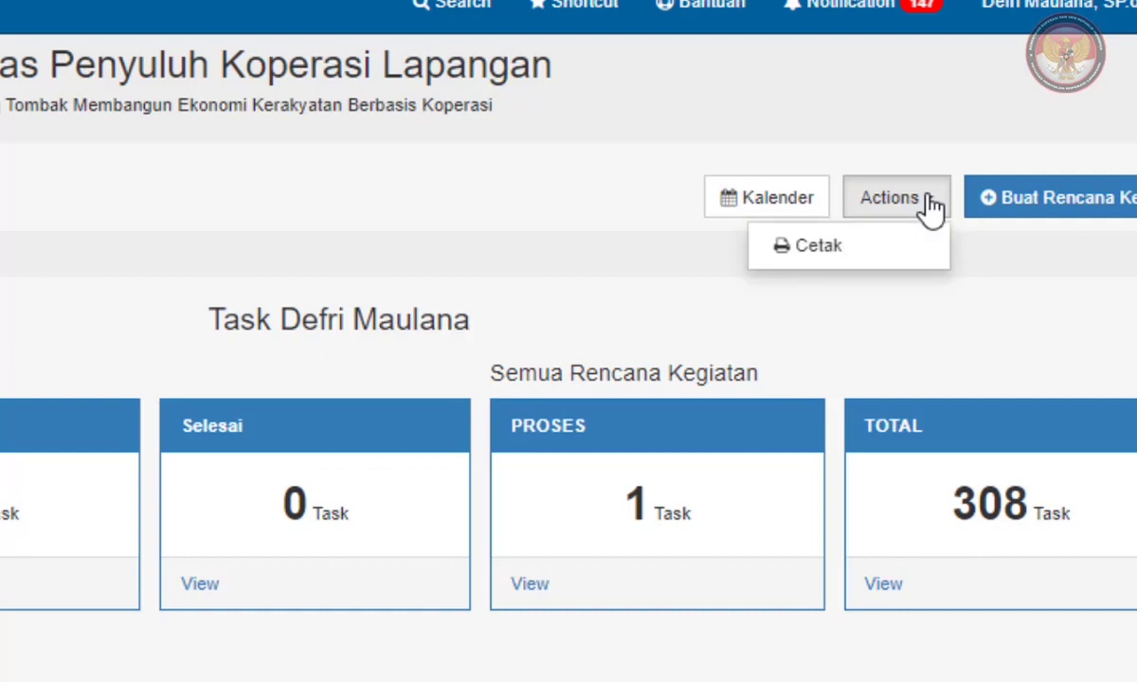
click(877, 298)
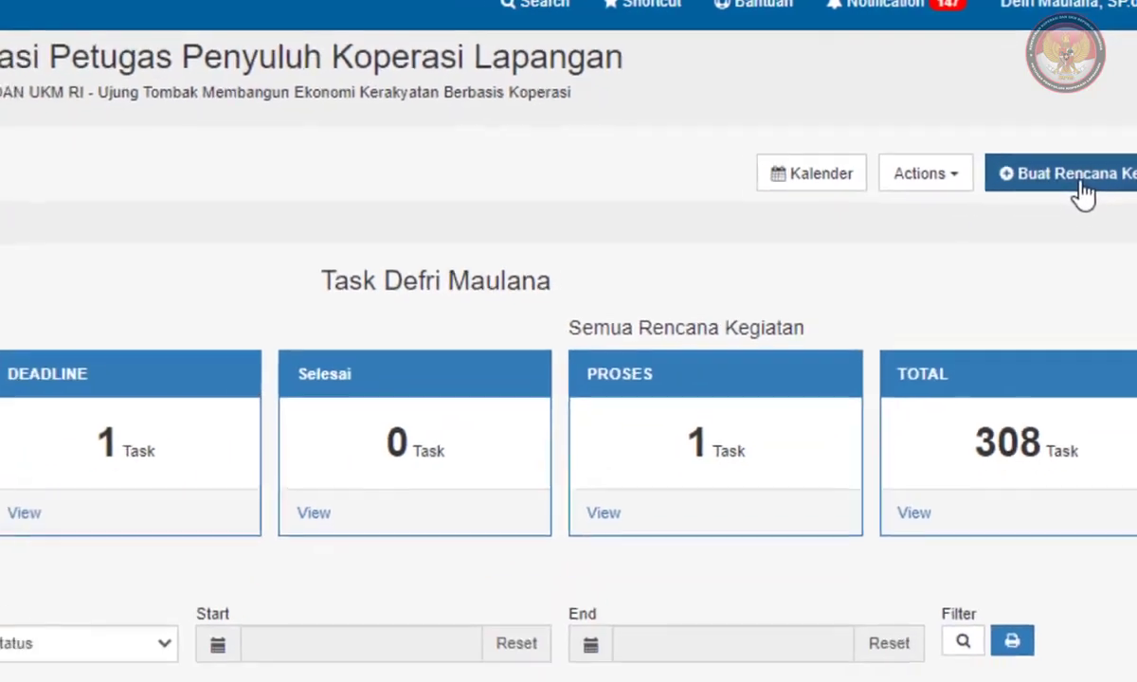
Step: Start a new work plan and view the Rencana Mulai date picker without changing the start date
click(1083, 180)
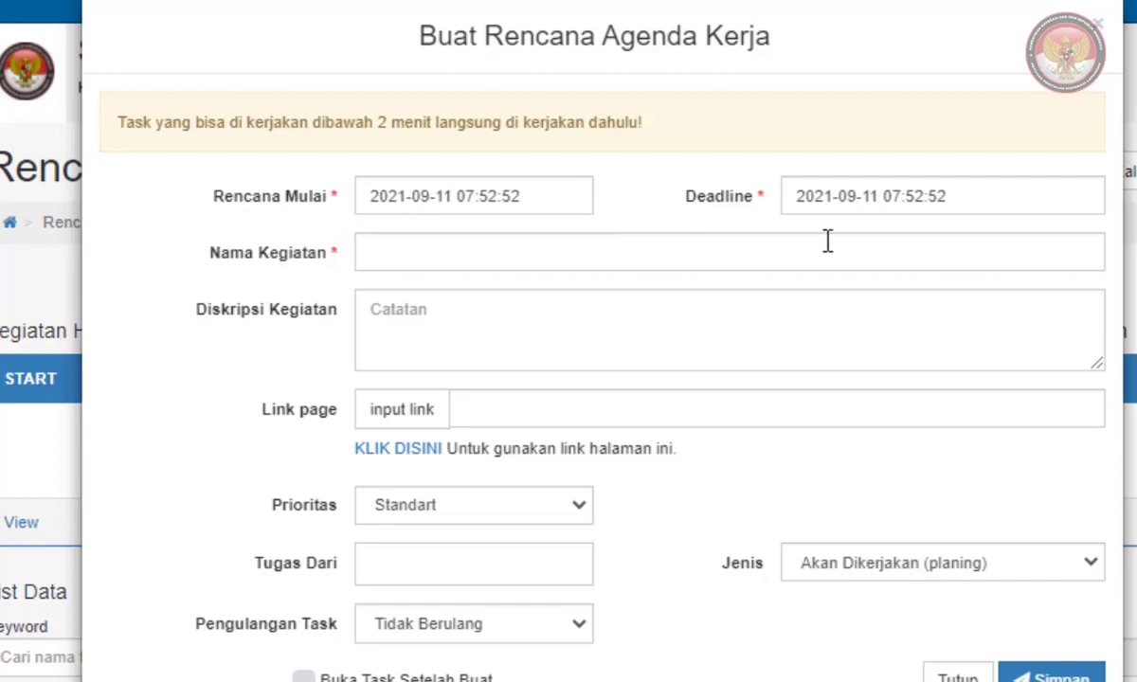
click(551, 203)
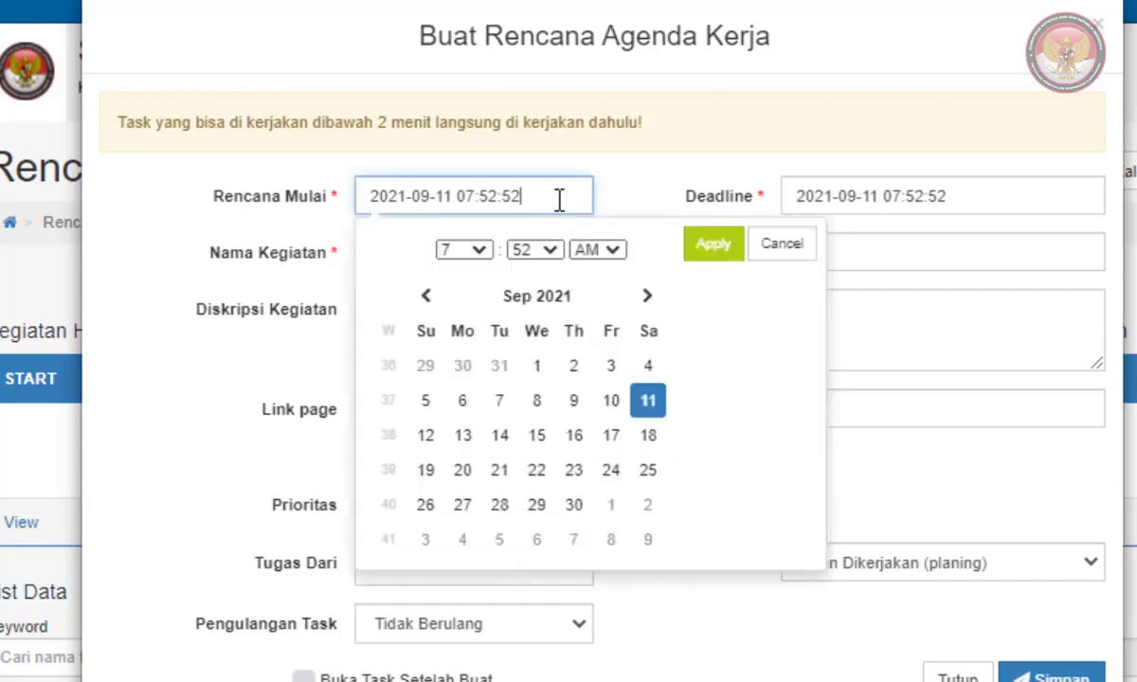
click(645, 185)
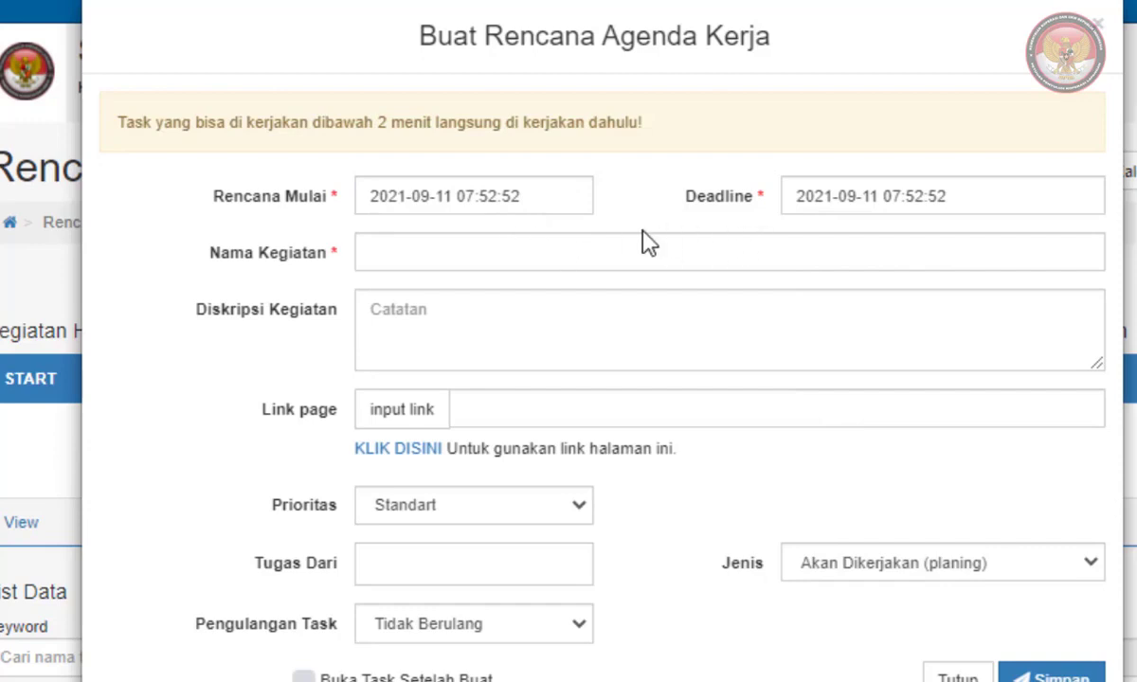
click(585, 191)
click(678, 194)
Step: Set the work plan's Deadline to 10 September 2021 at 07:52
click(877, 192)
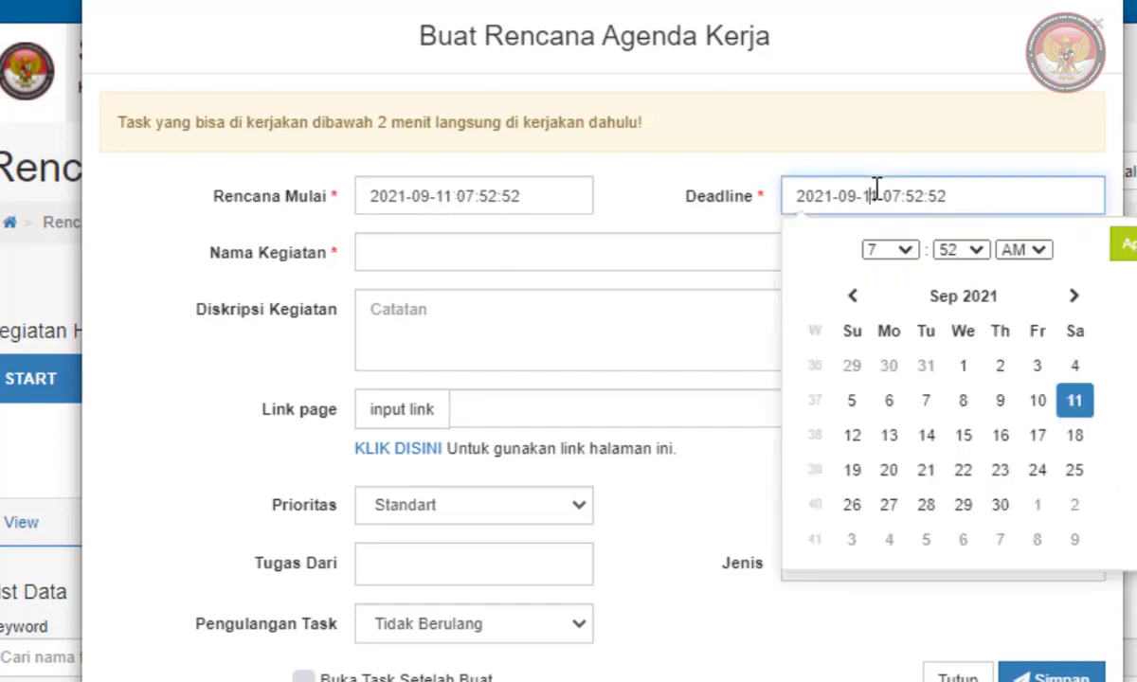
click(1039, 402)
click(1128, 245)
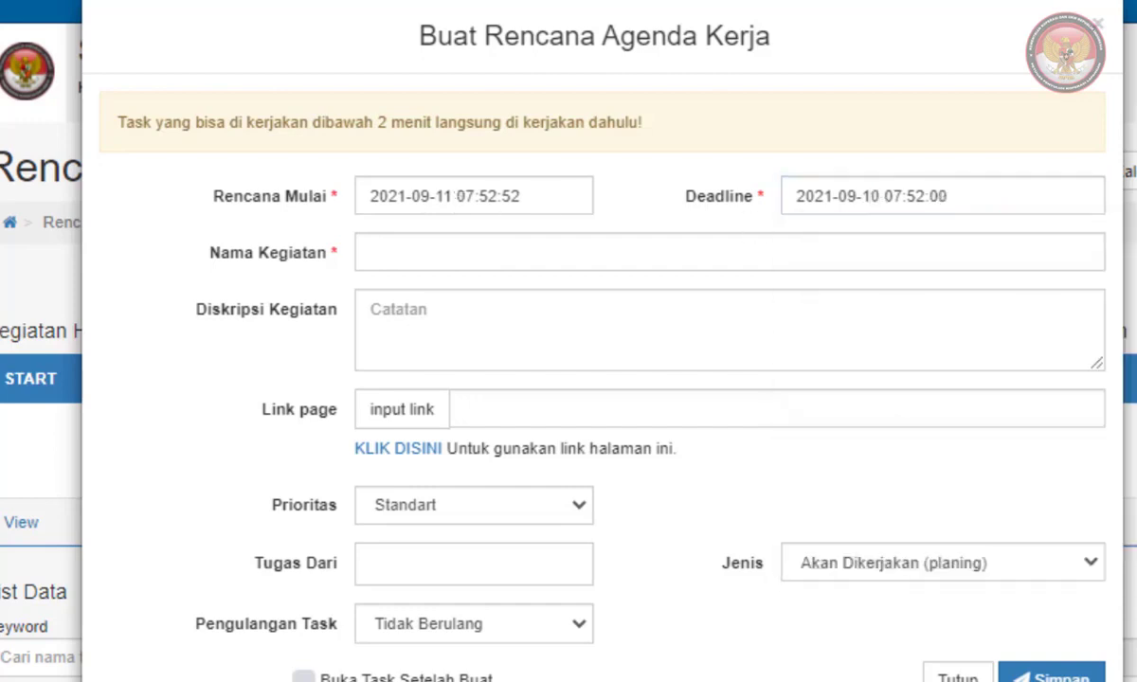
Step: Set the work plan's Deadline to 11 September 2021 at 12:52 AM
click(831, 196)
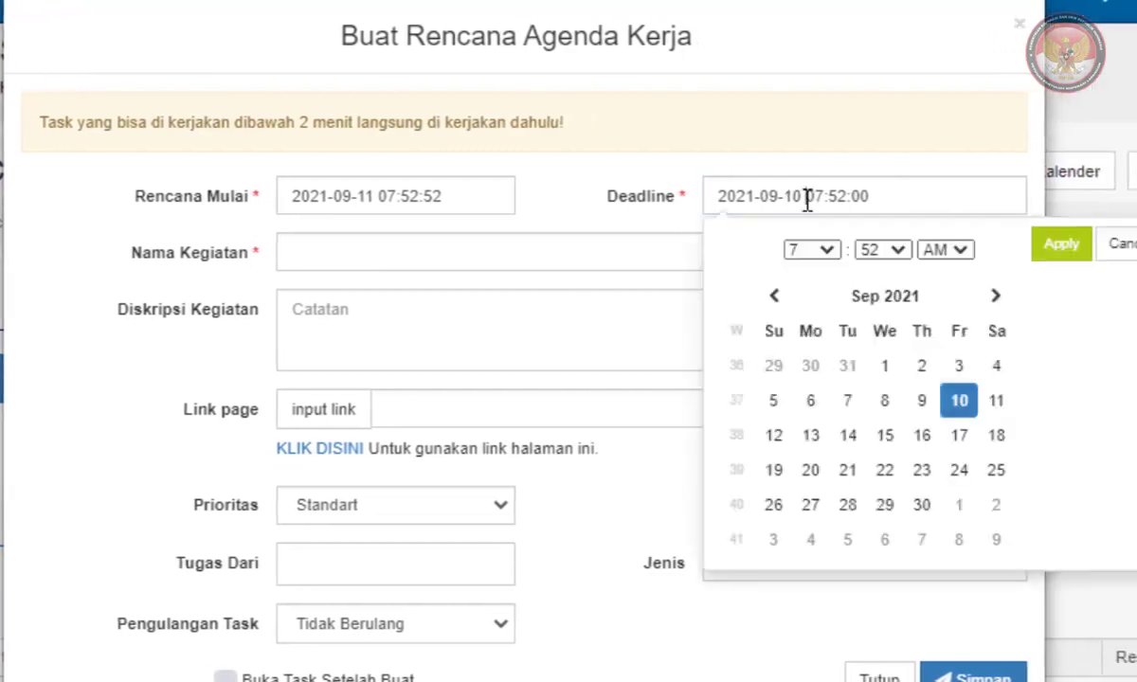
click(997, 402)
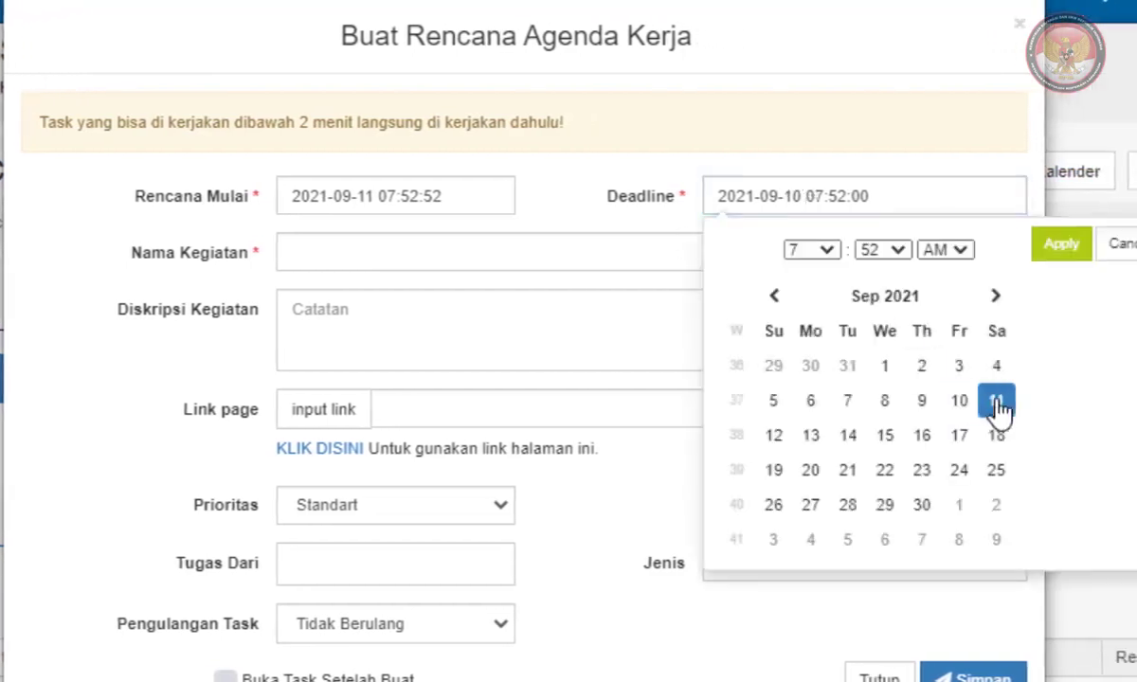
click(1066, 246)
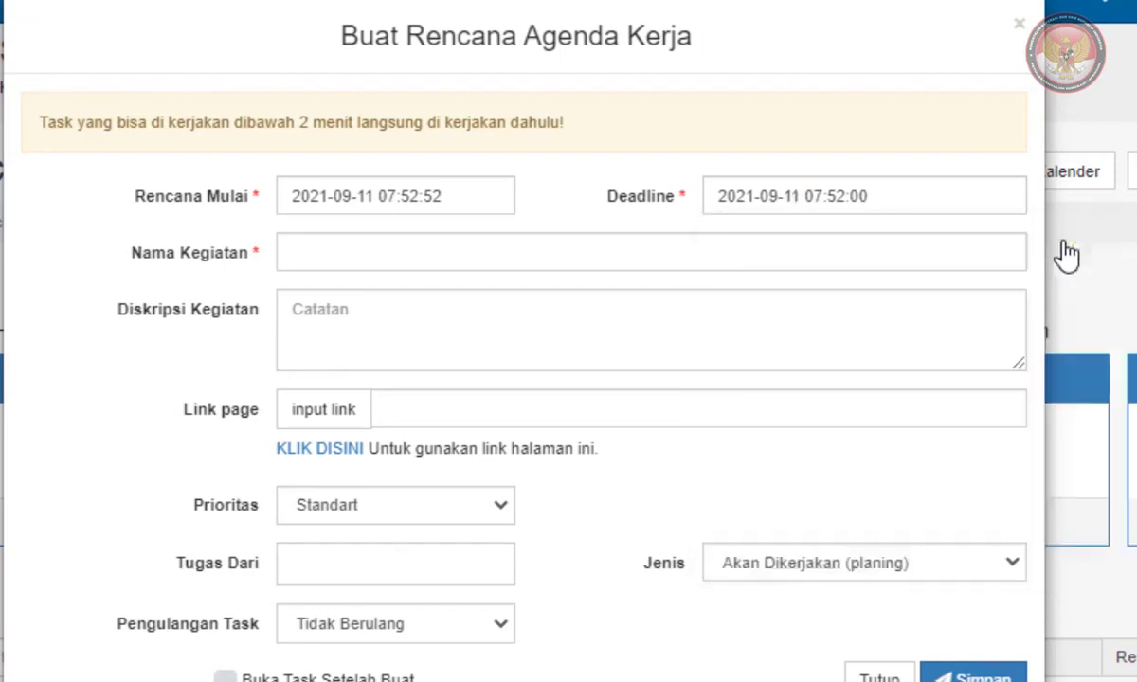
click(913, 199)
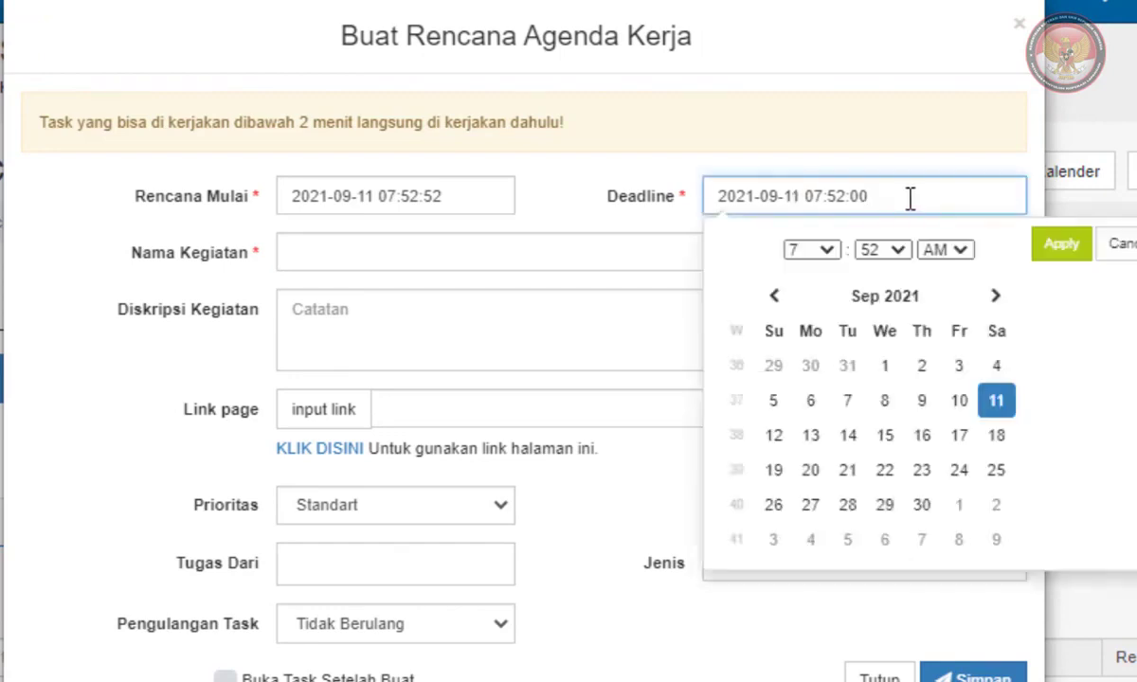
click(899, 258)
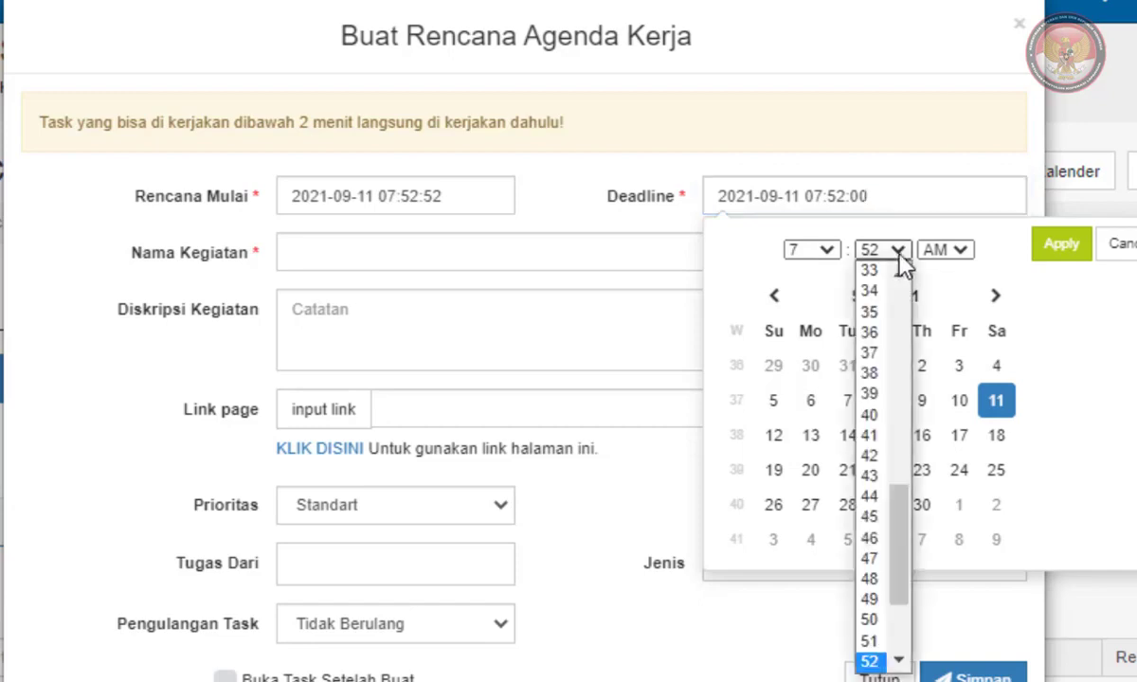
drag(906, 541, 909, 610)
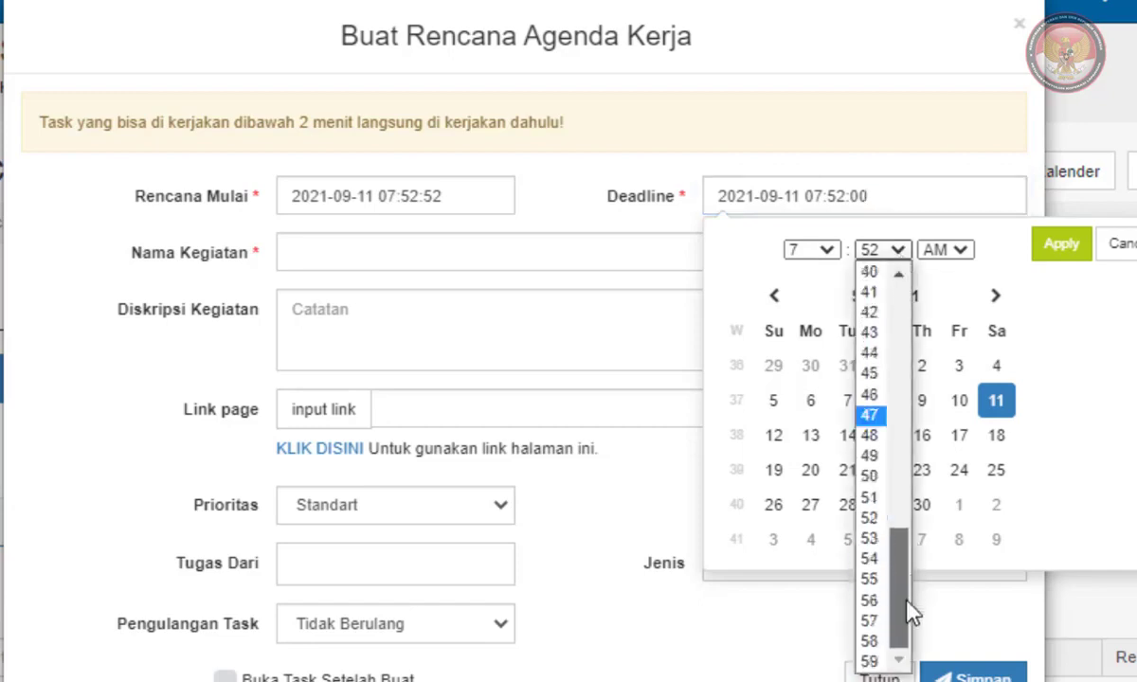
click(874, 518)
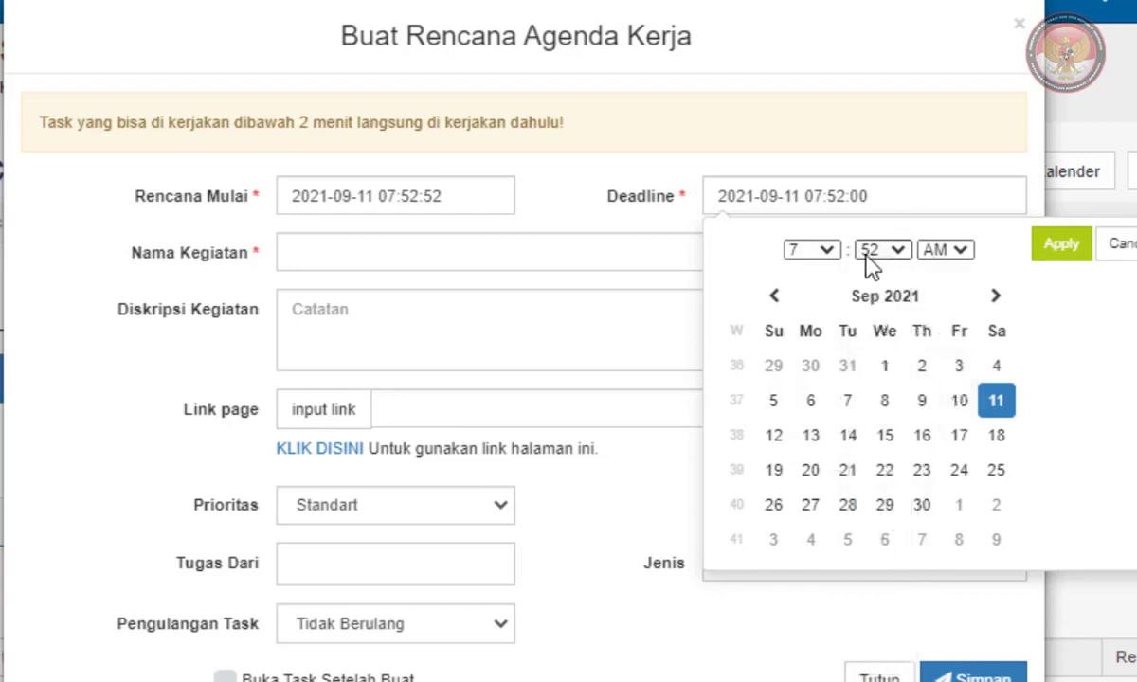
click(826, 252)
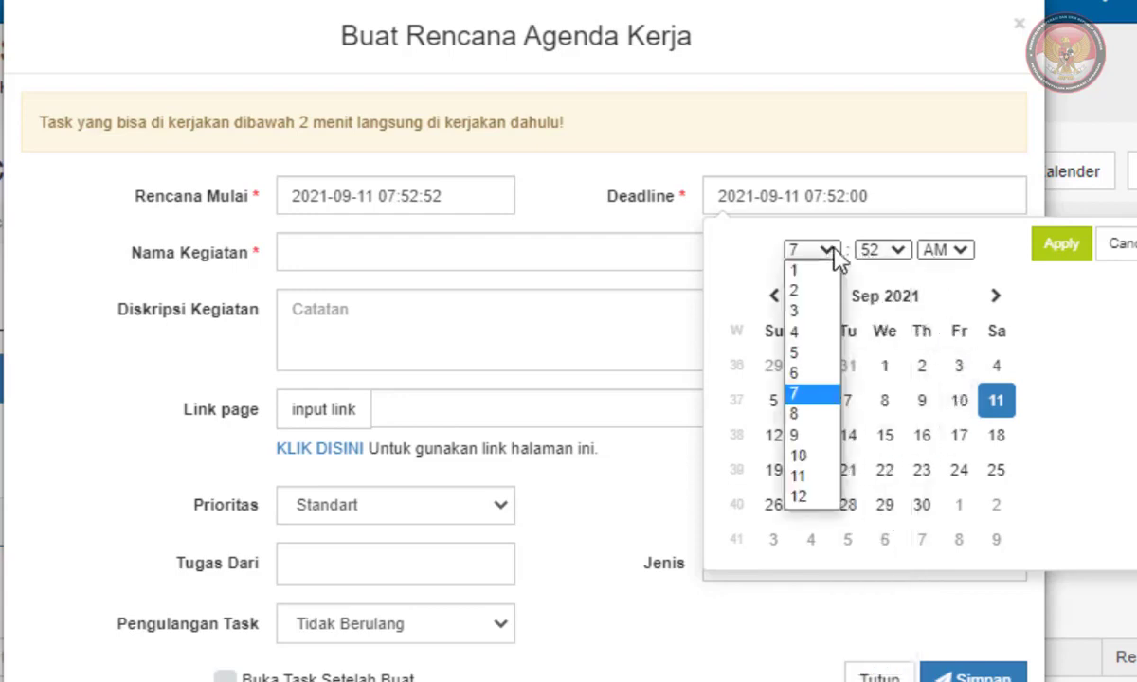
click(802, 498)
click(1036, 254)
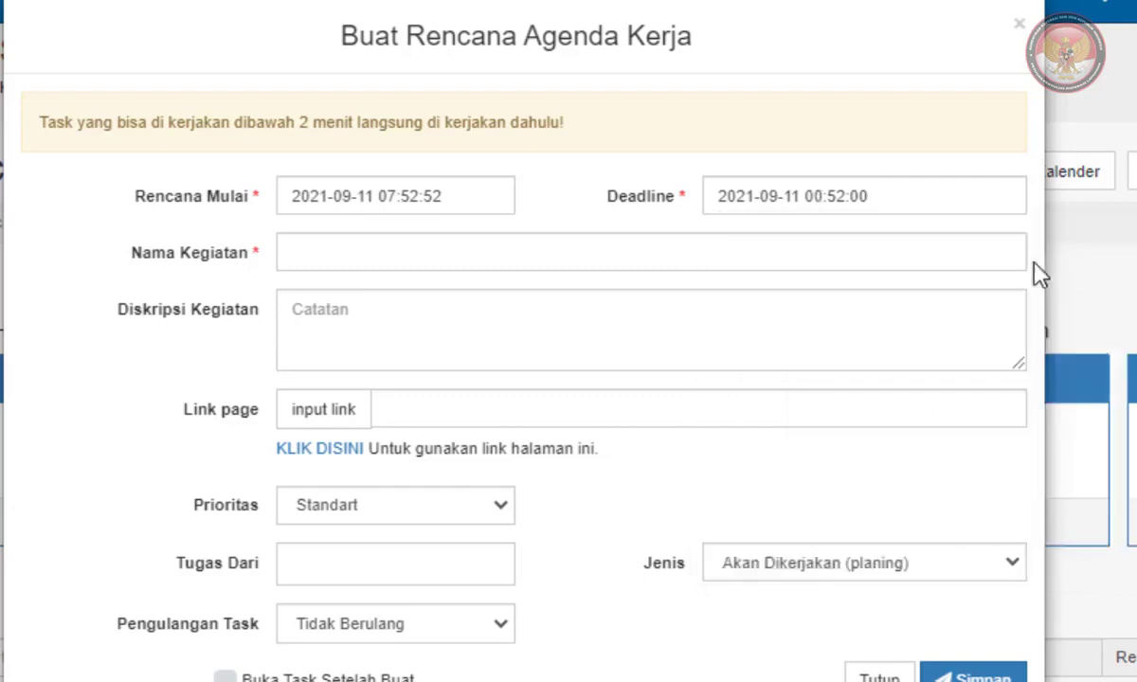
Step: Enter "Mengikuti Zoom Meeting Webinar Hari Koperasi" as the Nama Kegiatan and open the Diskripsi Kegiatan for entry
click(392, 254)
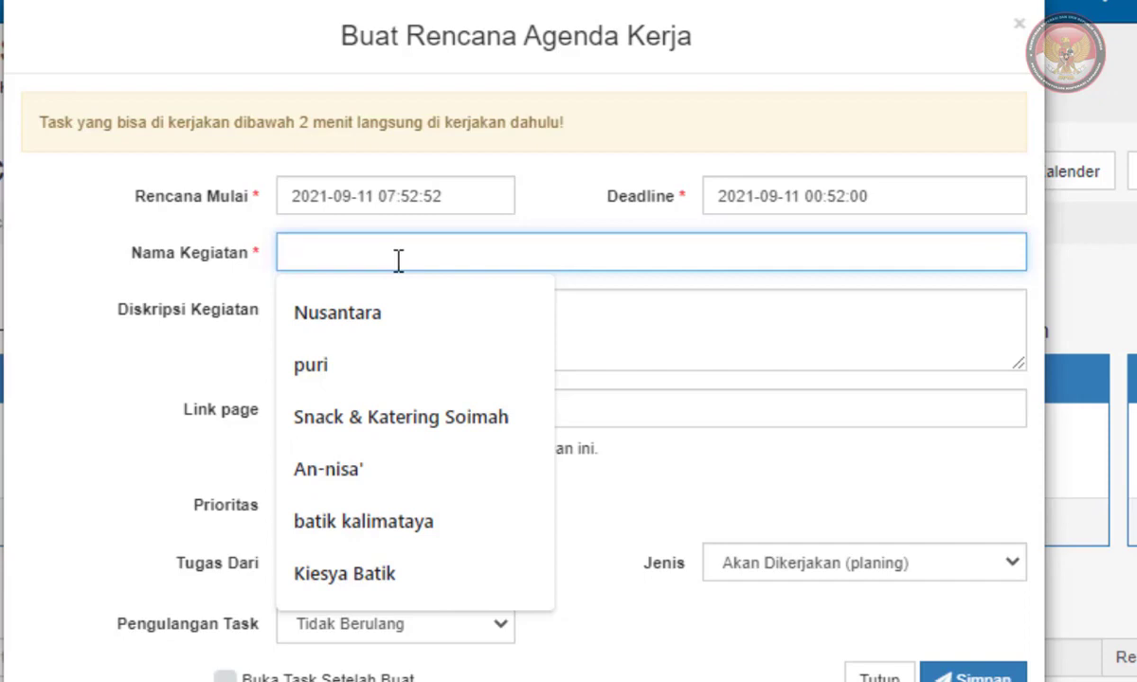
text(Mengikuti )
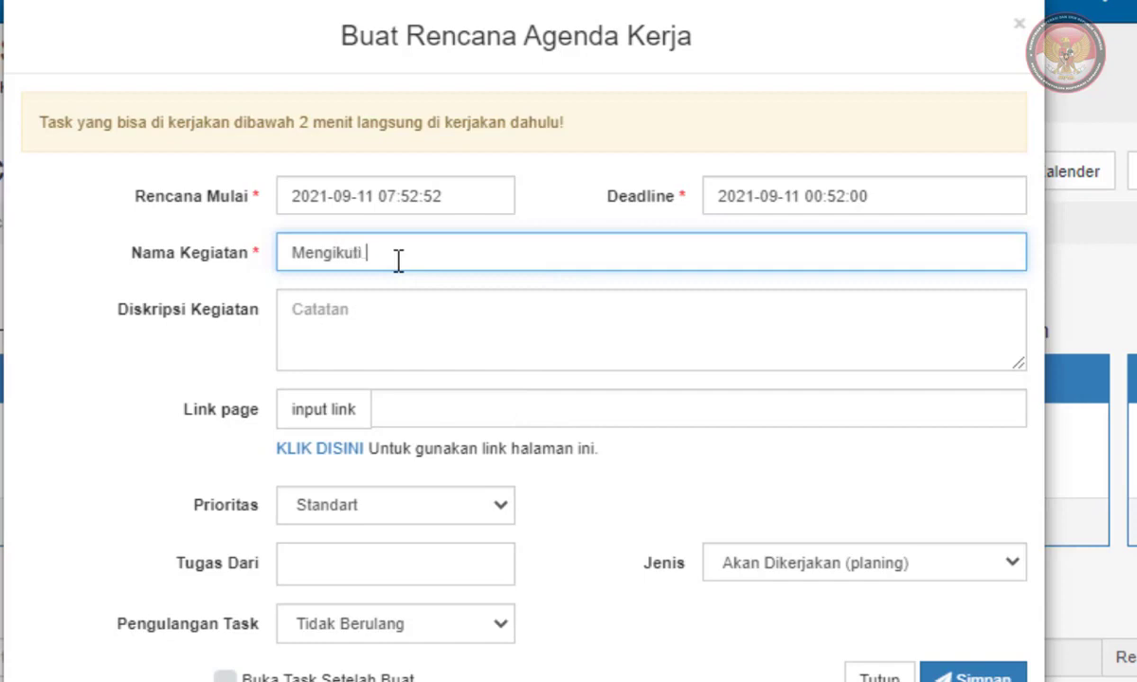
text(Zoom Meeting Webina)
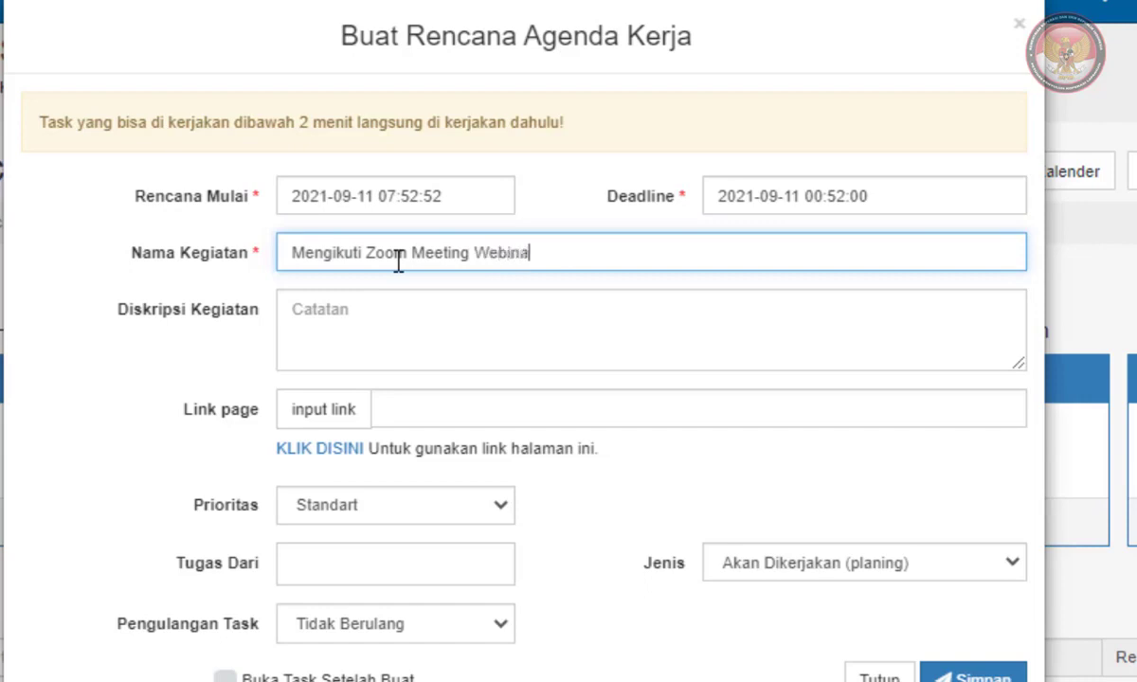
text(r Hari Koperasi)
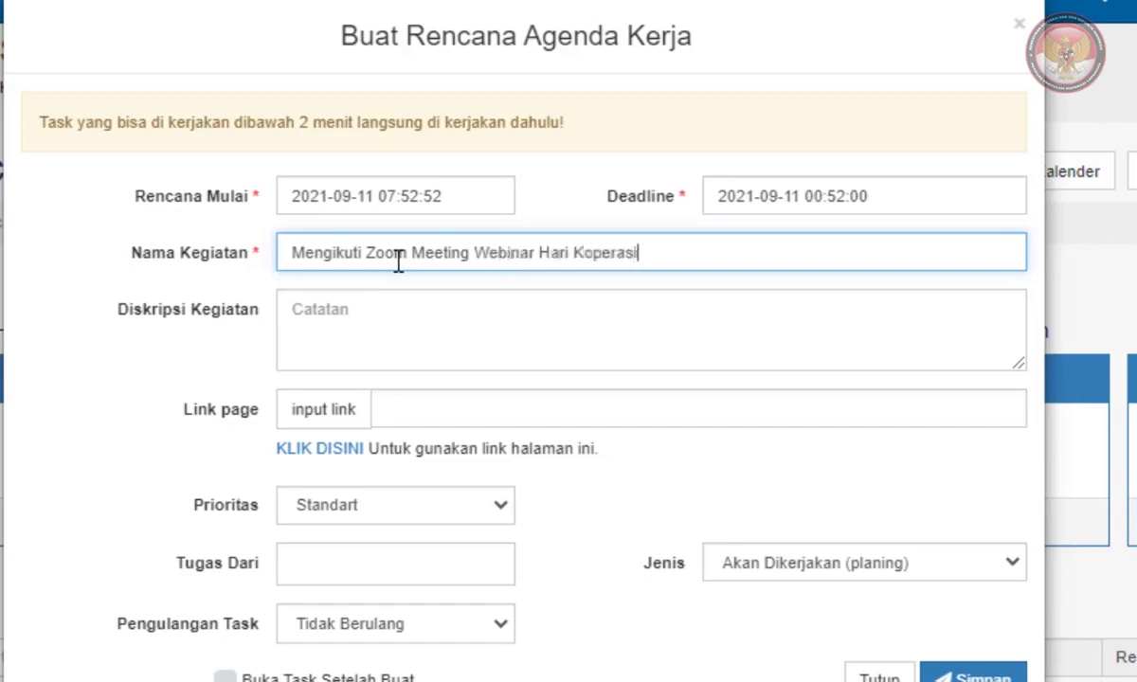
click(411, 309)
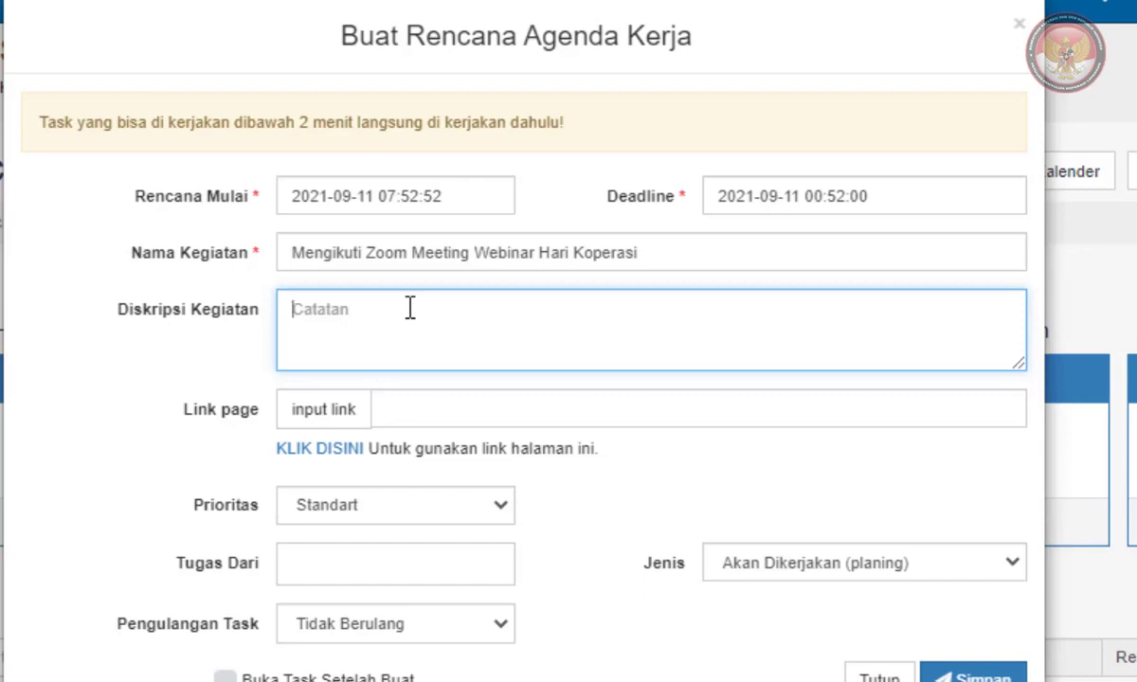
Step: Enter "Peringatan Hari Koperasi TingKat Nasional" as the work plan's Diskripsi Kegiatan
text(Peringata)
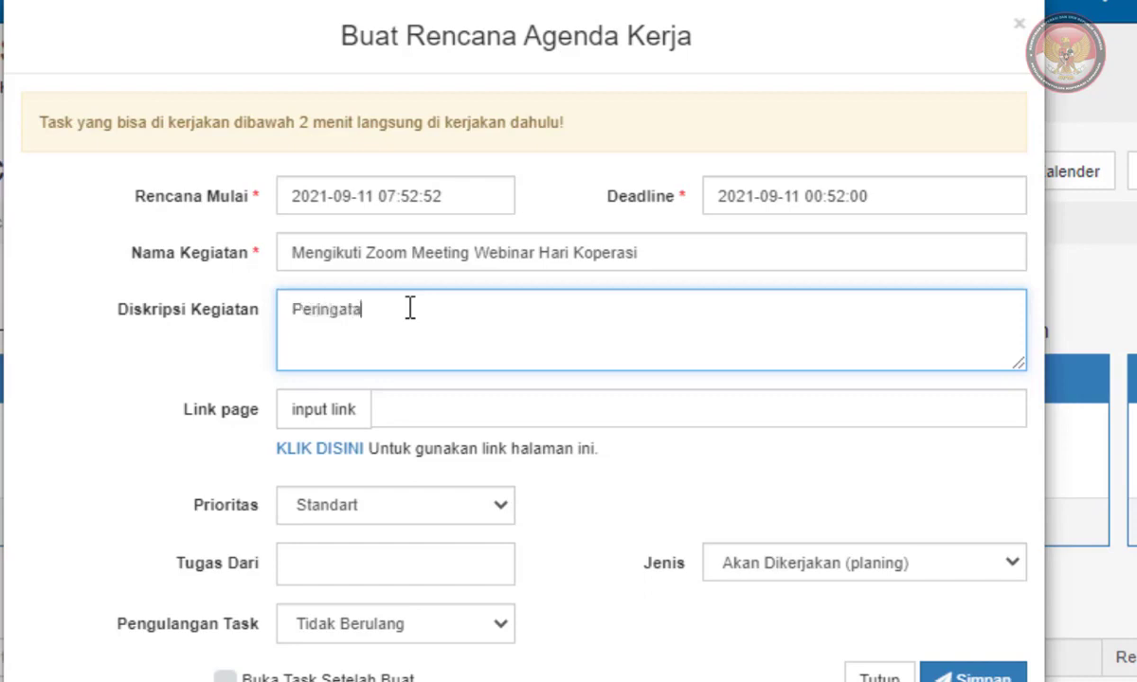
text(n Hari Koperasi TingKat)
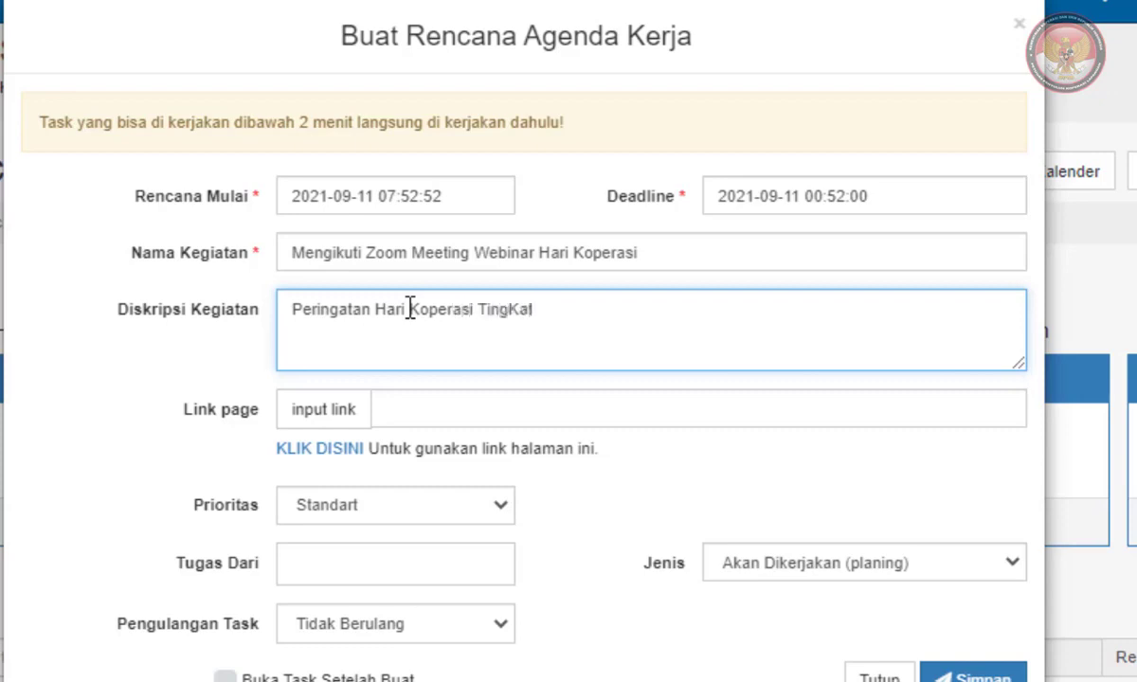
text( Nasional)
Step: Link the 3,16 Mb .jpg image from the personal files as the work plan's Link page
click(694, 414)
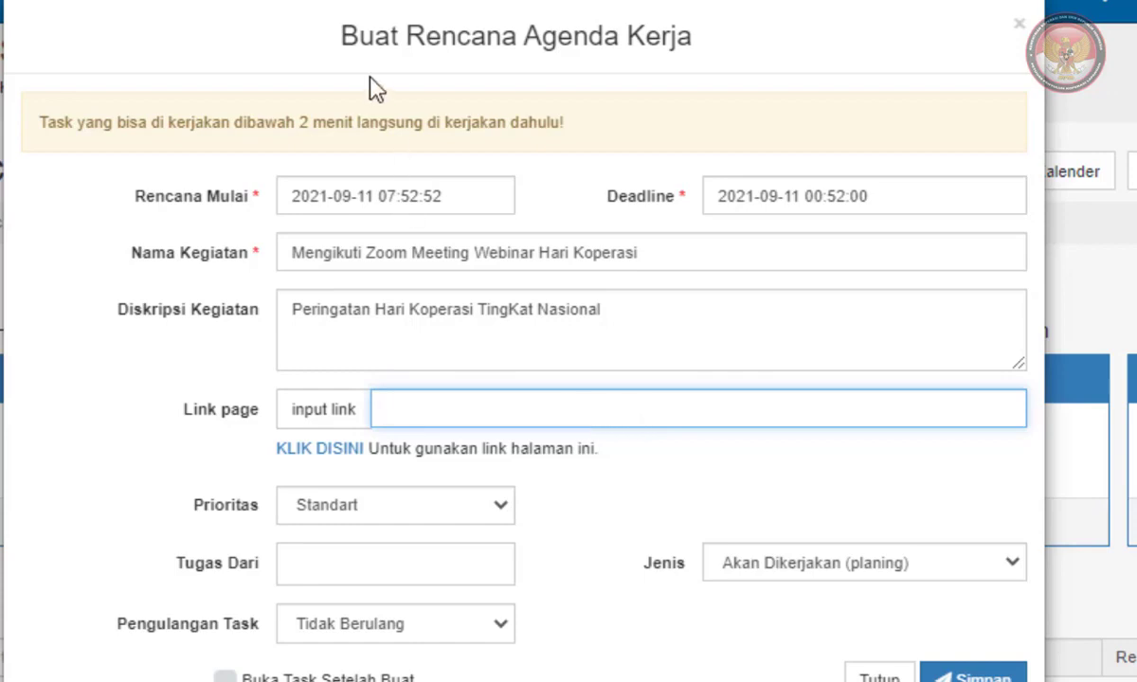
click(323, 414)
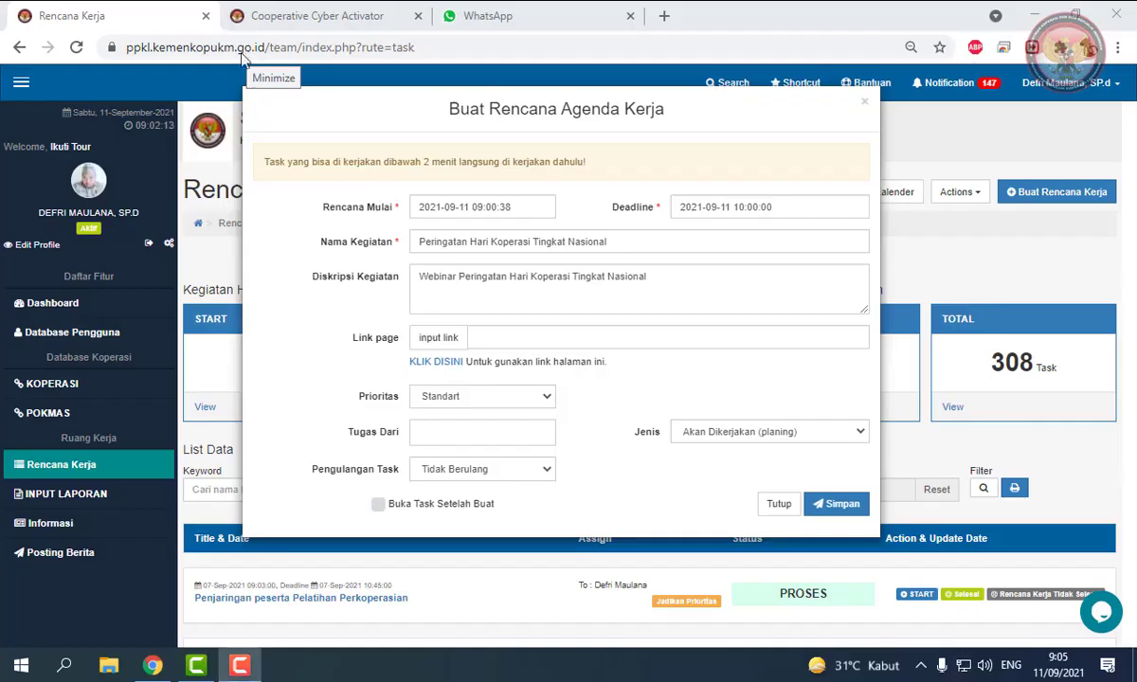
click(435, 346)
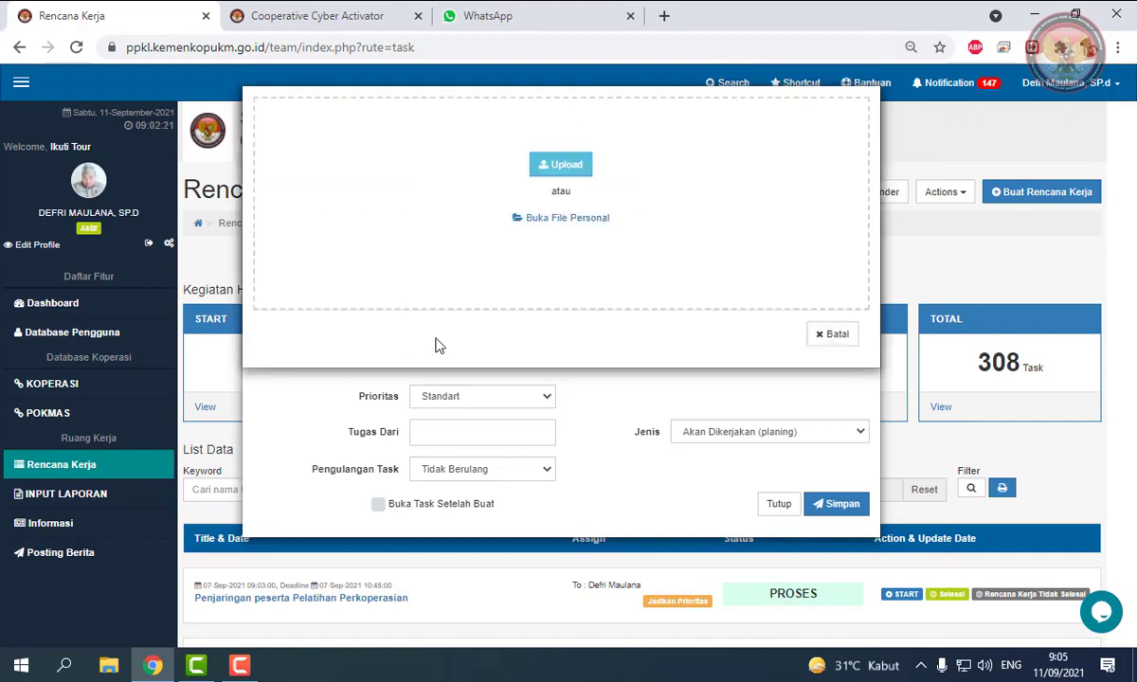
click(593, 224)
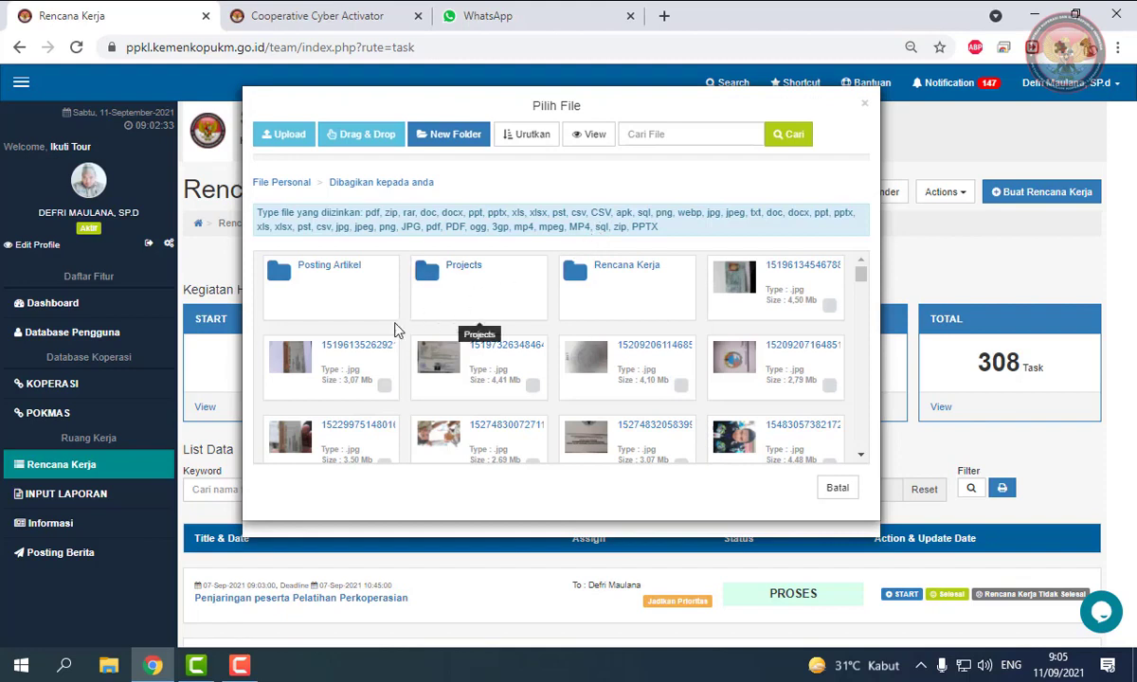
scroll(379, 331, down, 1)
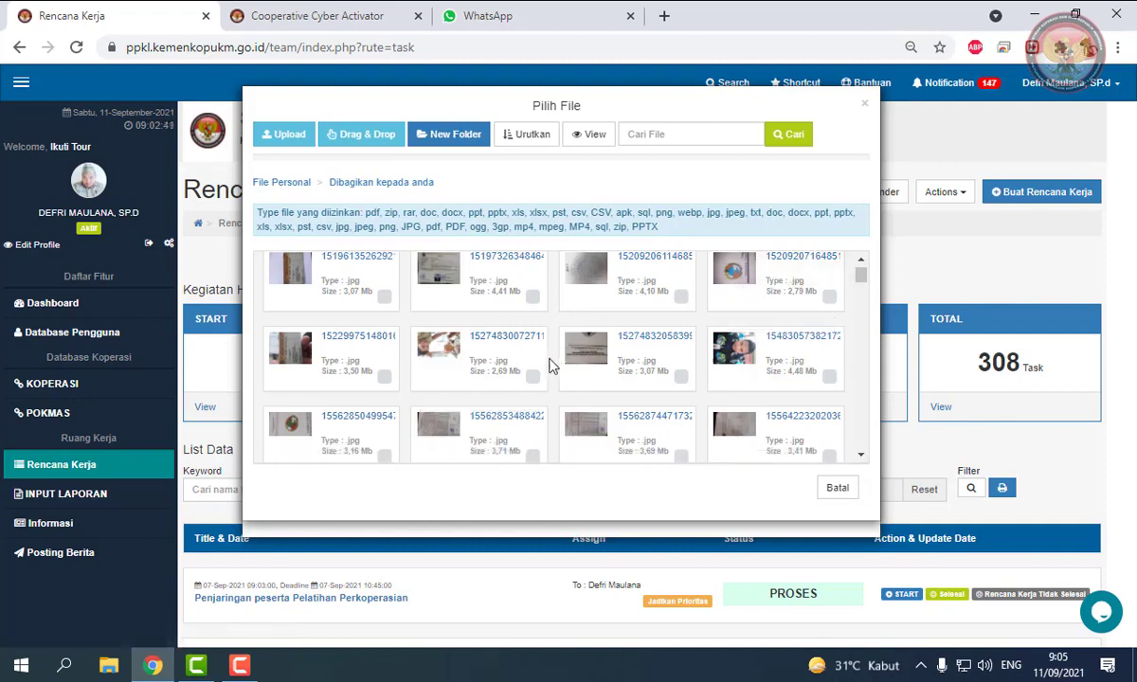
scroll(391, 449, down, 1)
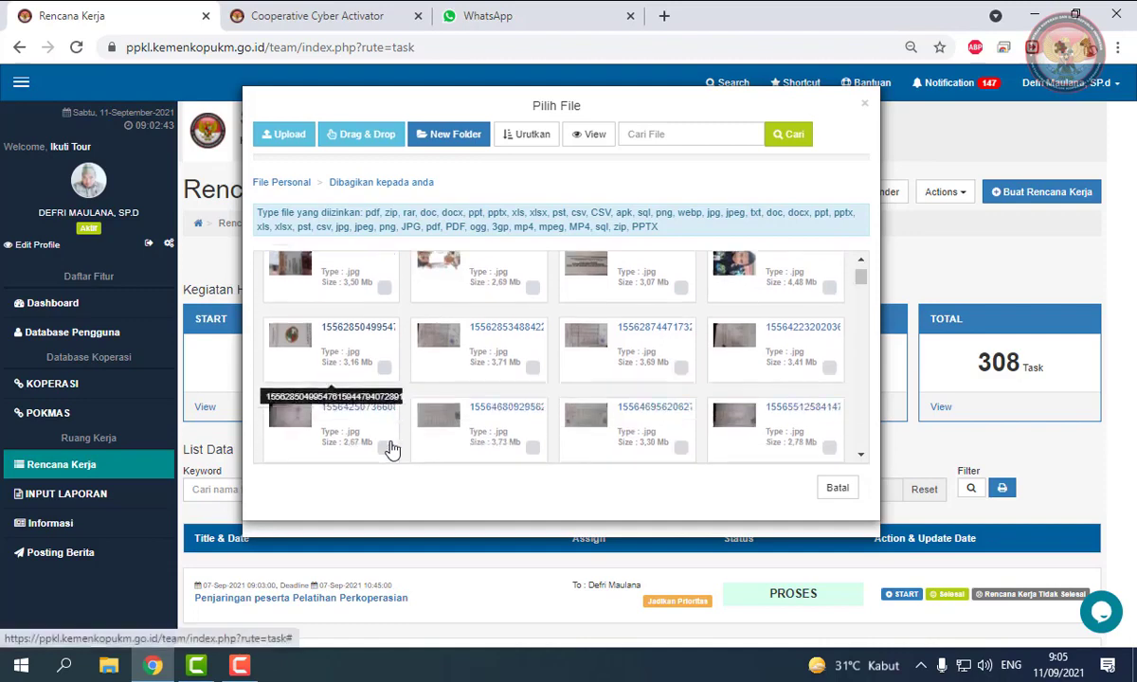
click(384, 368)
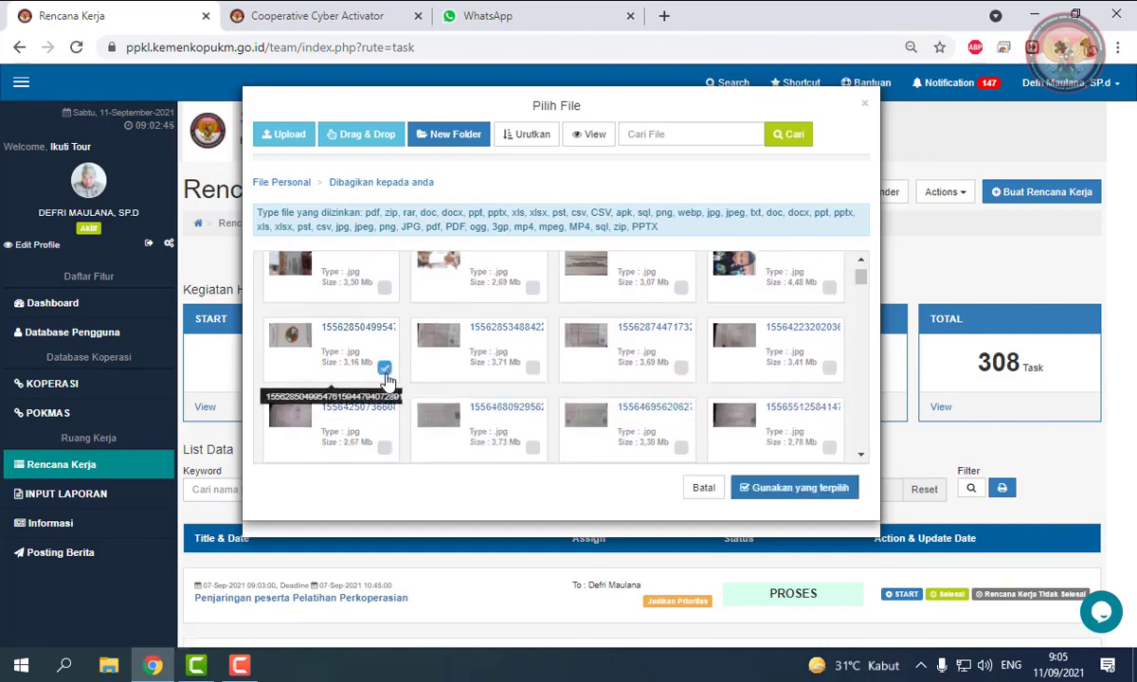
click(820, 505)
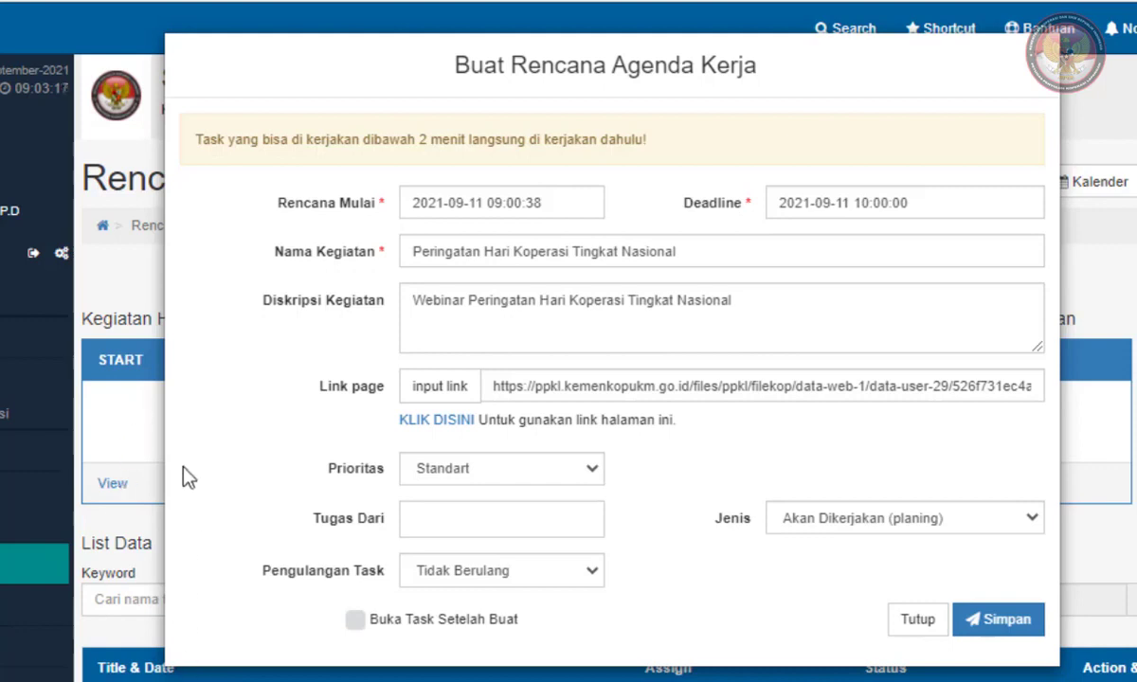
Step: Set the work plan's Prioritas to Urgent and select the person who gave the task in Tugas Dari
click(594, 474)
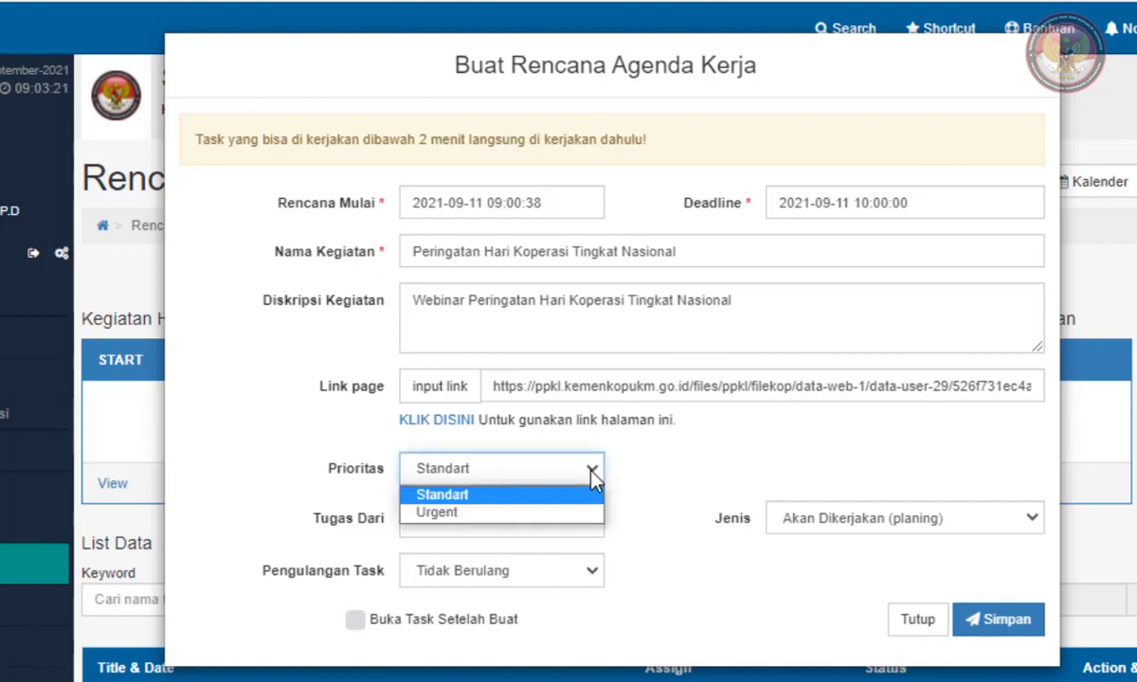
click(562, 527)
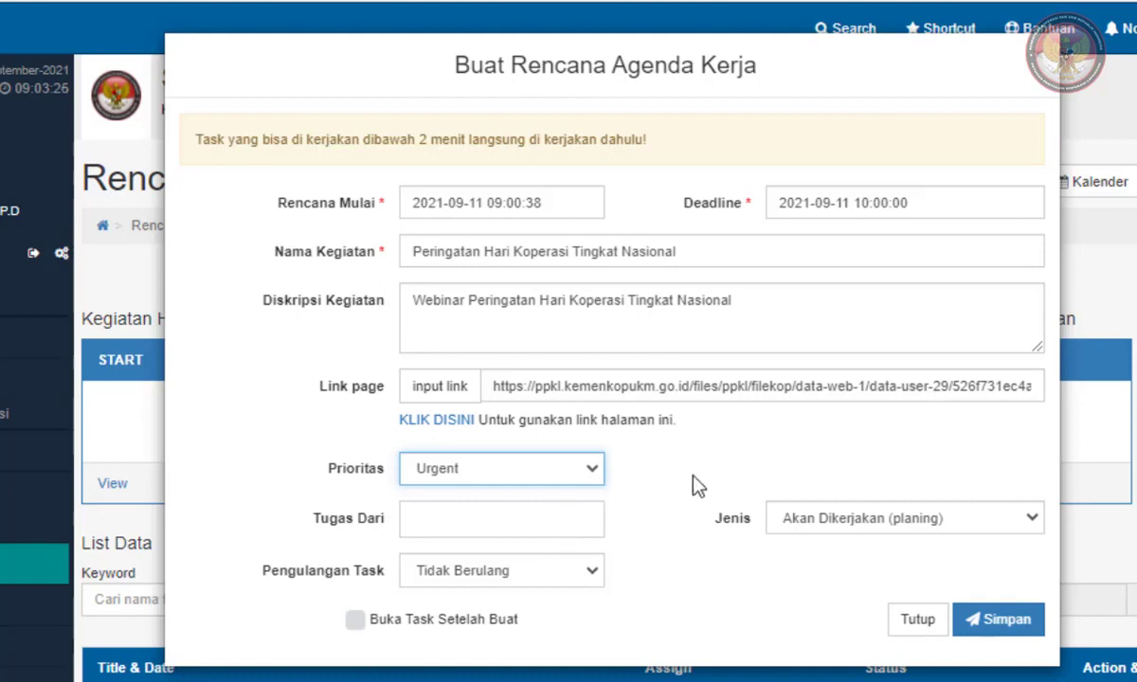
click(545, 517)
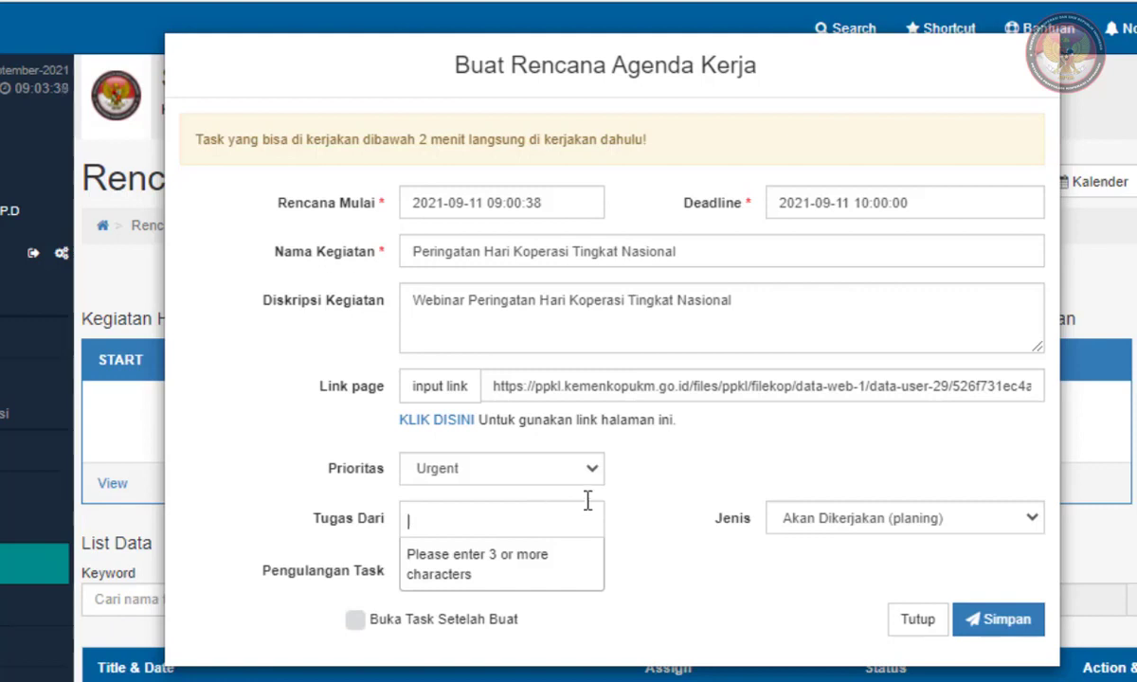
click(630, 501)
click(553, 531)
text(anton)
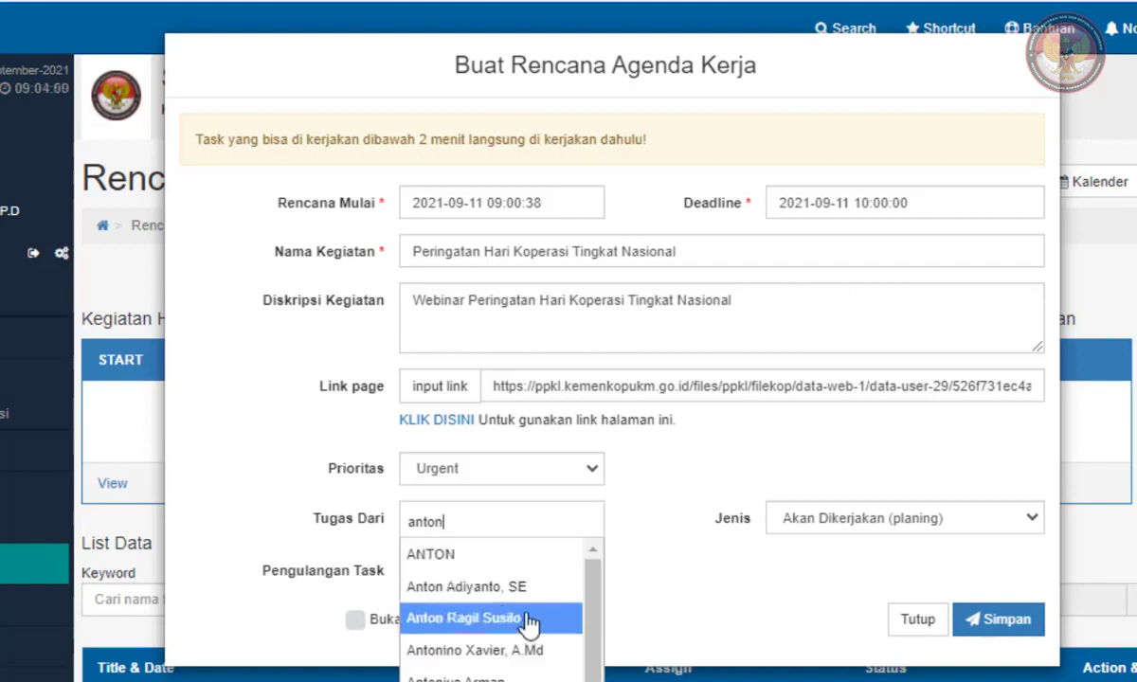
click(530, 616)
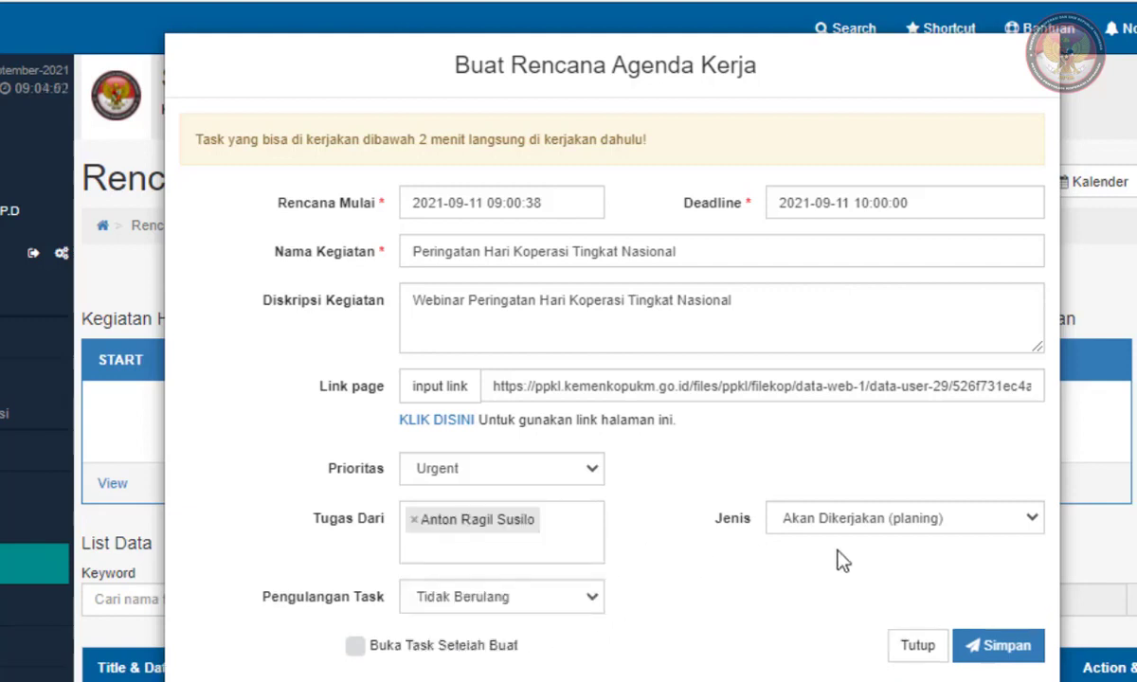
Step: Keep Jenis as Akan Dikerjakan (planing) and set Pengulangan Task to Harian on Senin and Selasa
click(957, 540)
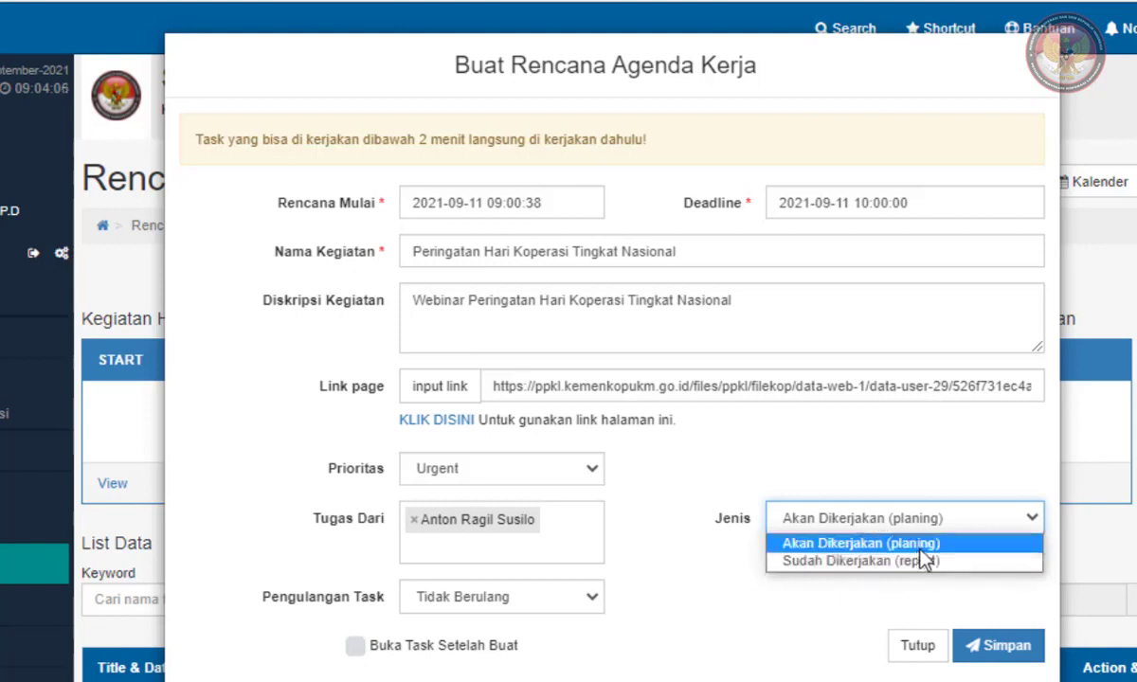
click(919, 549)
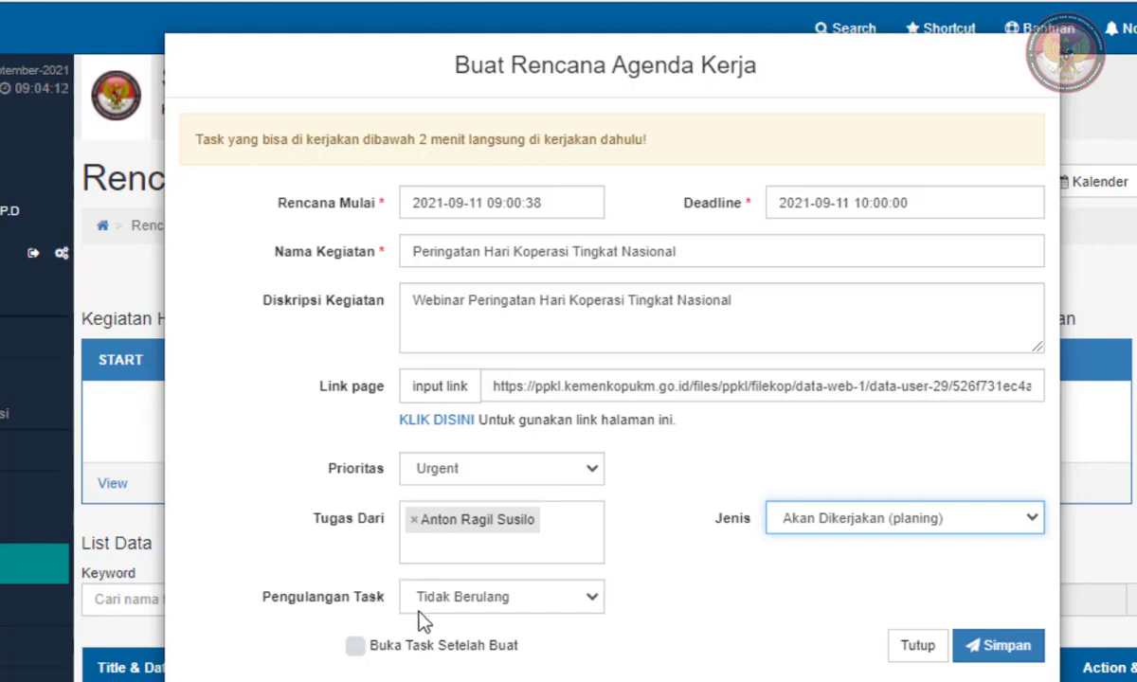
click(491, 607)
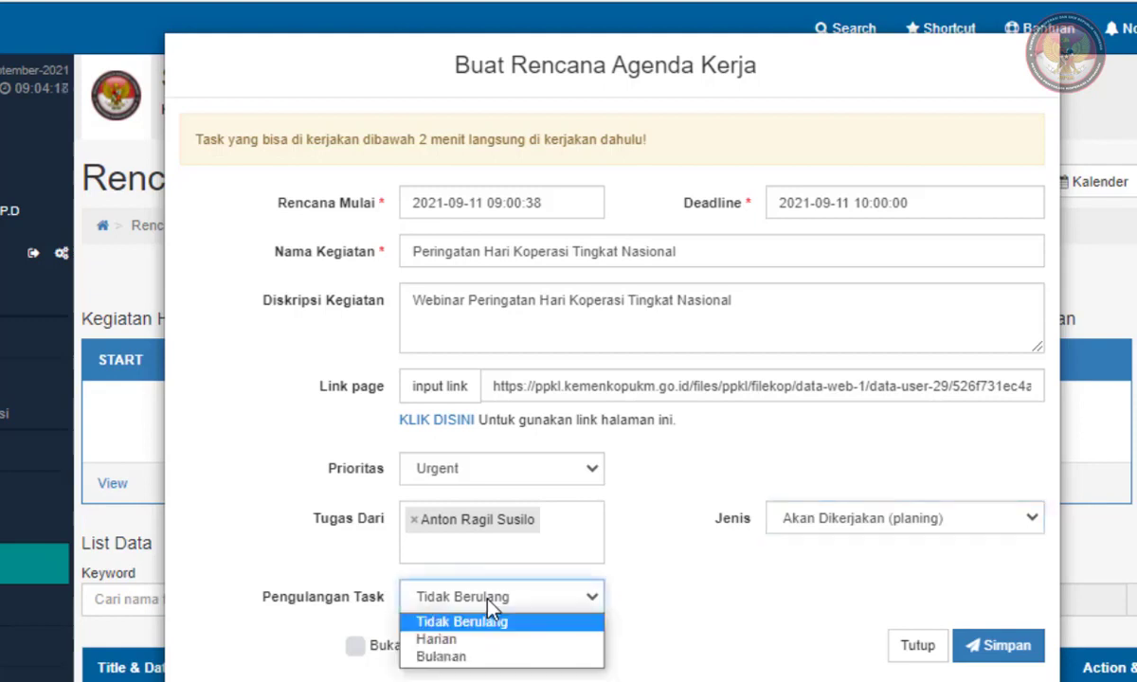
click(491, 607)
click(491, 607)
click(497, 640)
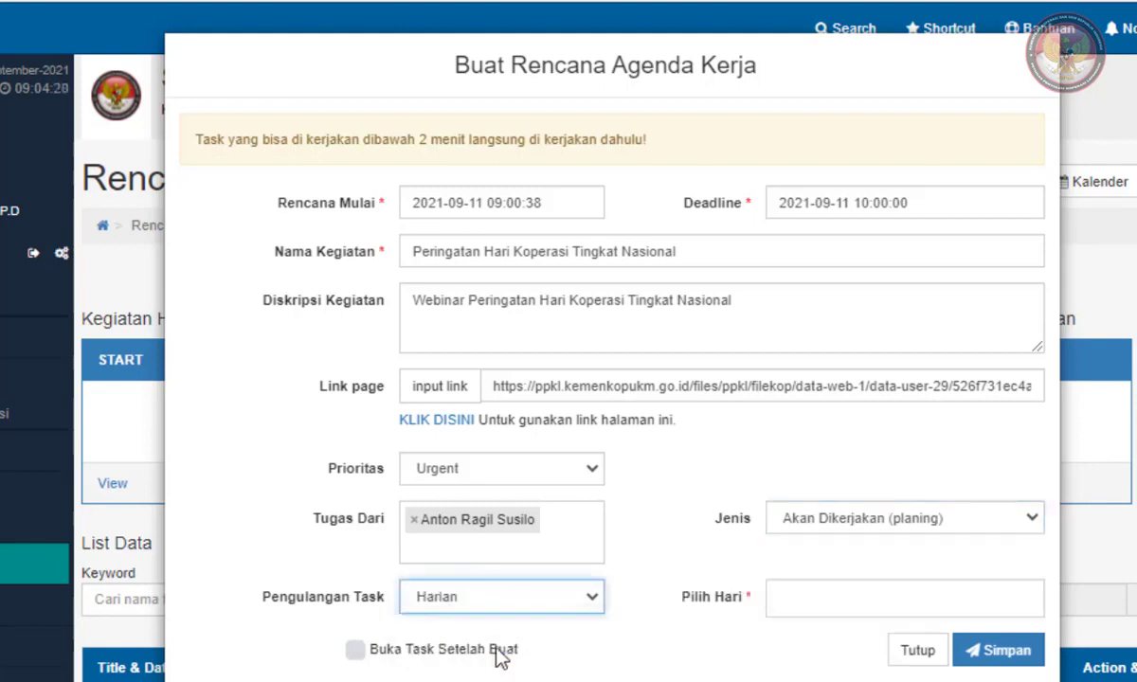
click(858, 598)
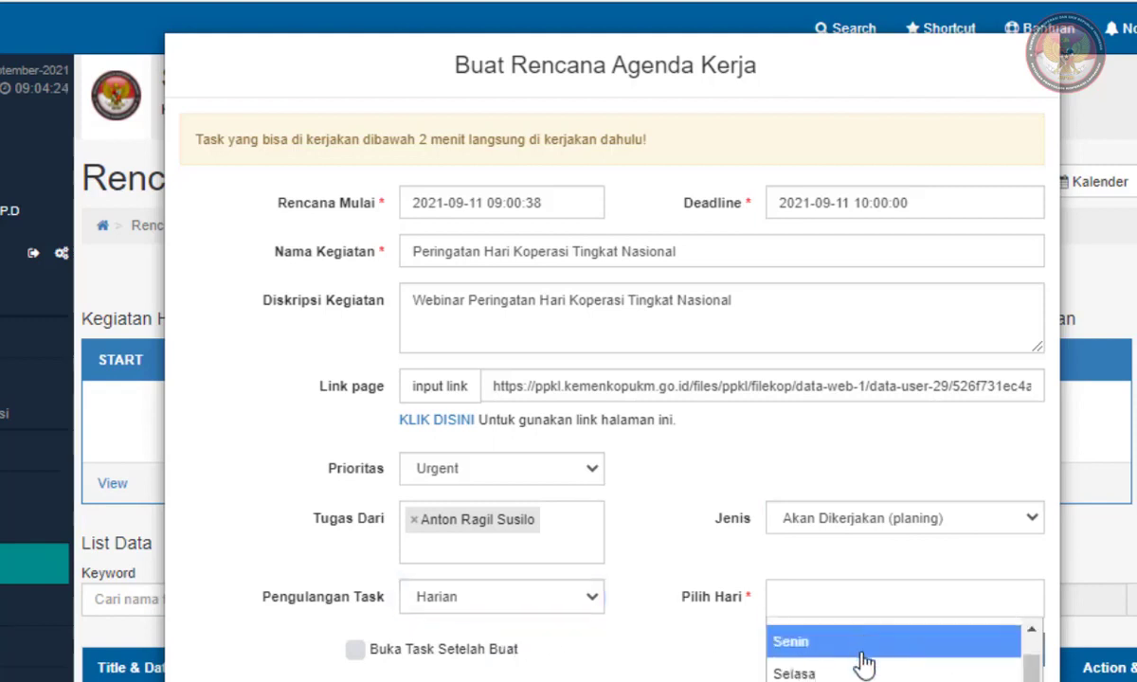
scroll(862, 668, down, 1)
click(871, 644)
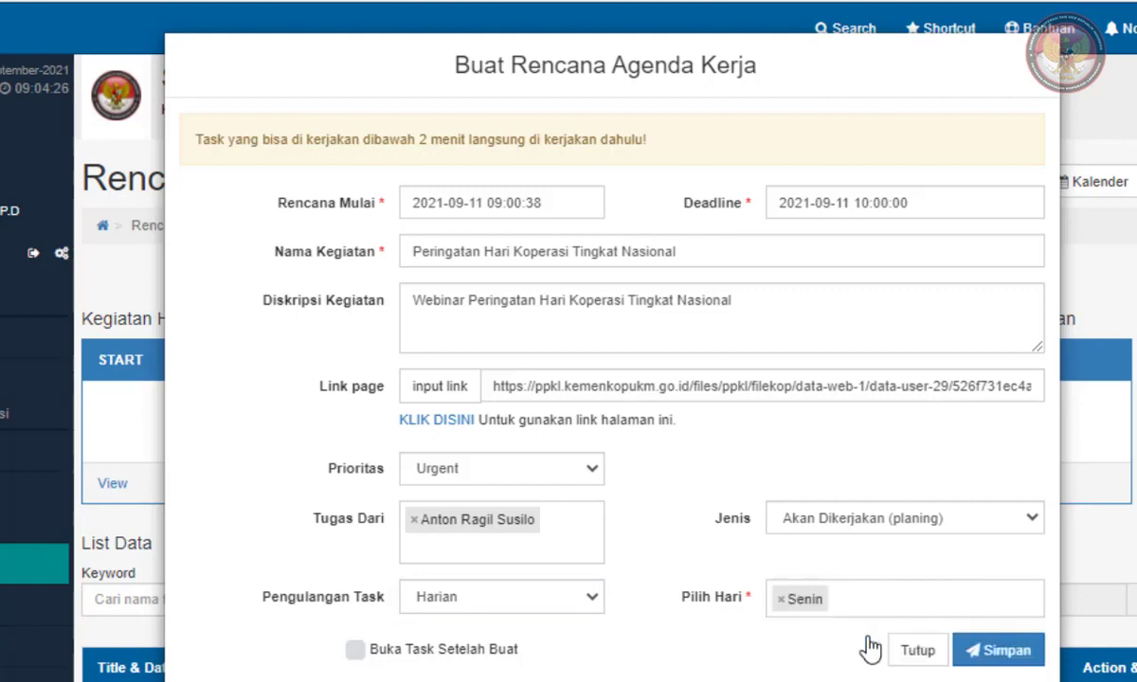
click(879, 593)
click(865, 681)
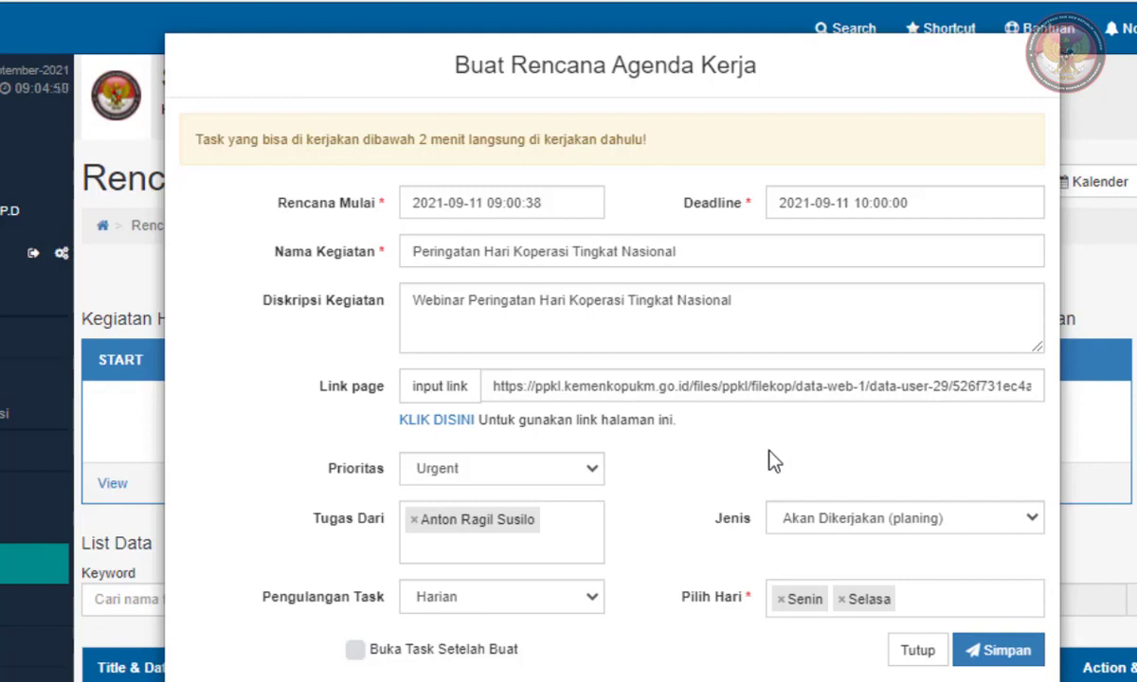
Step: Enable Buka Task Setelah Buat and save the new work plan
click(366, 656)
click(996, 659)
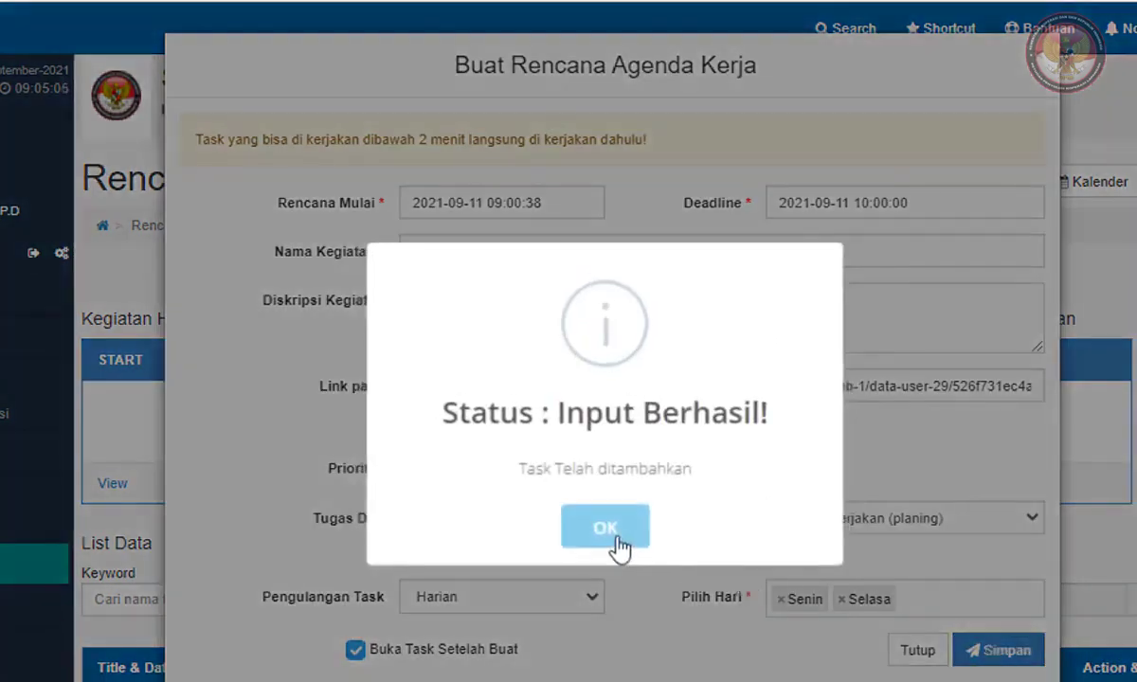
click(607, 537)
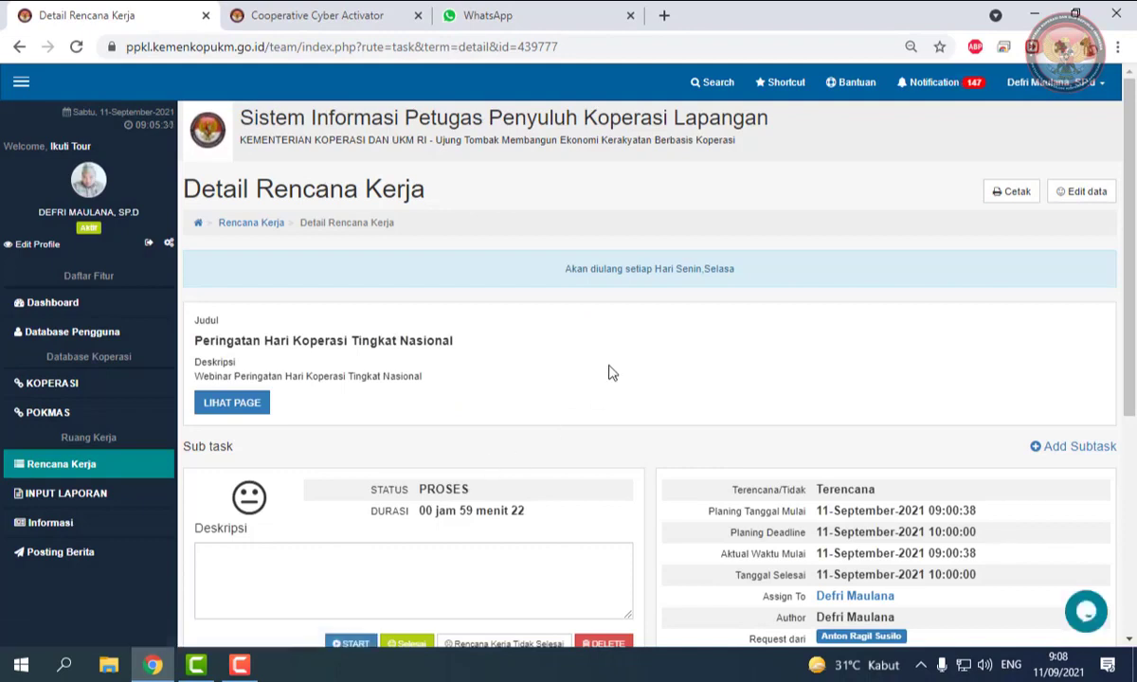
Step: Review the new work plan's detail page, including its schedule, status, subtask and comment sections
scroll(609, 375, down, 2)
scroll(607, 372, up, 2)
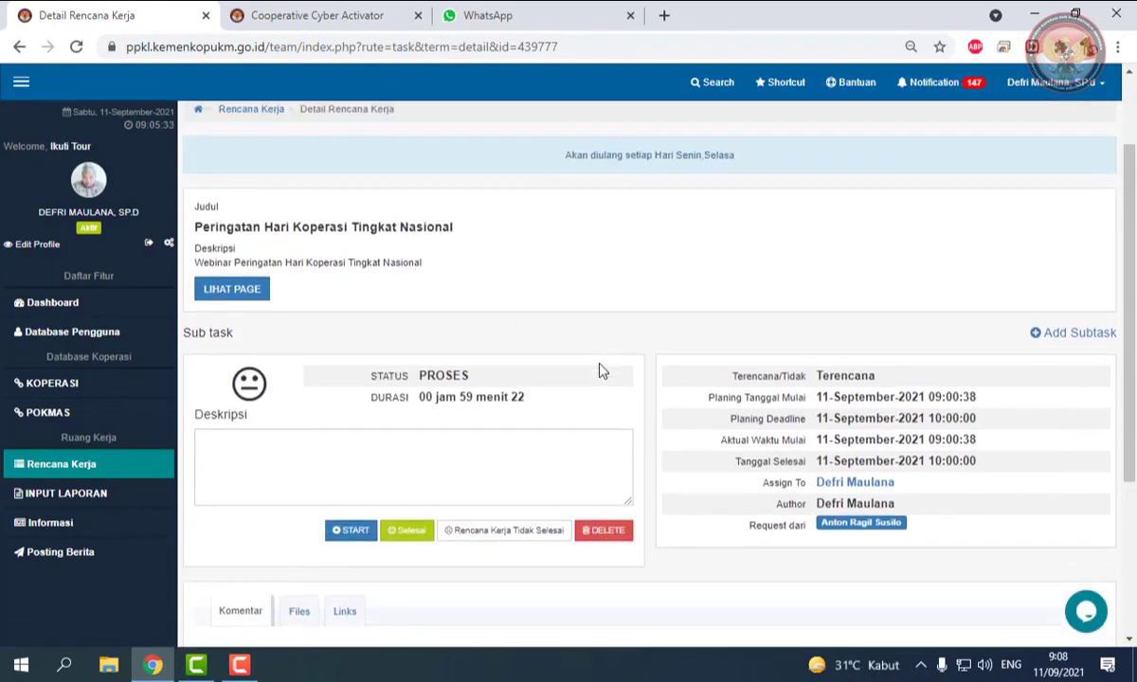
scroll(599, 370, down, 2)
scroll(599, 371, up, 2)
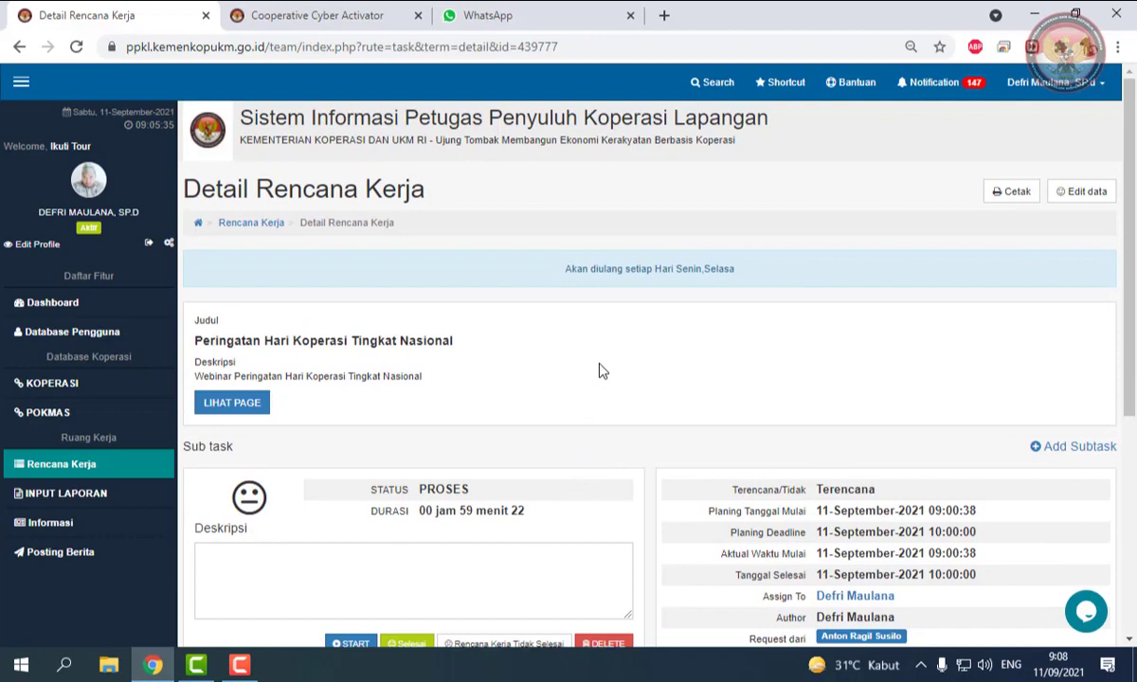
scroll(599, 370, down, 1)
scroll(598, 371, up, 1)
scroll(599, 370, down, 2)
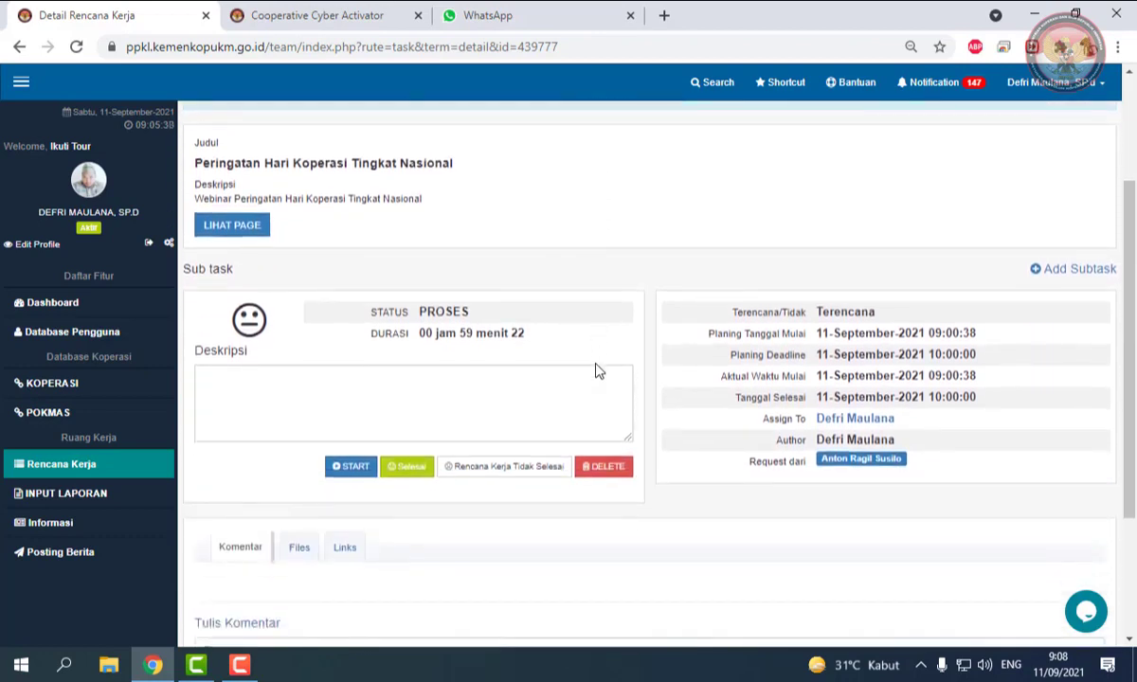
scroll(596, 370, down, 2)
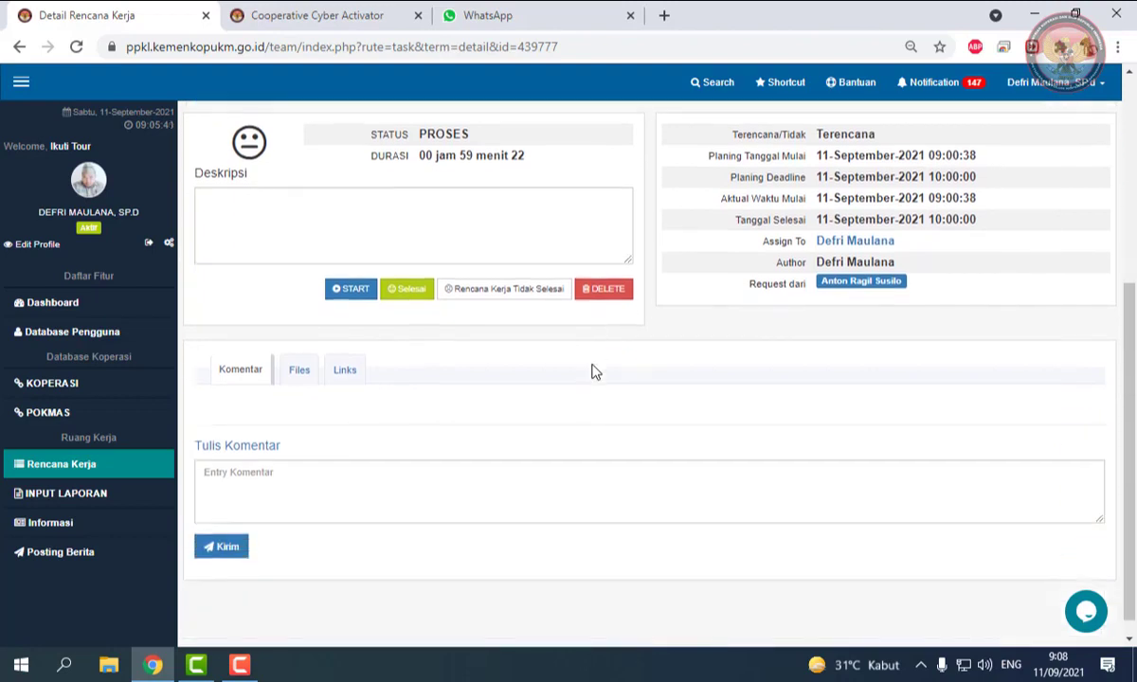
scroll(592, 371, up, 3)
Step: Enter "Laksanakan dengan penuh tanggung jawab" as the Deskripsi in the work plan's status section
click(490, 495)
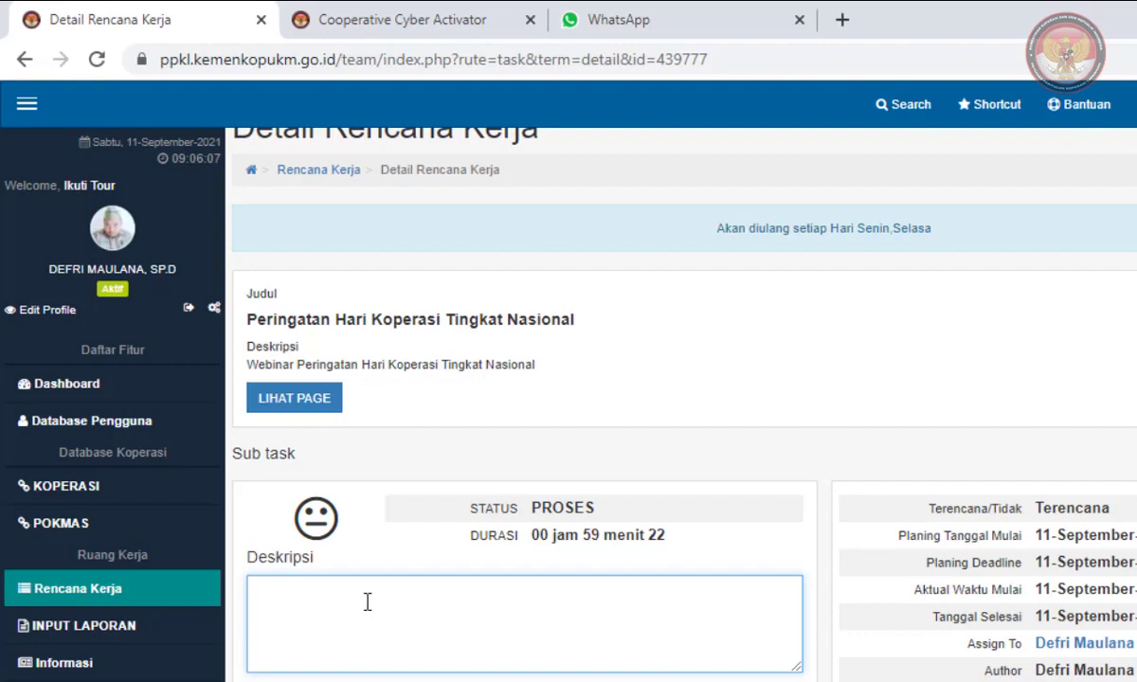
text(Lak)
text(sna)
key(BackSpace)
key(BackSpace)
text(a)
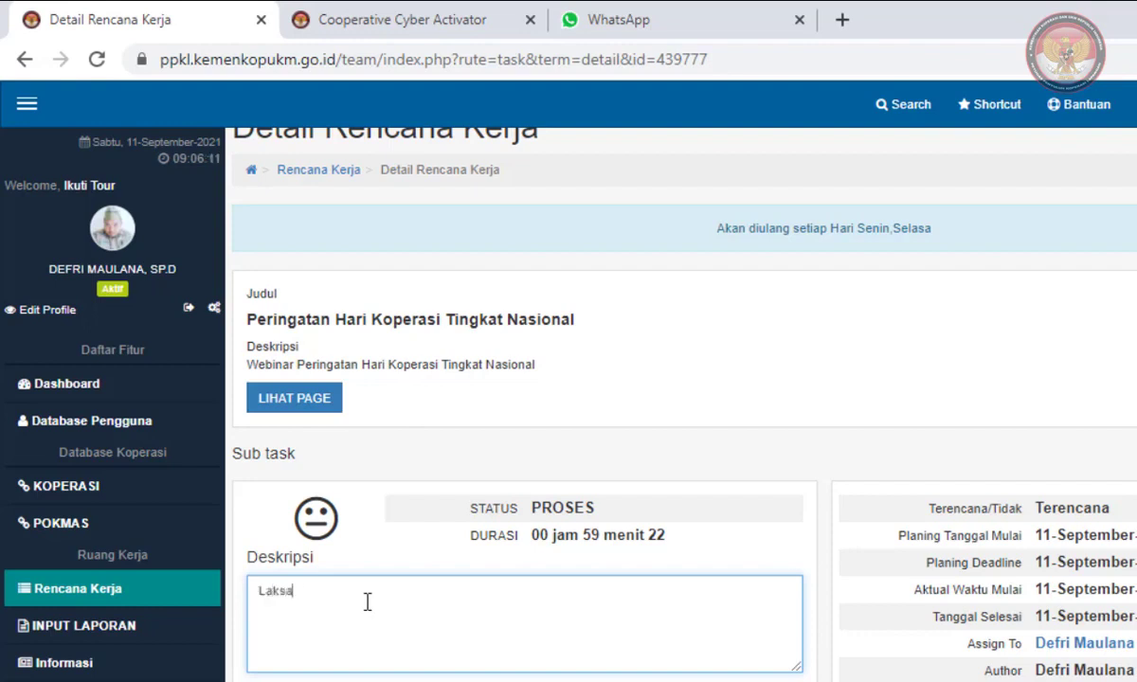
text(nakan)
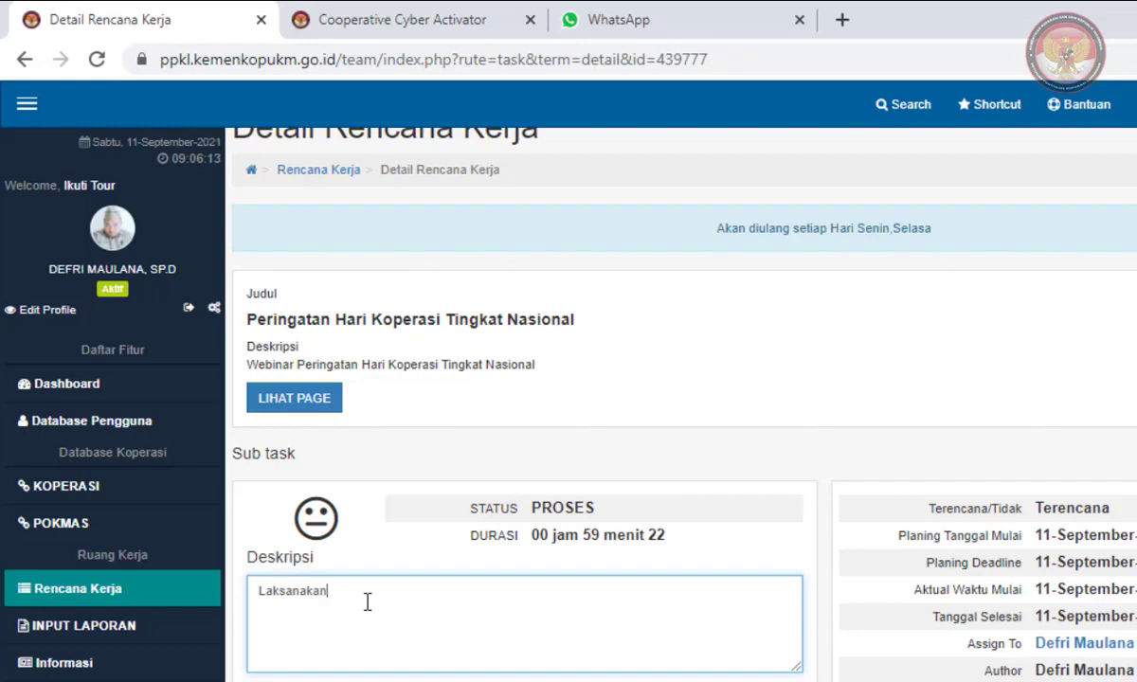
text( dengan penuh tanggung jawab)
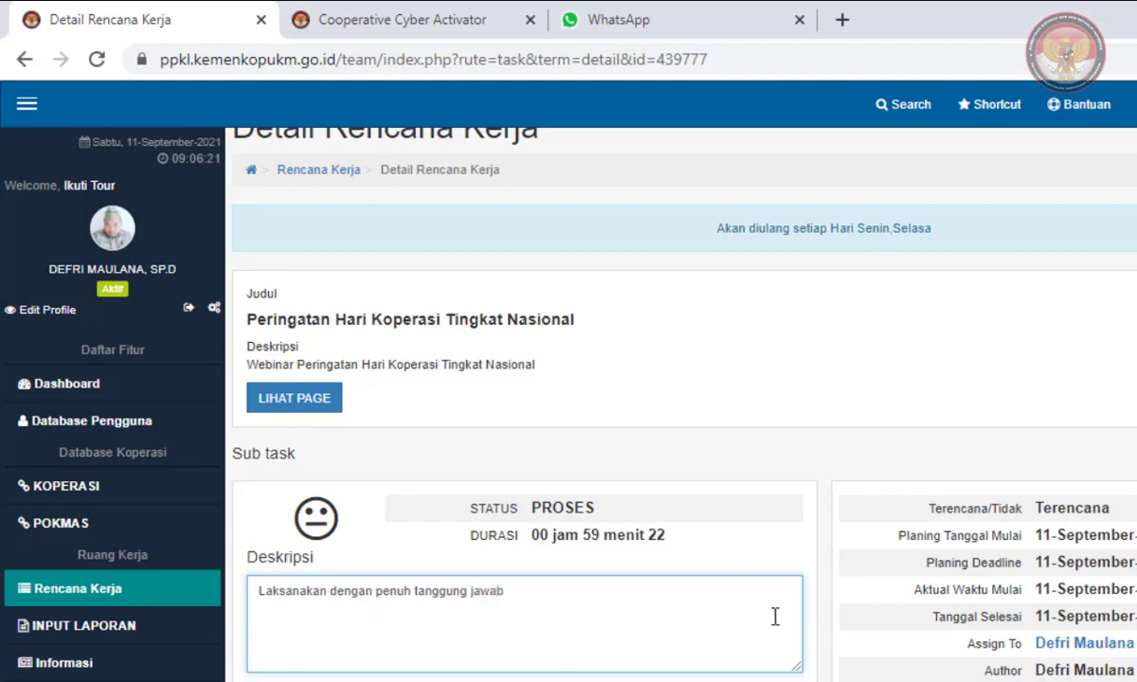
scroll(455, 679, down, 1)
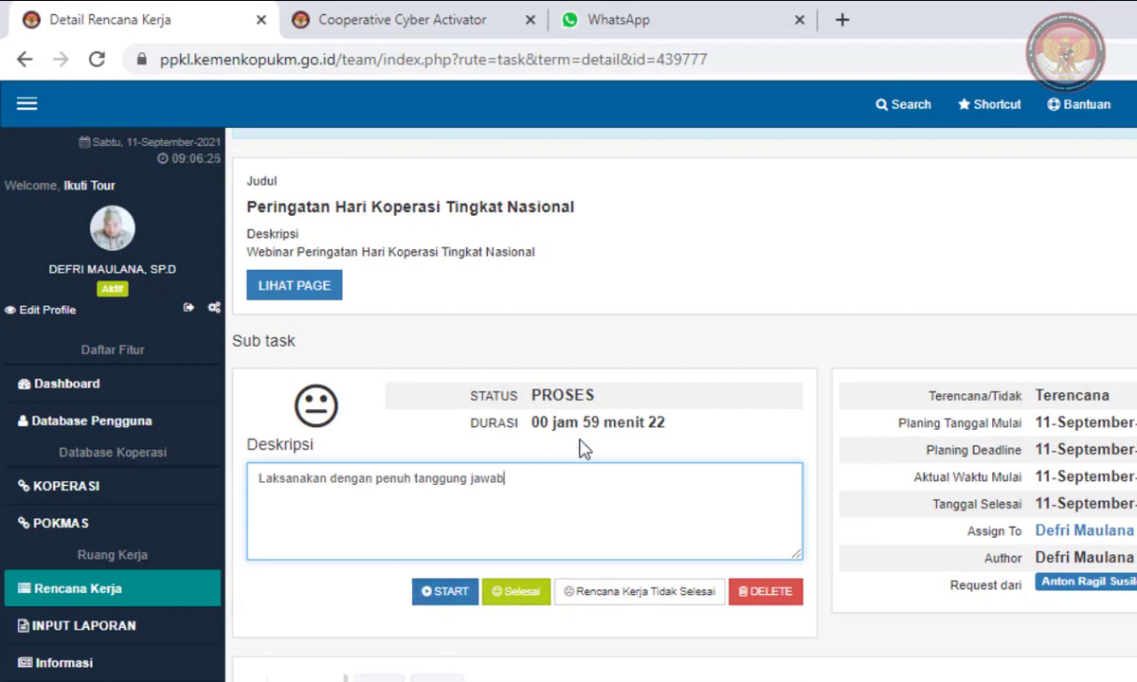
scroll(587, 436, down, 1)
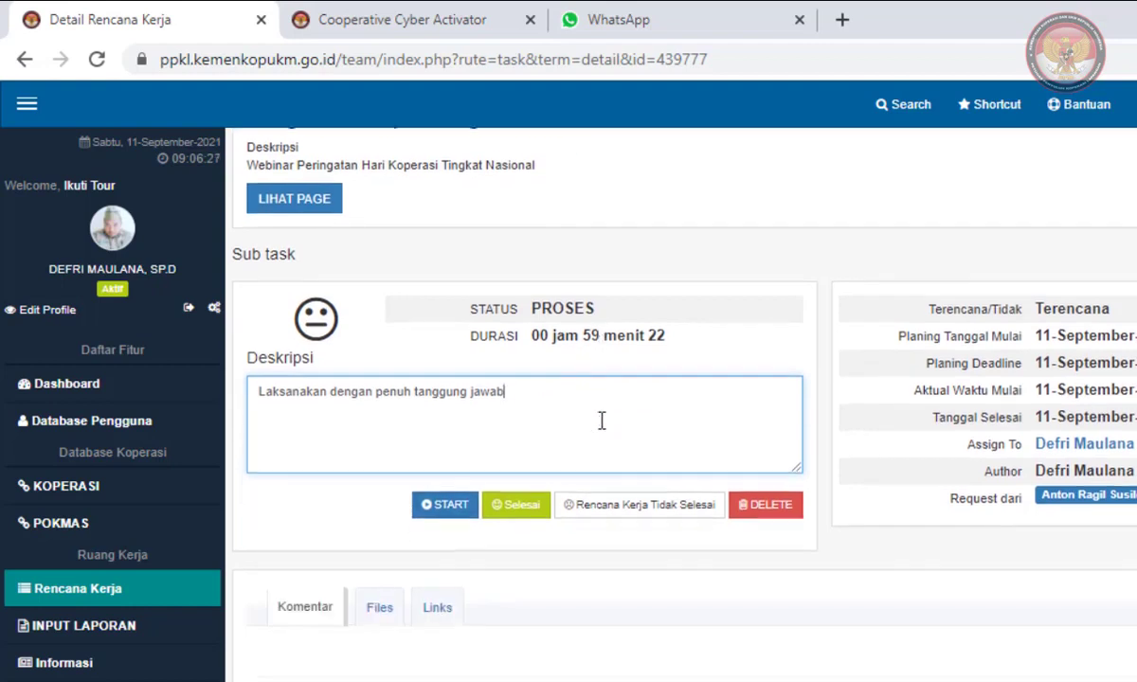
scroll(602, 424, up, 3)
scroll(600, 433, down, 2)
scroll(595, 433, down, 1)
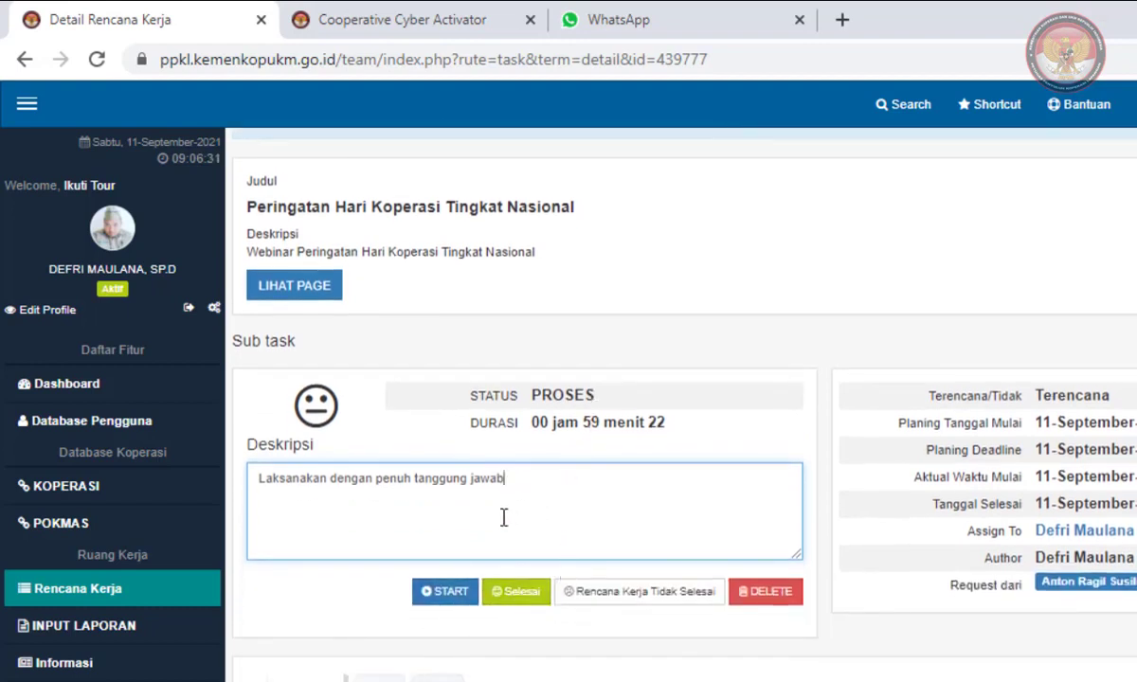
Step: View the page linked to the "Peringatan Hari Koperasi Tingkat Nasional" work plan, and return to its detail page
click(516, 605)
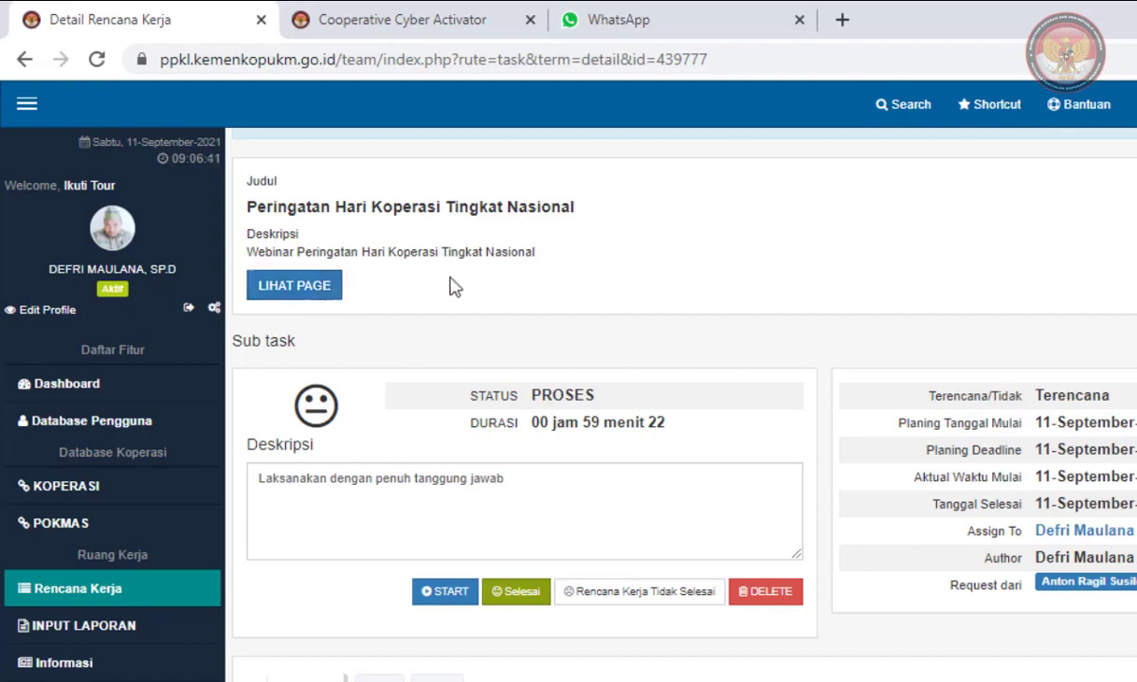
scroll(453, 287, up, 1)
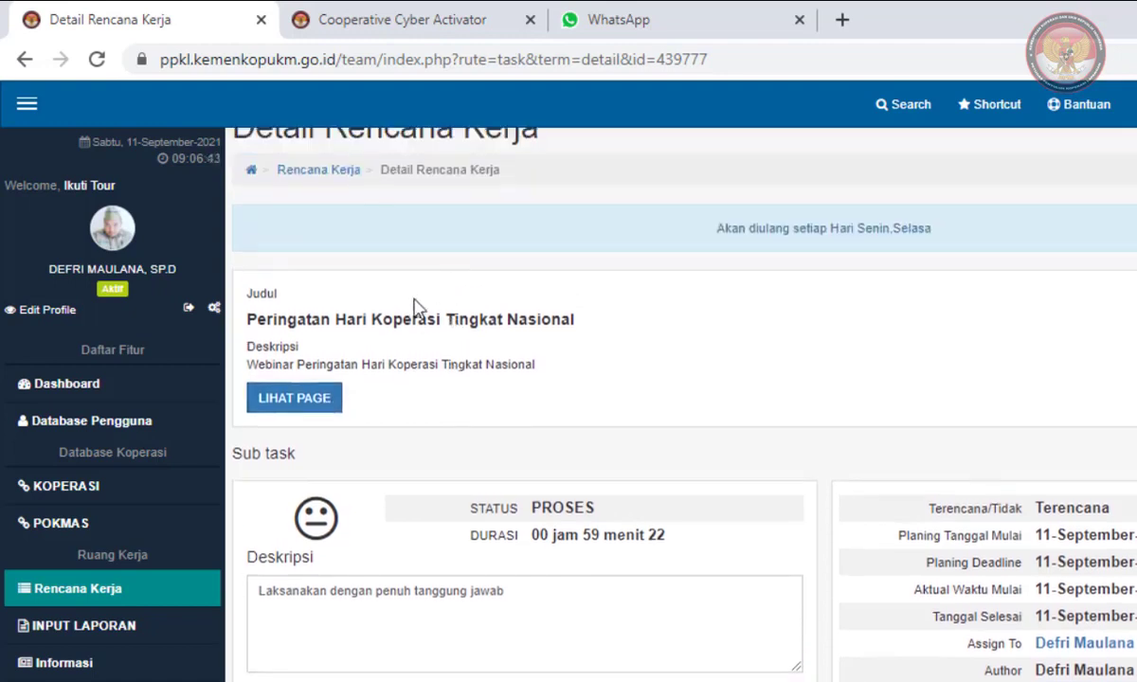
click(317, 415)
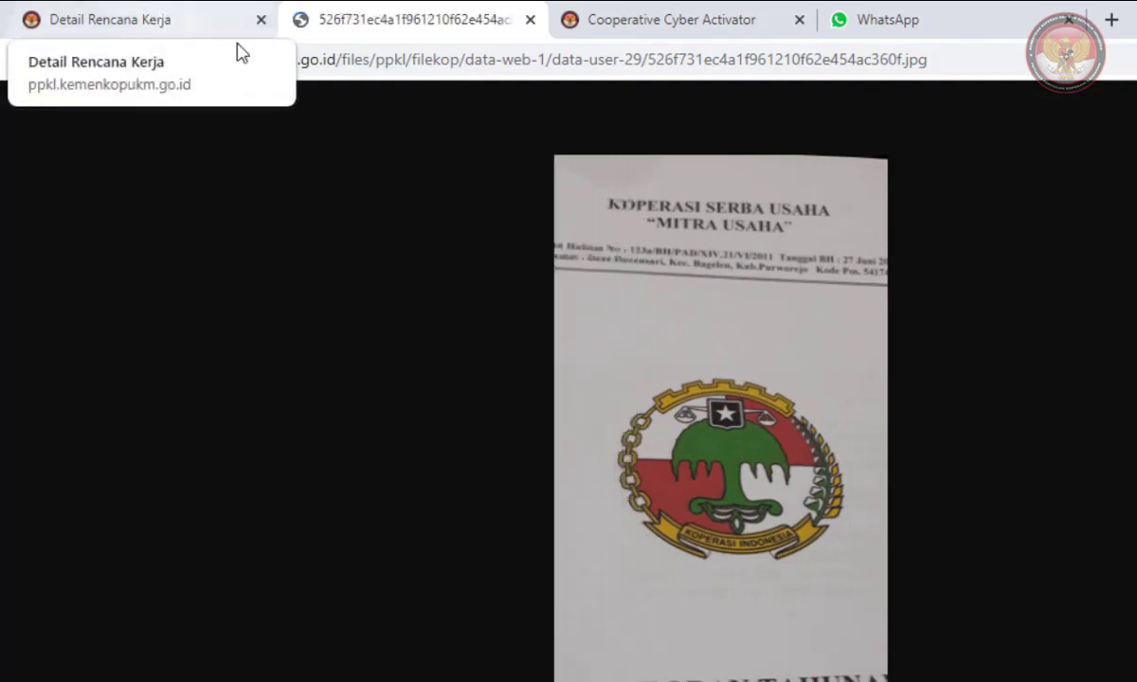
click(159, 28)
scroll(691, 523, down, 2)
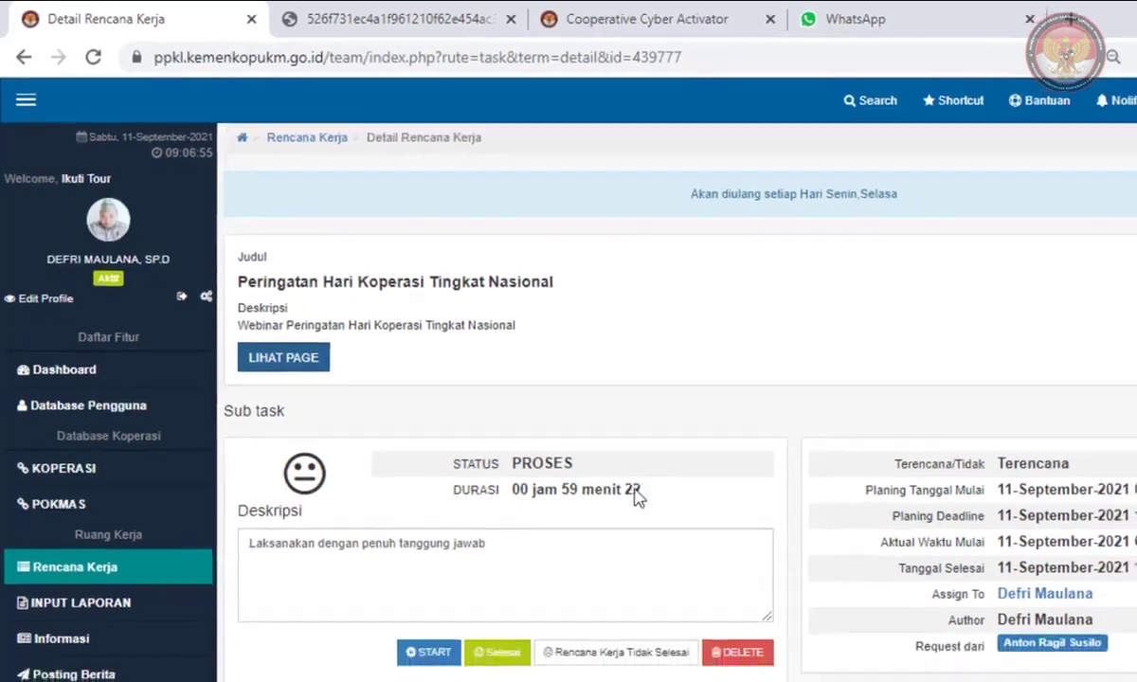
scroll(207, 327, up, 2)
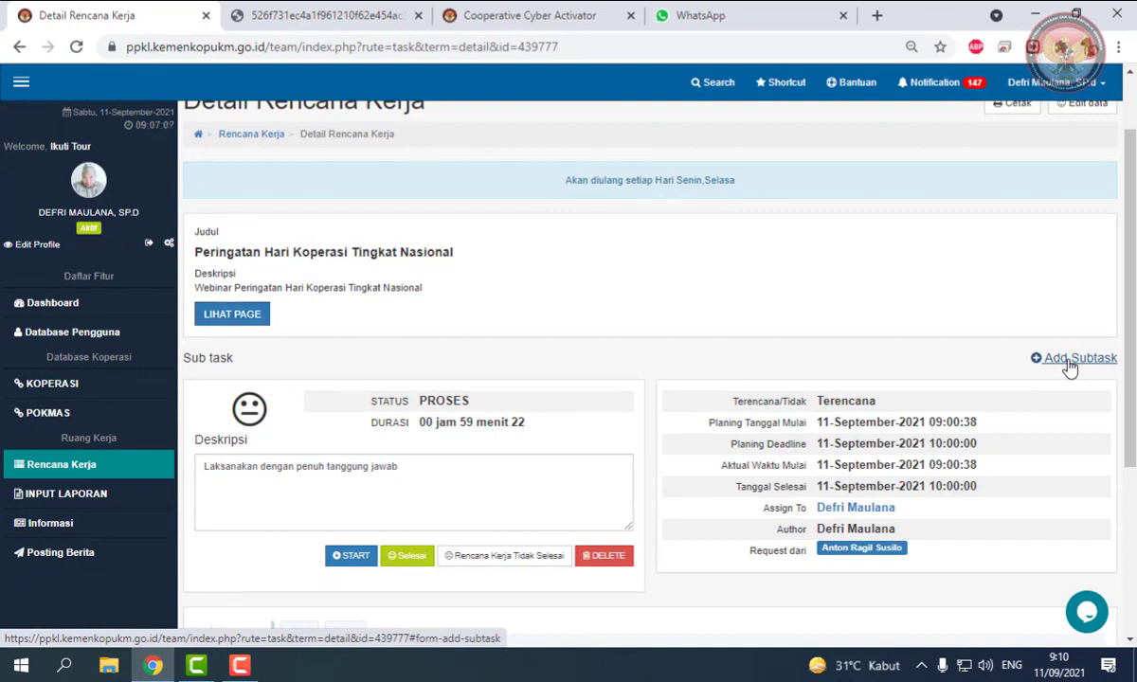
Step: Add a subtask named "Upacara" to the work plan
click(1069, 365)
click(232, 388)
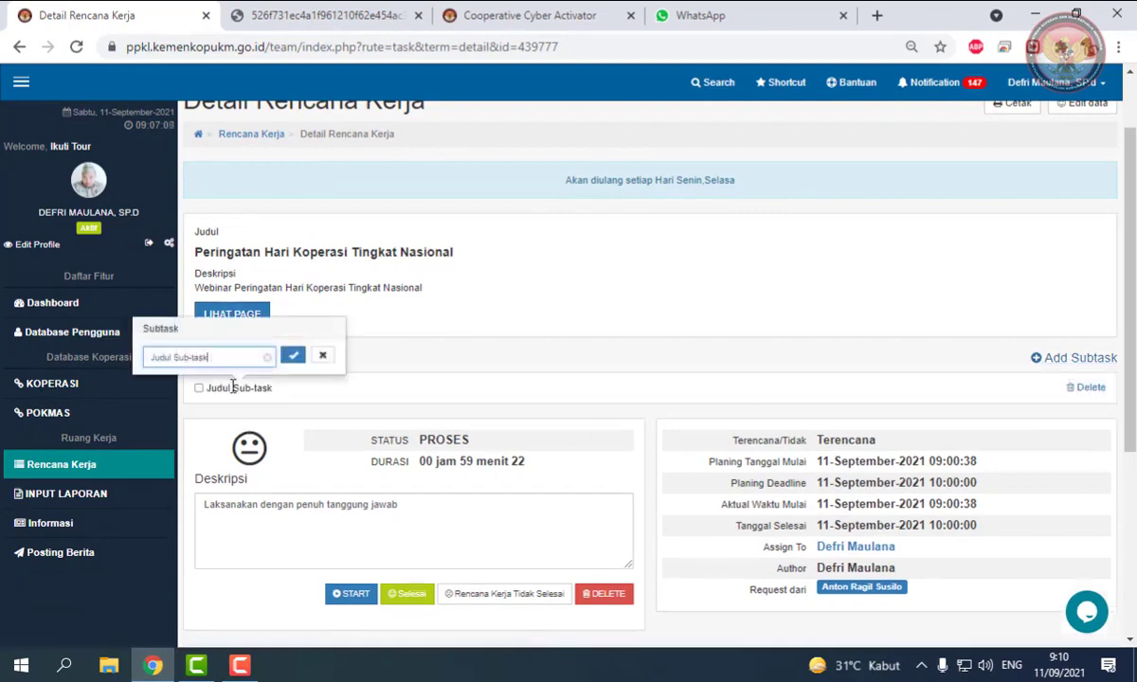
key(BackSpace)
key(BackSpace)
key(BackSpace)
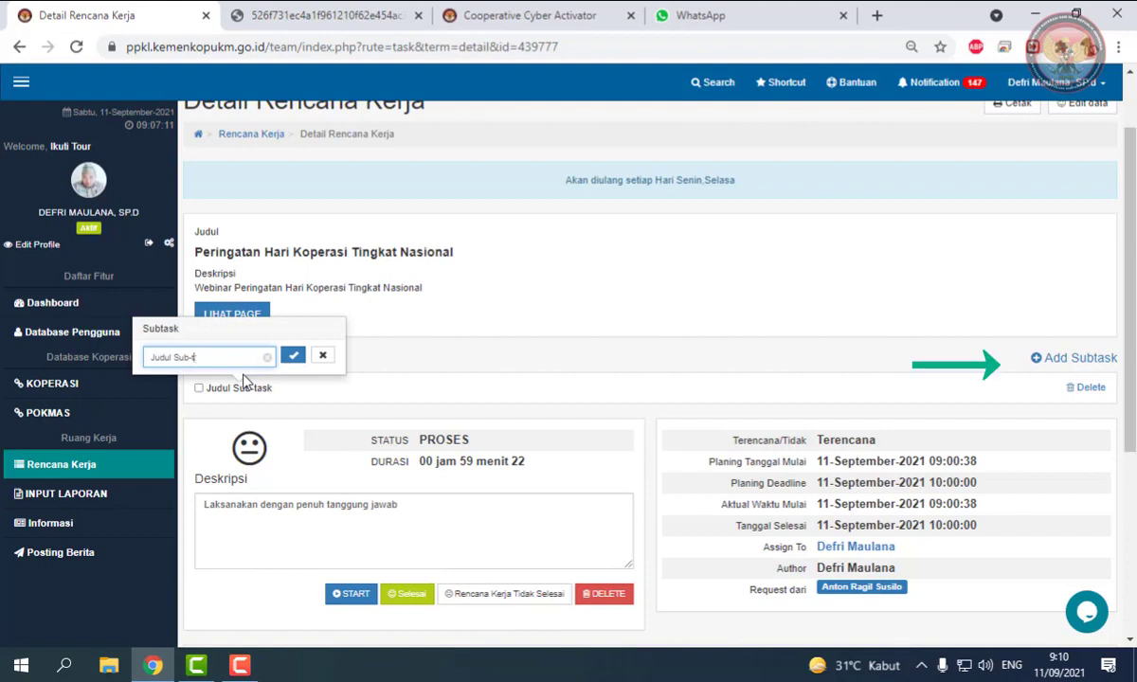
key(BackSpace)
key(BackSpace)
key(BackSpace)
key(BackSpace)
key(BackSpace)
key(BackSpace)
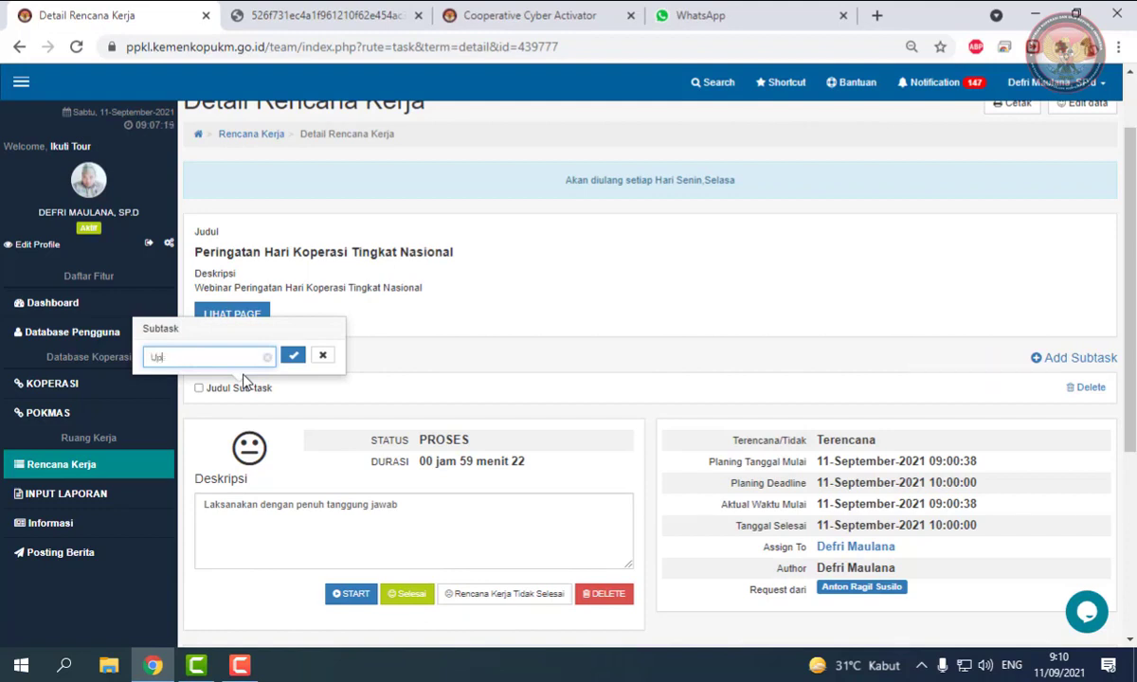
click(293, 357)
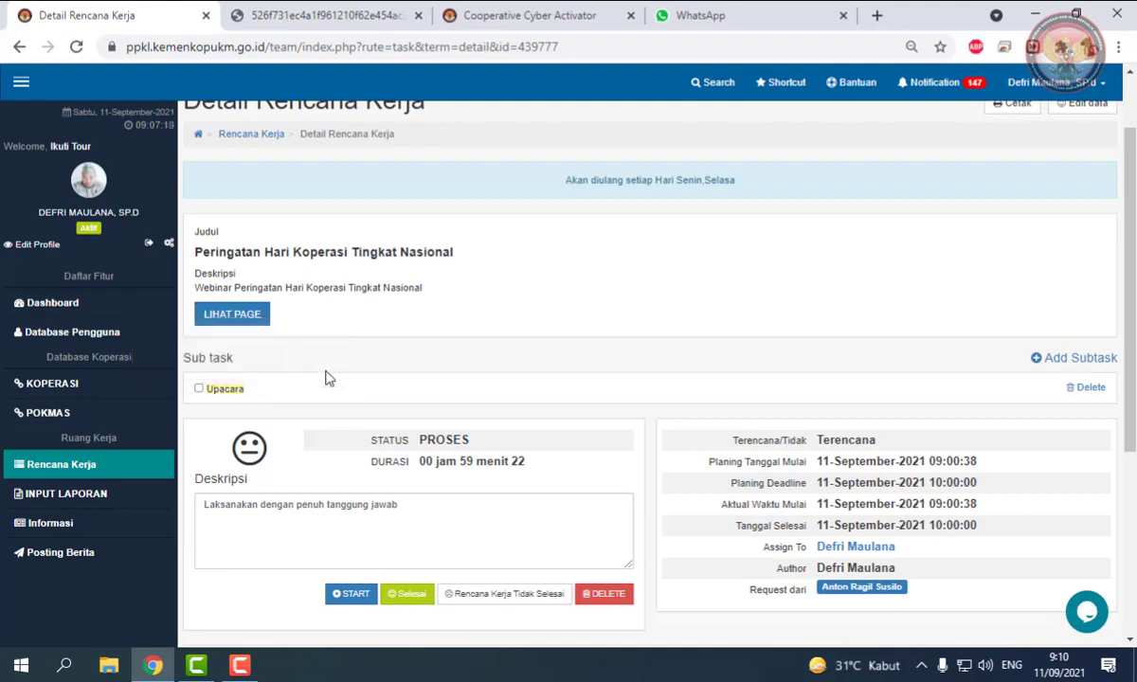
Step: Examine the work plan's comment entry area, Deskripsi and subtask sections
scroll(343, 400, down, 2)
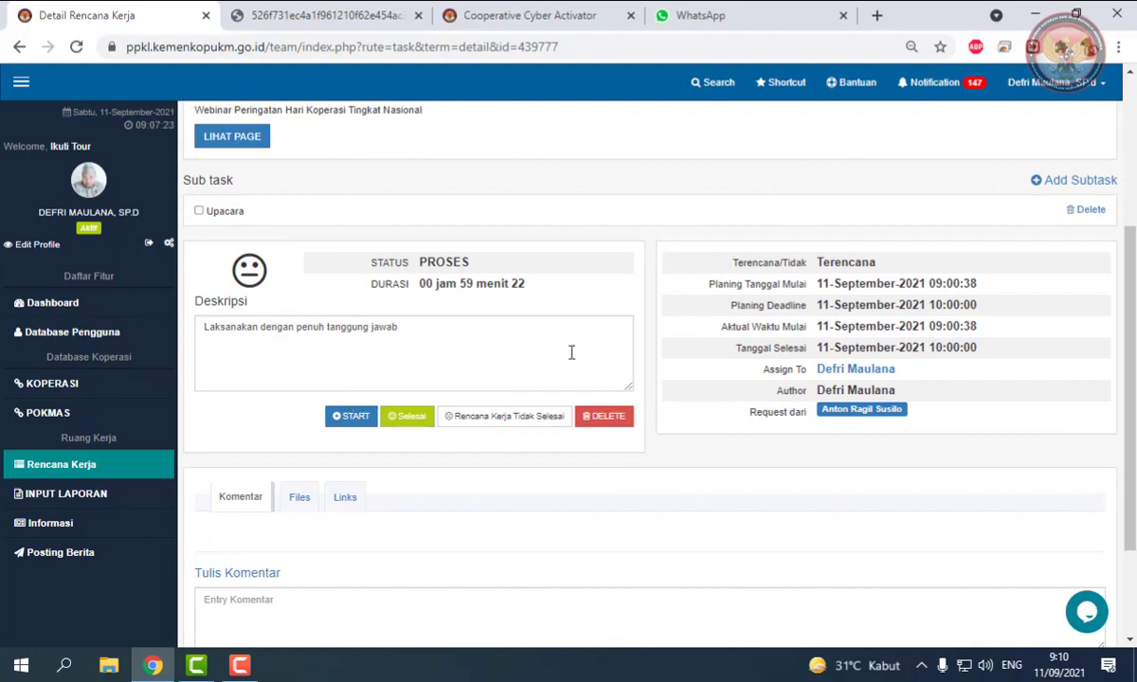
scroll(648, 424, down, 1)
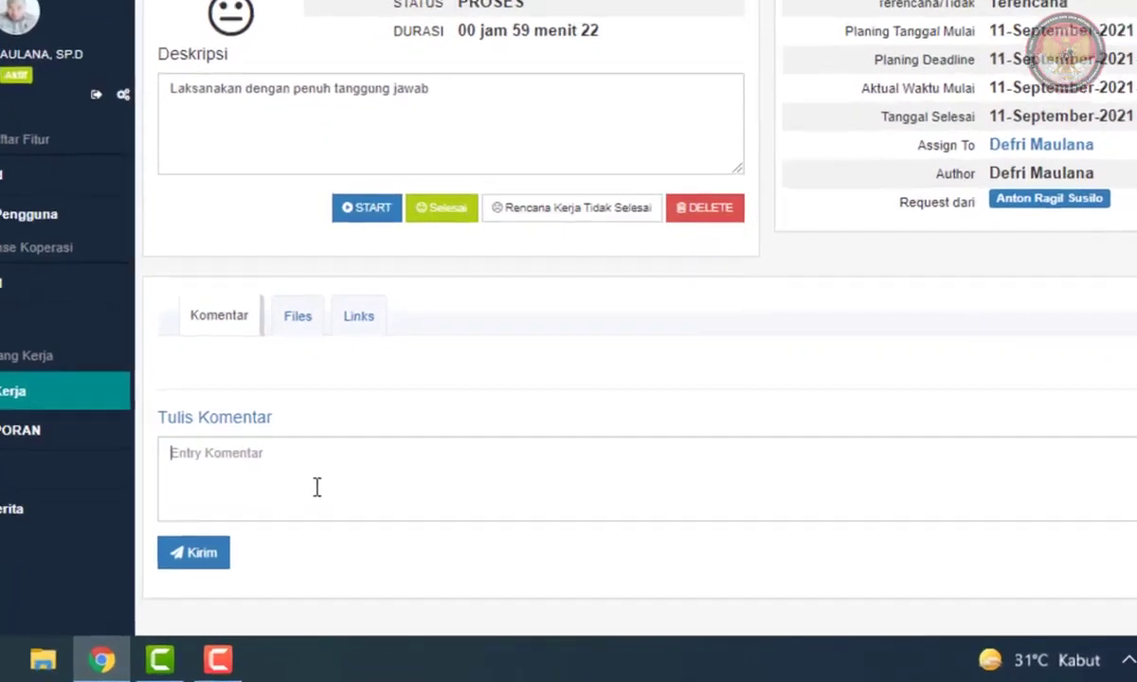
click(315, 534)
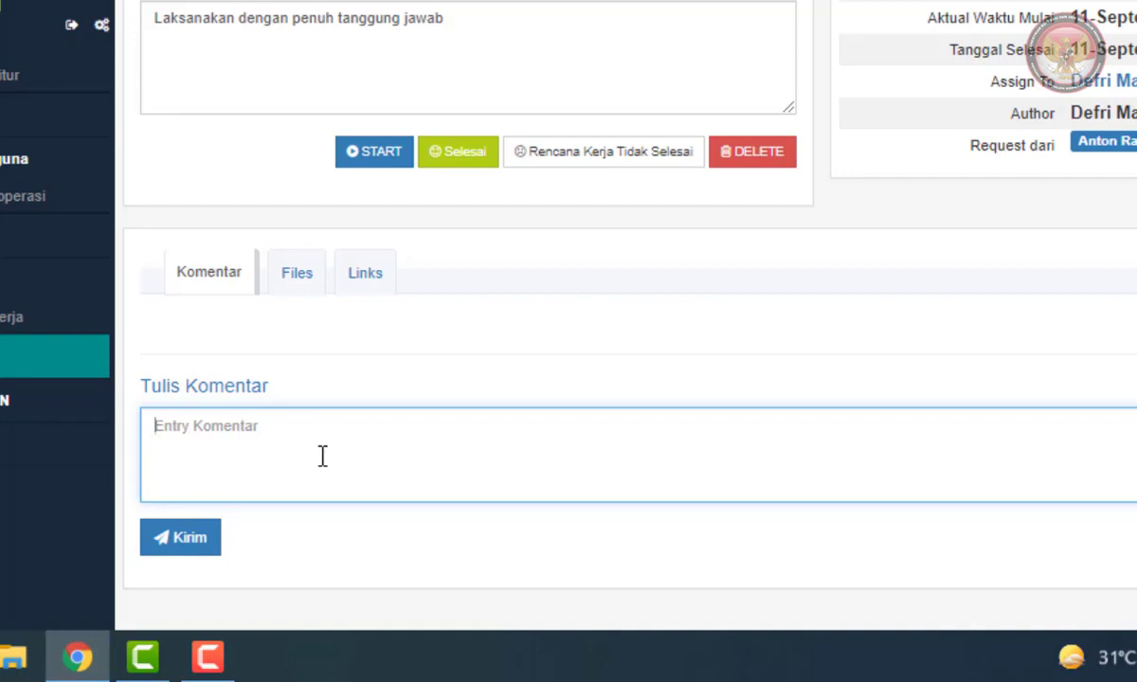
click(446, 19)
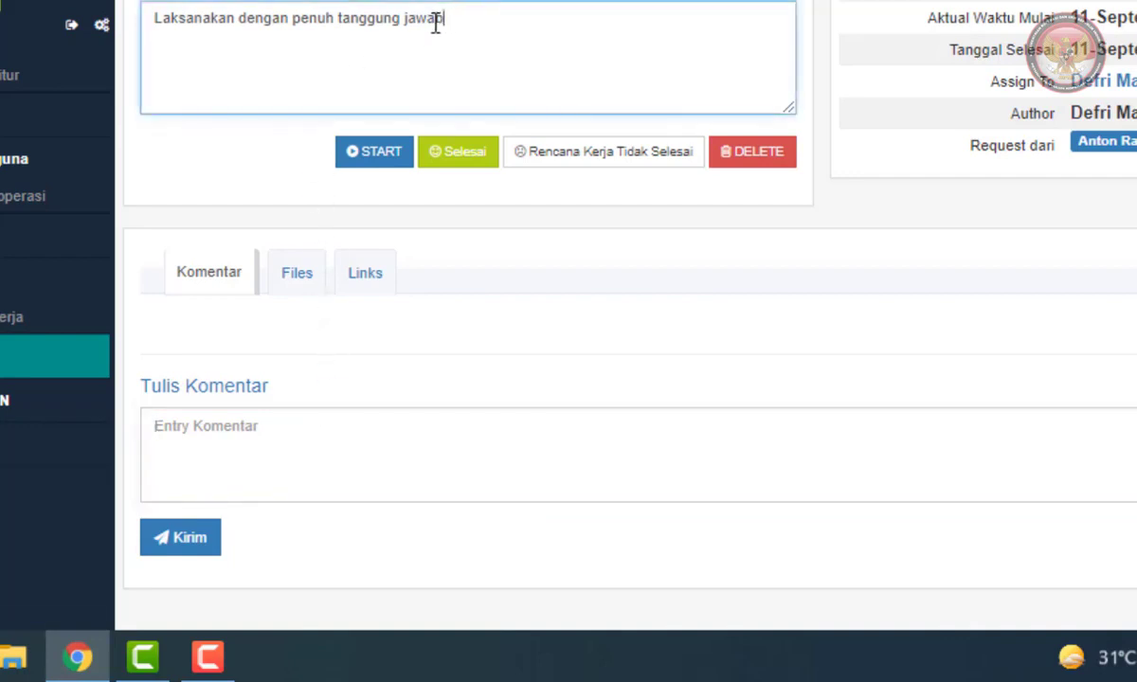
scroll(418, 38, up, 3)
scroll(410, 43, down, 1)
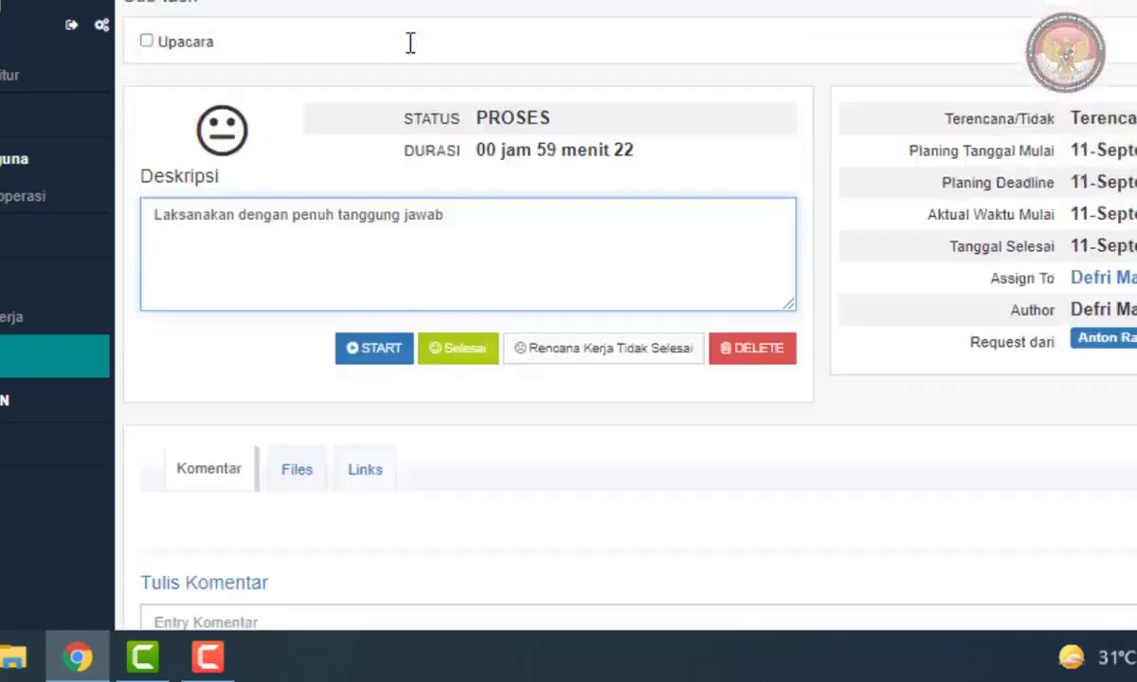
scroll(409, 42, up, 1)
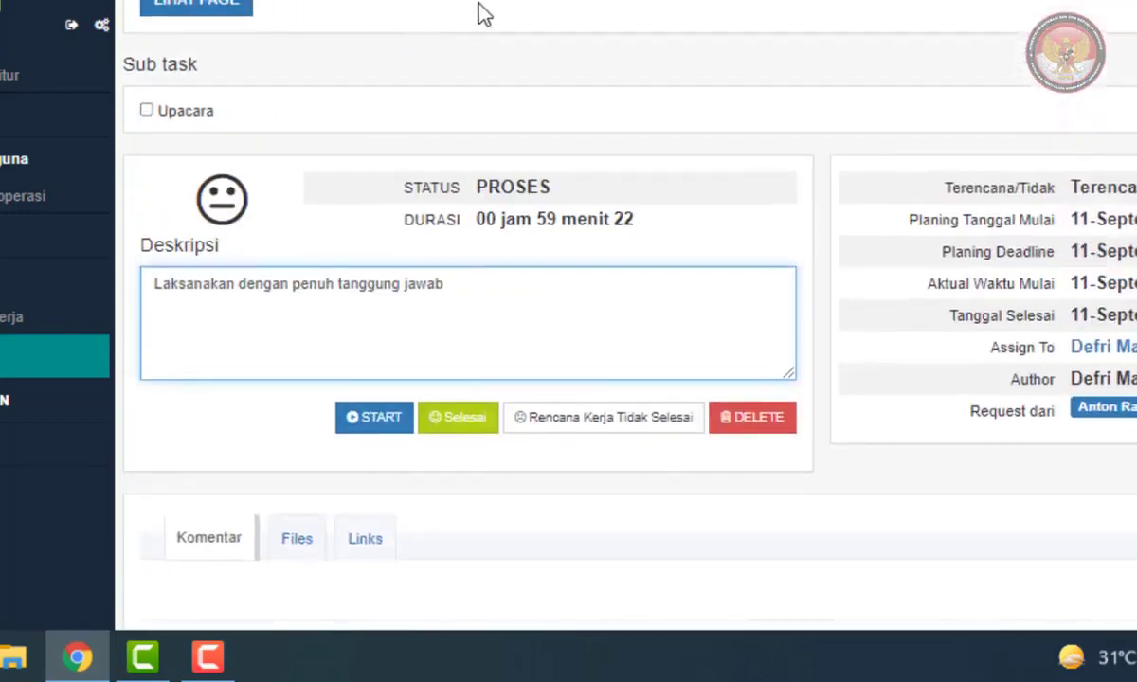
scroll(475, 38, down, 3)
Step: Open the work plan's Files section and look over its file upload options
click(301, 285)
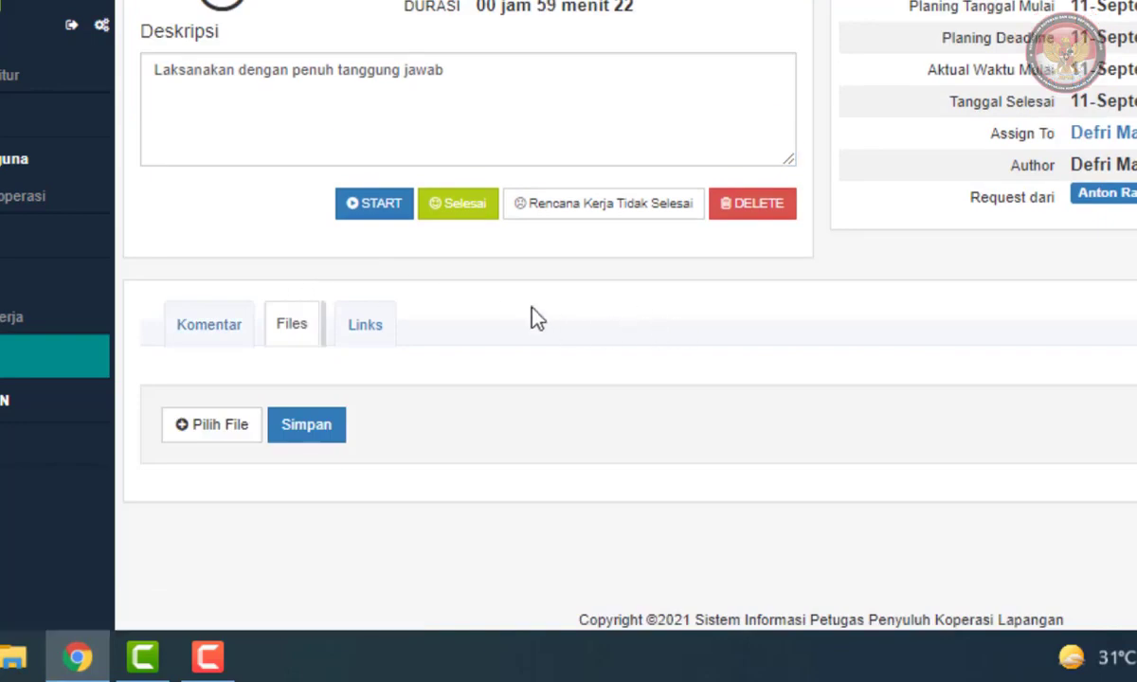
scroll(530, 317, up, 3)
scroll(531, 312, down, 3)
scroll(531, 303, up, 2)
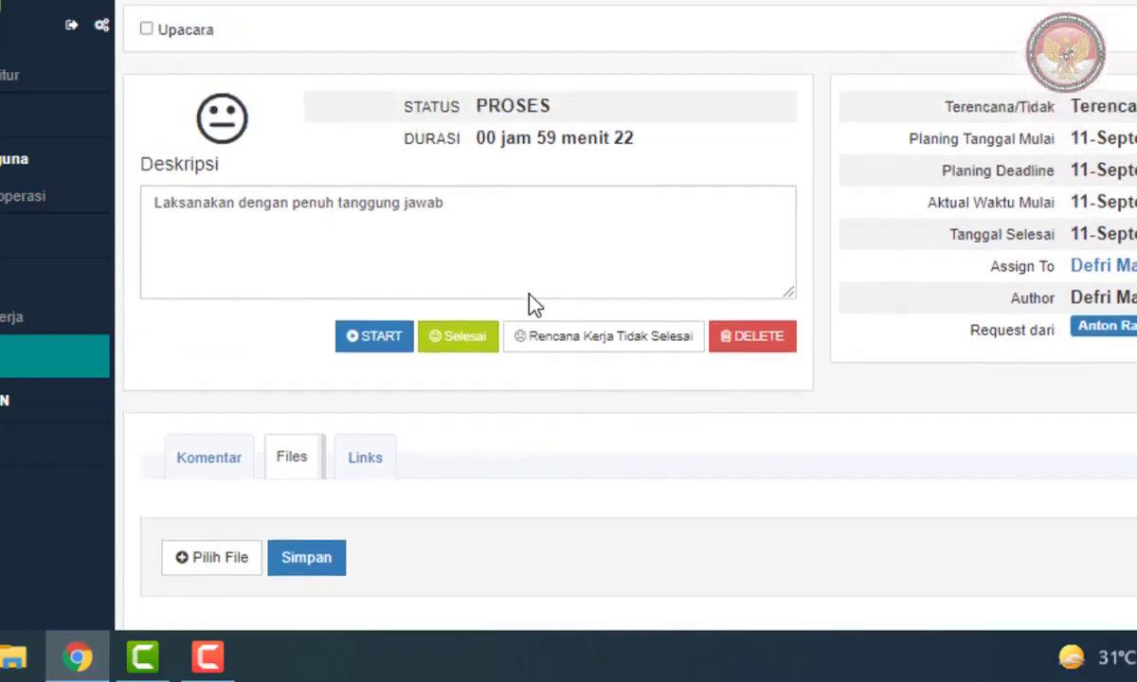
Step: Open the work plan's Links section and enter "Webinar" as the link's Nama
click(379, 474)
scroll(512, 408, down, 2)
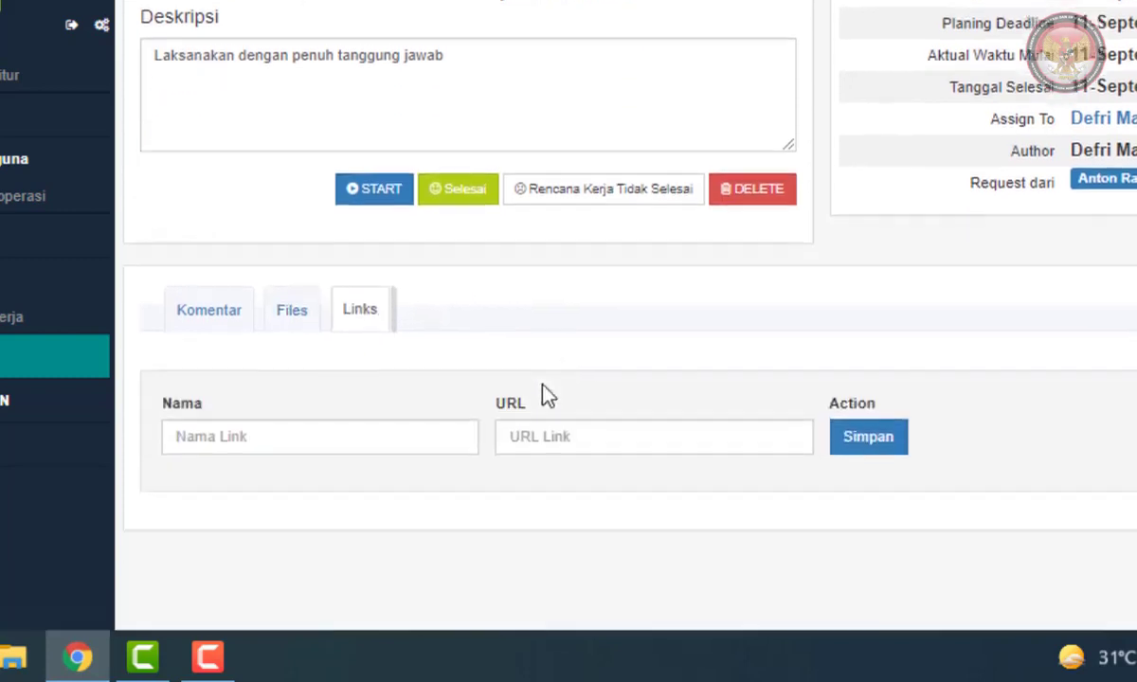
click(414, 411)
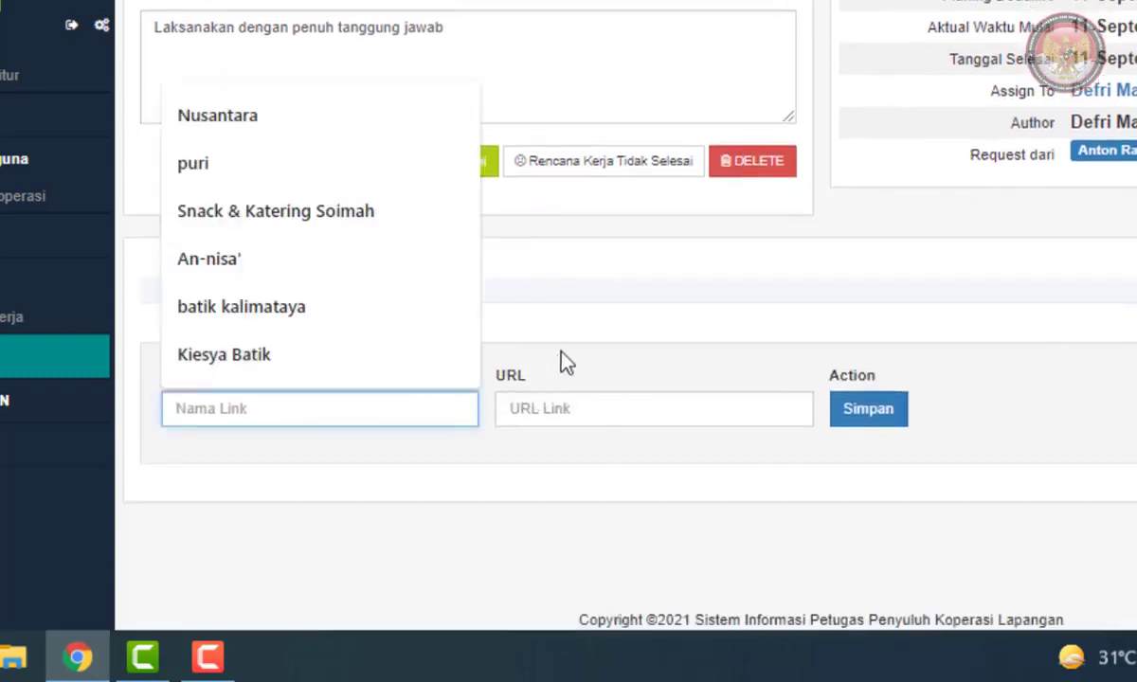
click(625, 389)
click(362, 415)
text(Webinar)
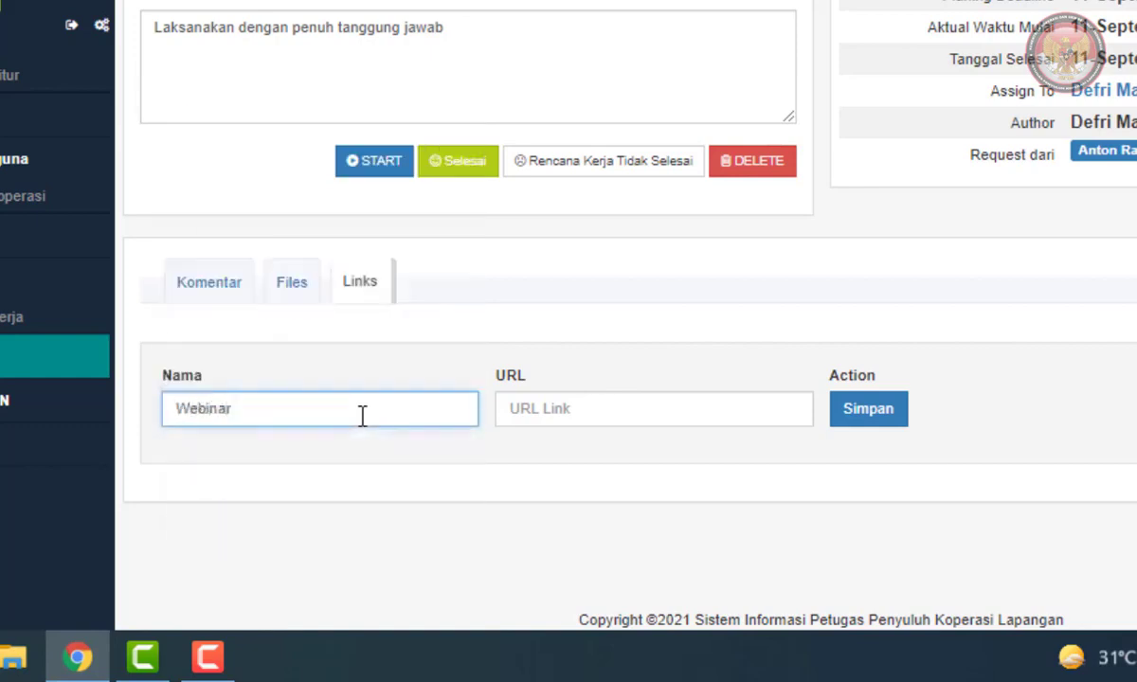
click(593, 406)
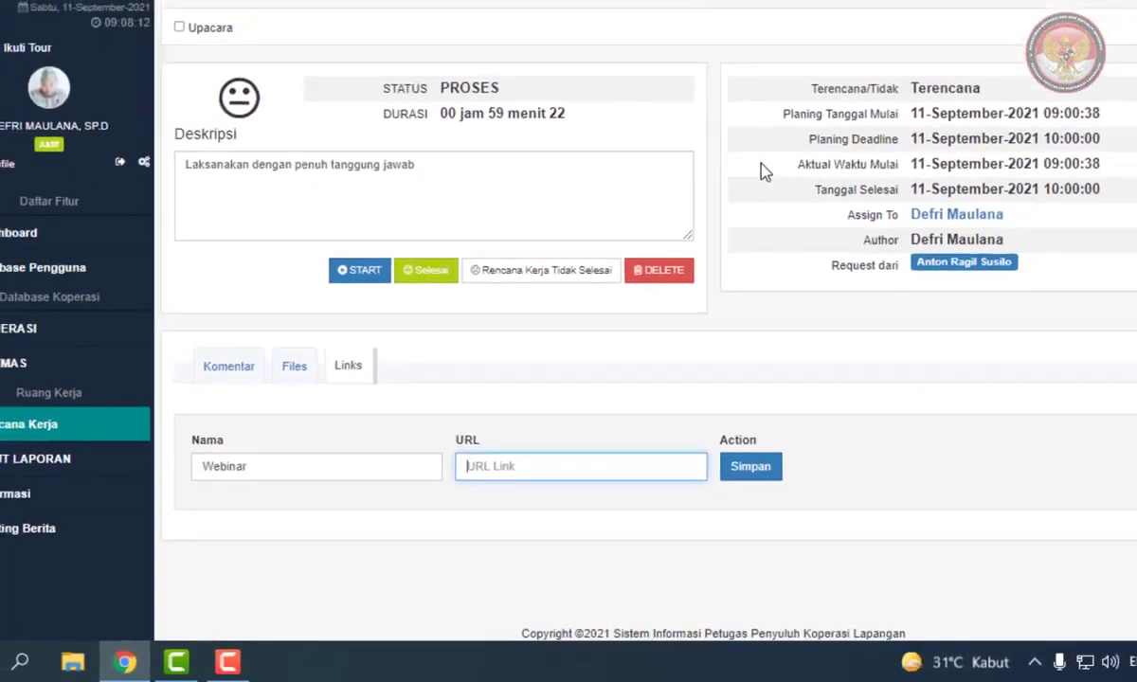
Step: Review the full work plan detail page, from its title and schedule down to the Deskripsi and Links sections
scroll(761, 166, up, 2)
scroll(761, 166, up, 2)
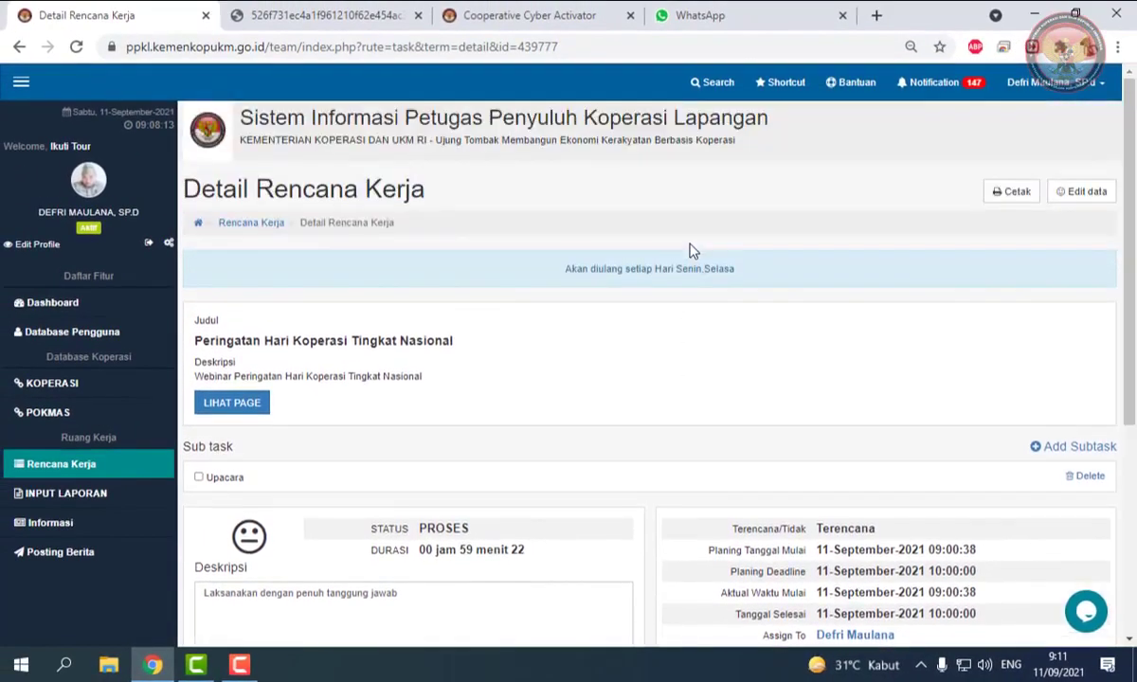
scroll(761, 166, down, 2)
scroll(690, 251, down, 1)
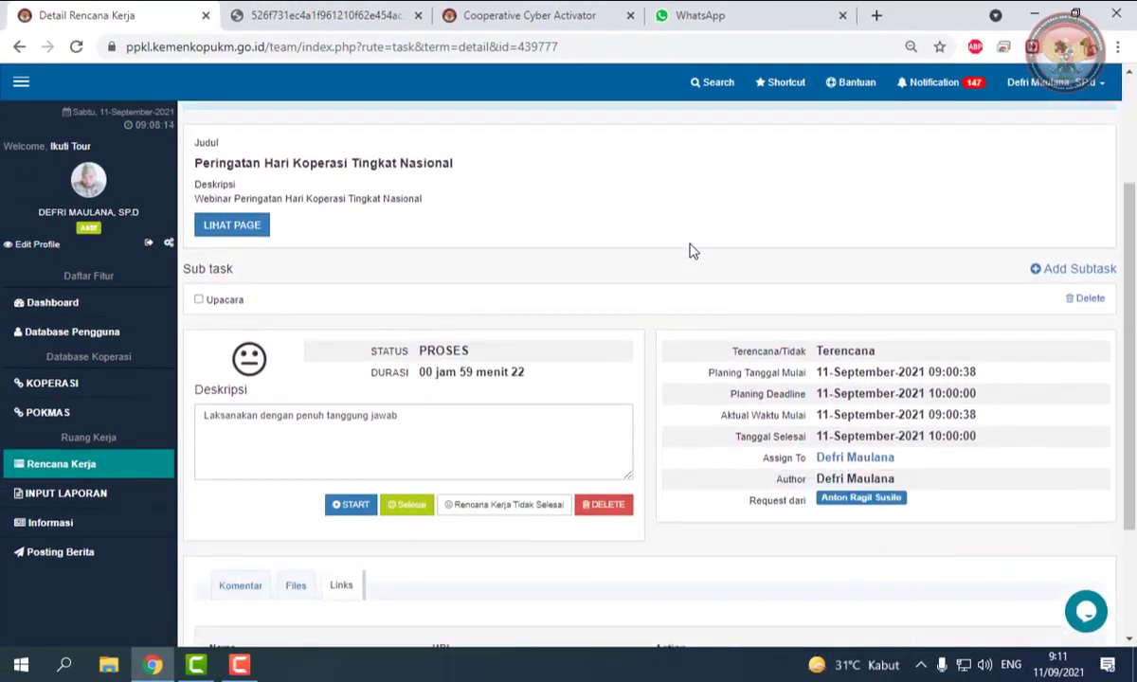
click(414, 422)
scroll(414, 422, down, 2)
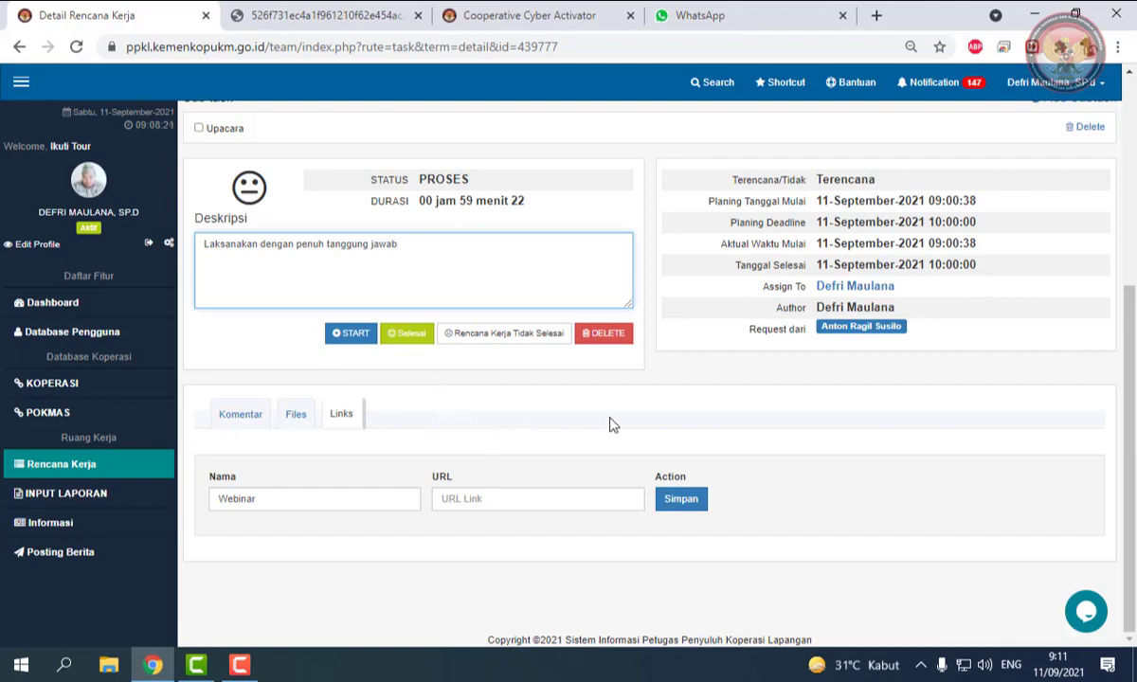
scroll(616, 425, up, 3)
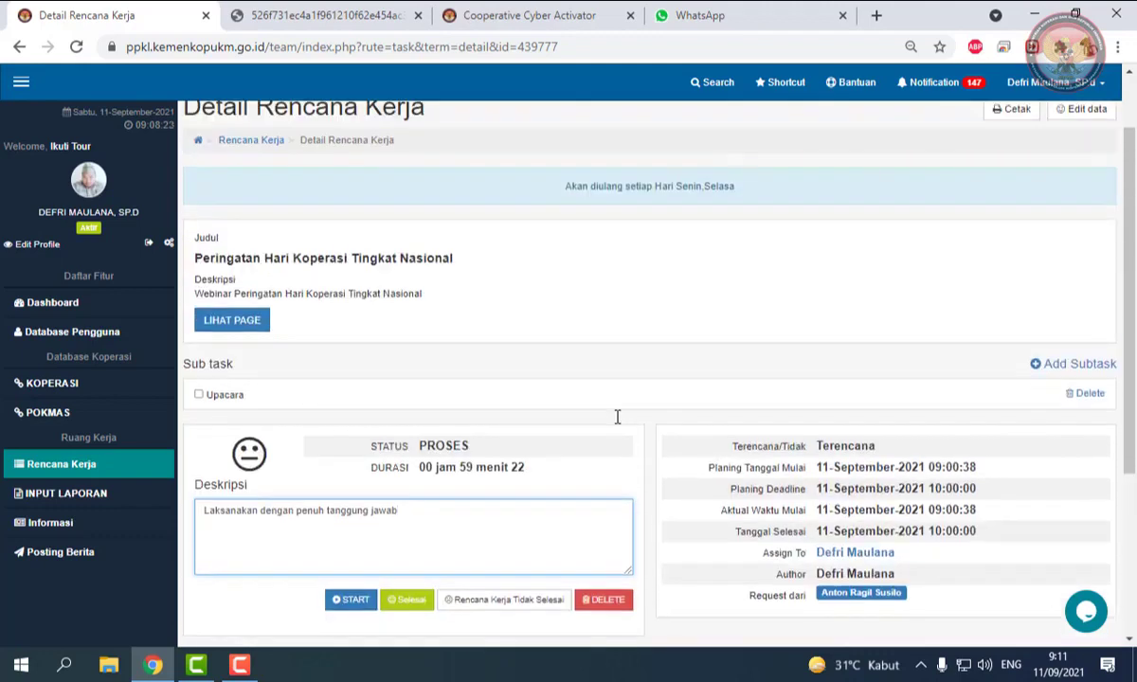
scroll(617, 418, down, 1)
scroll(614, 419, up, 2)
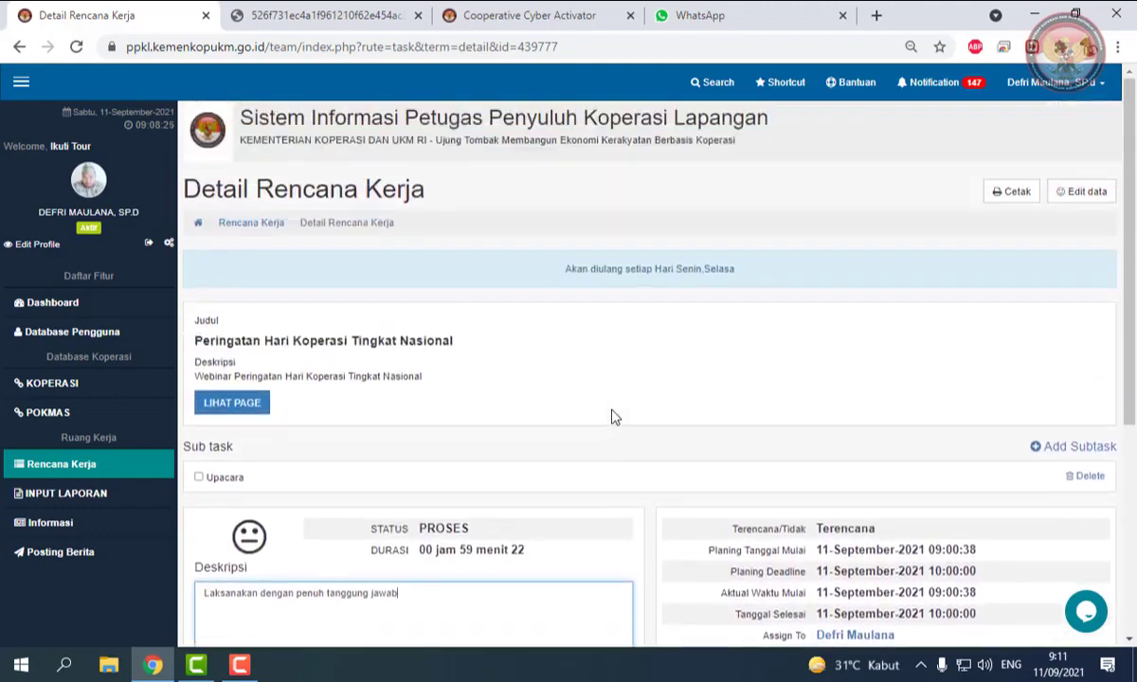
scroll(614, 419, down, 3)
scroll(614, 417, down, 1)
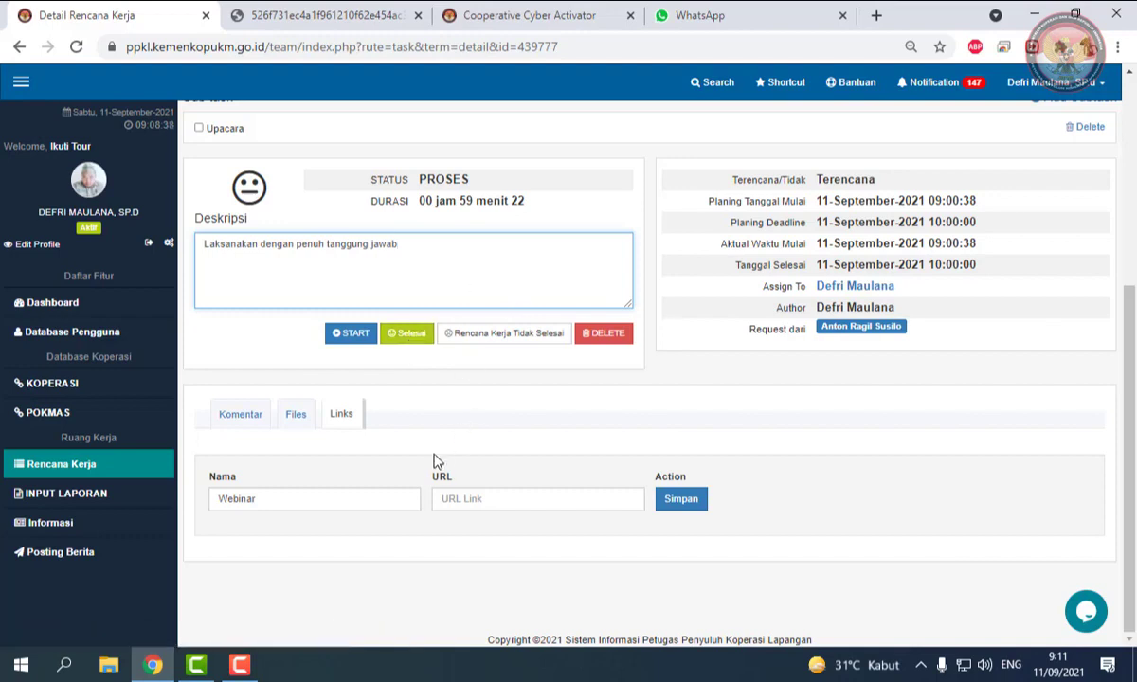
Step: Return to the work plan's Komentar section and examine the Tulis Komentar entry area
click(252, 423)
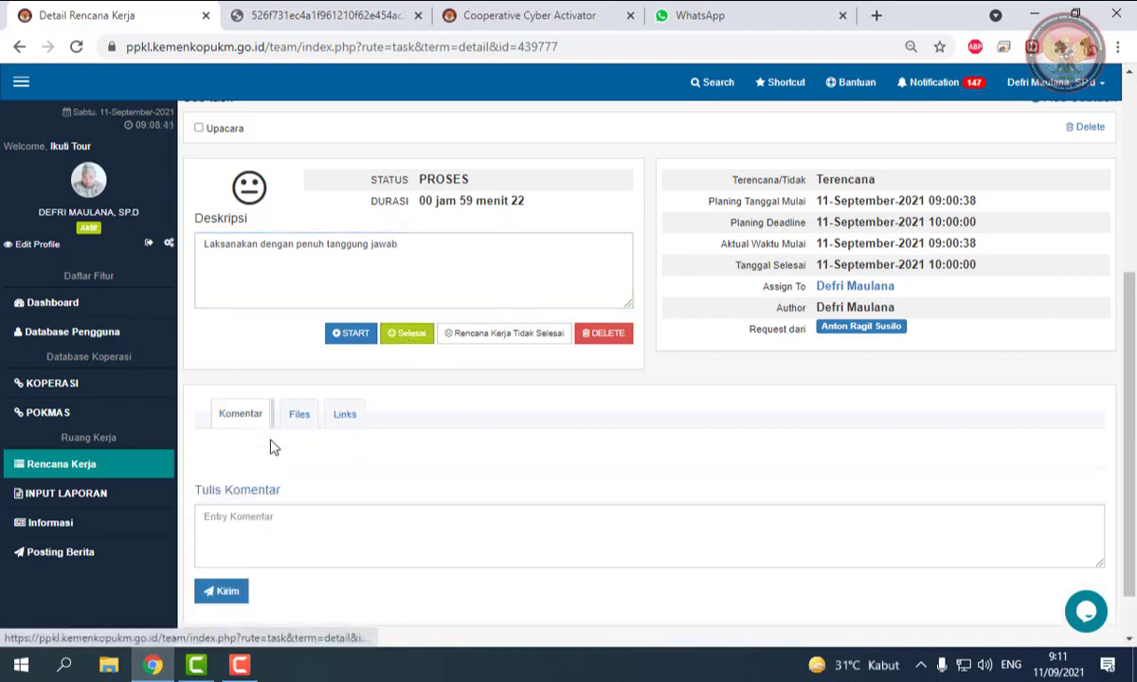
click(309, 530)
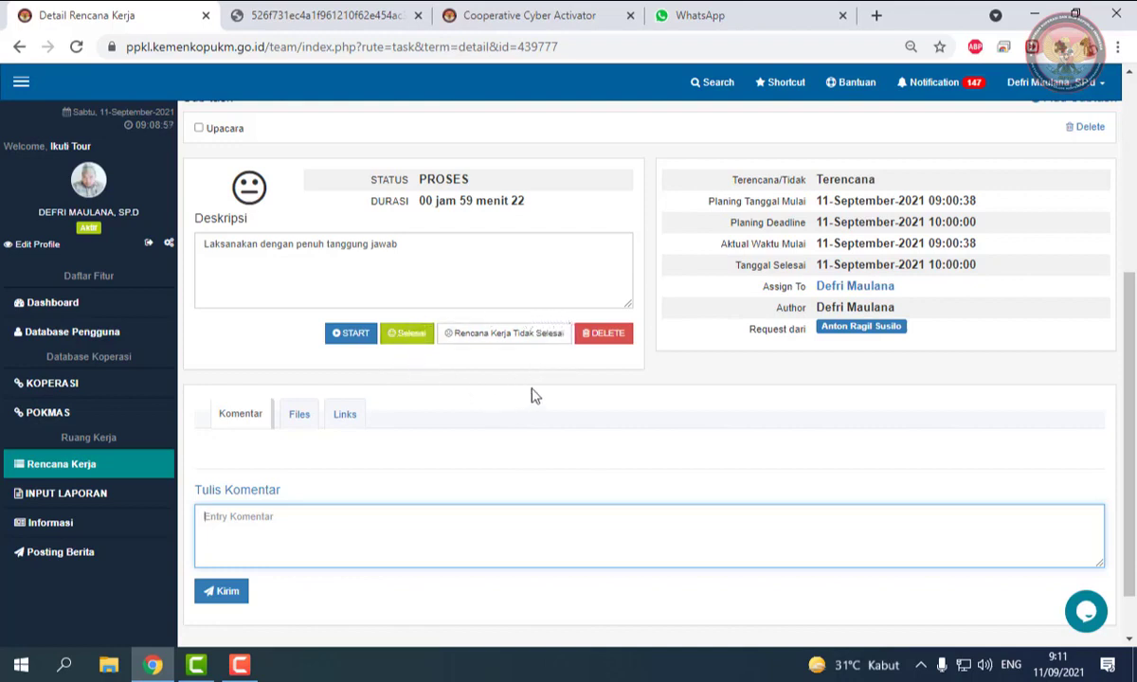
scroll(550, 295, up, 1)
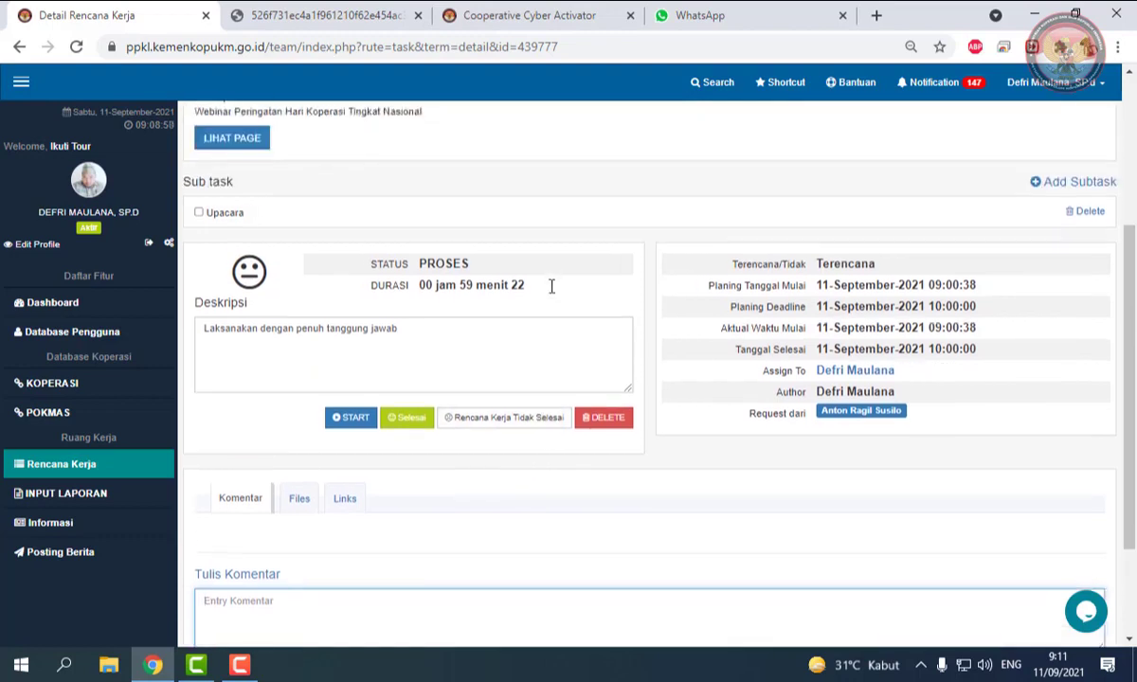
scroll(551, 292, down, 1)
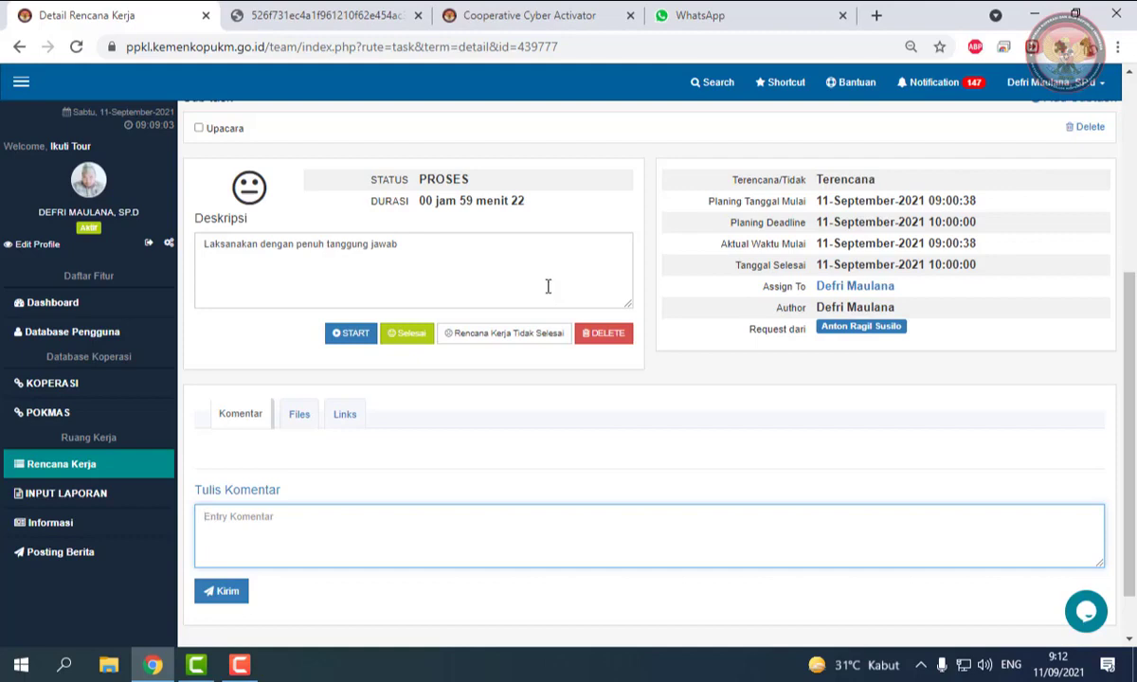
Step: Mark the work plan as finished (Selesai) and check its updated status section
scroll(522, 286, up, 3)
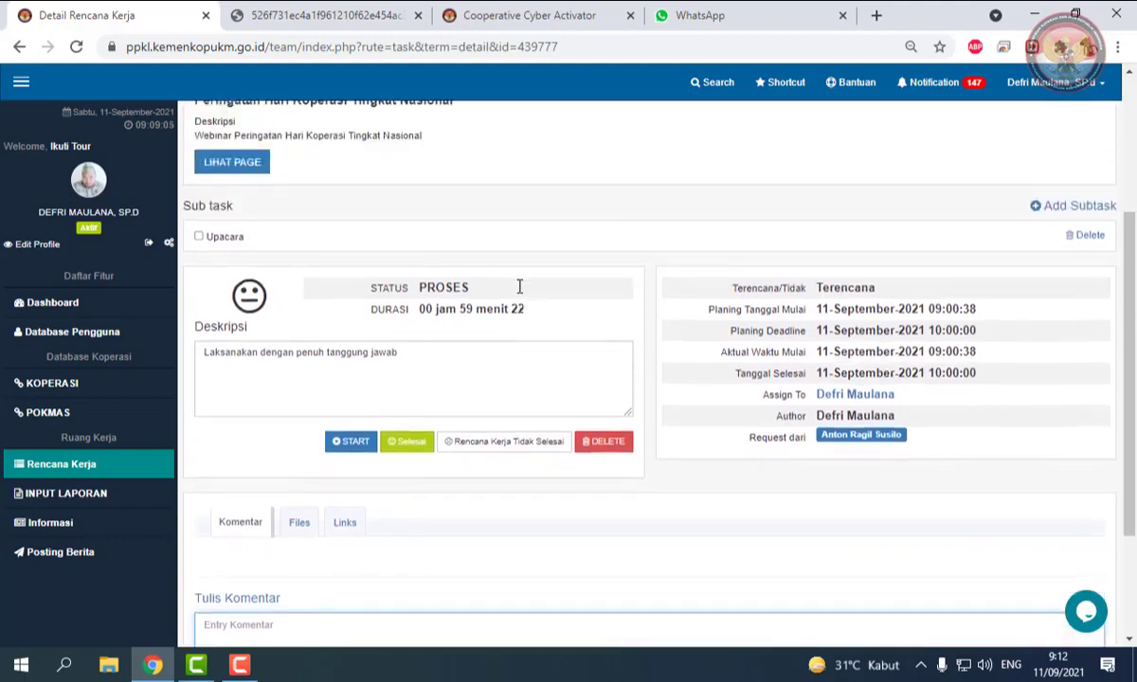
scroll(519, 286, down, 2)
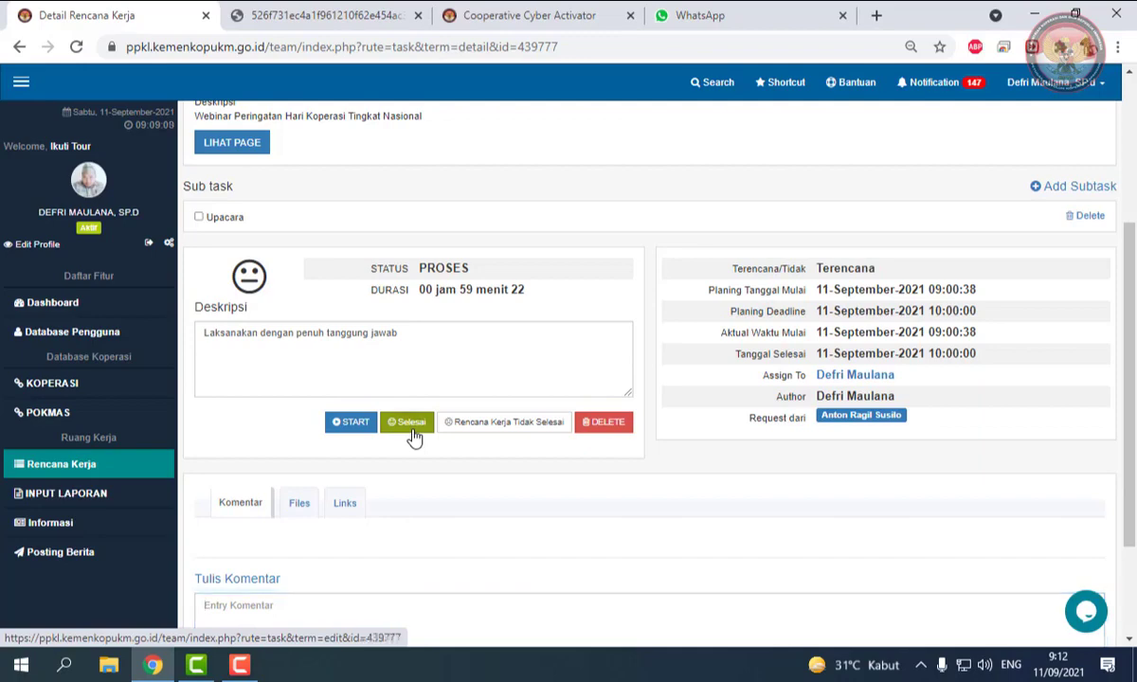
click(413, 436)
click(604, 433)
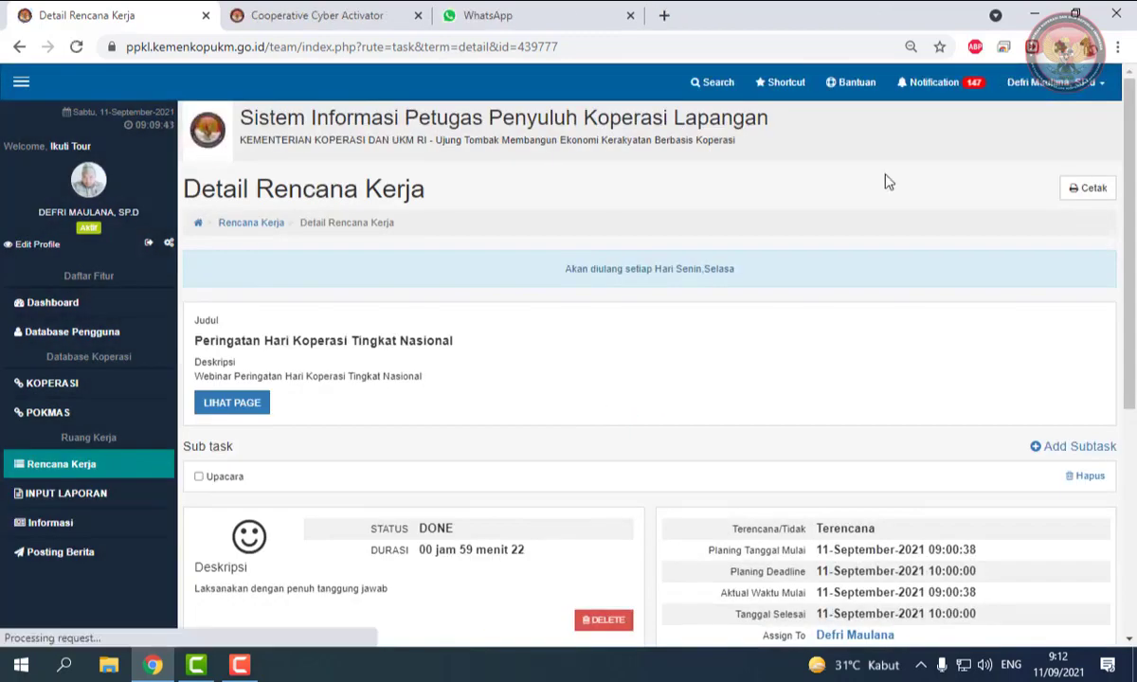
scroll(758, 251, down, 4)
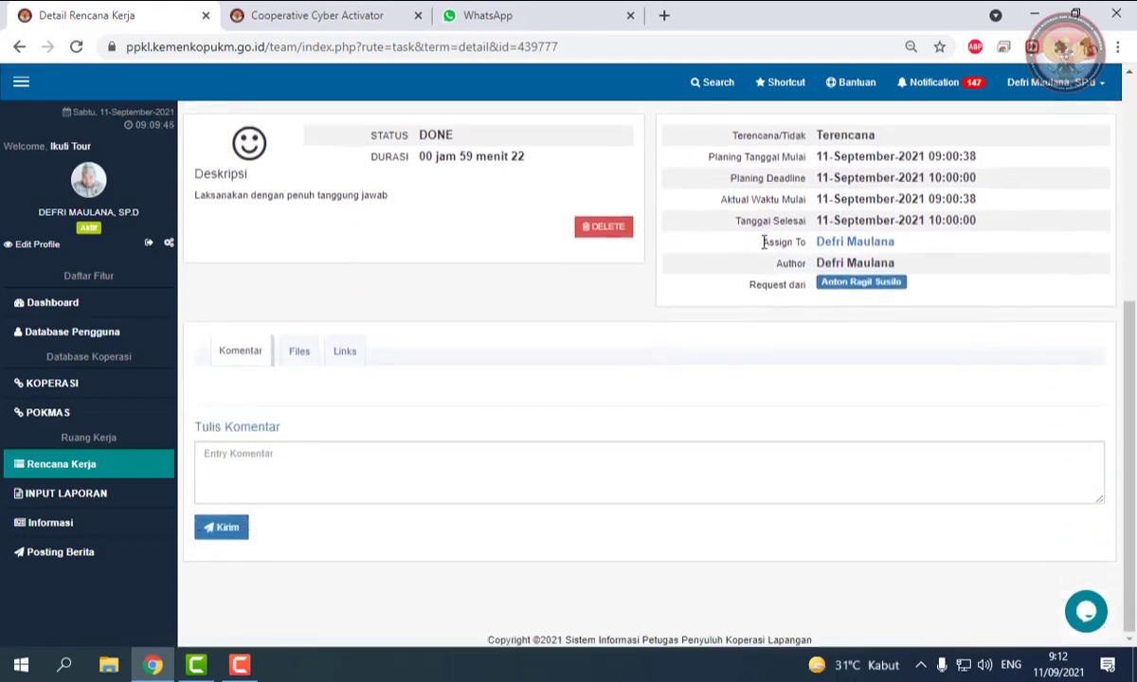
Step: Review the finished work plan's details, open its printable version, and return to the detail page
scroll(763, 246, up, 3)
scroll(763, 245, up, 2)
scroll(763, 241, down, 3)
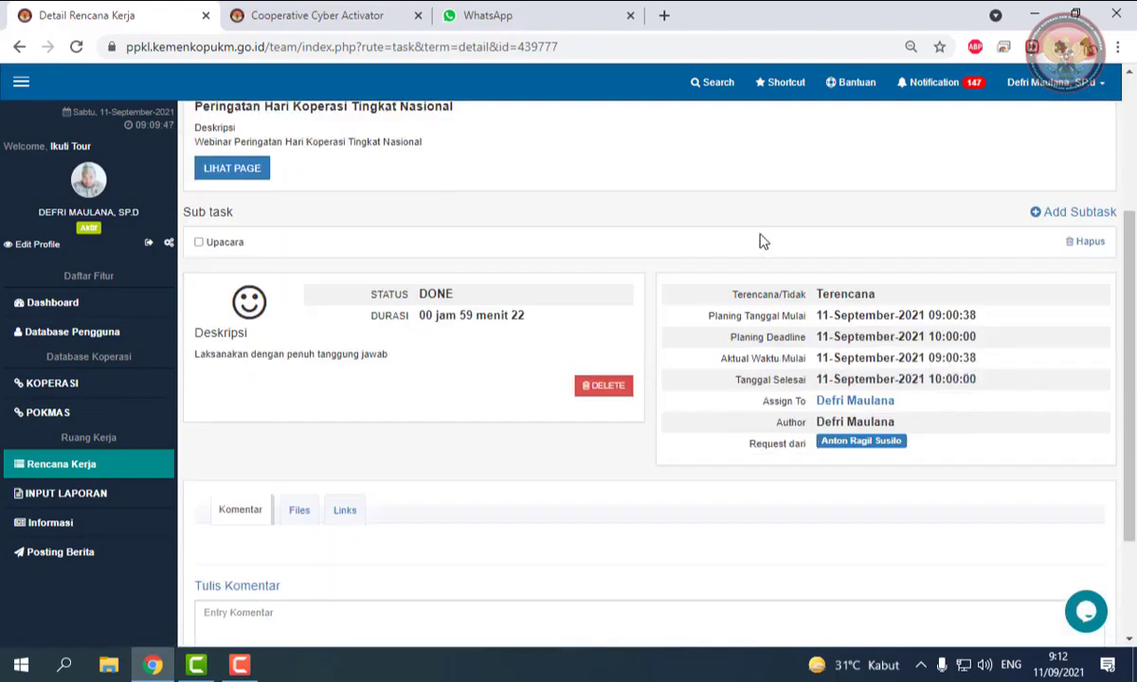
scroll(763, 241, down, 1)
scroll(763, 241, up, 4)
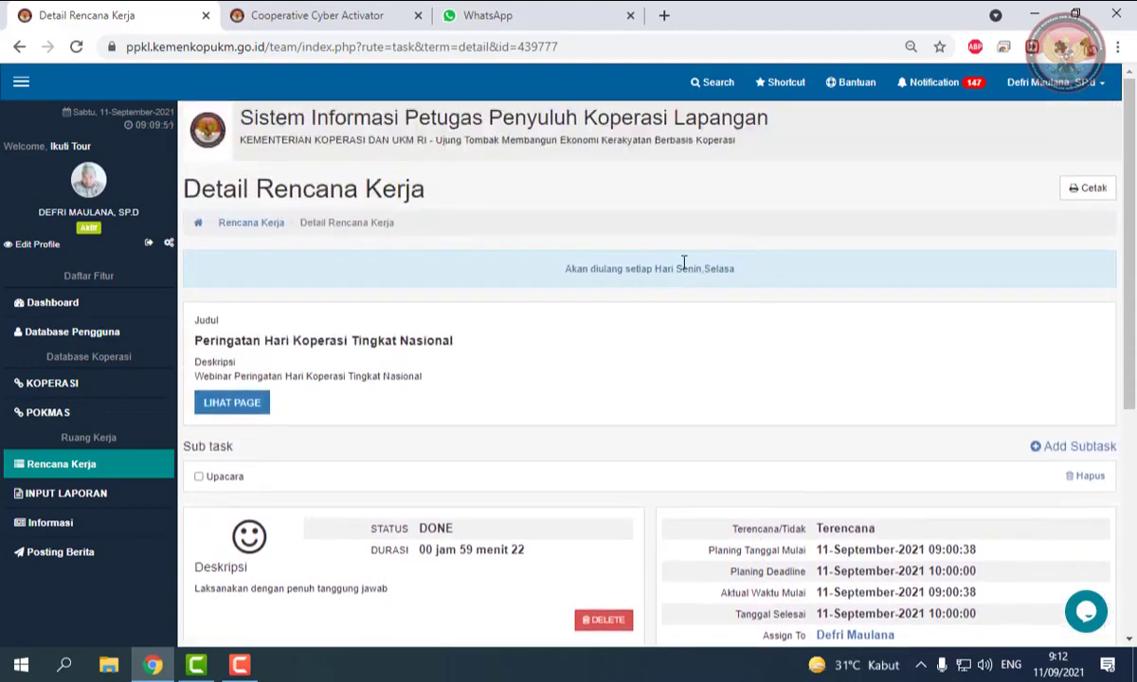
click(1090, 189)
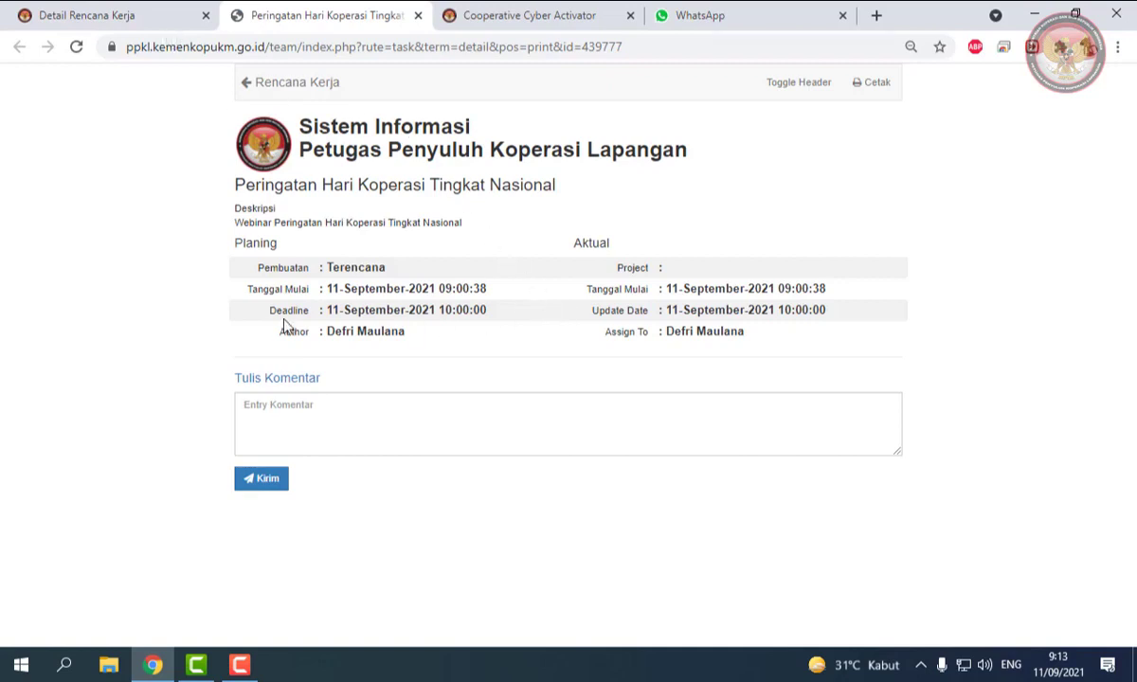
click(109, 14)
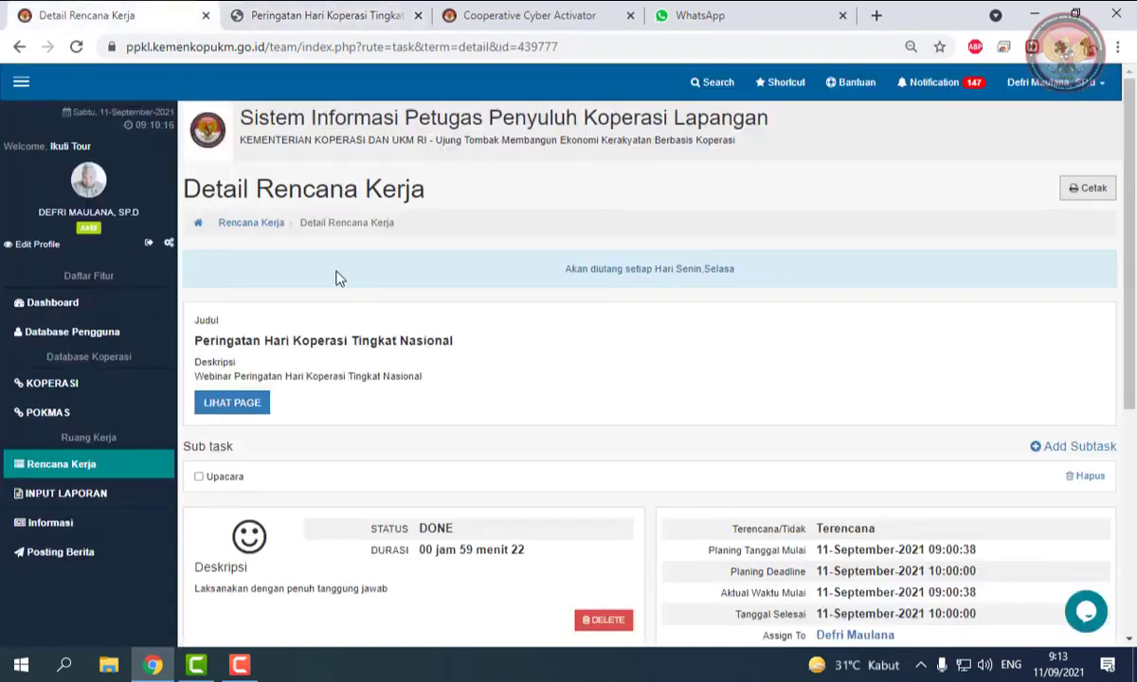
click(110, 468)
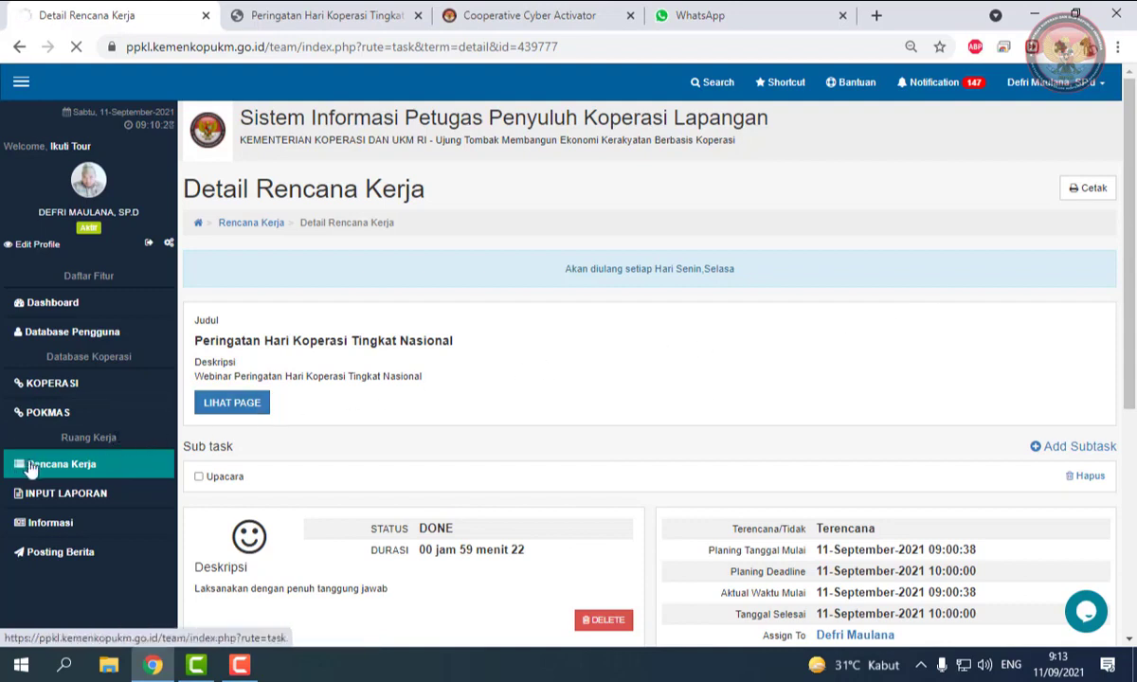
click(61, 465)
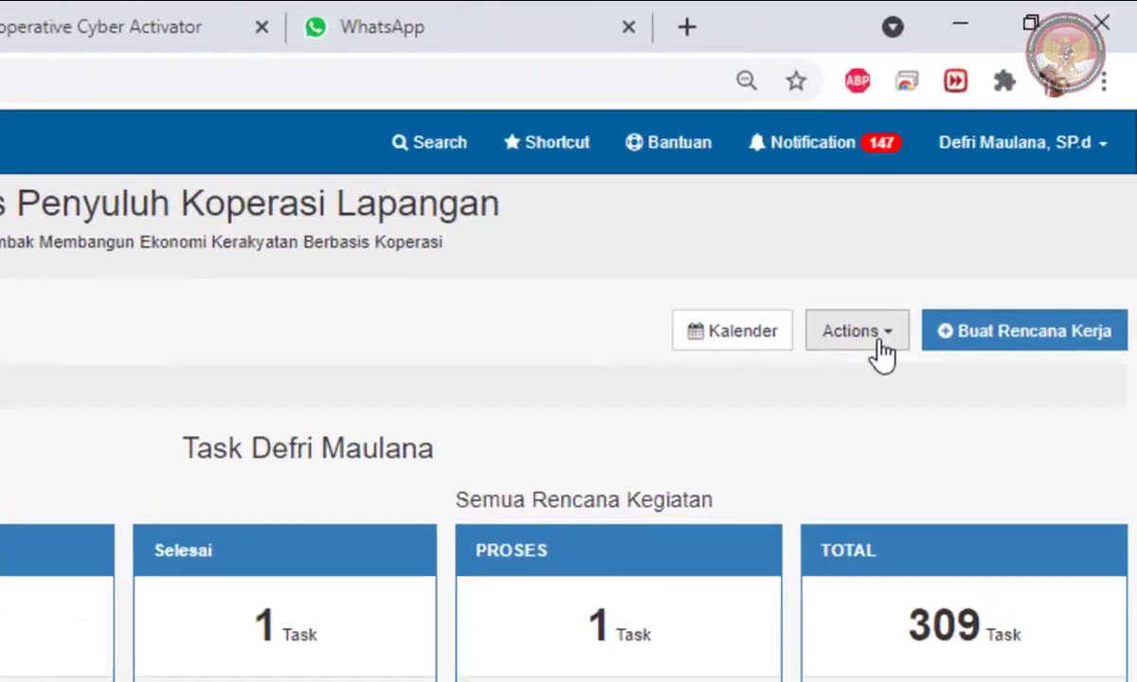
click(979, 214)
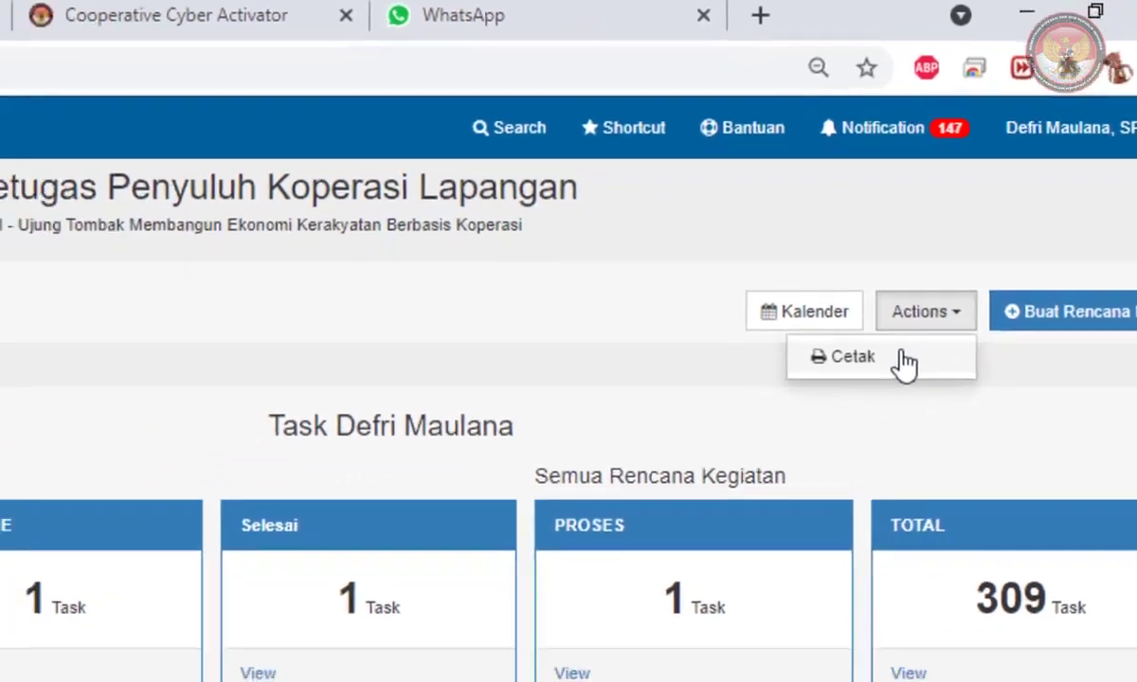
click(820, 406)
click(442, 173)
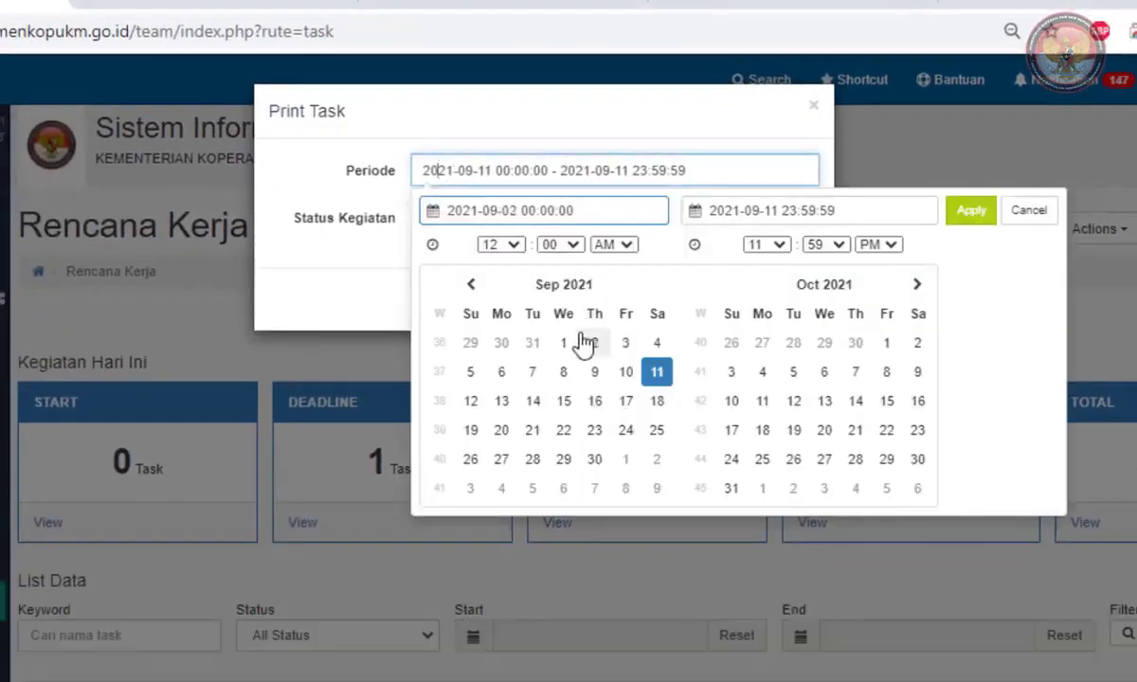
click(471, 284)
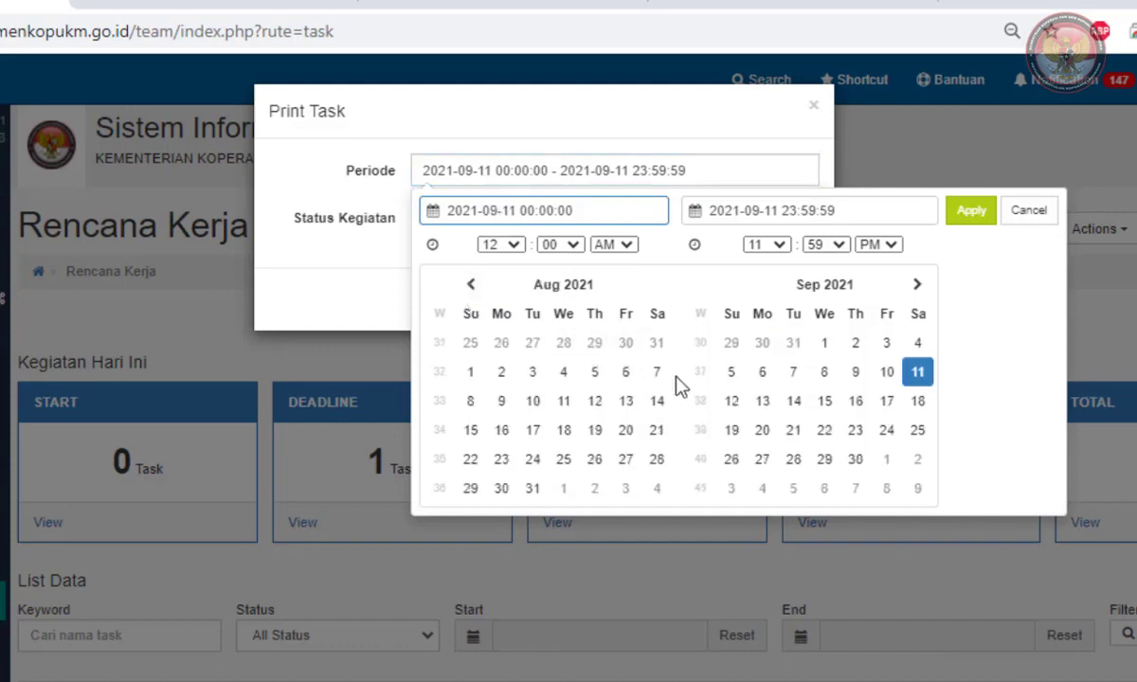
click(472, 375)
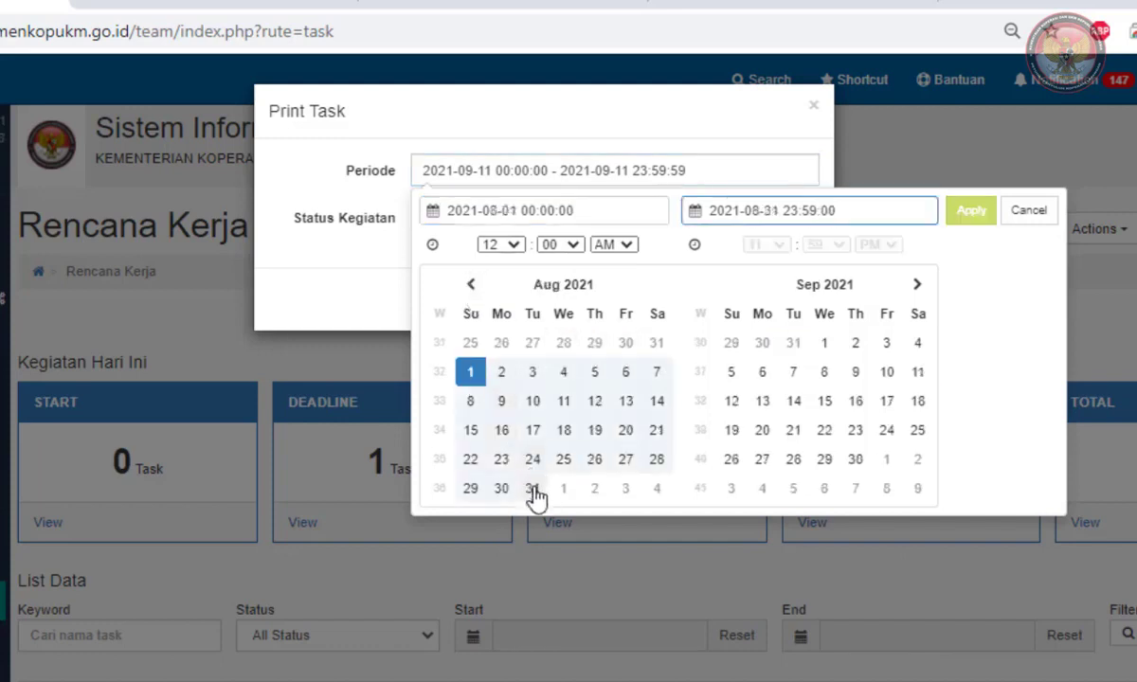
click(534, 489)
click(965, 216)
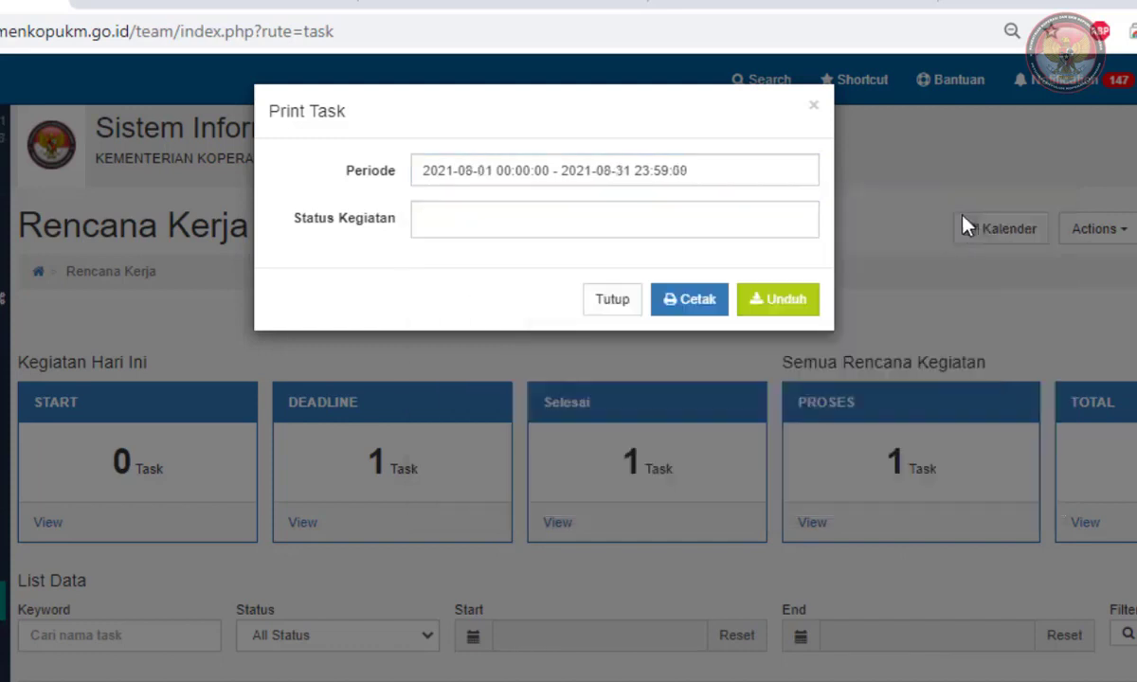
Step: Set the print task's Status Kegiatan to Semua and generate the printable work plan report
click(611, 226)
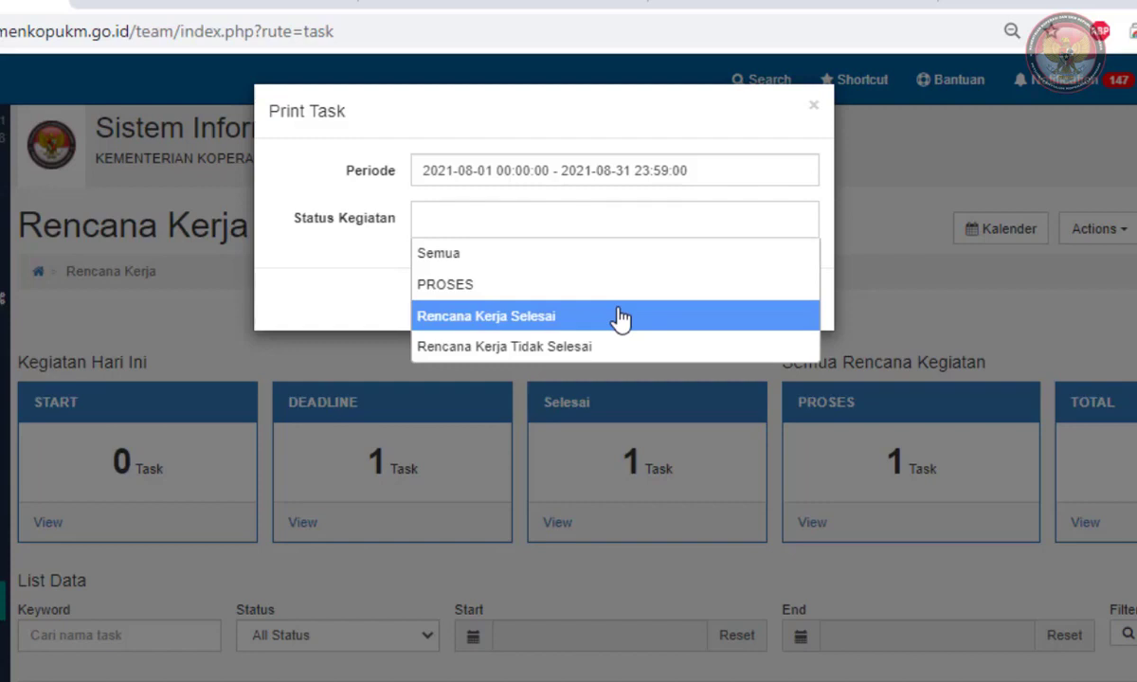
click(604, 254)
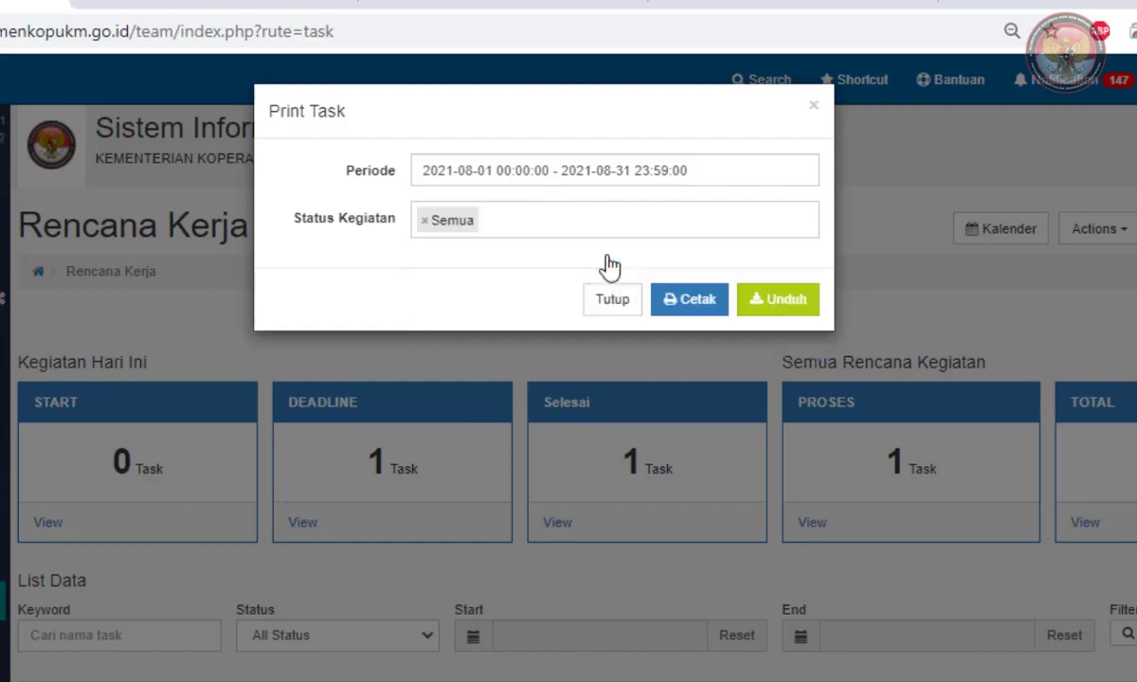
click(683, 304)
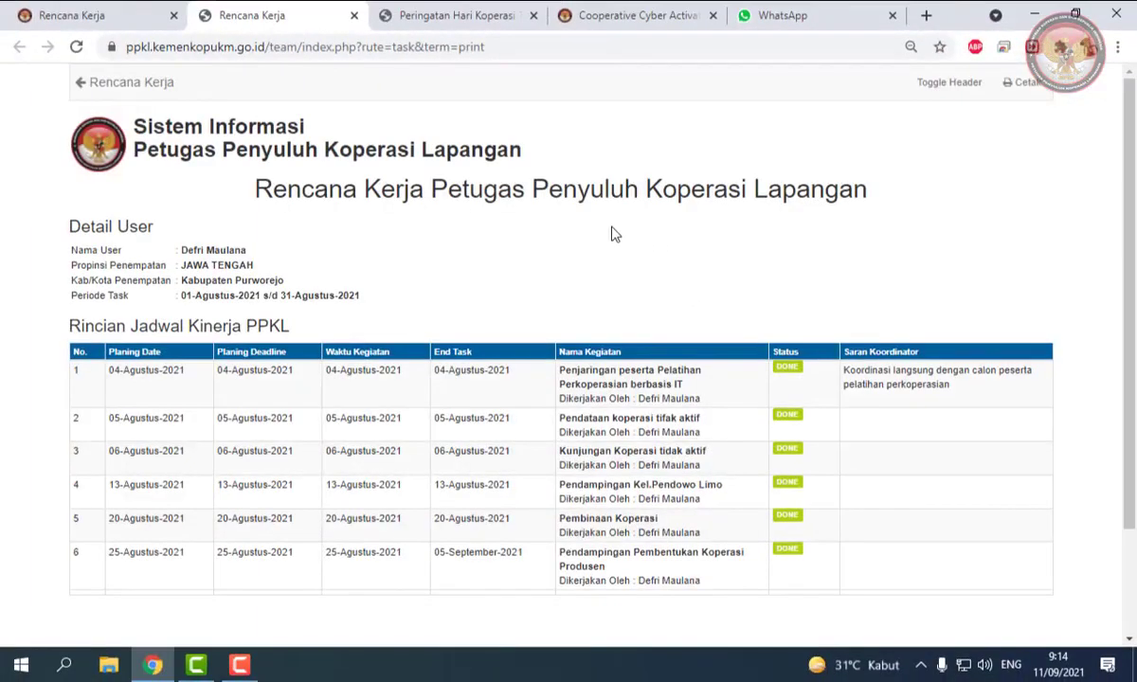
Step: Review the printable August report from its user details to the coordinator signature, and close the Print Task settings
scroll(611, 237, down, 2)
scroll(611, 242, up, 2)
scroll(612, 237, down, 2)
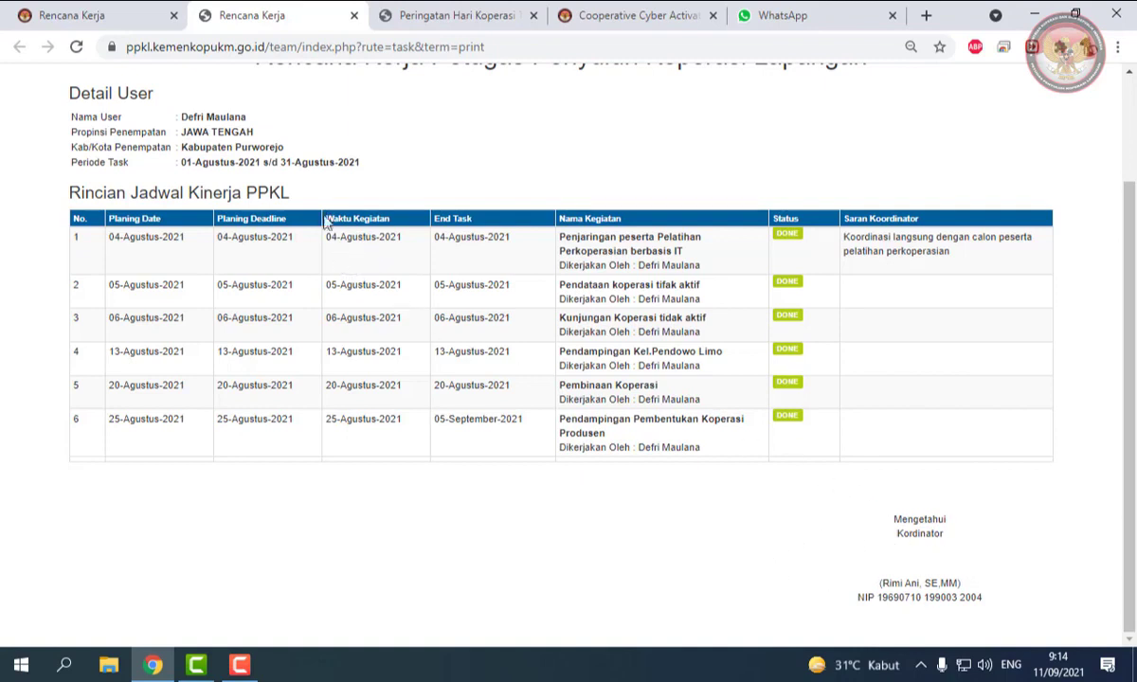
click(103, 8)
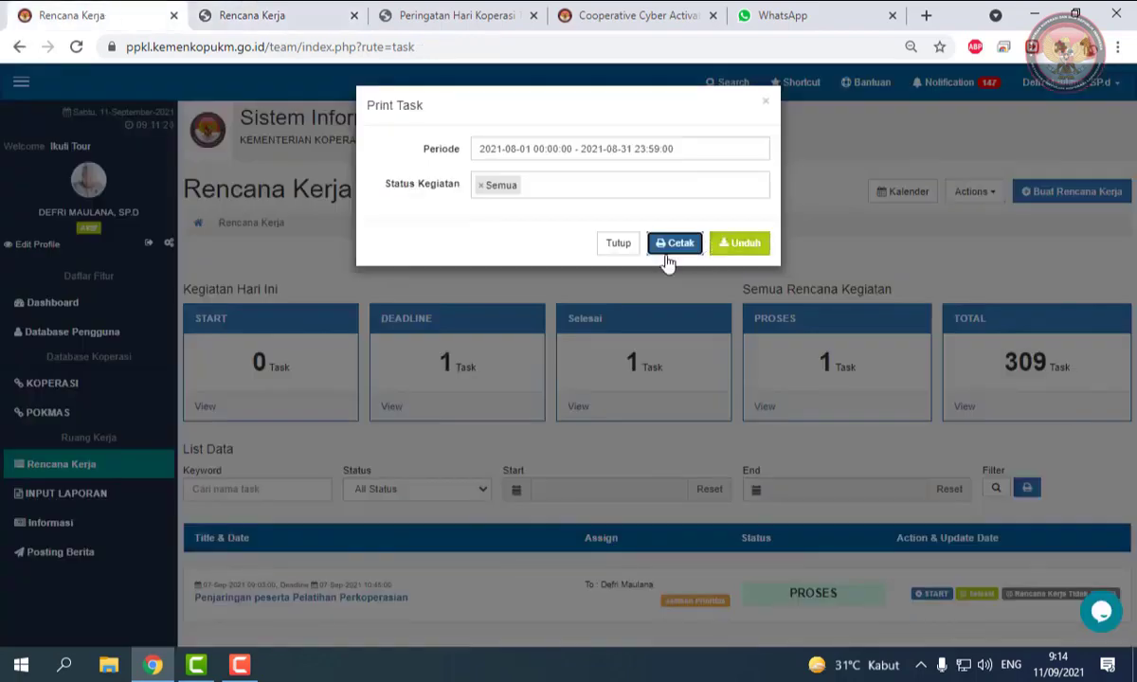
click(618, 244)
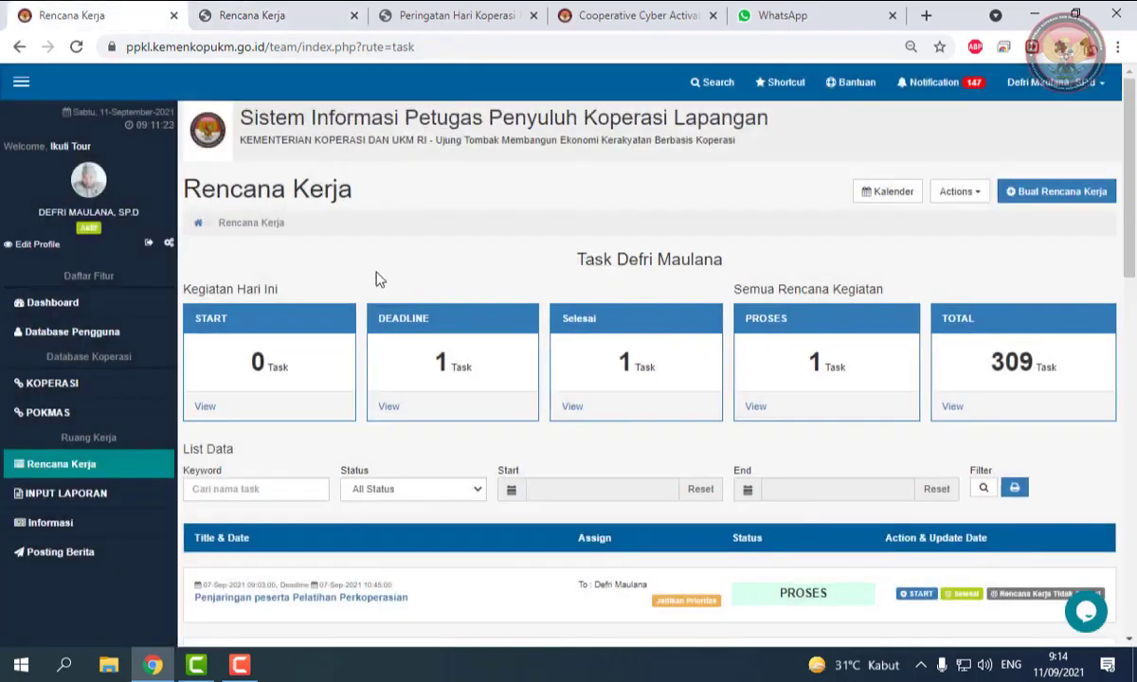
Step: Look through the Rencana Kerja task list and open the INPUT LAPORAN page
scroll(376, 278, down, 2)
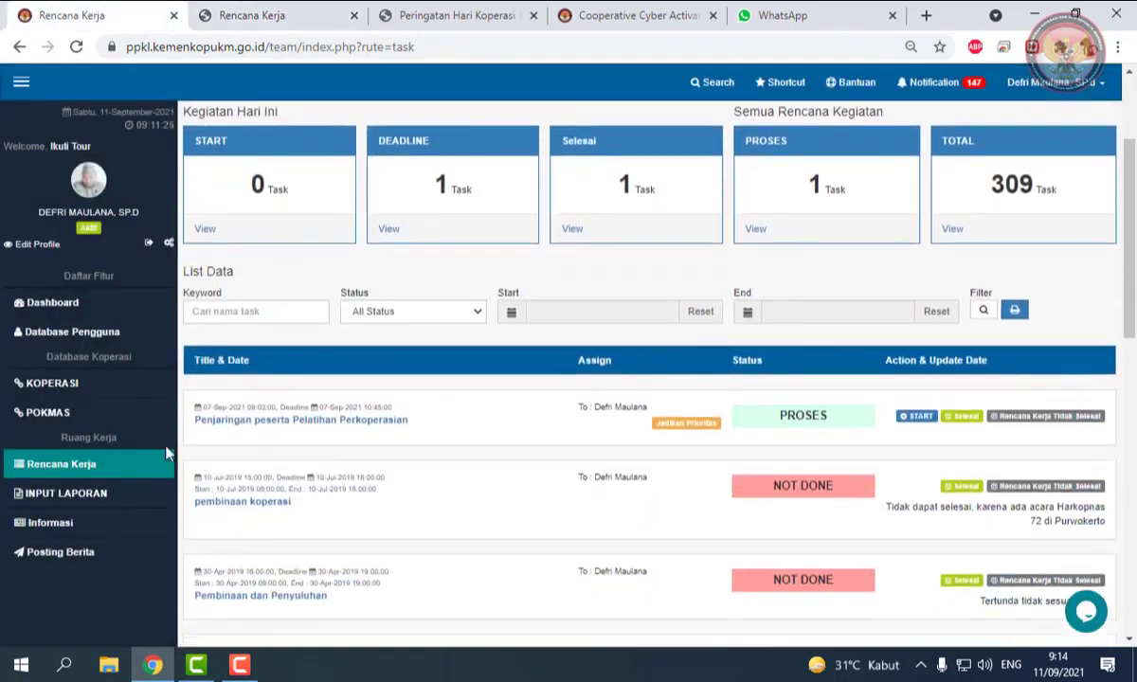
scroll(228, 451, down, 2)
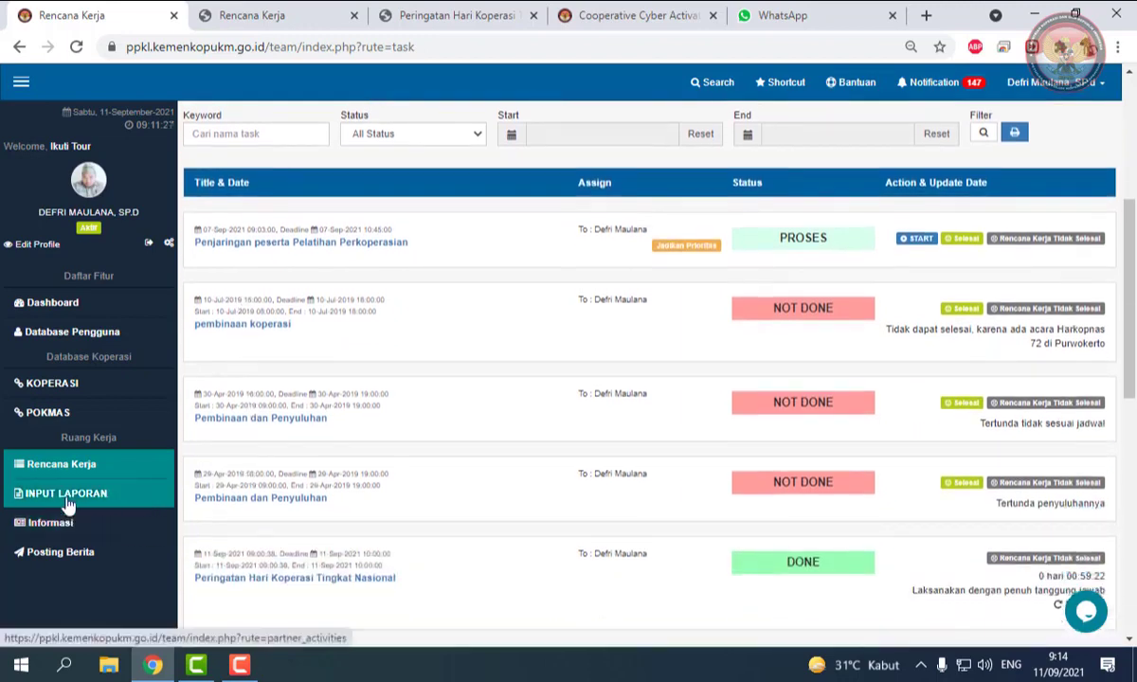
click(68, 508)
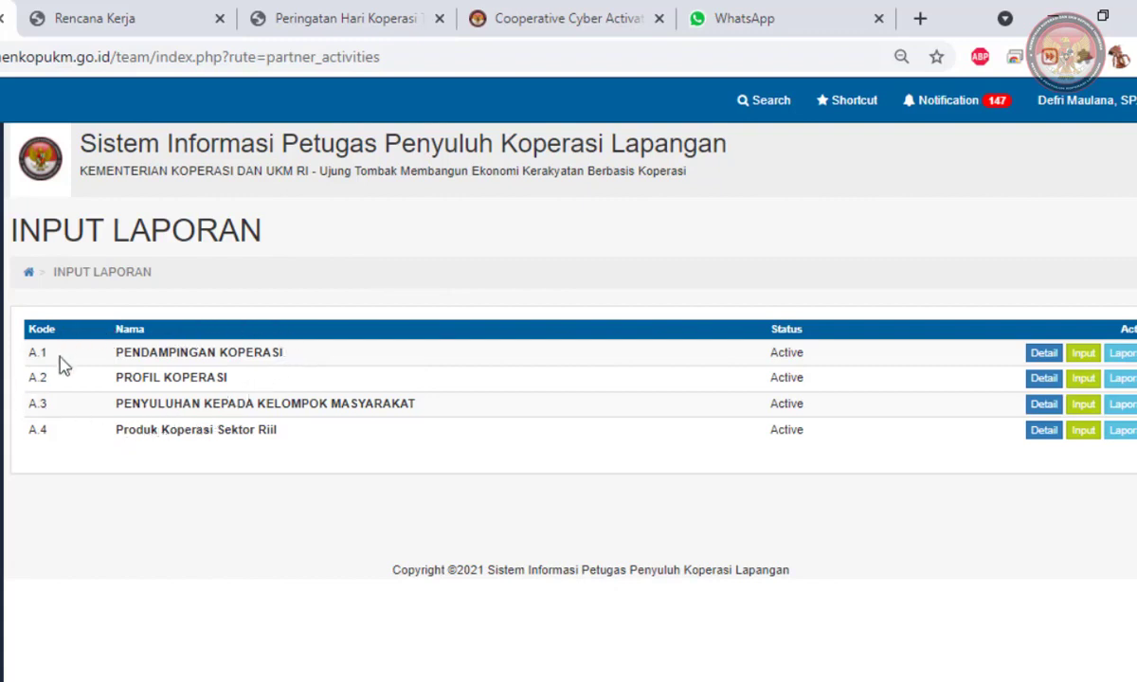
Step: Open the A.1 PENDAMPINGAN KOPERASI input form and search "kud" to choose Kud Bayan as the KOPERASI
click(1087, 358)
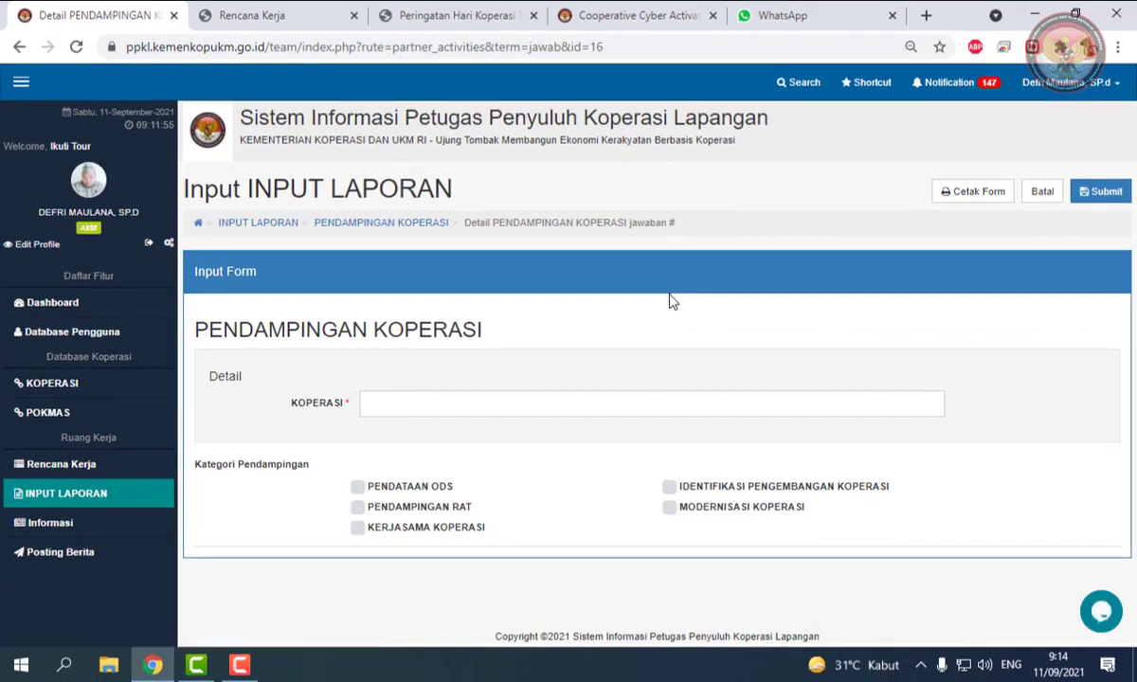
click(136, 494)
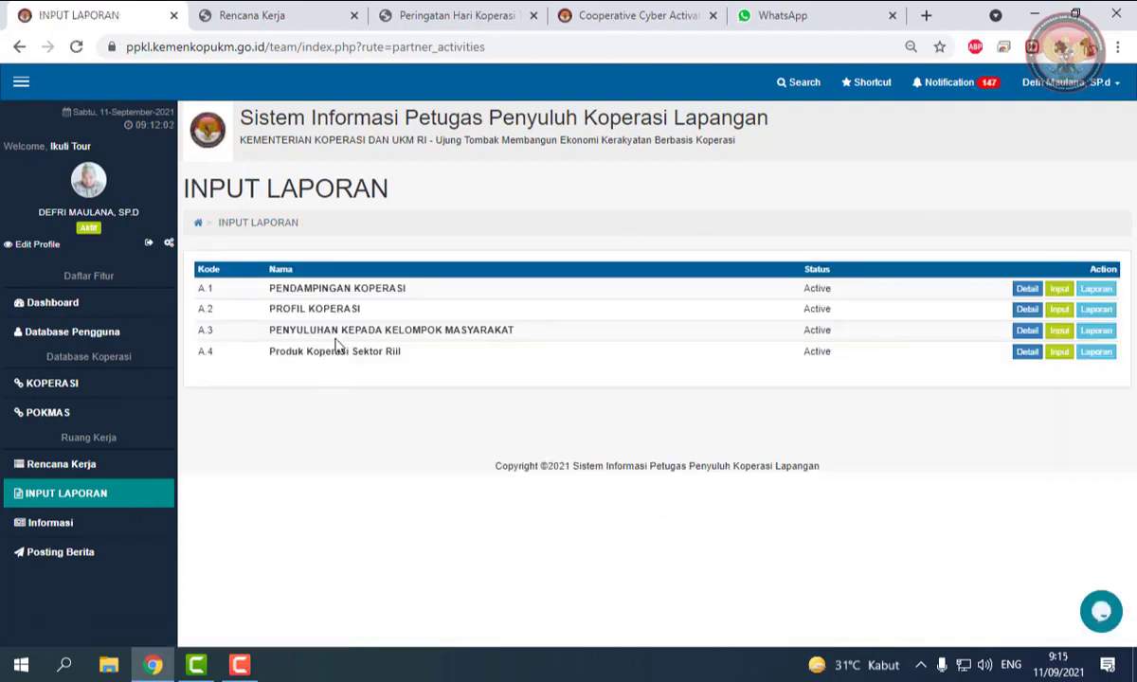
click(1062, 298)
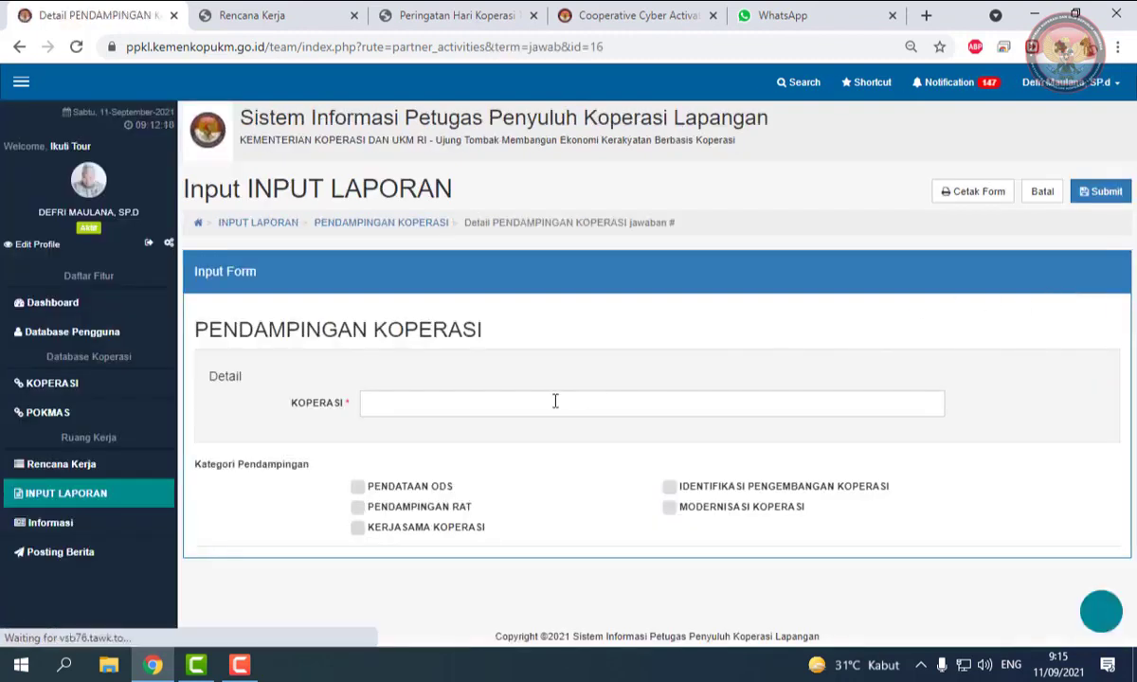
click(558, 400)
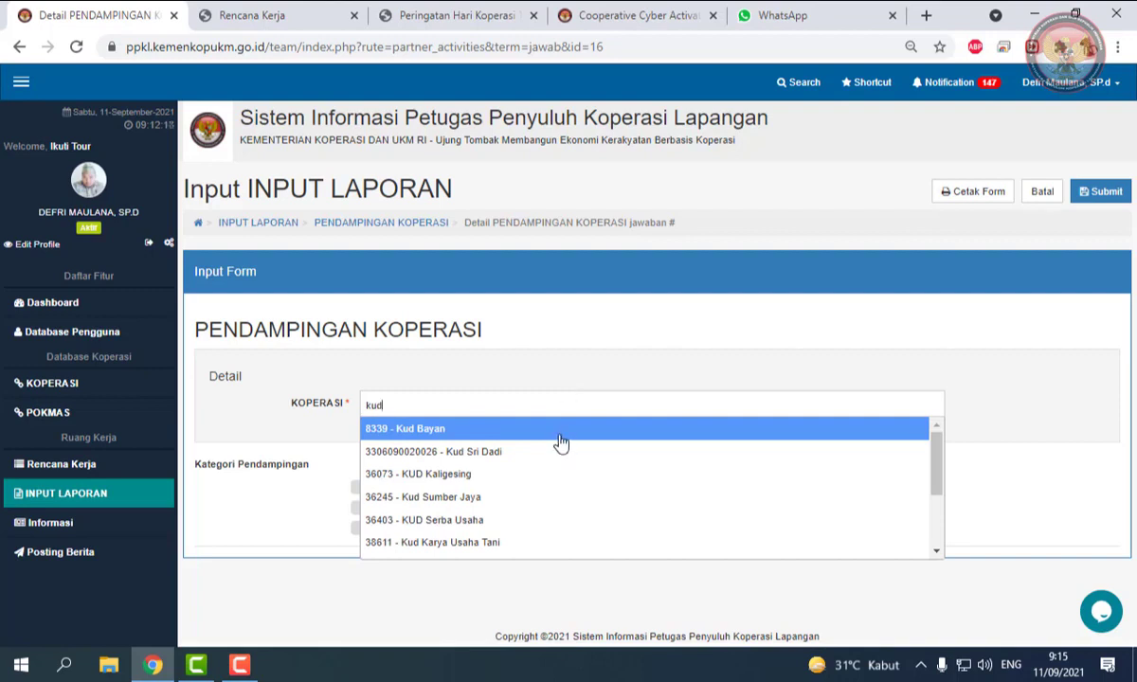
click(561, 431)
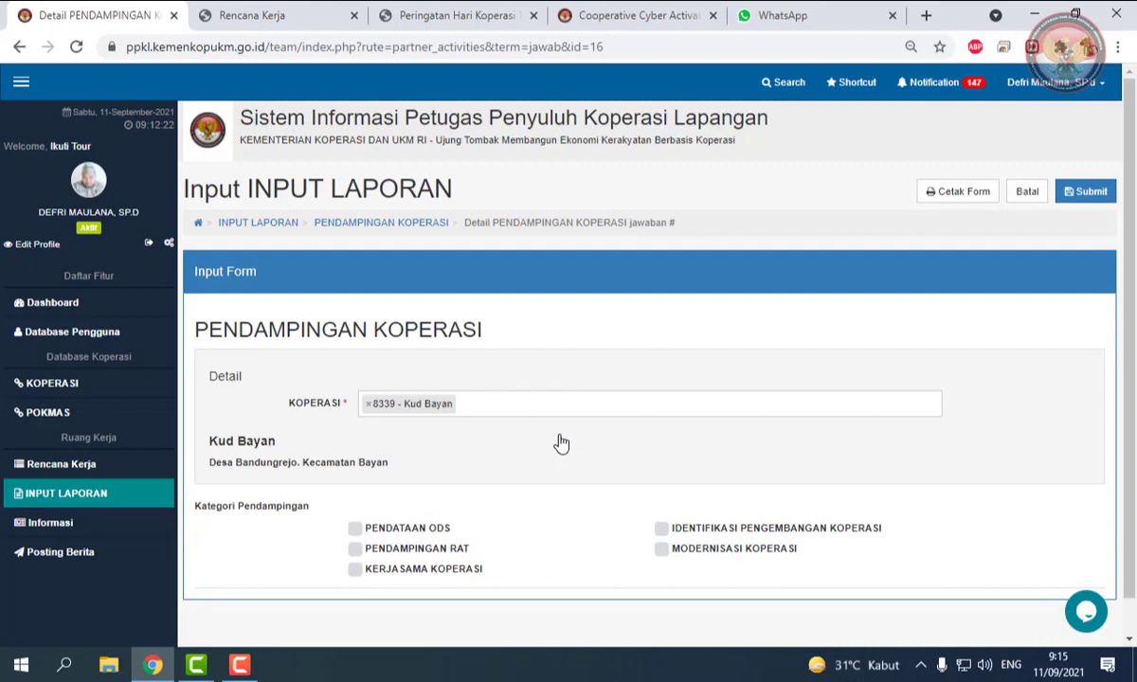
Step: Preview the MODERNISASI KOPERASI questions and set the Kategori Pendampingan to PENDATAAN ODS
scroll(540, 455, down, 1)
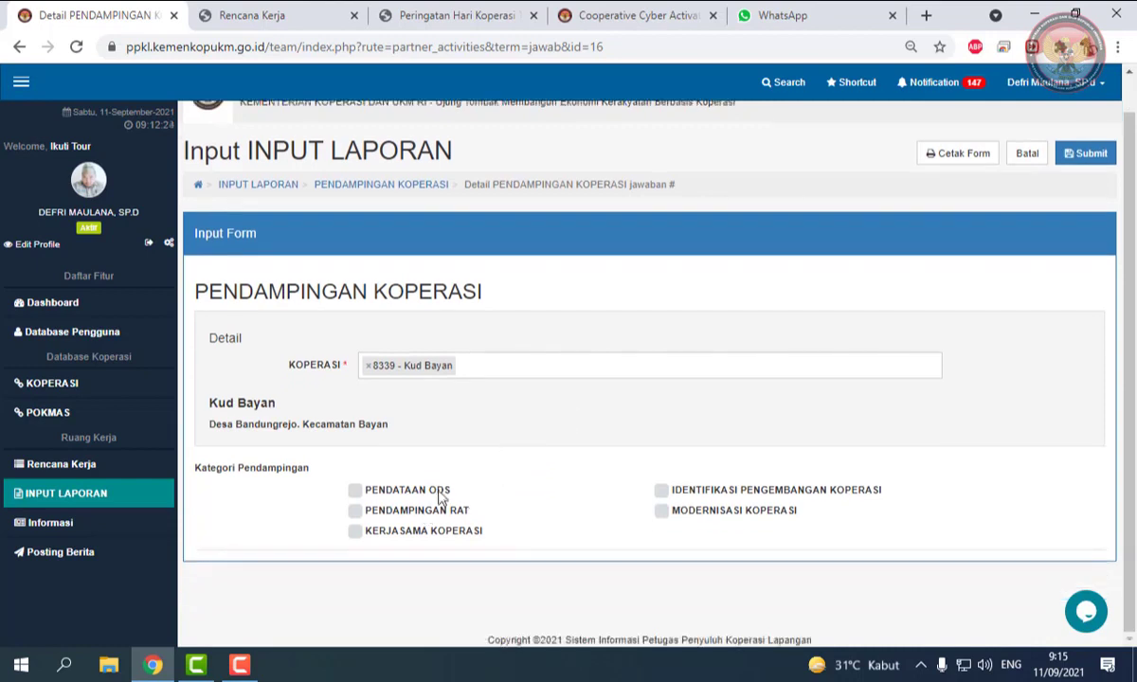
click(441, 498)
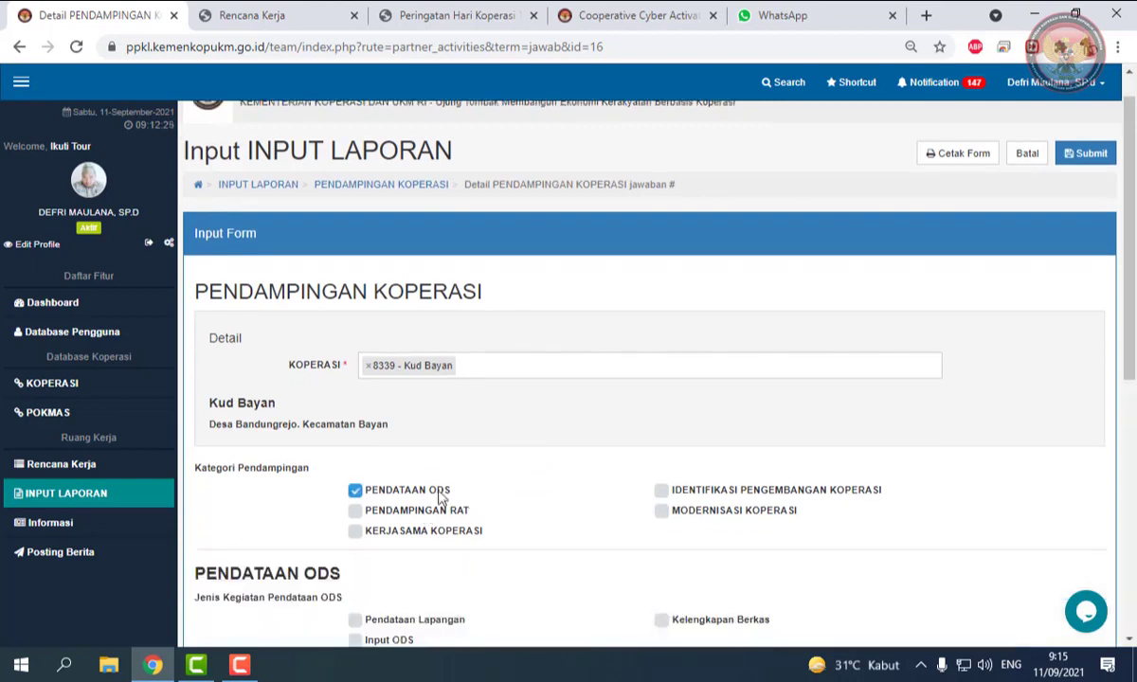
click(661, 511)
scroll(574, 512, down, 3)
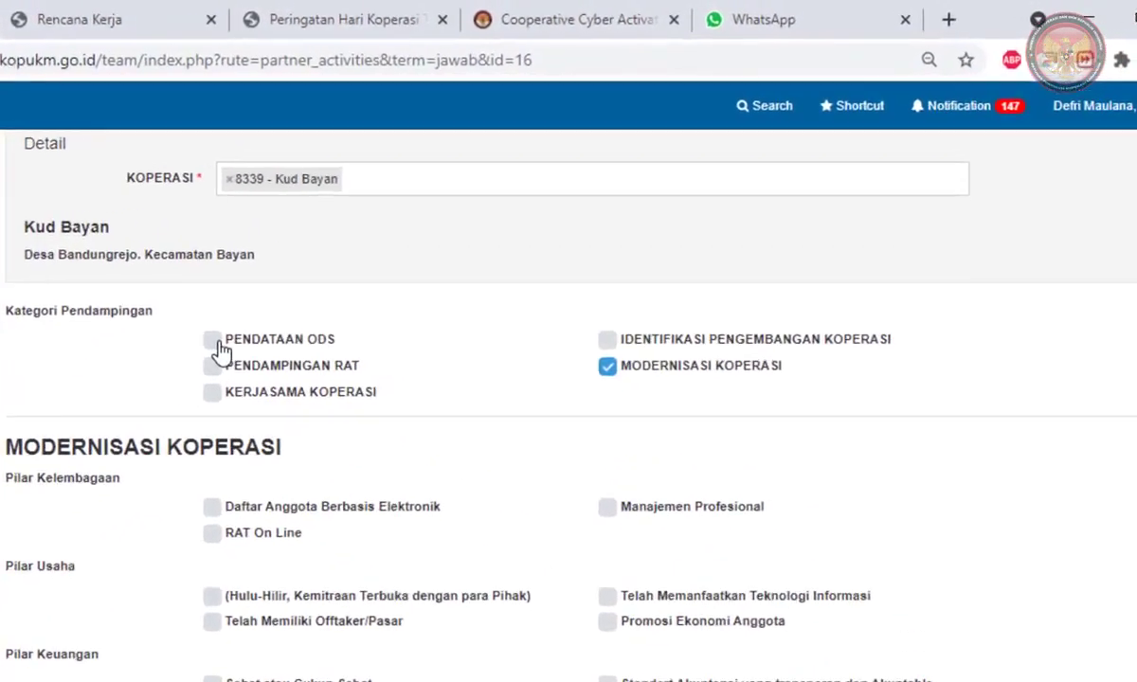
click(217, 350)
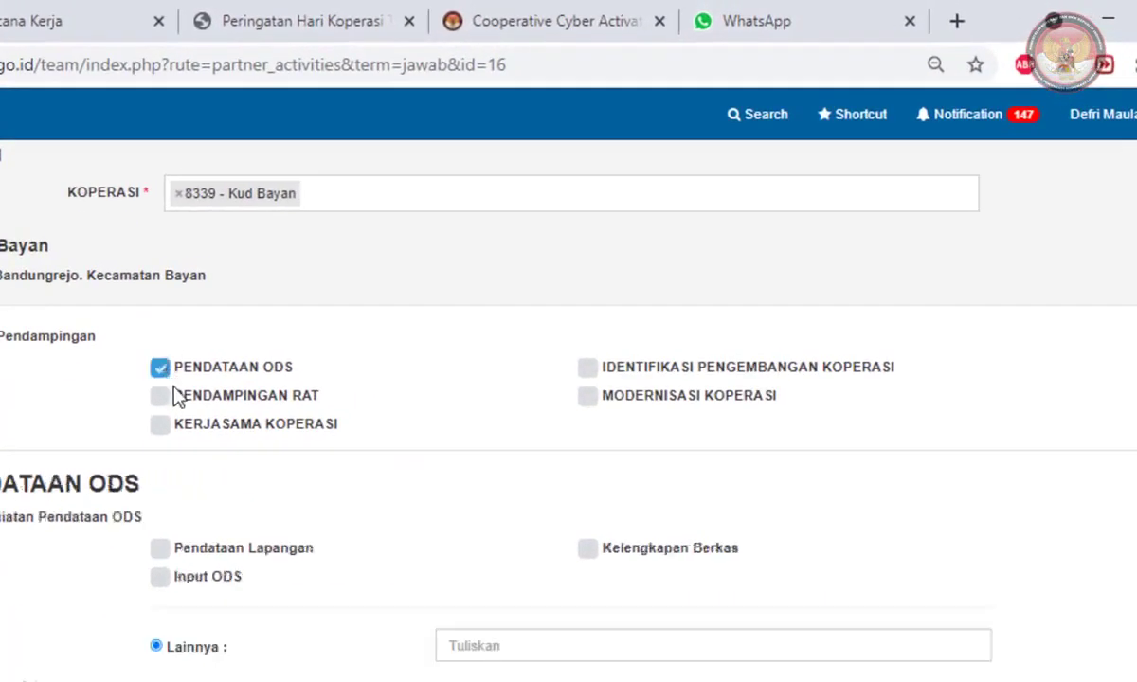
Step: Show the assistance categories Pendataan ODS and Pendampingan RAT briefly, and leave Kerjasama Koperasi selected as the Kategori Pendampingan
click(217, 369)
click(163, 428)
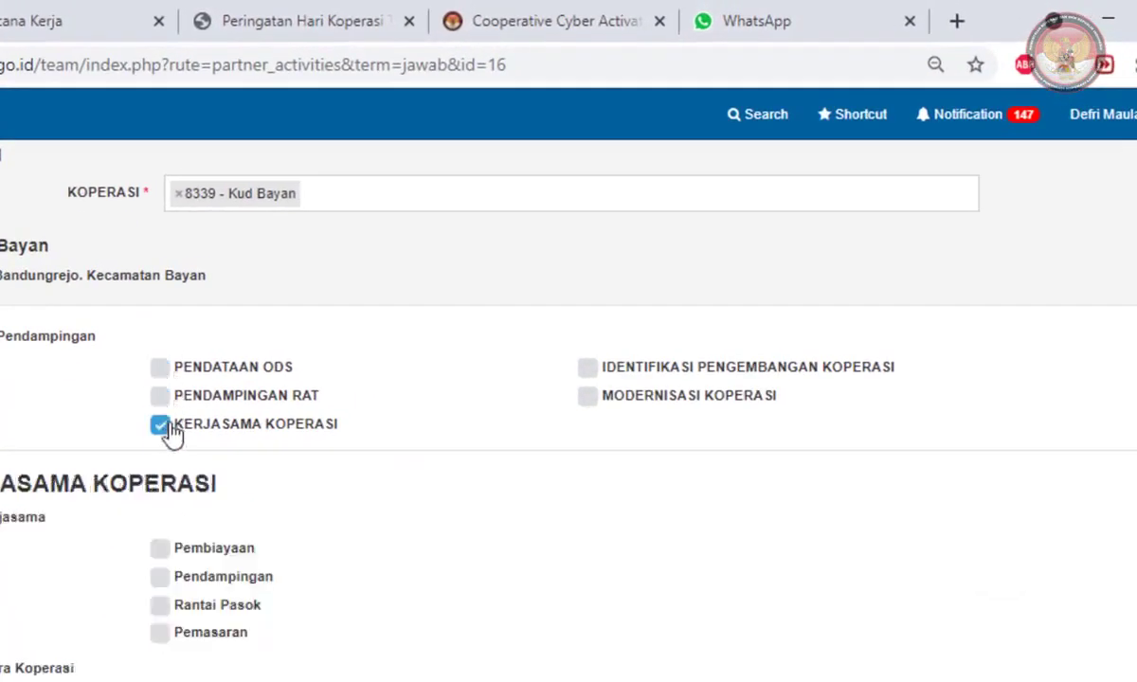
click(223, 372)
click(232, 398)
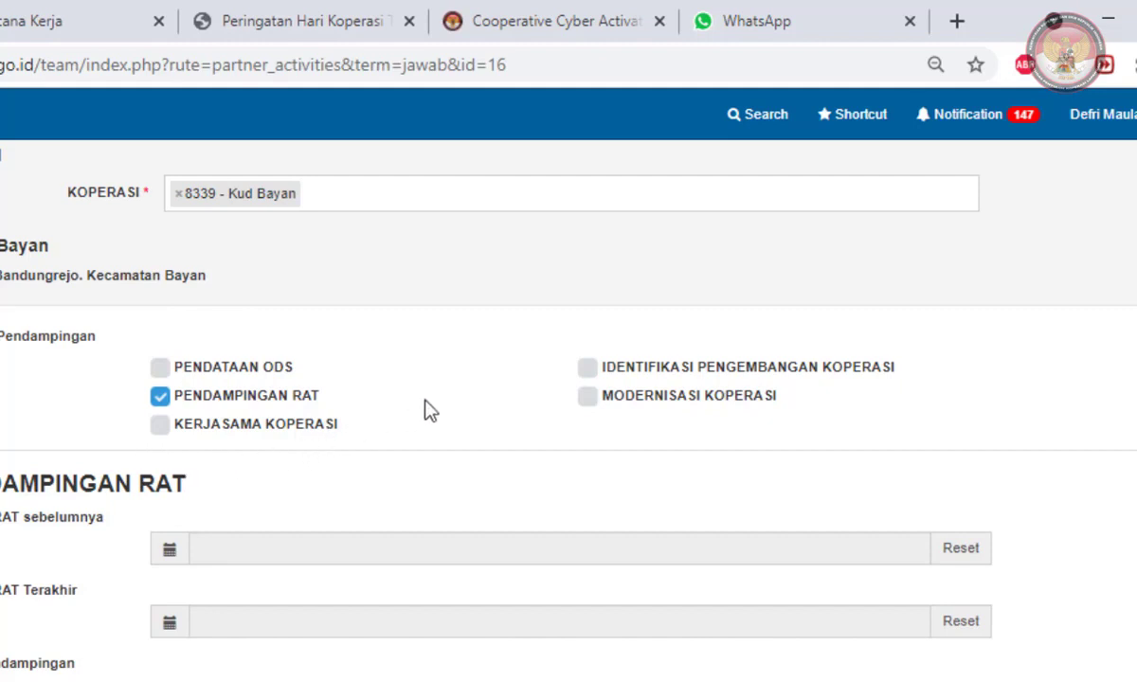
click(305, 432)
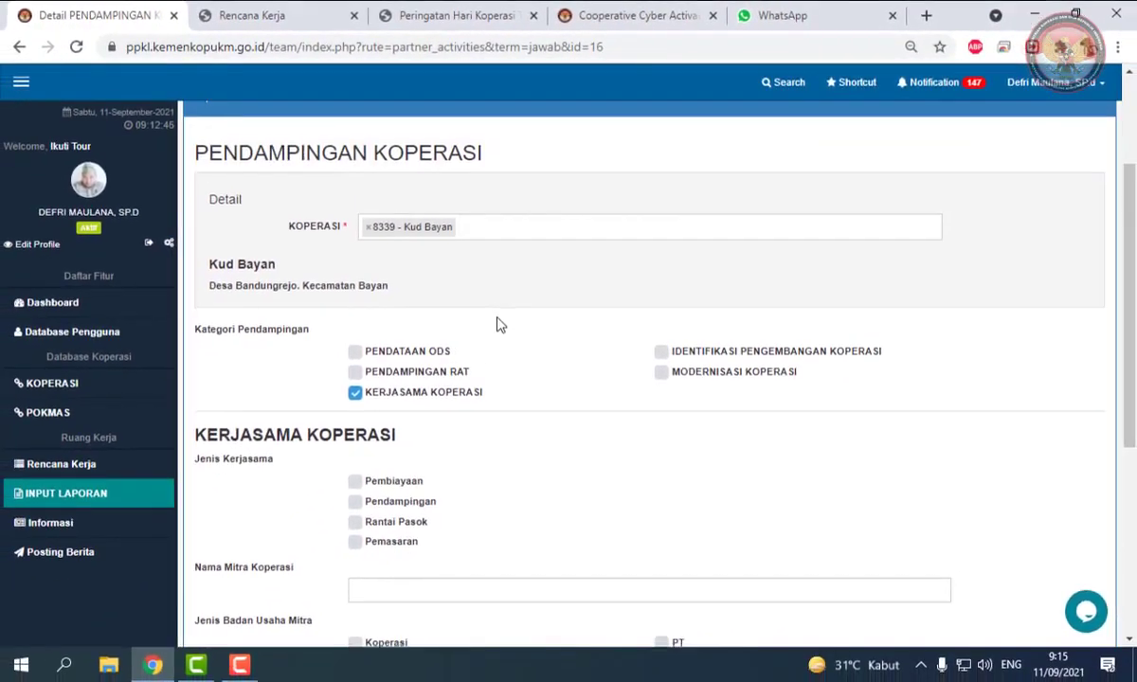
Step: Mark Pembiayaan as the Jenis Kerjasama and enter LPDB as the Nama Mitra Koperasi
scroll(500, 325, down, 1)
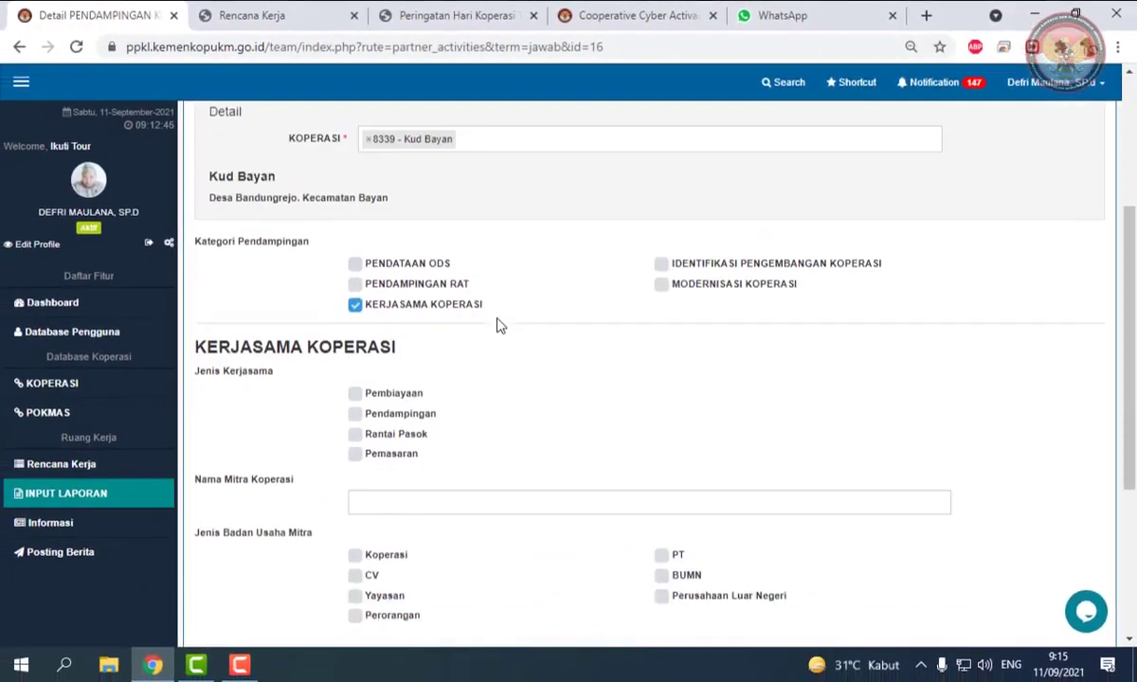
click(356, 398)
scroll(483, 405, down, 1)
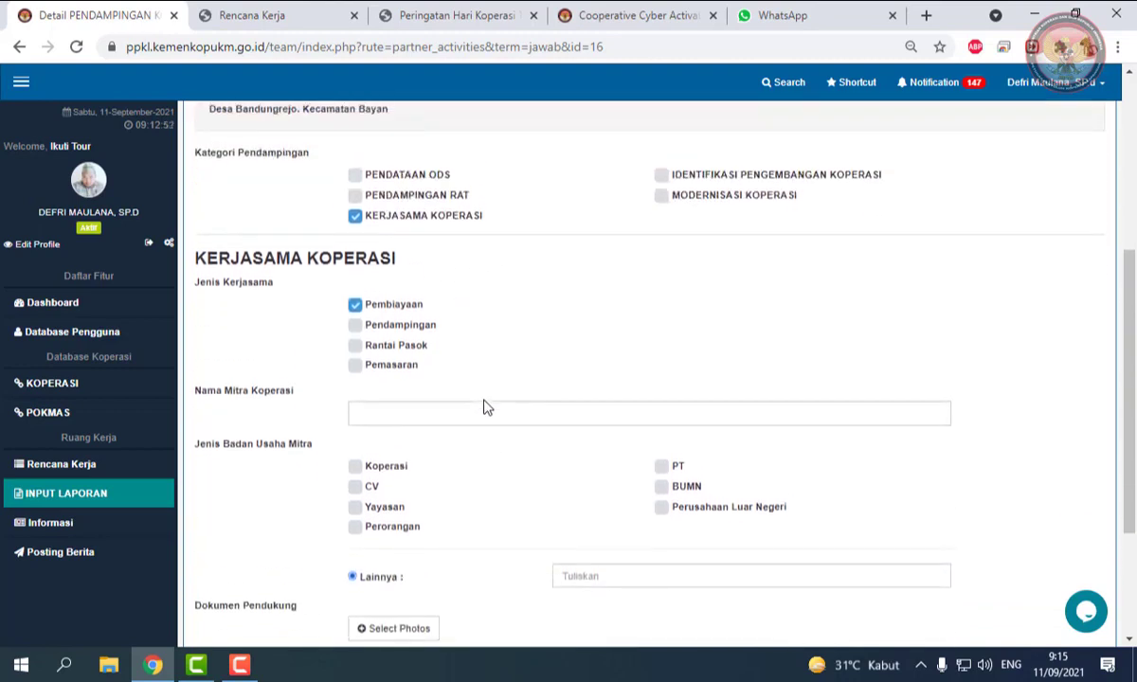
click(487, 413)
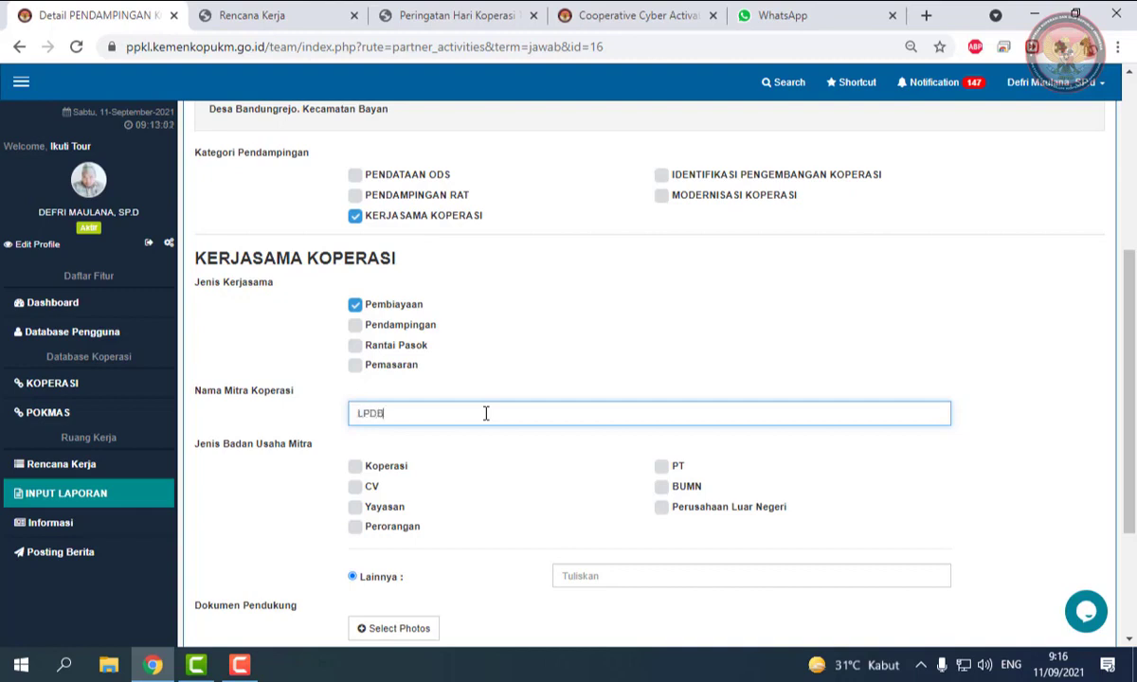
click(500, 472)
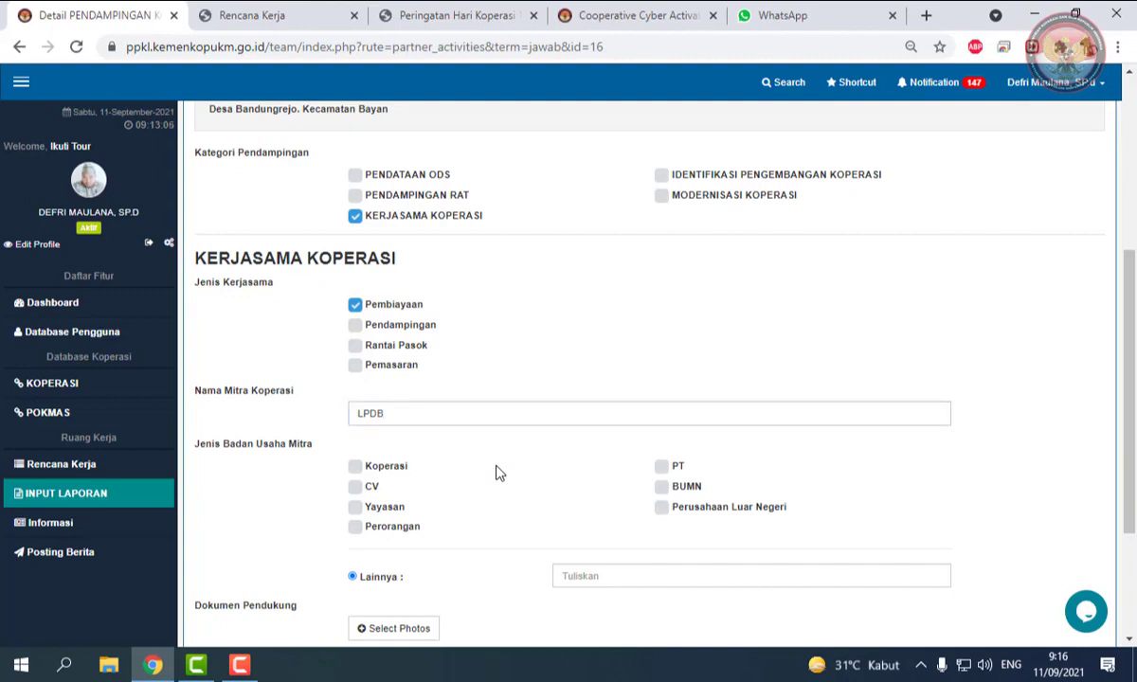
Step: Fill in the Lainnya option of Jenis Badan Usaha Mitra with Kemenkop
scroll(499, 473, down, 2)
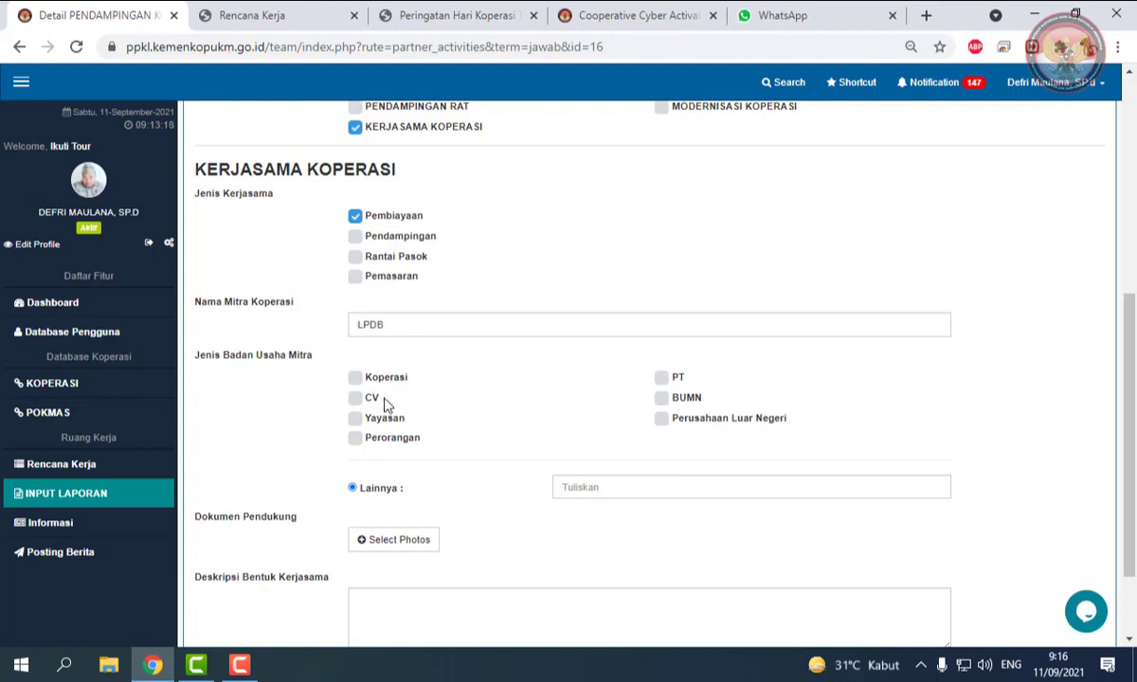
click(579, 489)
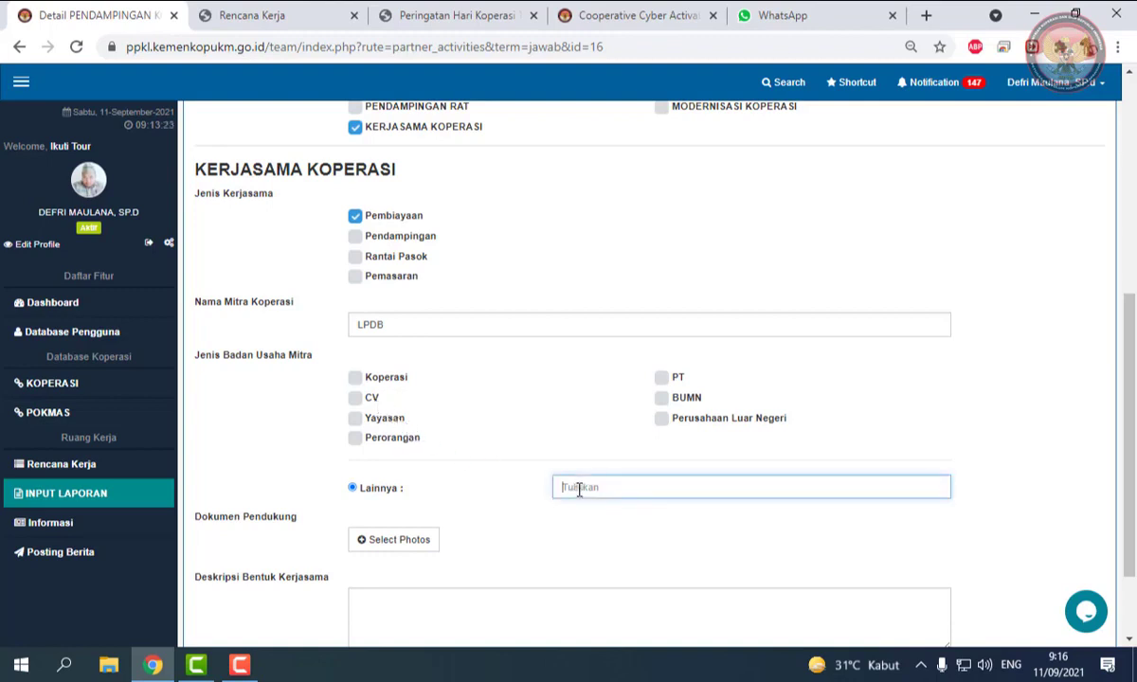
text(Kemenkop)
scroll(444, 498, down, 2)
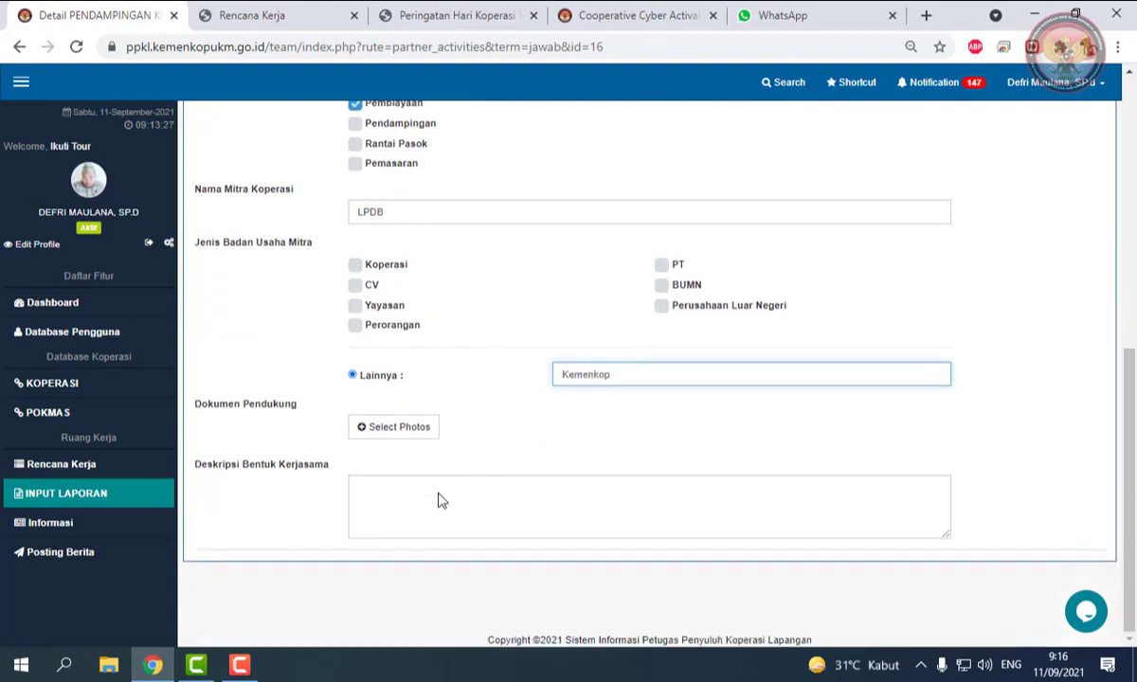
click(422, 430)
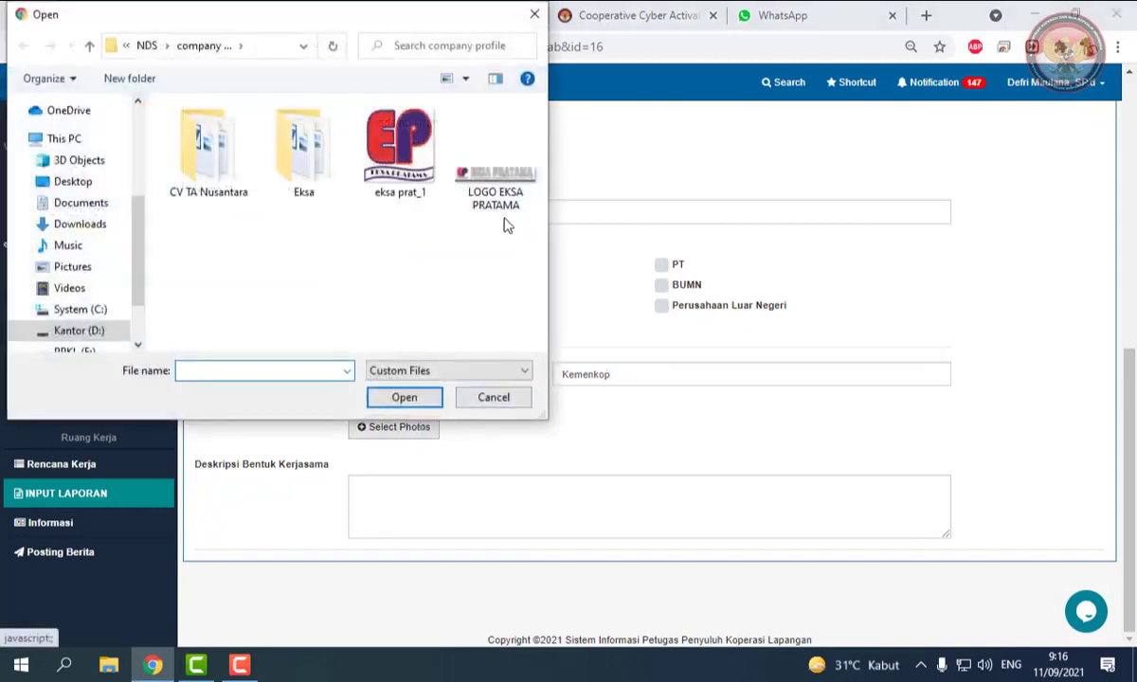
click(78, 336)
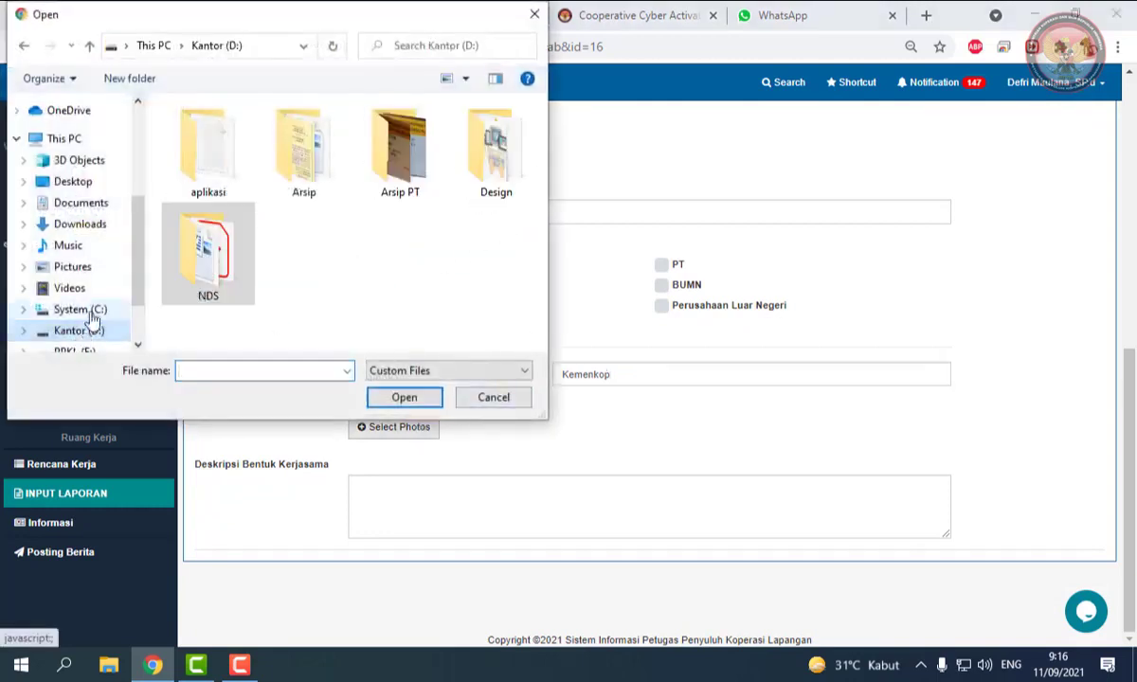
click(102, 235)
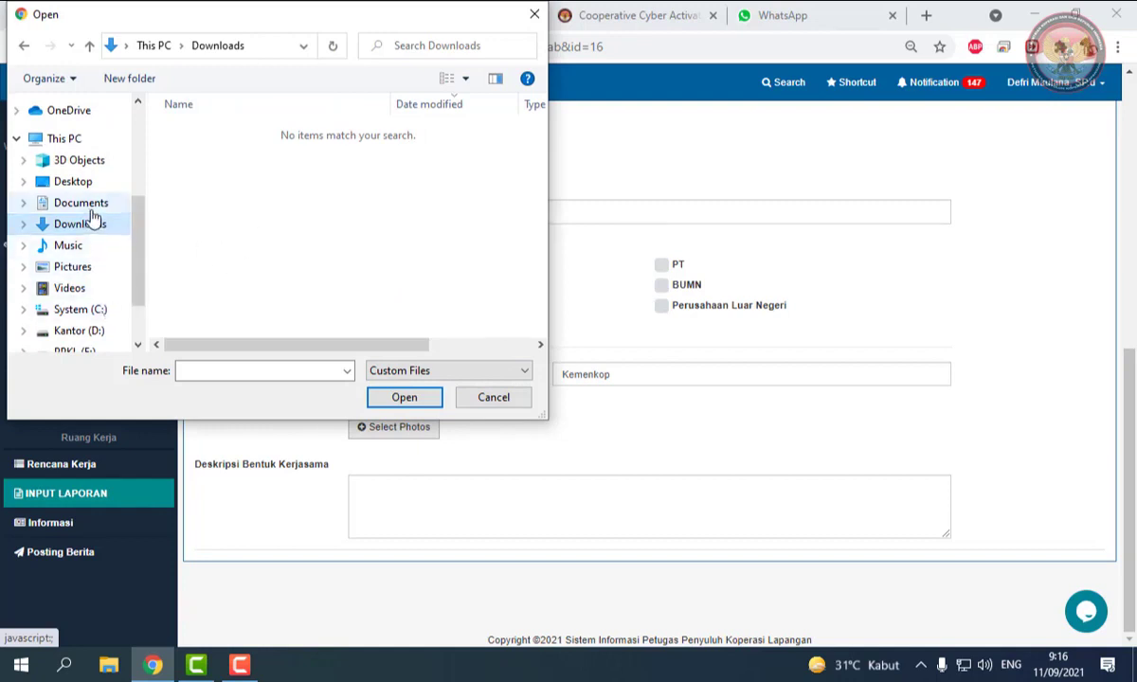
drag(142, 251, 145, 292)
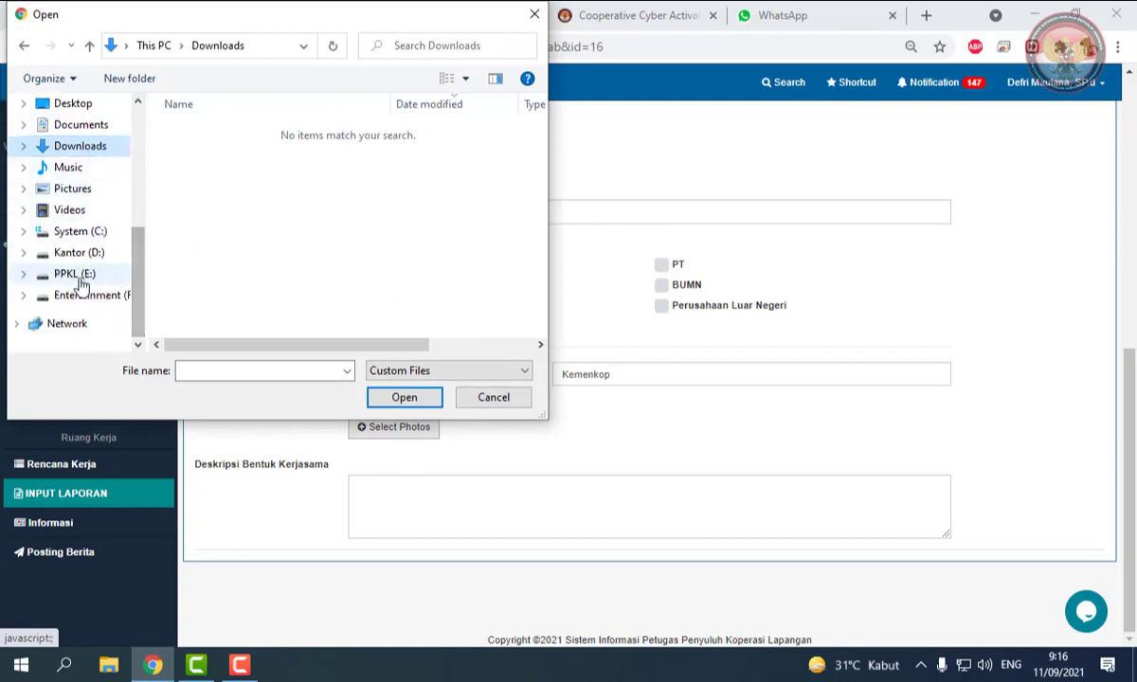
click(494, 397)
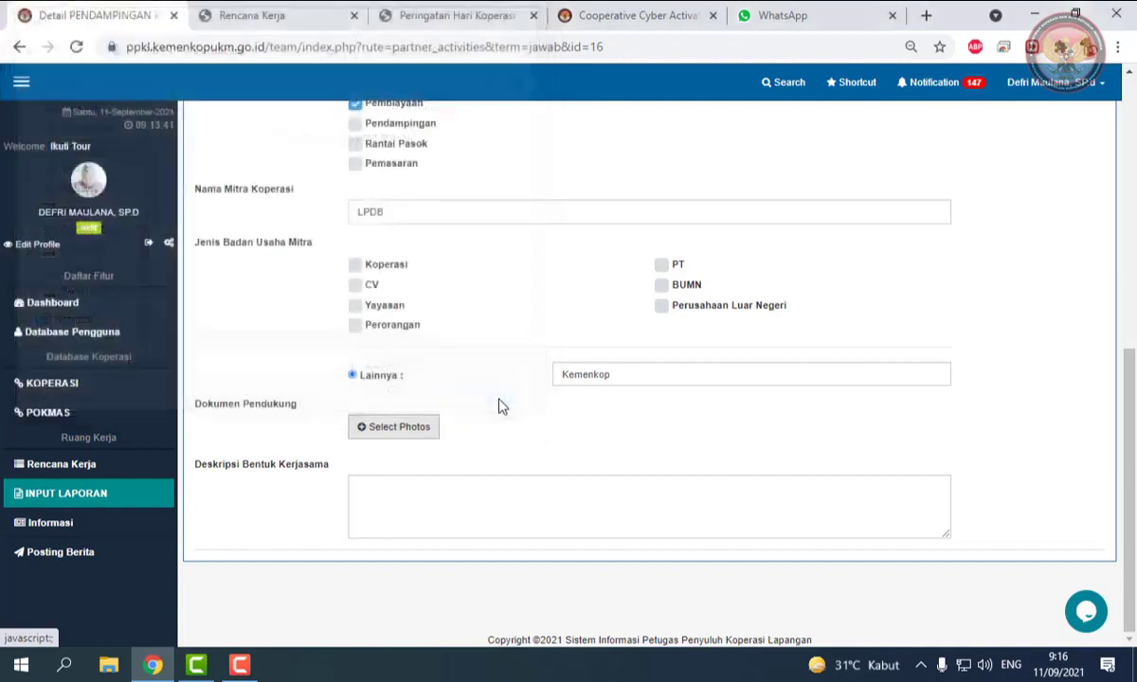
Step: Enter "Kerjasam pendampingan pengajuan LPDB" as the Deskripsi Bentuk Kerjasama
click(477, 497)
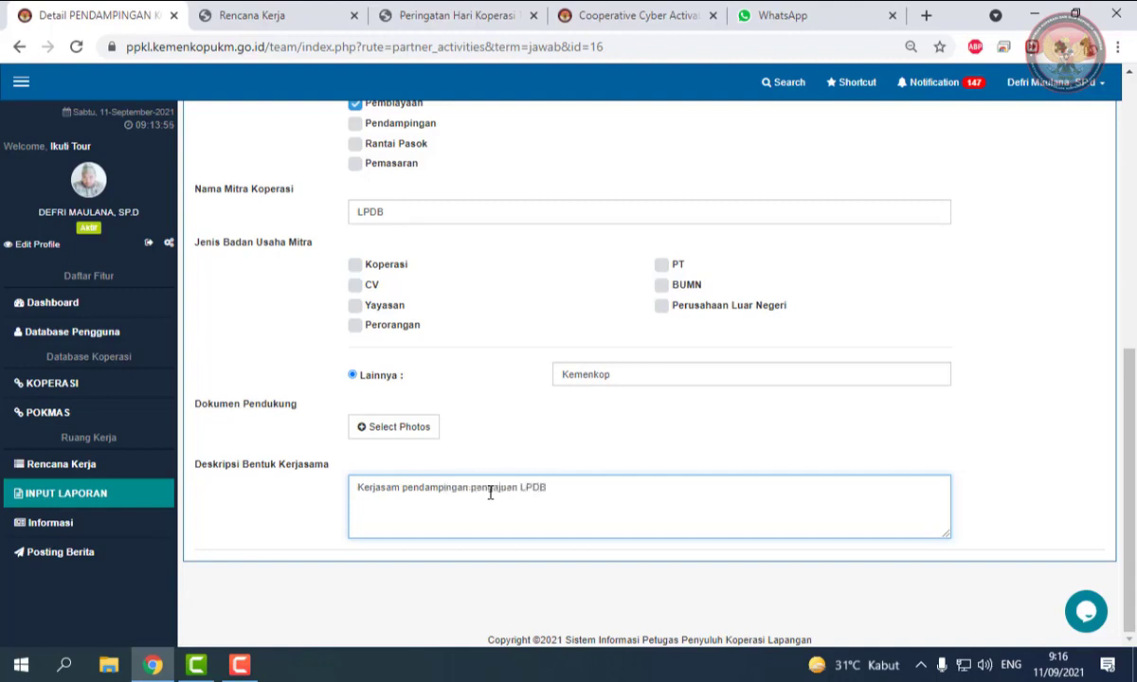
scroll(569, 493, up, 6)
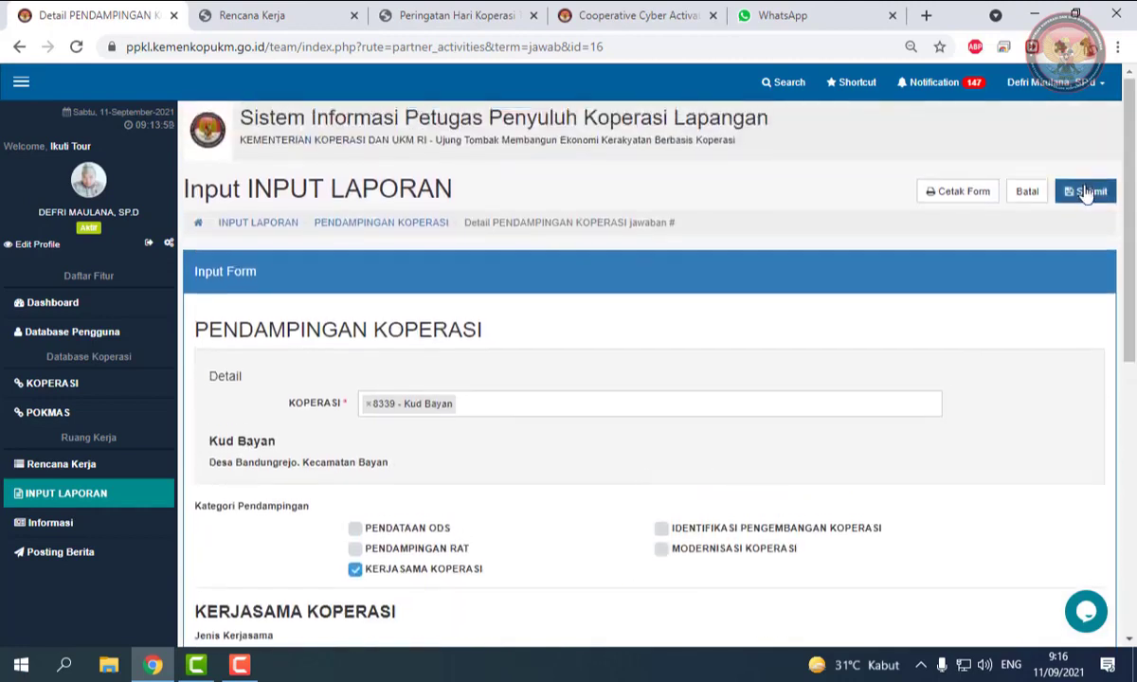
Step: Open the report recap for Pendampingan Koperasi from Input Laporan and display it for Agustus 2021
click(118, 500)
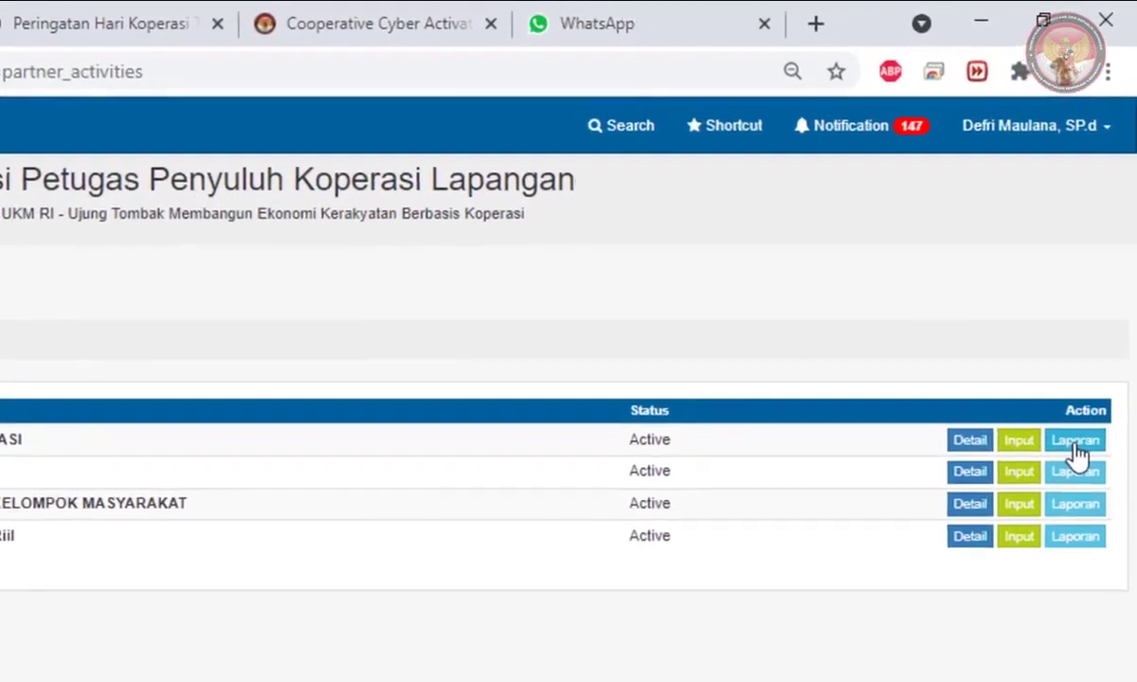
click(1081, 452)
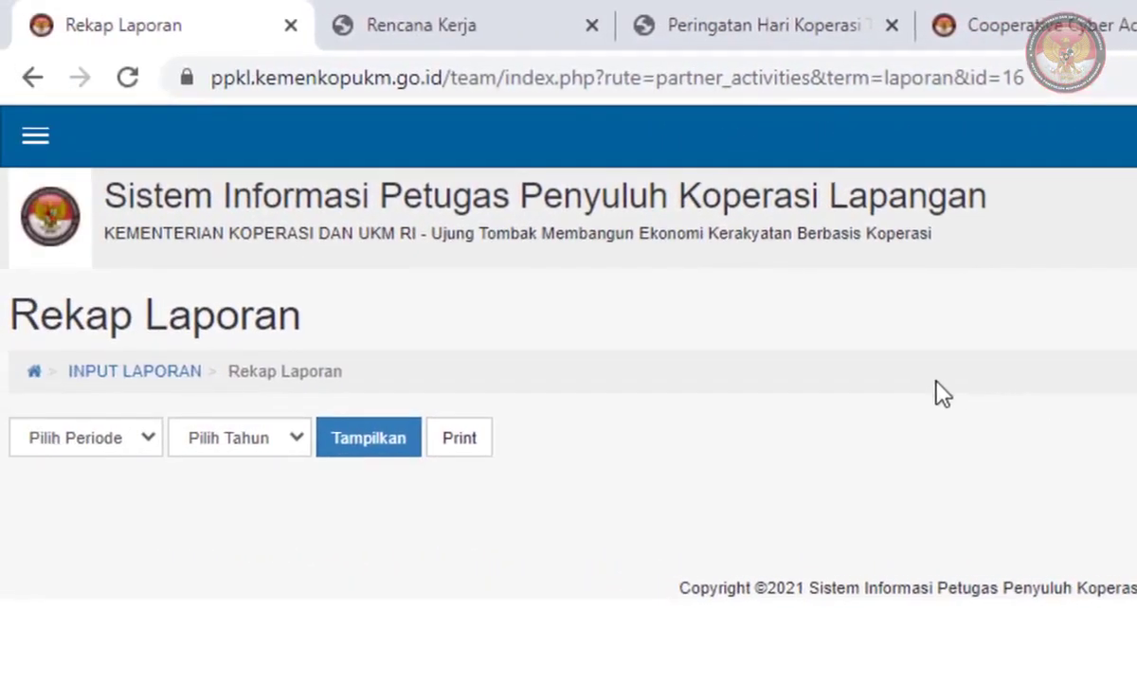
click(141, 446)
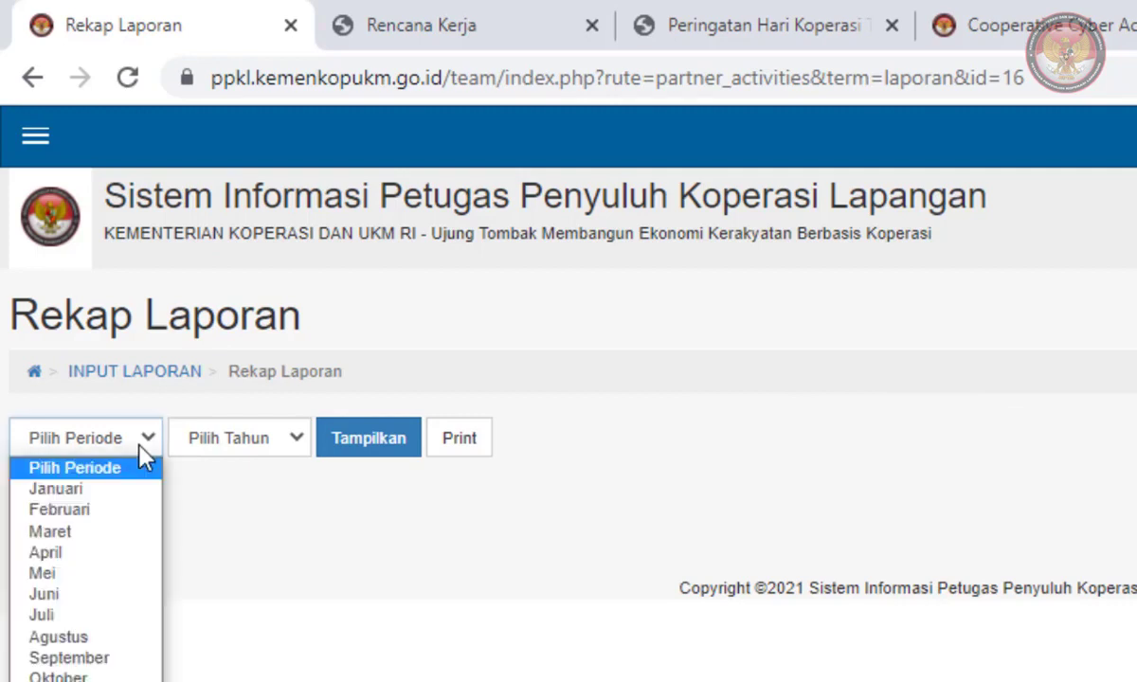
click(97, 643)
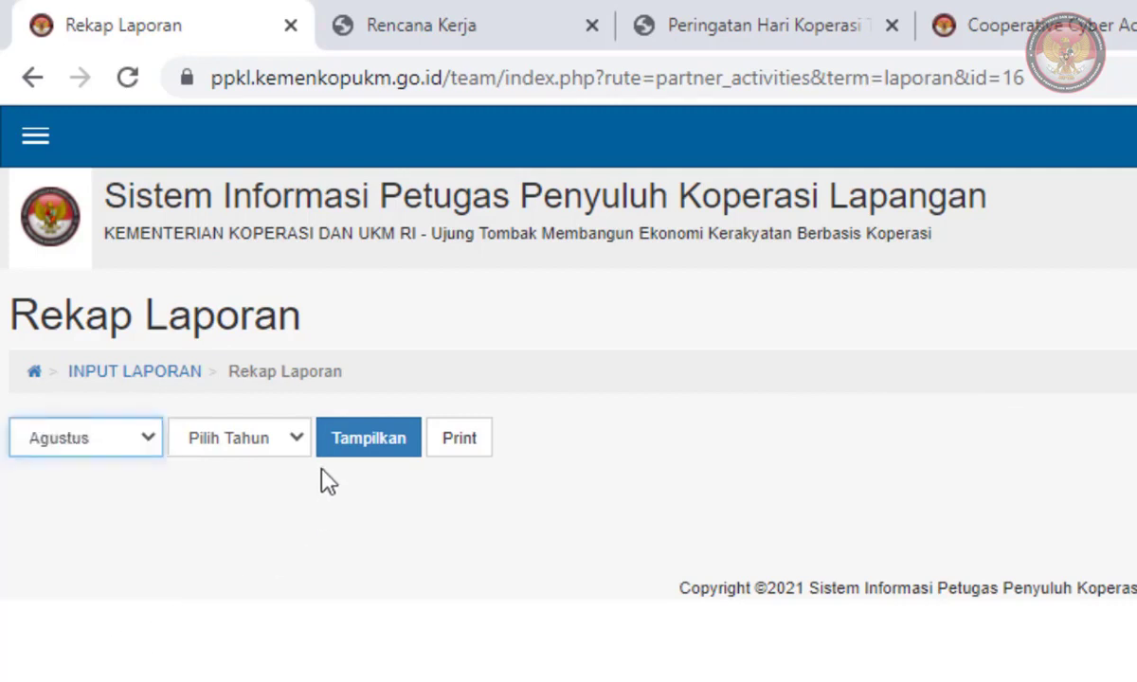
click(296, 446)
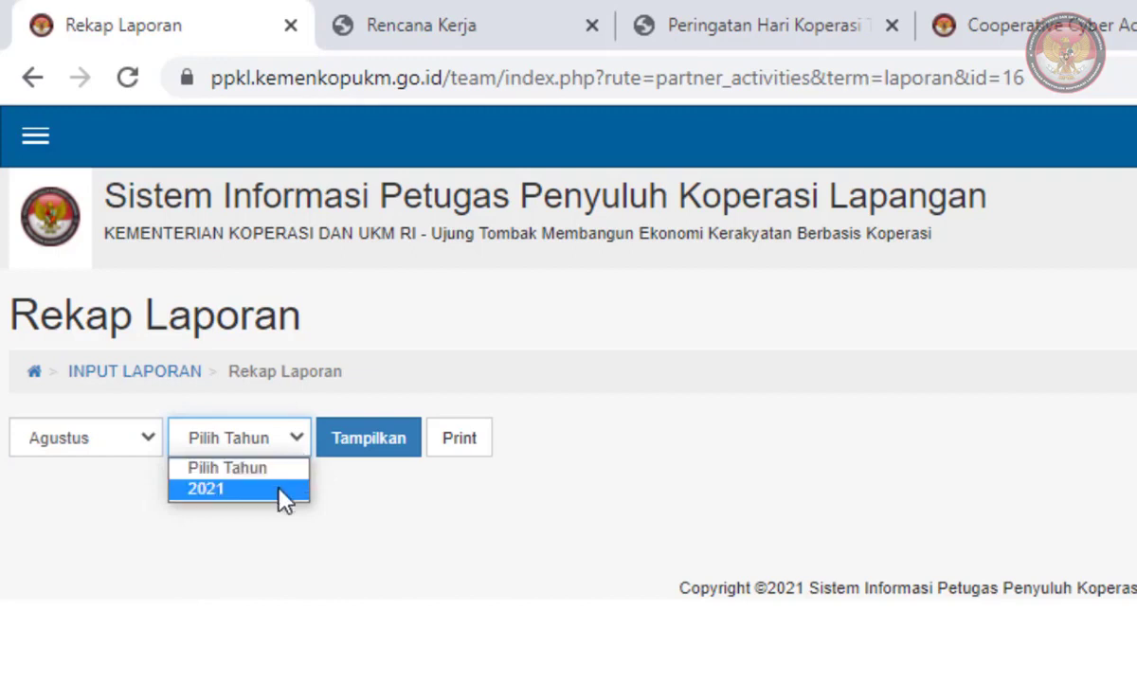
click(279, 489)
click(364, 446)
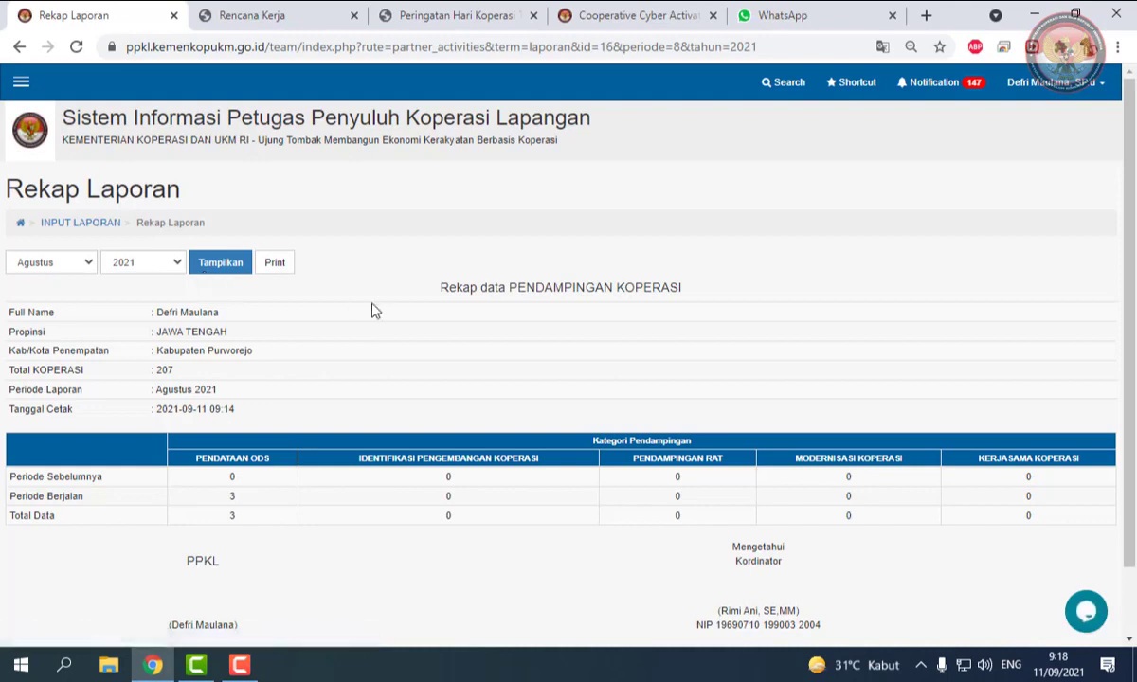
Step: Look through the Agustus 2021 recap and open its printable version
scroll(391, 310, down, 1)
scroll(391, 309, up, 1)
scroll(391, 310, down, 2)
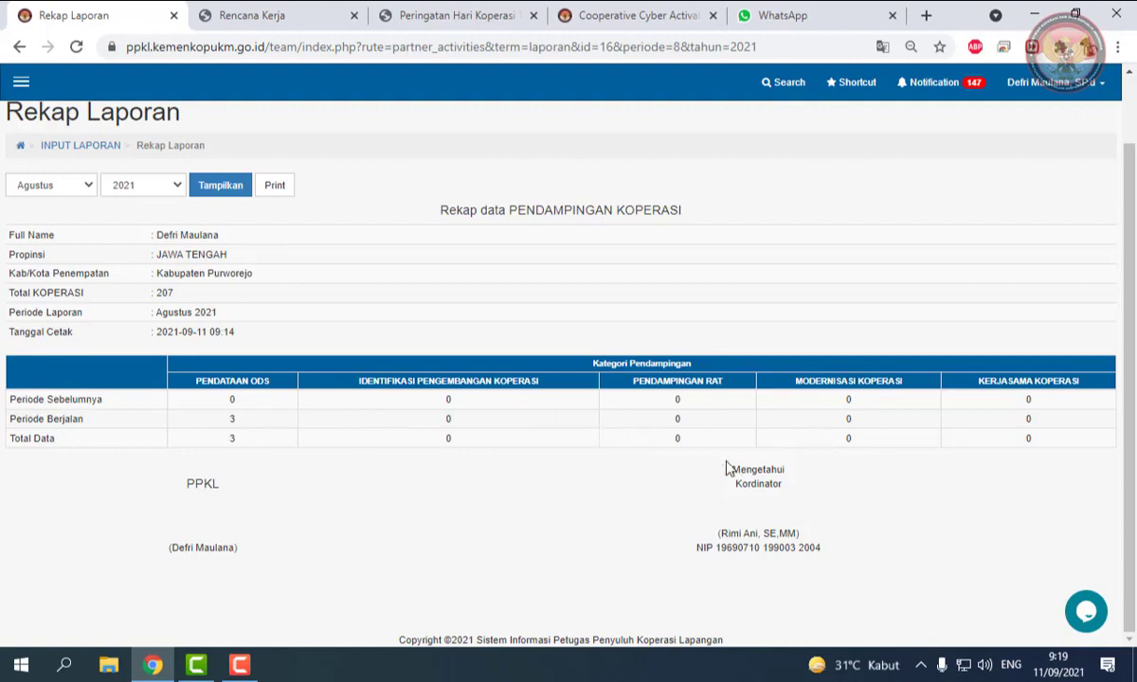
scroll(545, 390, up, 1)
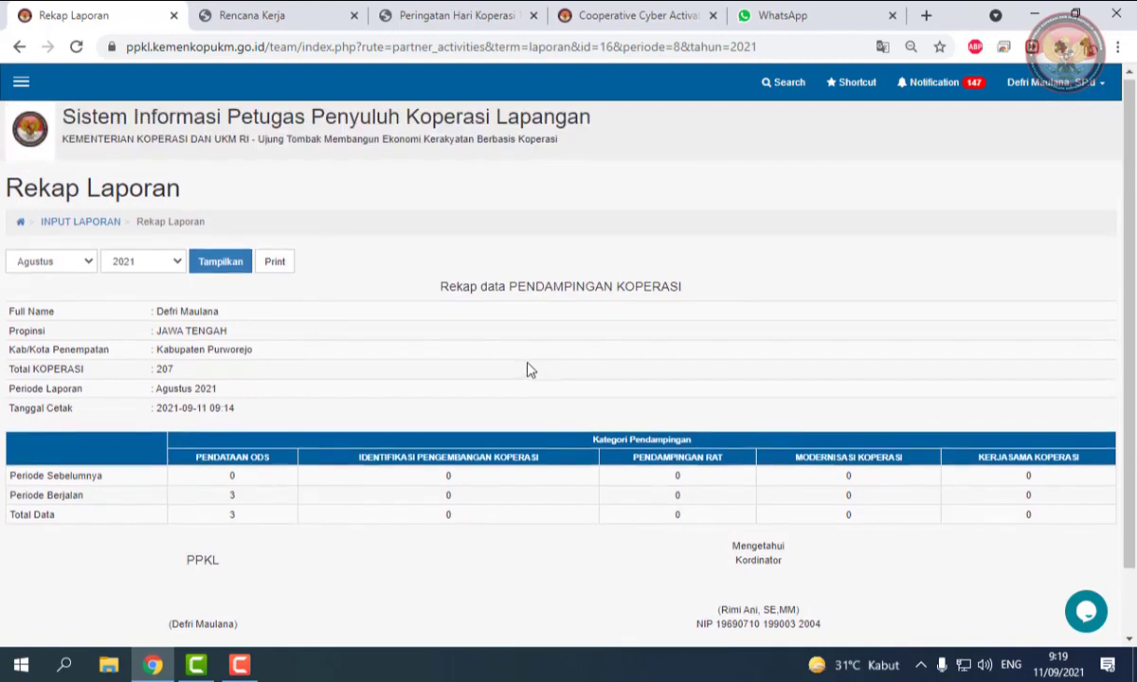
scroll(528, 370, down, 1)
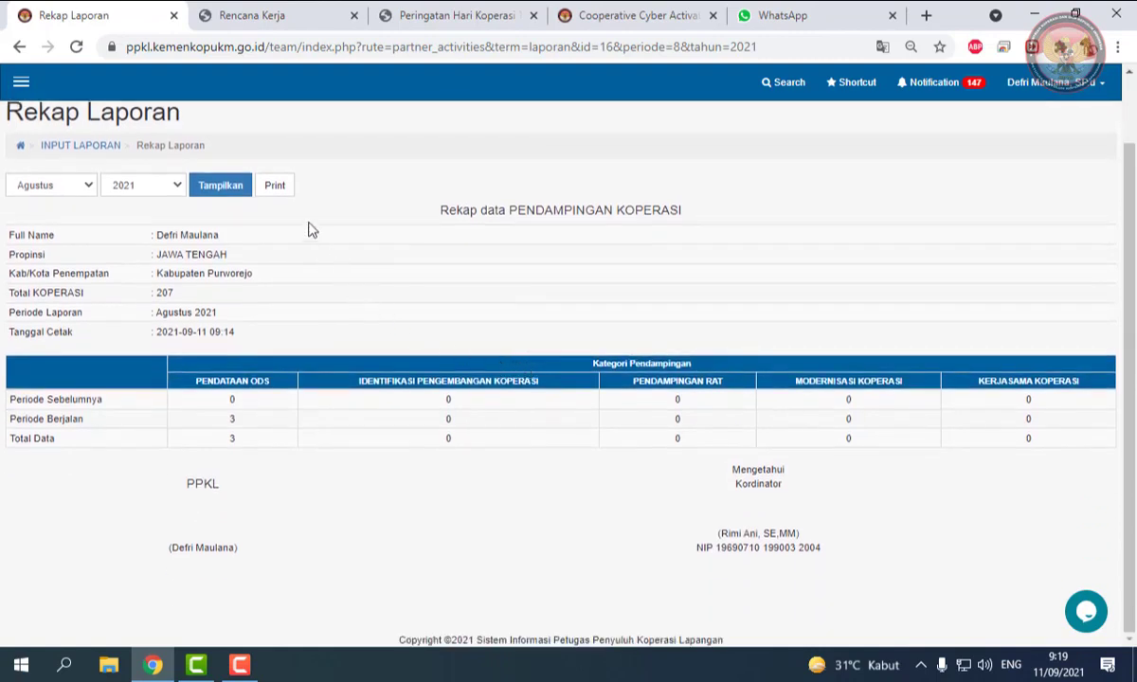
click(275, 186)
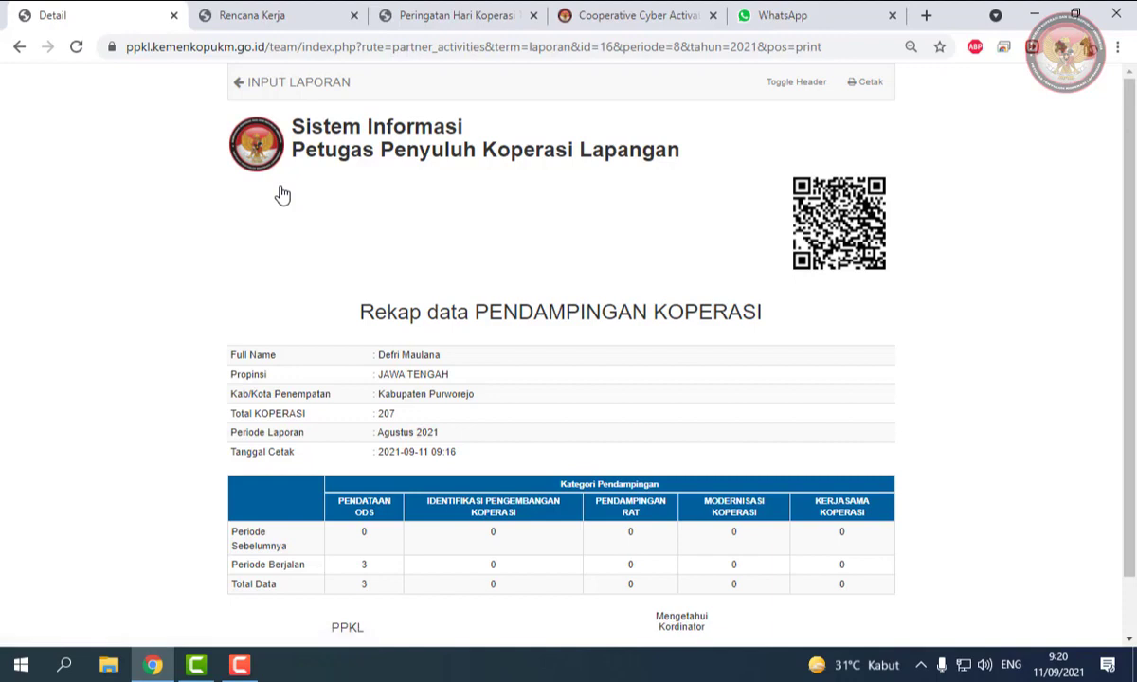
Step: Examine the printable Pendampingan Koperasi recap, from the header and QR code down to the category table and signature block
scroll(282, 194, down, 2)
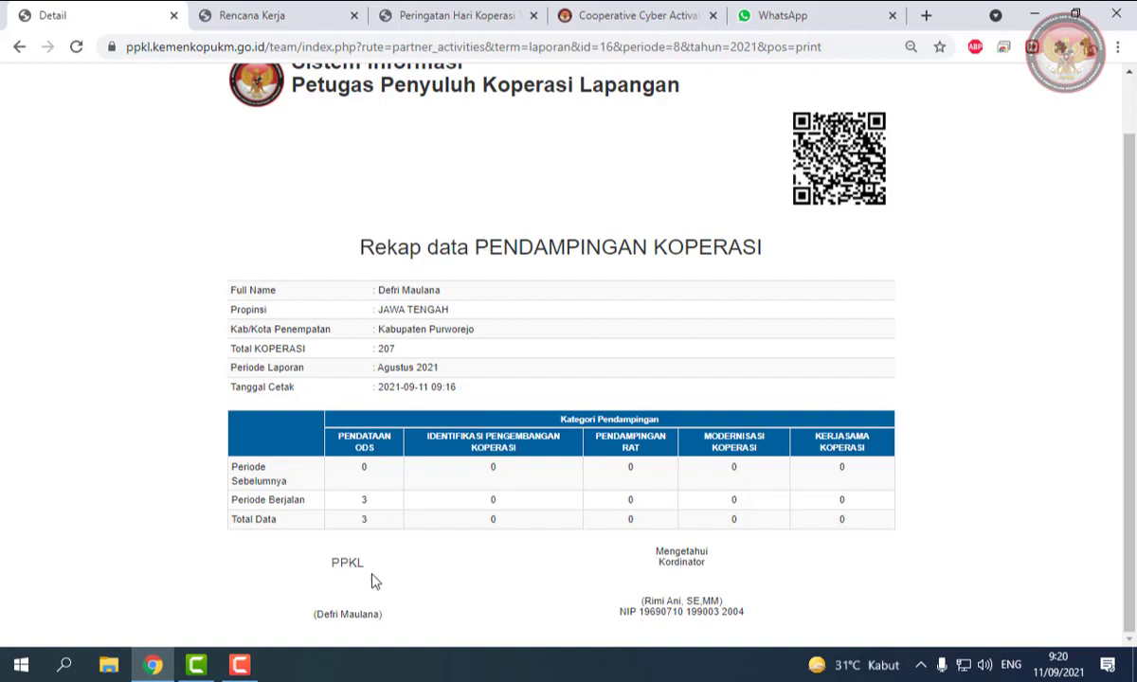
scroll(492, 313, up, 1)
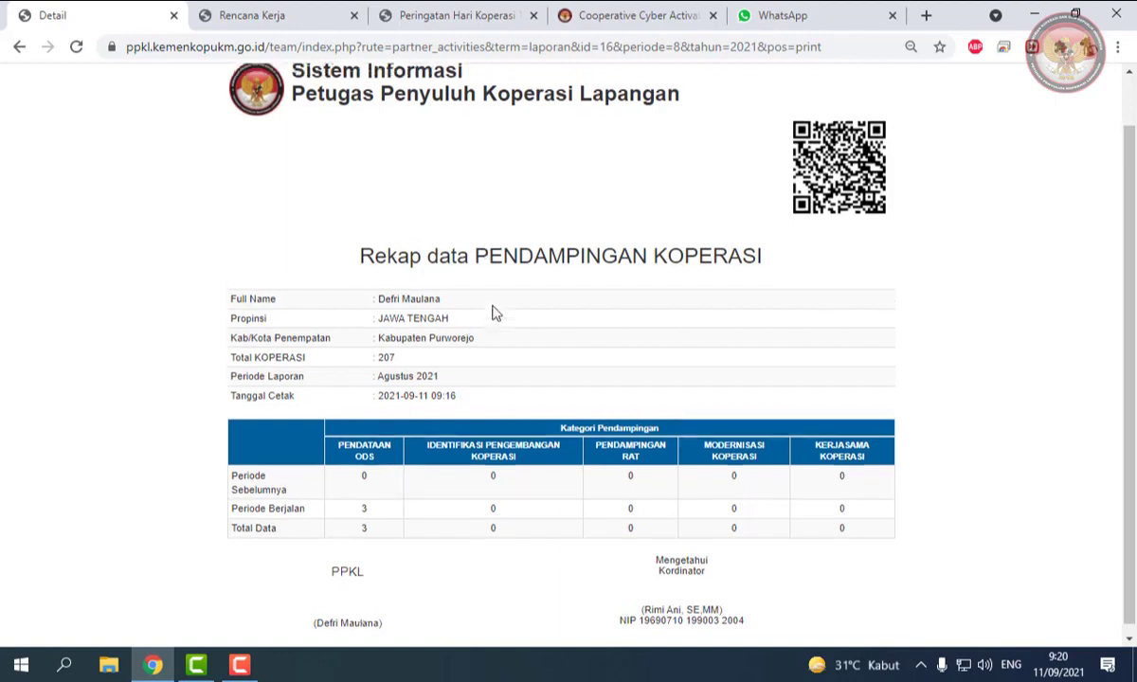
scroll(492, 313, down, 1)
scroll(491, 315, up, 1)
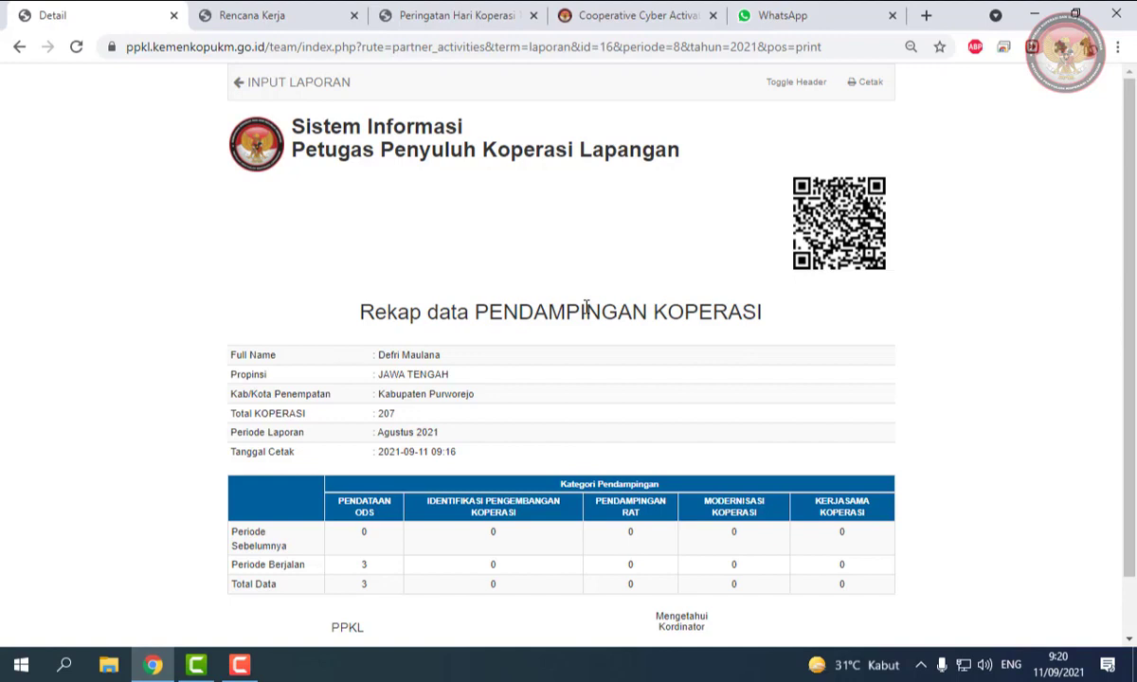
scroll(576, 322, down, 2)
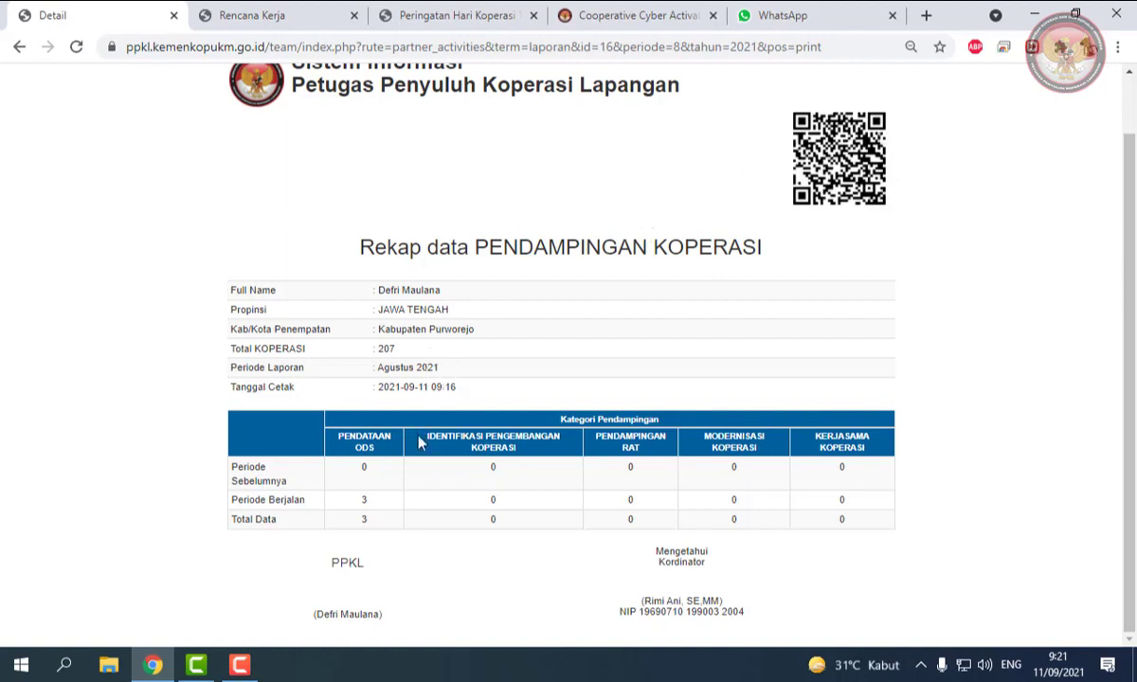
scroll(417, 441, up, 1)
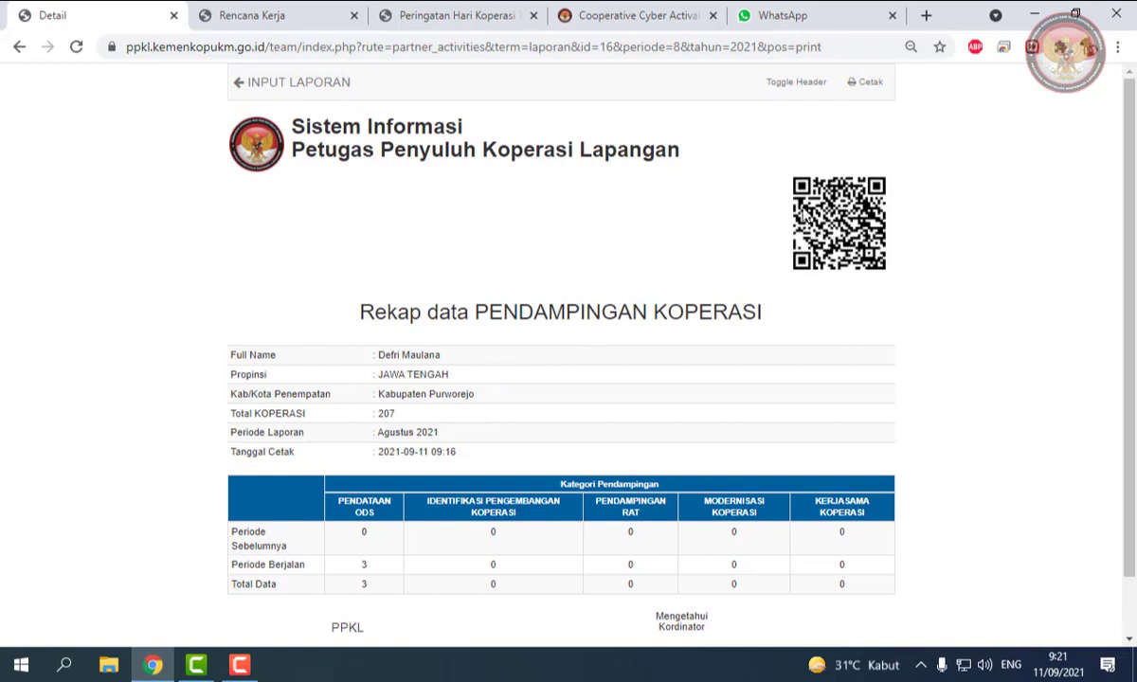
Step: Open the print settings for the Pendampingan Koperasi recap, expand the additional settings and set the destination to Save as PDF
click(870, 84)
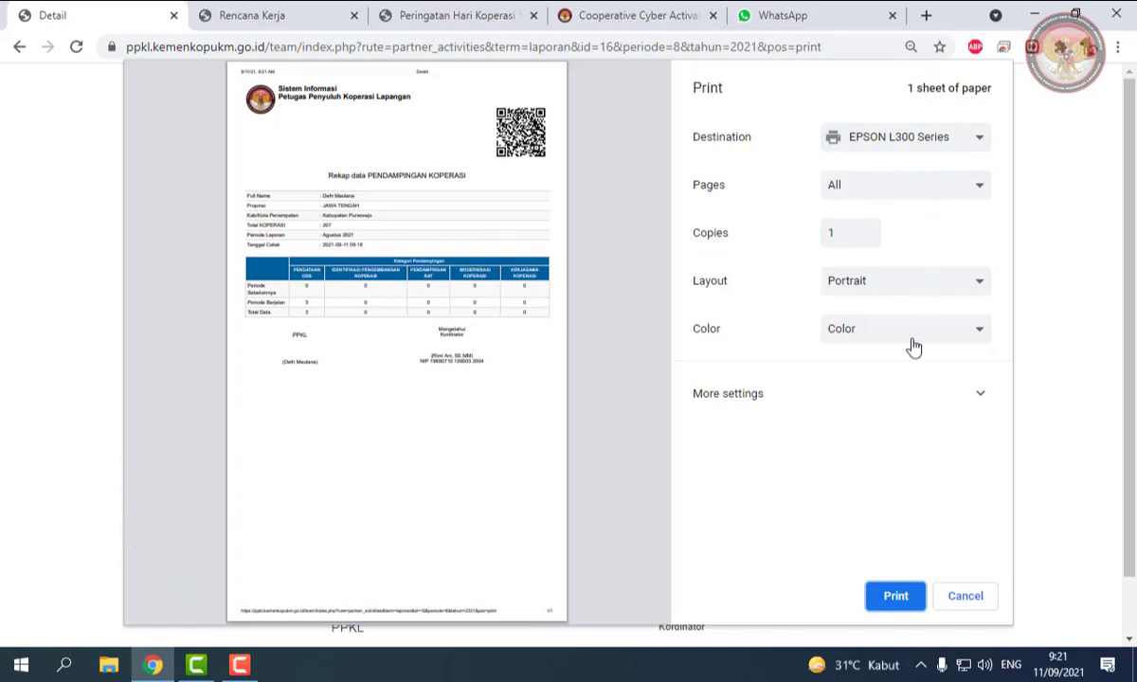
click(750, 405)
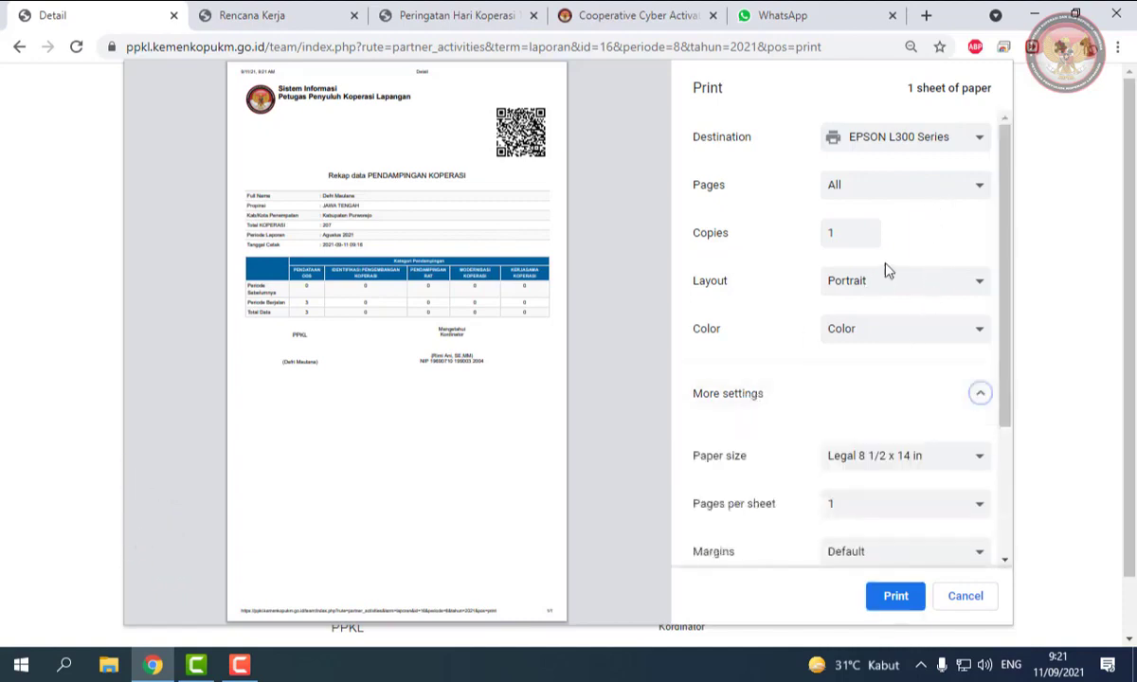
scroll(888, 268, down, 2)
scroll(888, 268, up, 2)
click(919, 143)
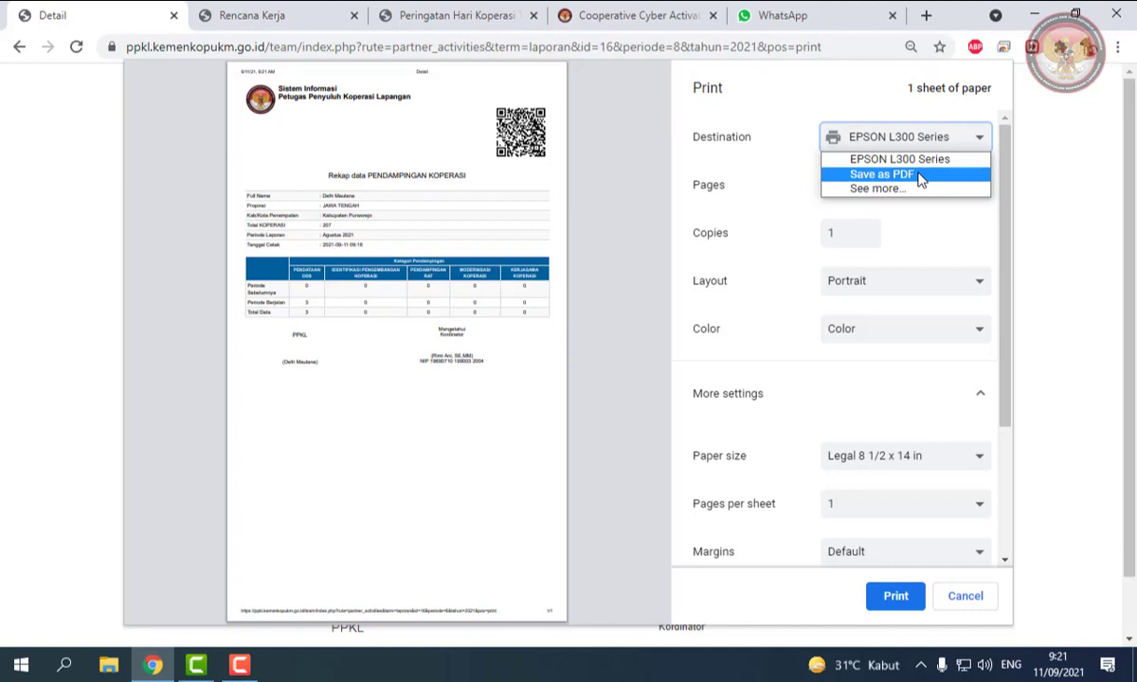
click(917, 176)
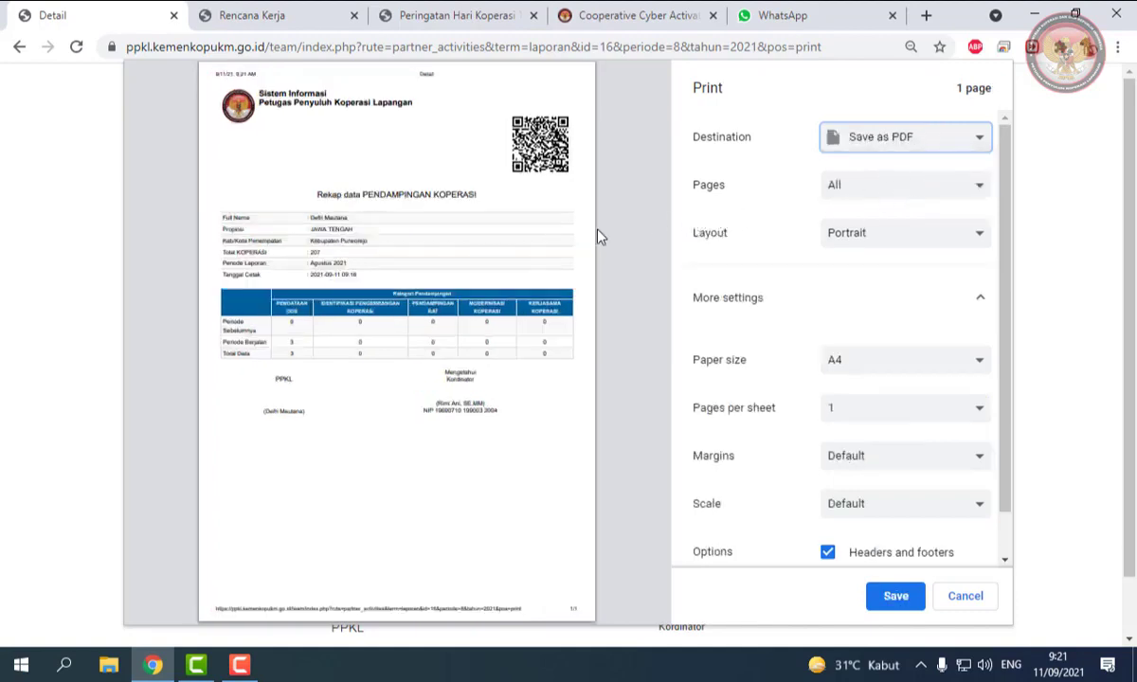
Step: Save the recap PDF in the Download folder under the file name "laporan pendampingan agustus"
click(898, 597)
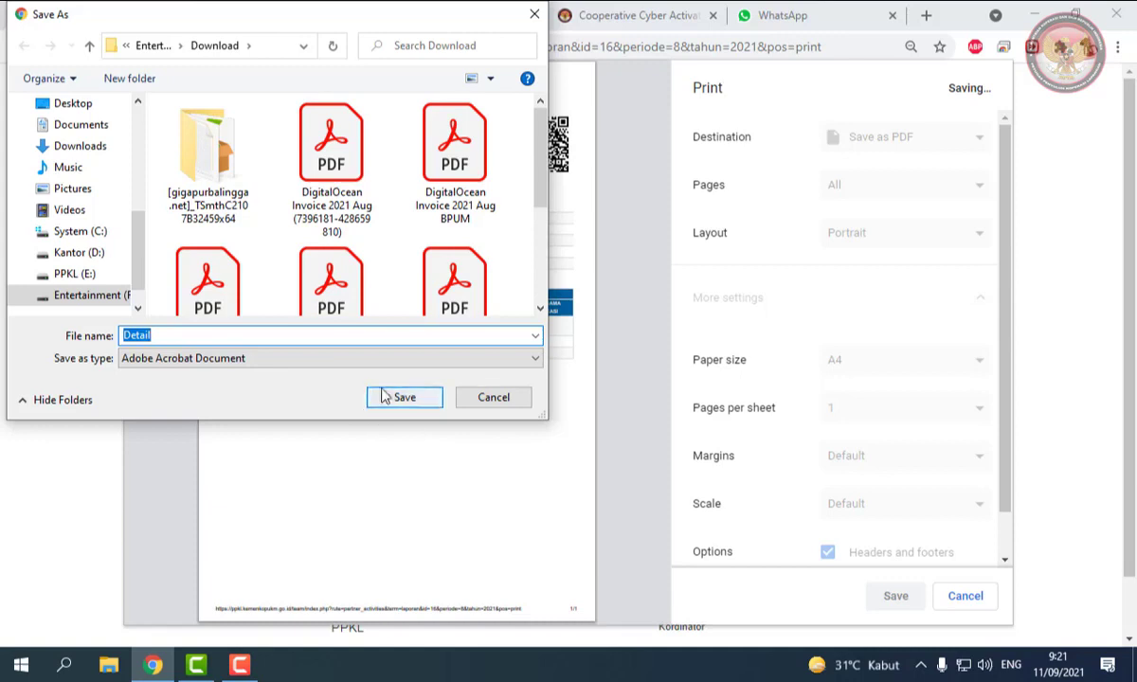
text(na)
key(BackSpace)
key(BackSpace)
key(BackSpace)
key(BackSpace)
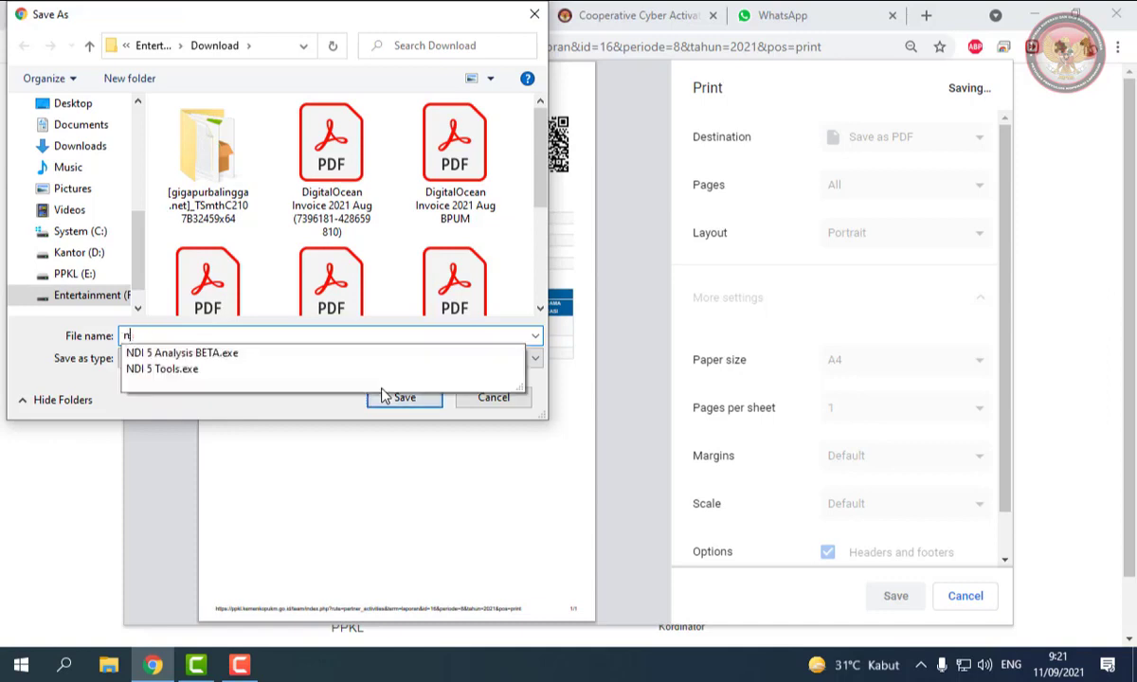
text(laport)
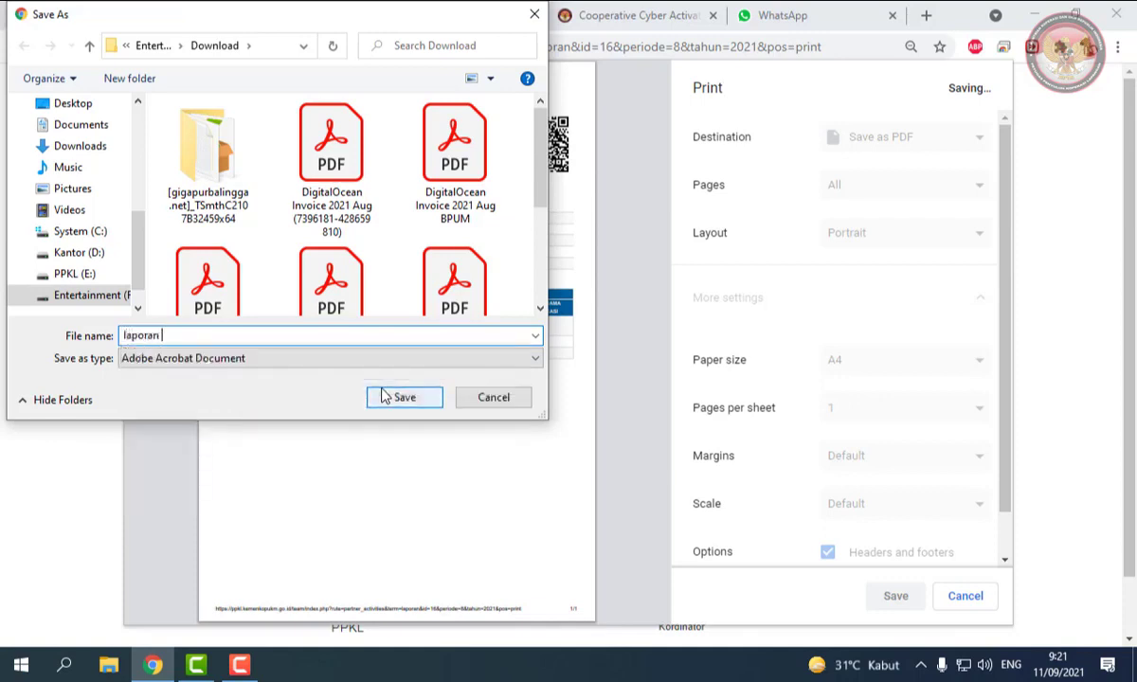
text(n pendampingan agustus)
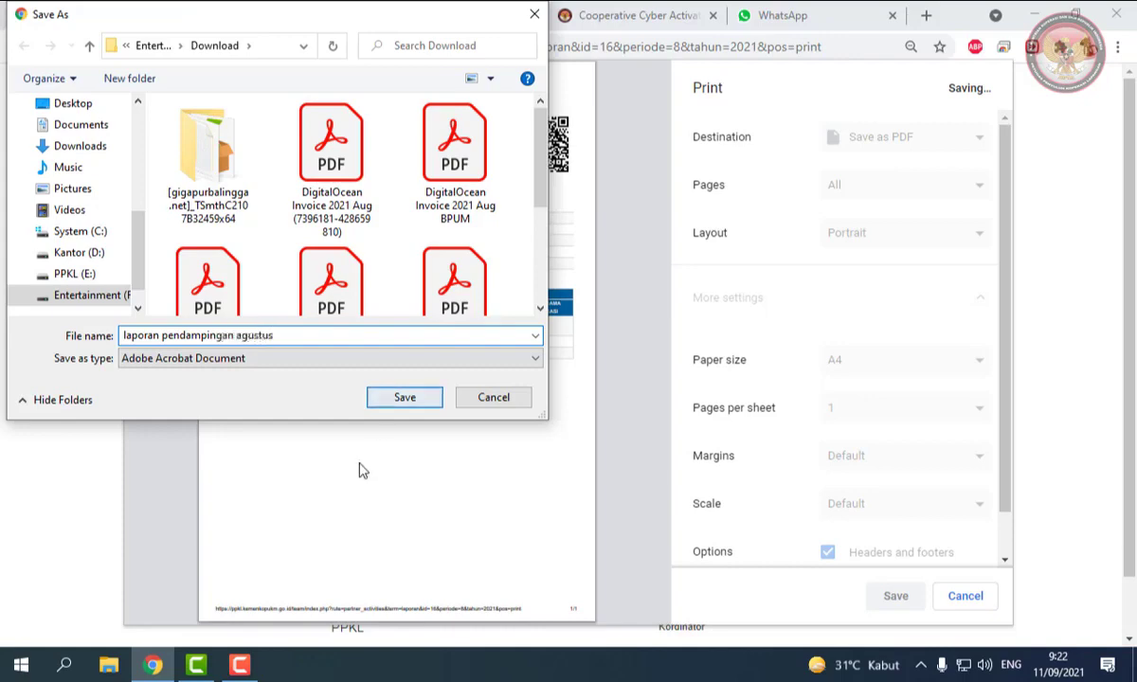
click(414, 398)
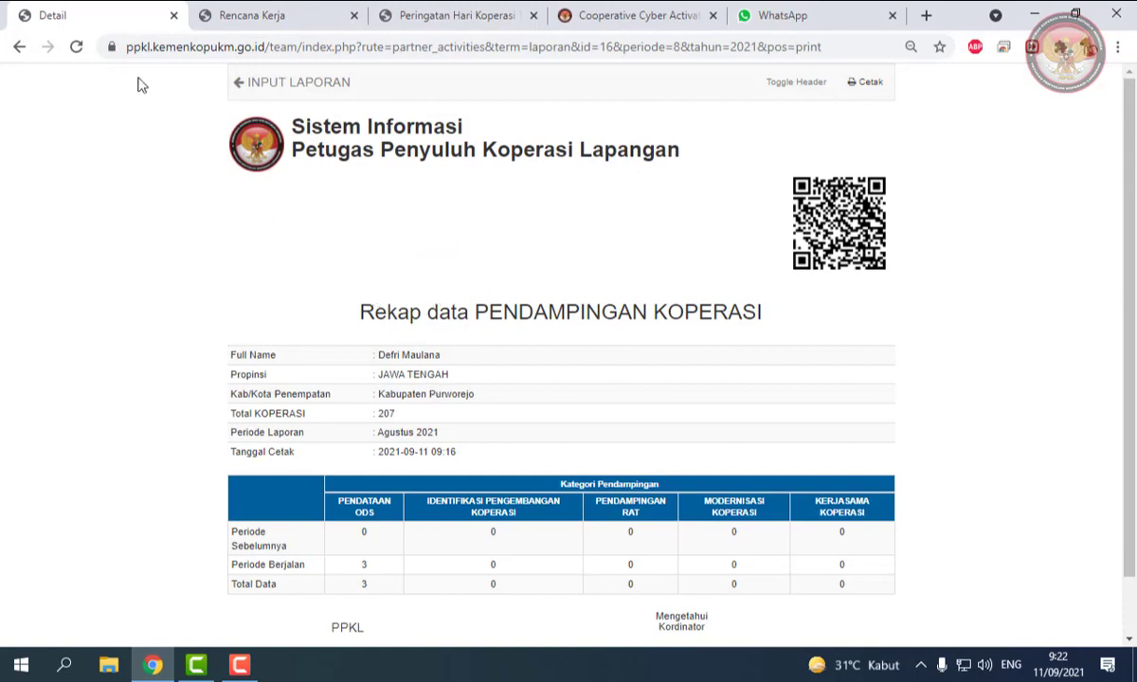
Step: Return to Input Laporan and open the input form for Profil Koperasi
click(18, 47)
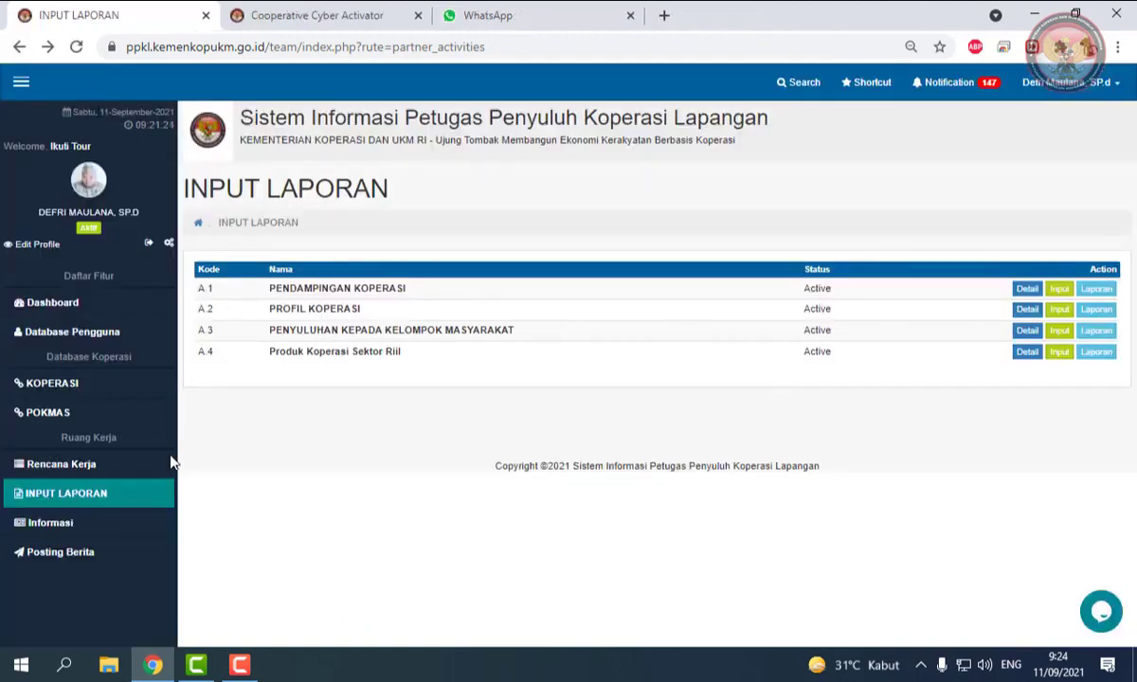
click(159, 495)
click(1060, 316)
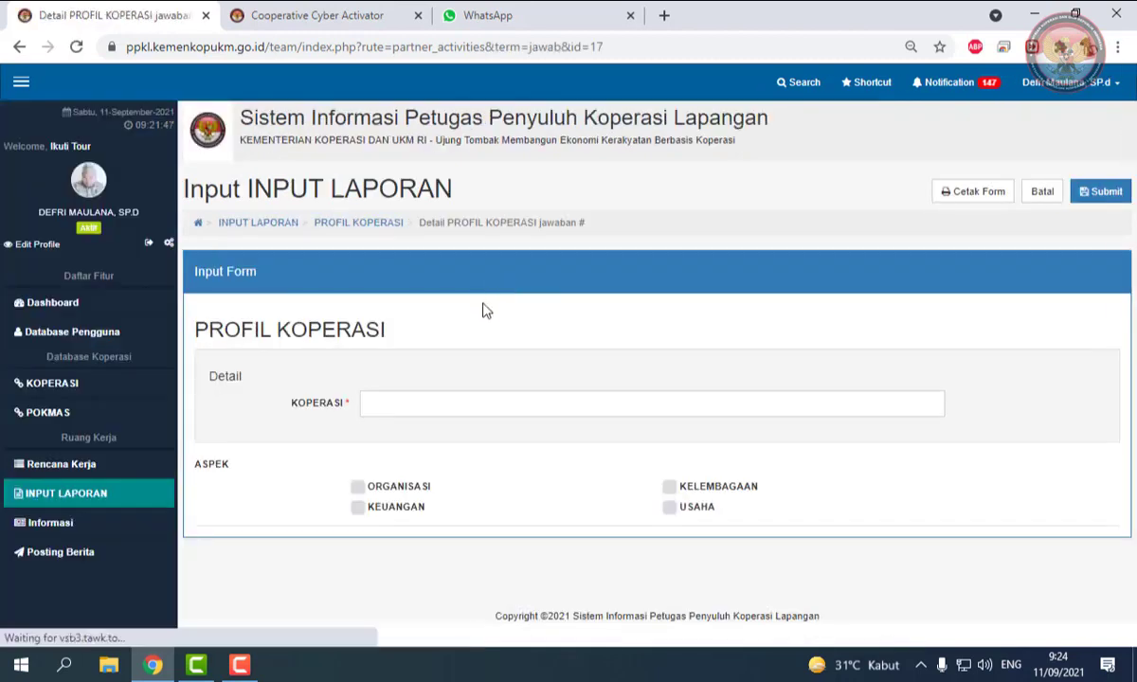
Step: Search for "kud" in the Koperasi field and select Kud Bayan as the cooperative
click(474, 410)
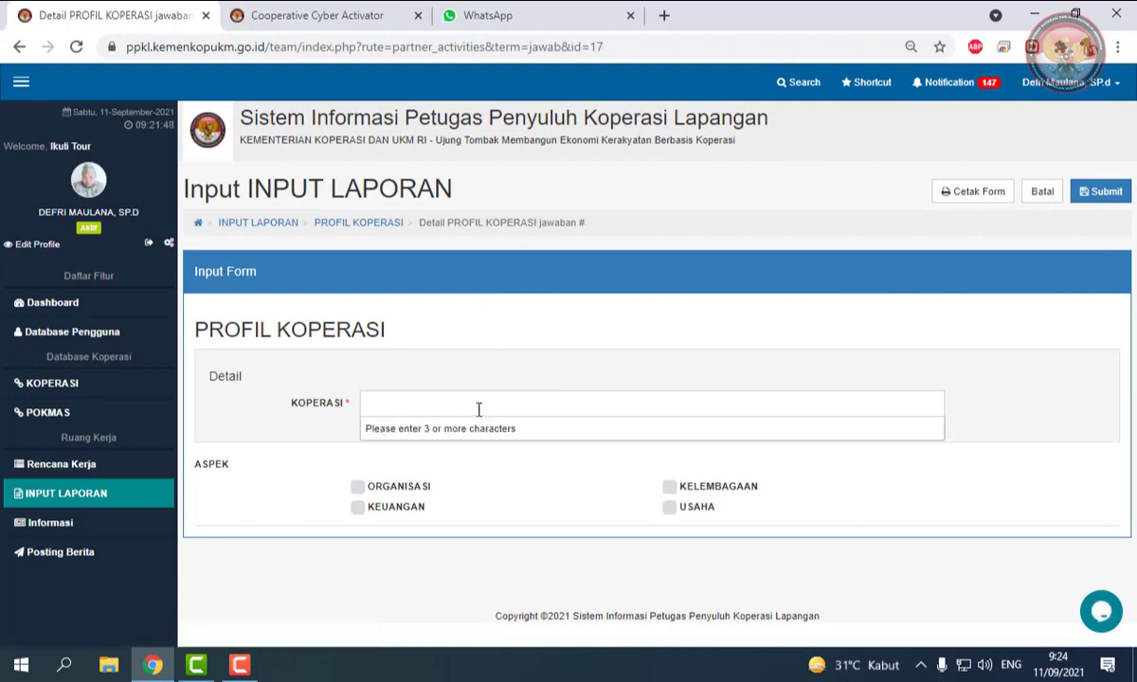
text(kud)
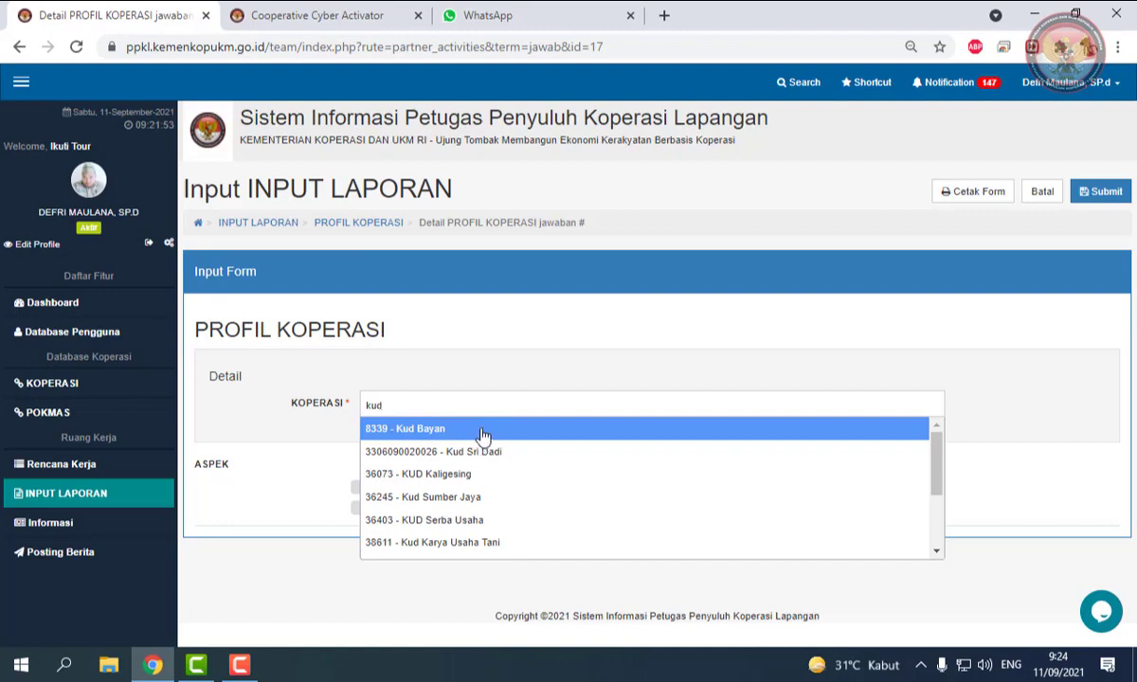
click(478, 430)
Step: Select the Organisasi aspect and examine its fields, from Nomor AHU and NIB down to the organisational completeness checklist and SIUP details
scroll(495, 431, down, 1)
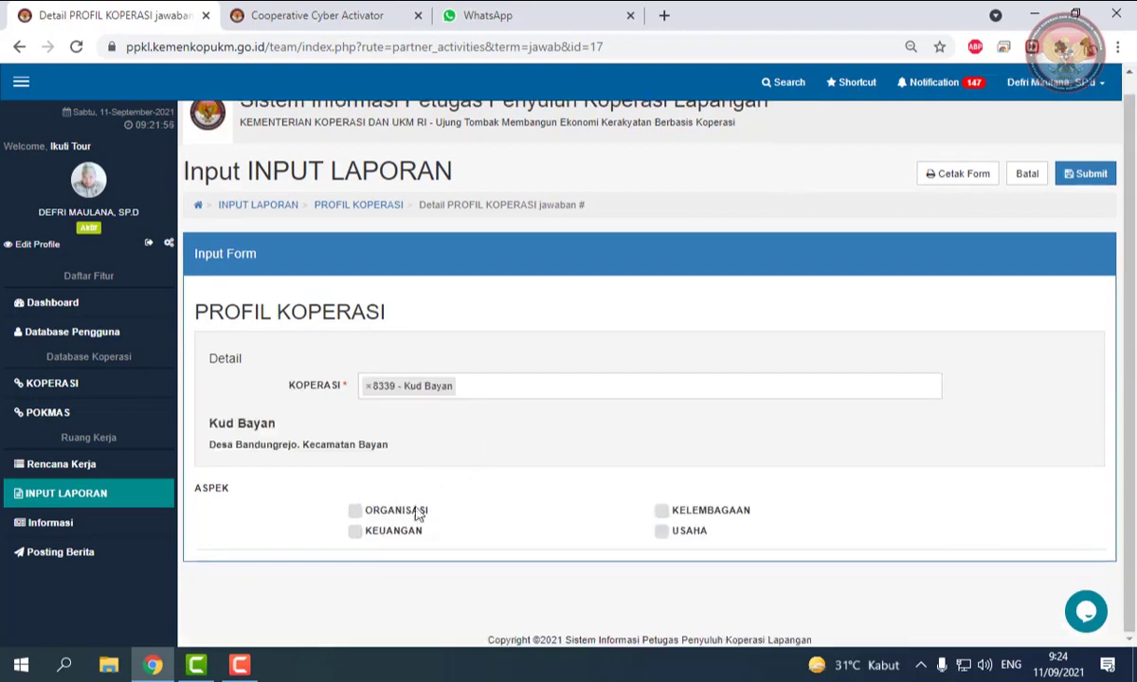
click(354, 510)
scroll(493, 464, down, 2)
scroll(491, 465, down, 2)
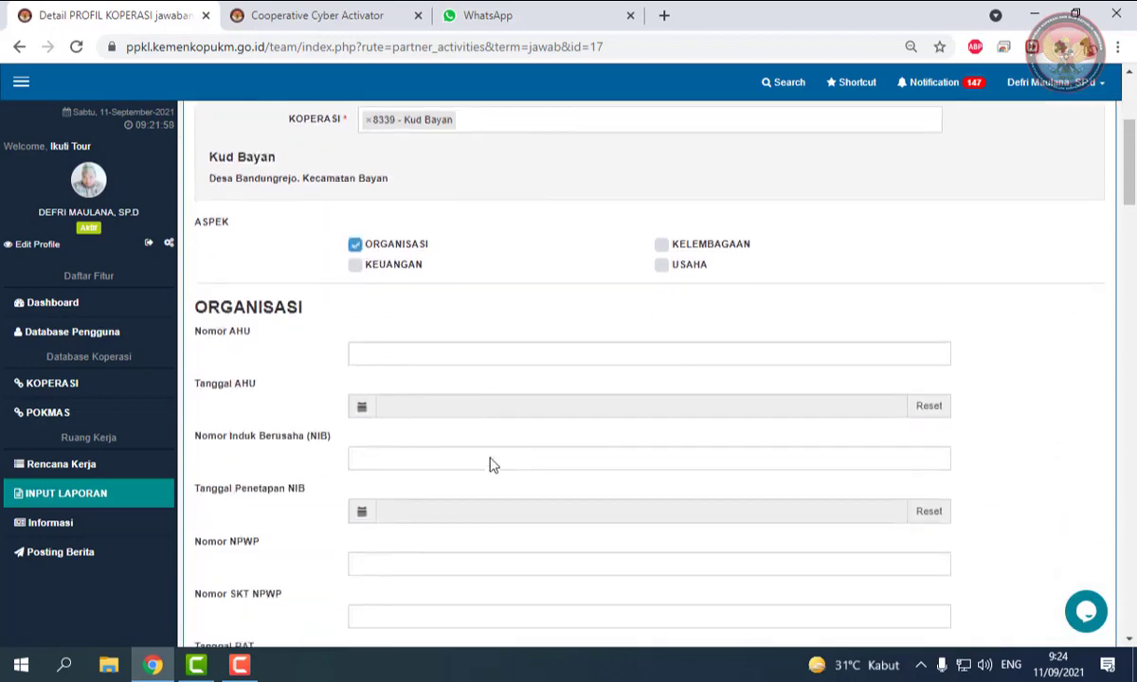
click(431, 352)
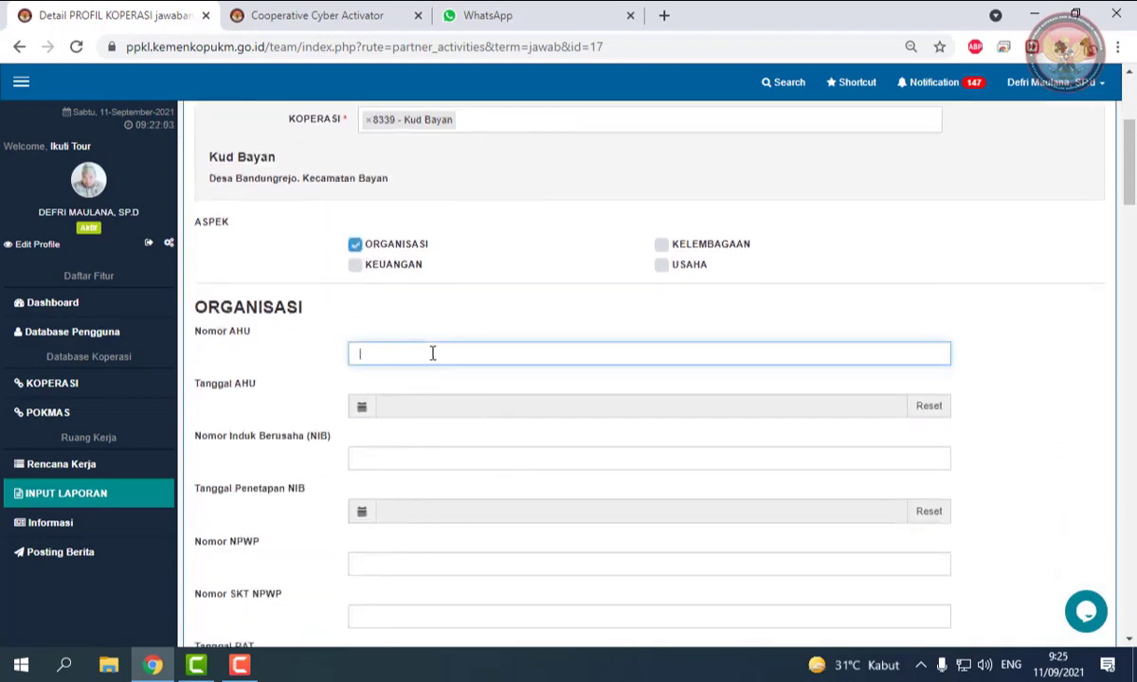
click(421, 459)
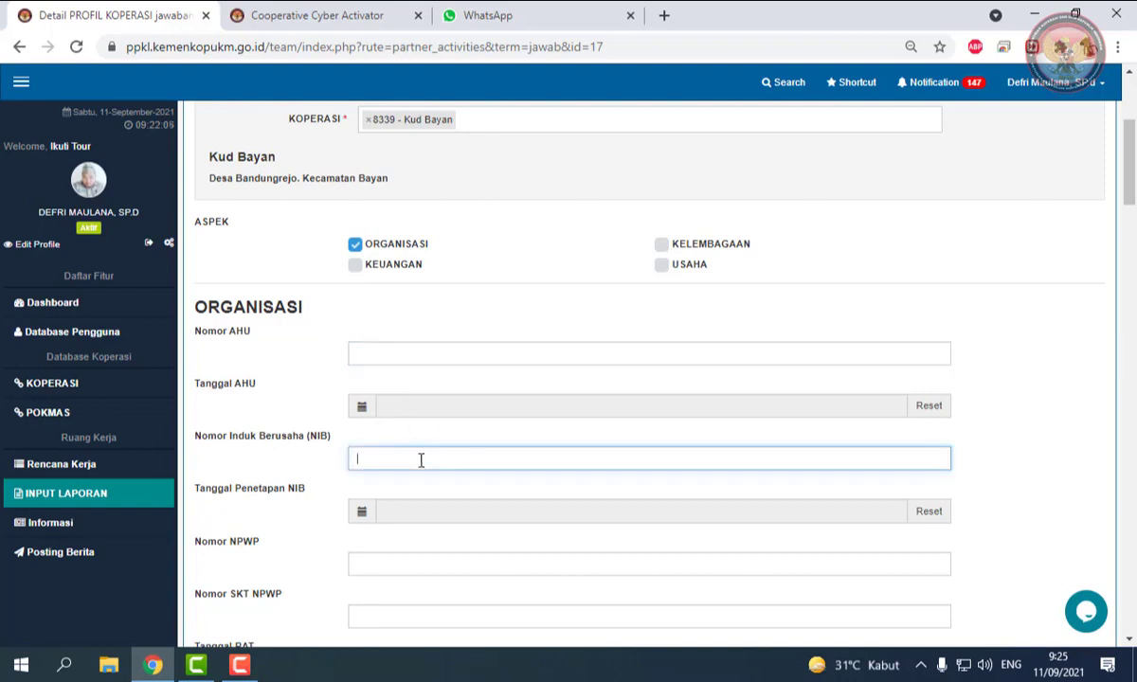
scroll(421, 460, down, 3)
scroll(396, 399, down, 1)
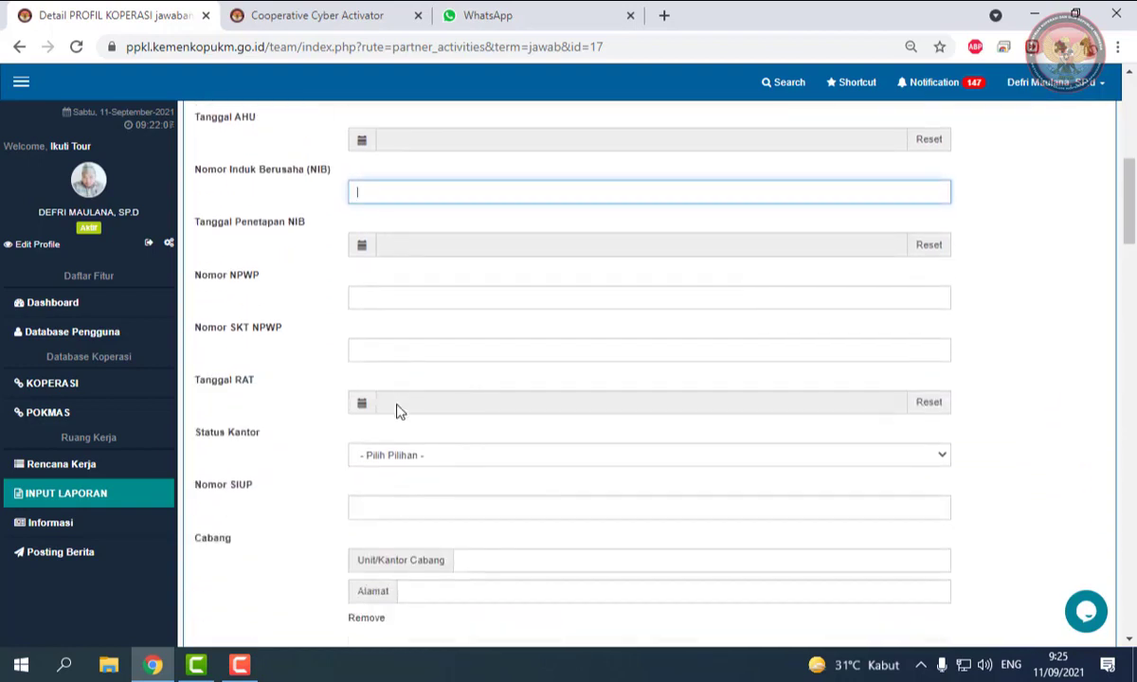
scroll(474, 514, down, 2)
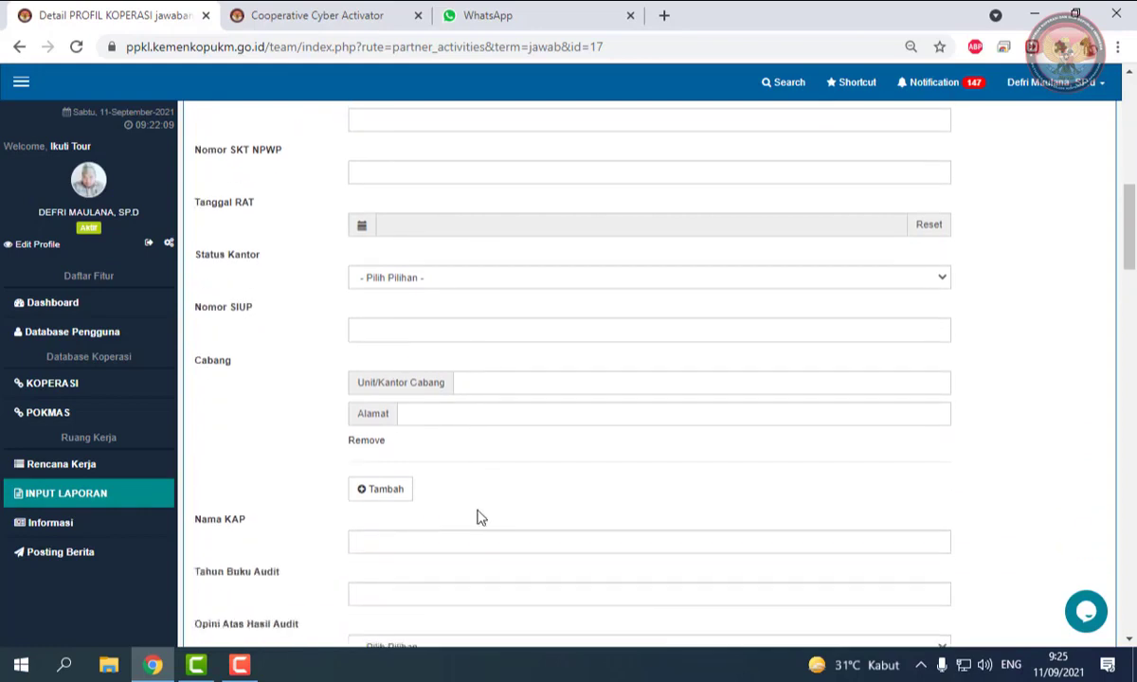
scroll(478, 517, down, 4)
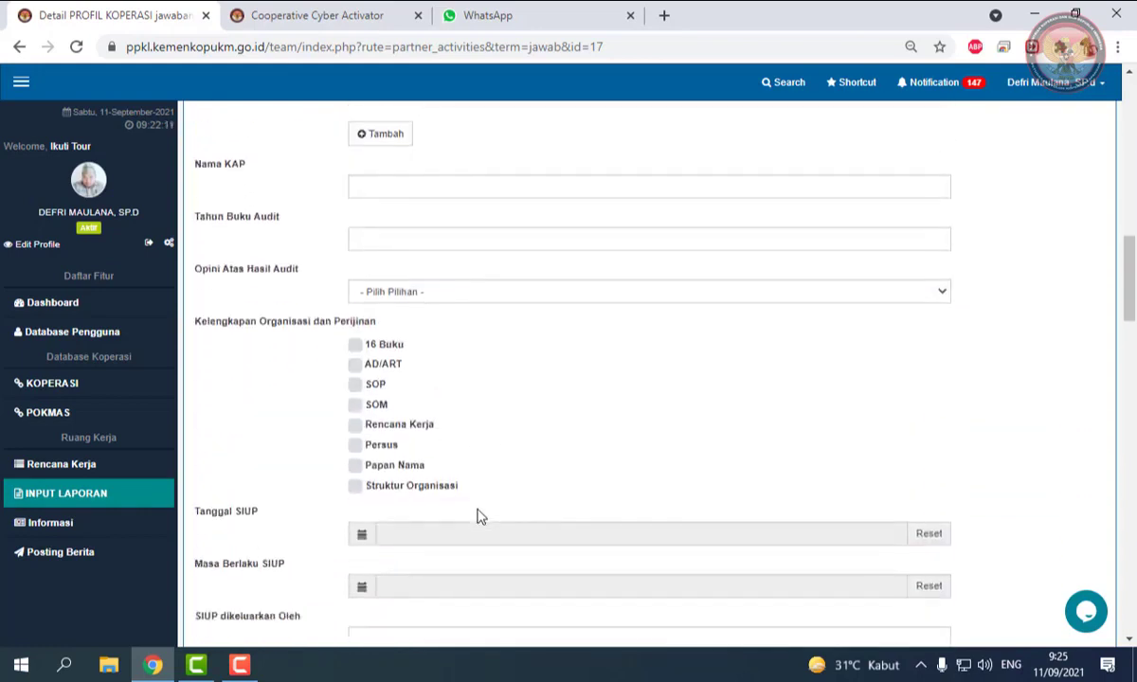
scroll(478, 516, up, 12)
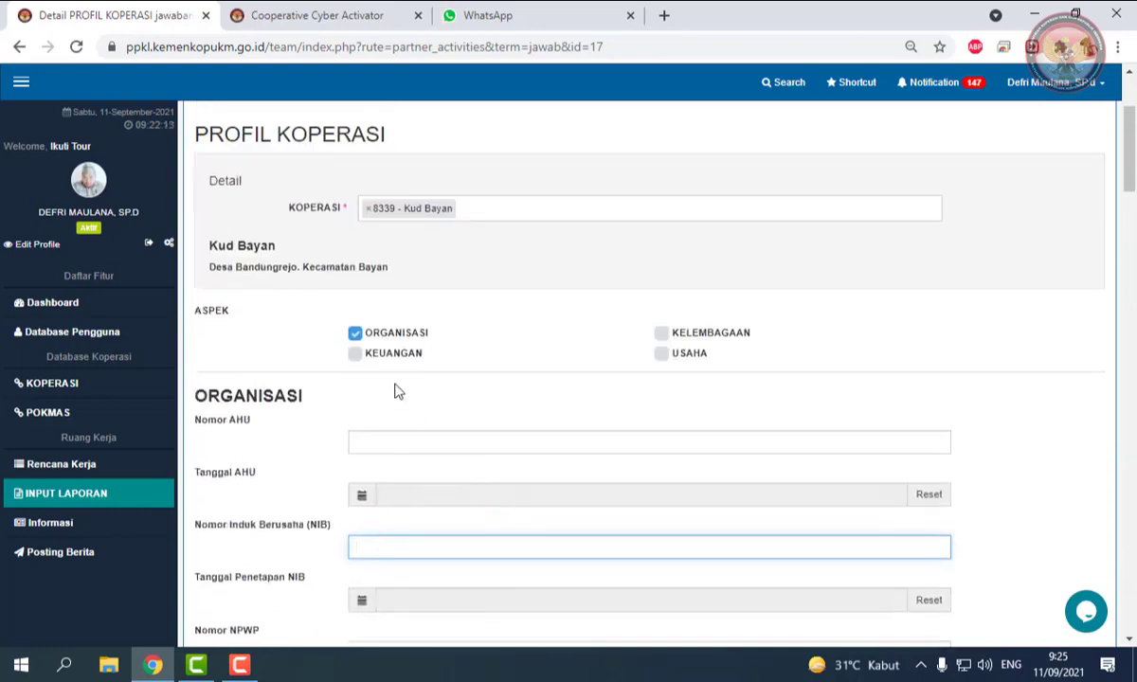
Step: Switch between the Keuangan and Organisasi aspects, then examine the Keuangan fields from Volume Usaha down to Kewajiban
click(357, 355)
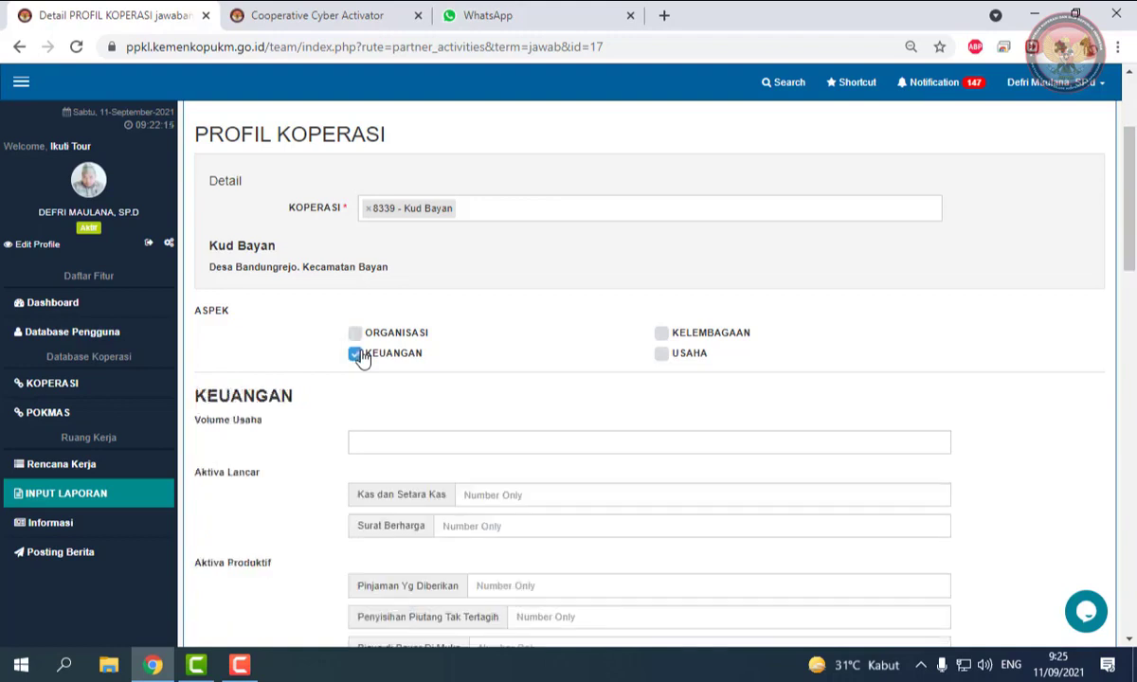
click(361, 336)
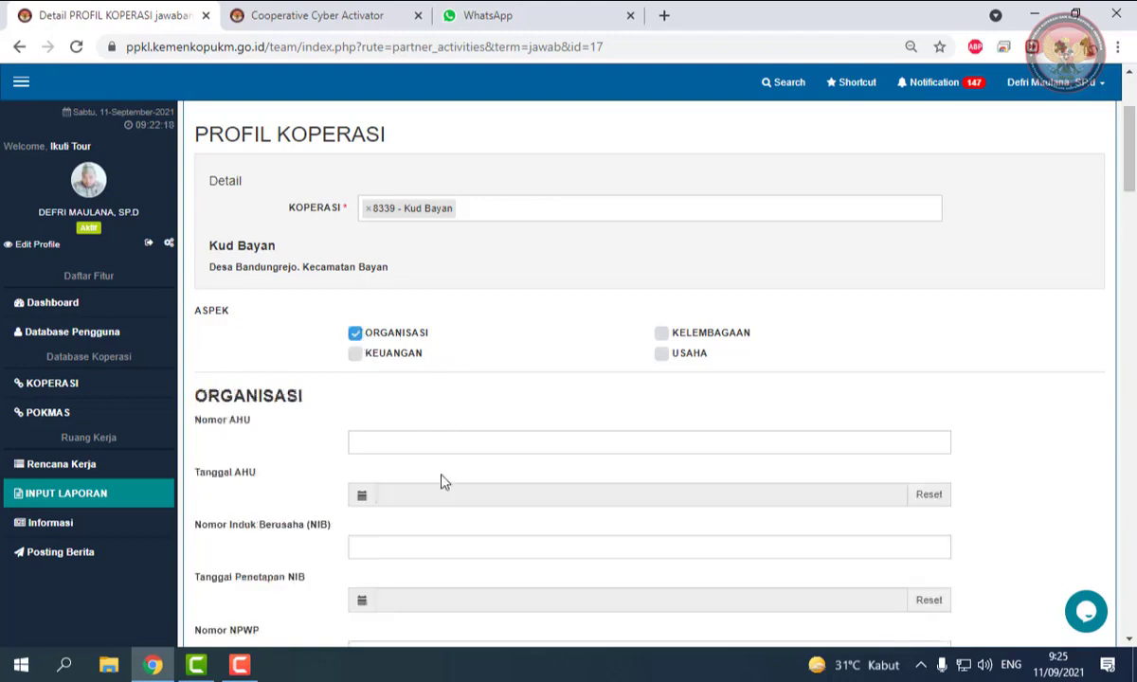
click(448, 445)
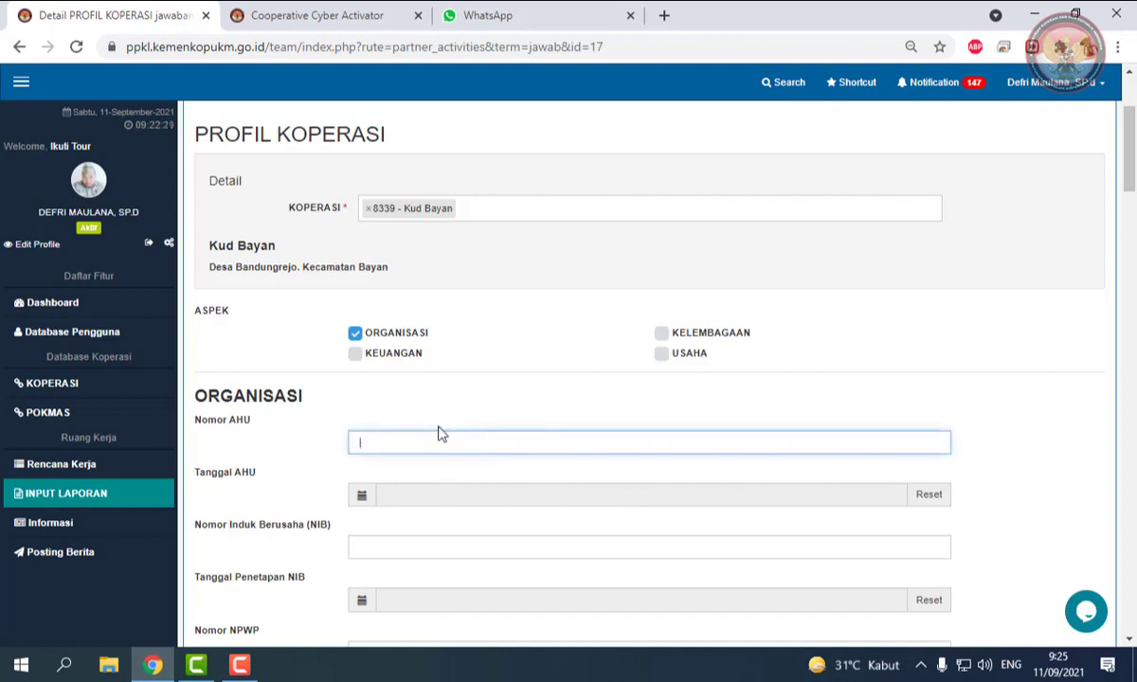
click(412, 356)
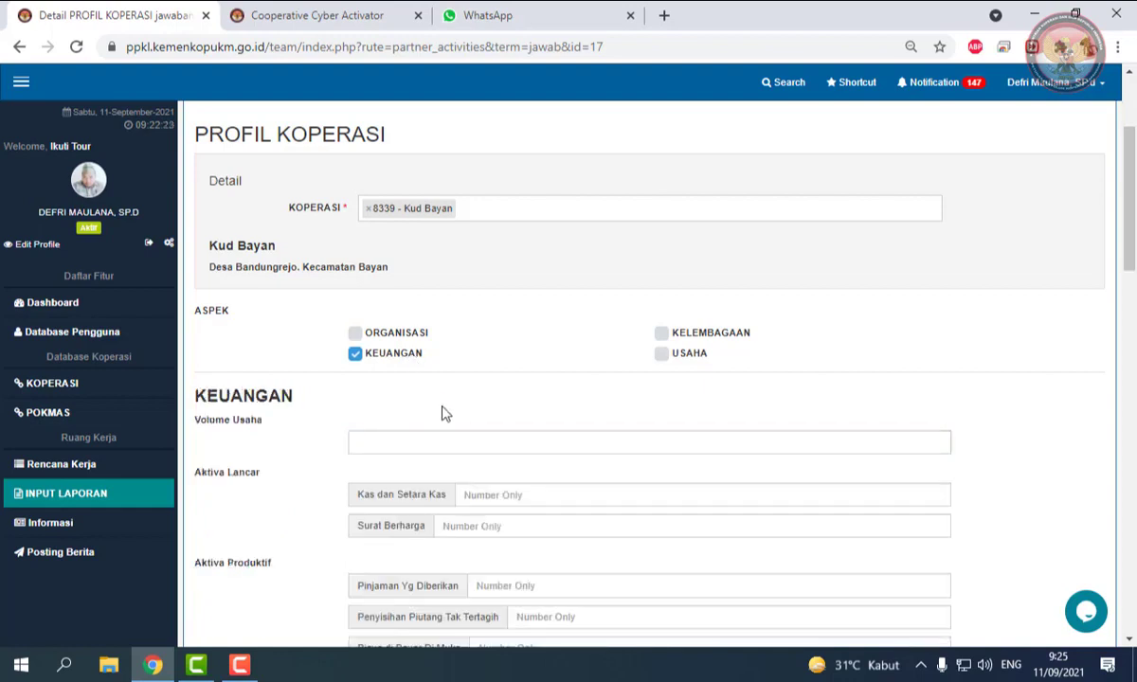
scroll(454, 439, down, 5)
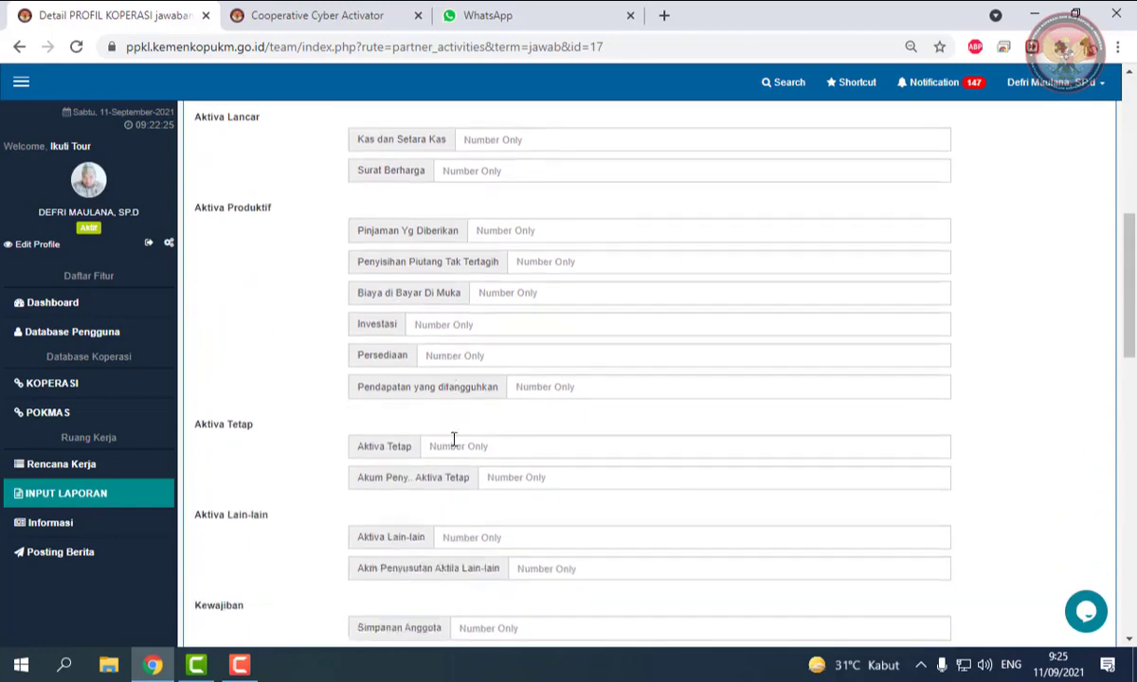
scroll(454, 439, up, 6)
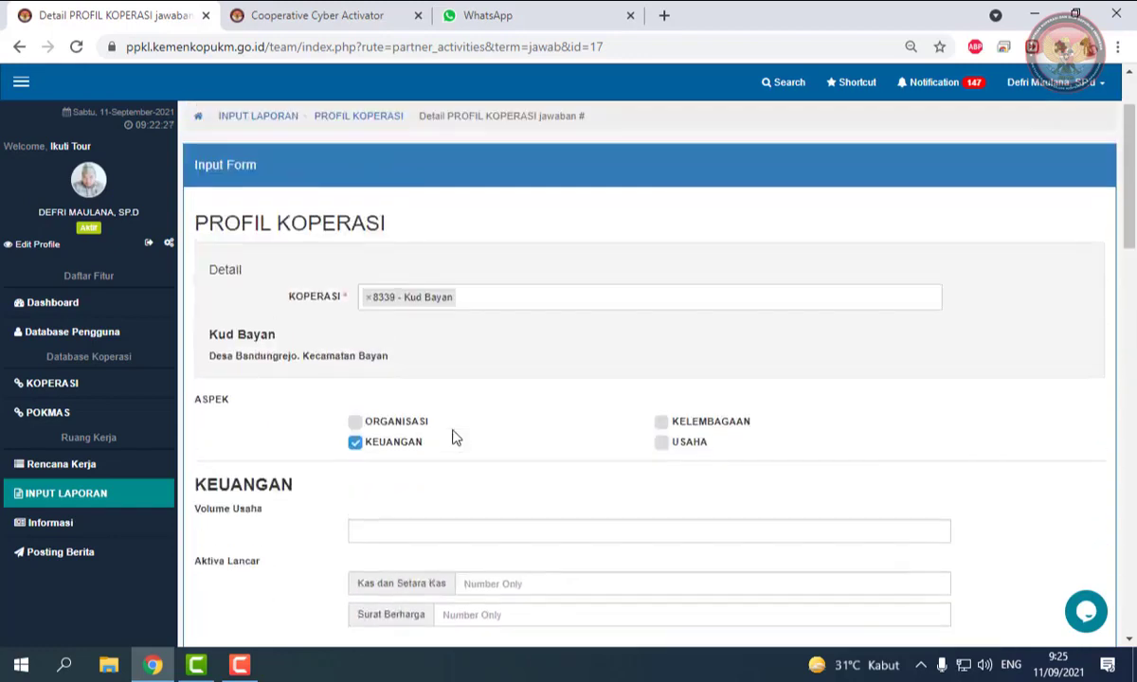
Step: Switch from the Kelembagaan to the Usaha aspect and examine the Usaha fields, from Usaha Utama down to Legalitas Produk
click(662, 423)
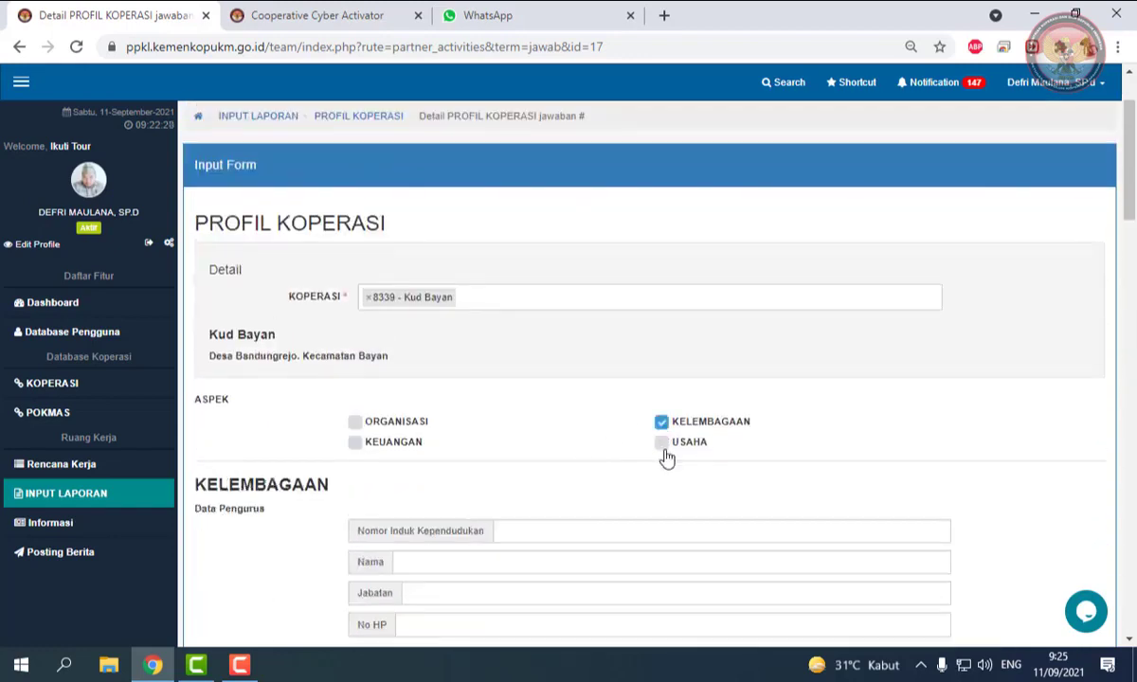
click(661, 443)
scroll(520, 437, down, 2)
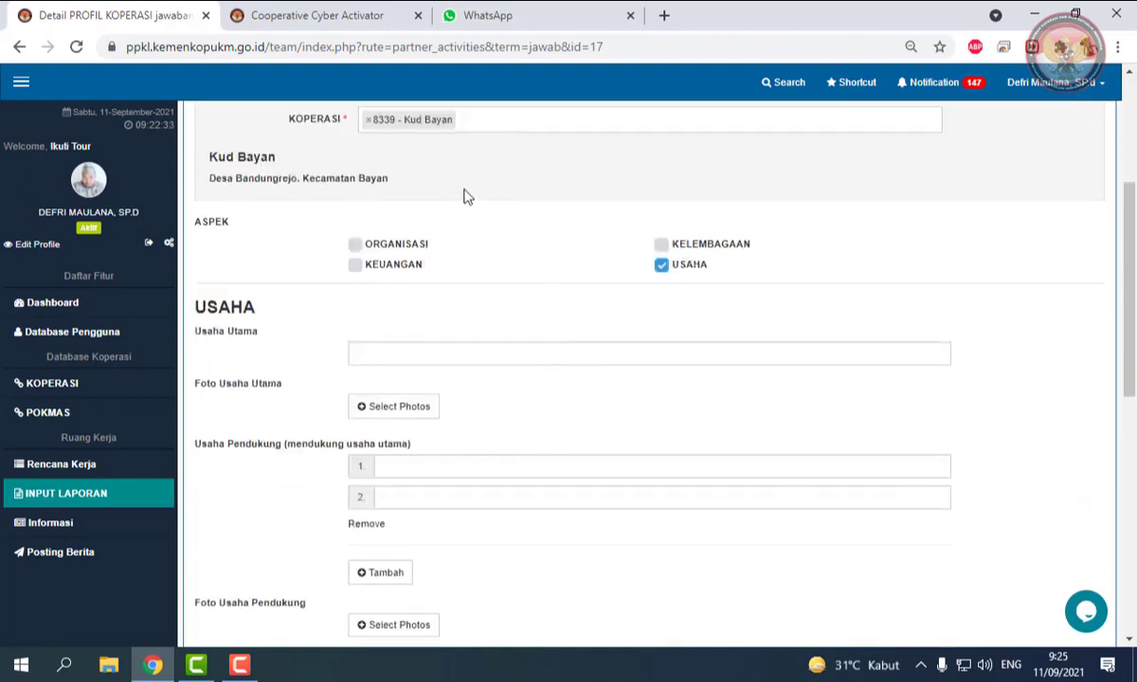
scroll(439, 238, up, 1)
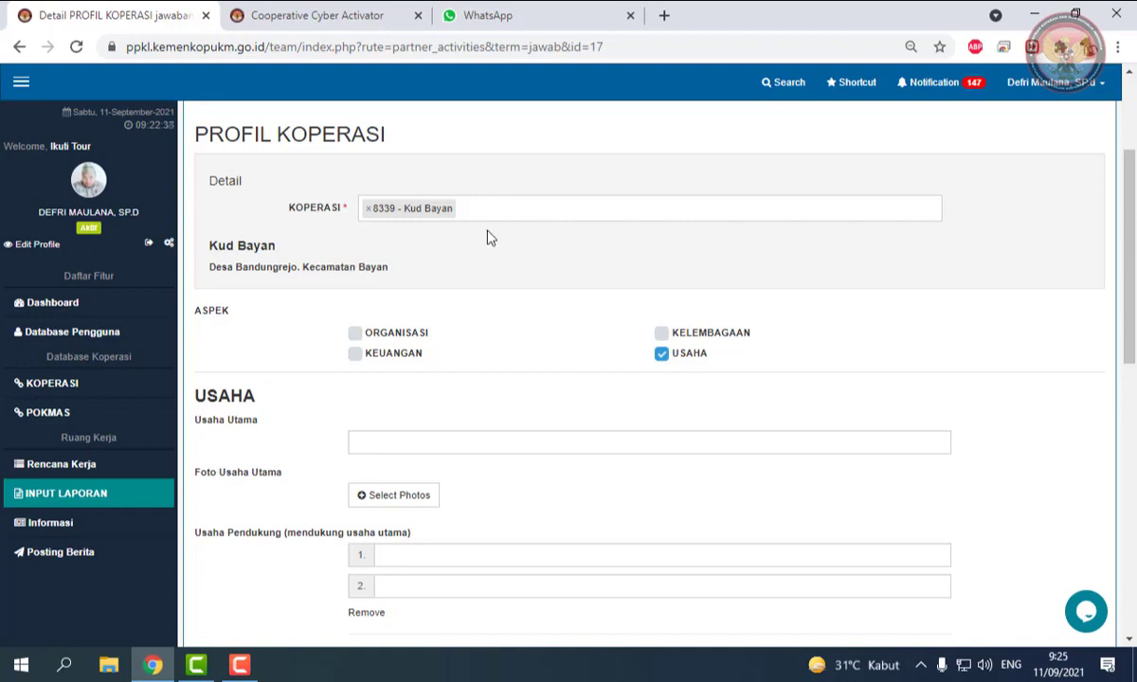
scroll(489, 261, down, 2)
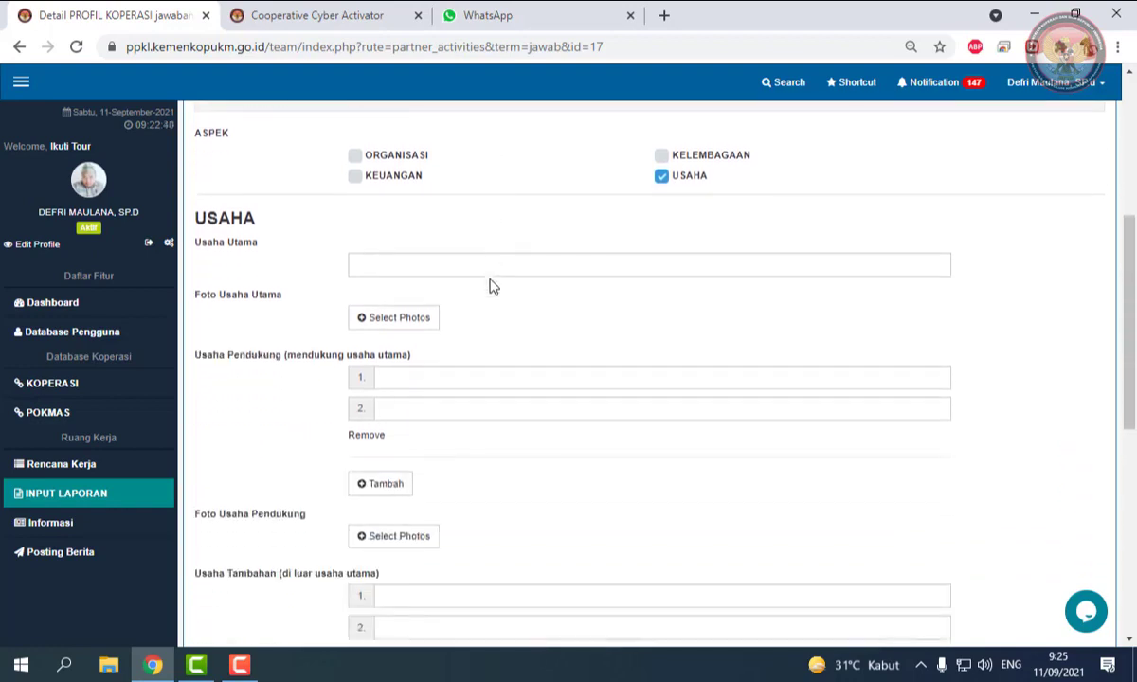
click(438, 268)
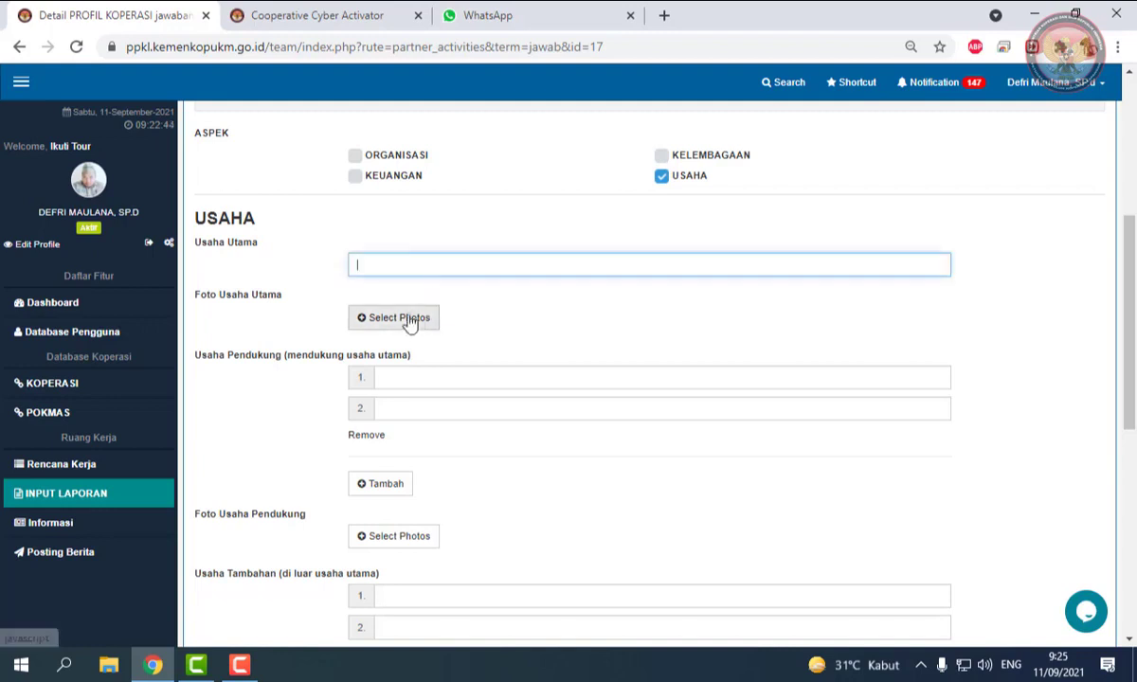
click(489, 382)
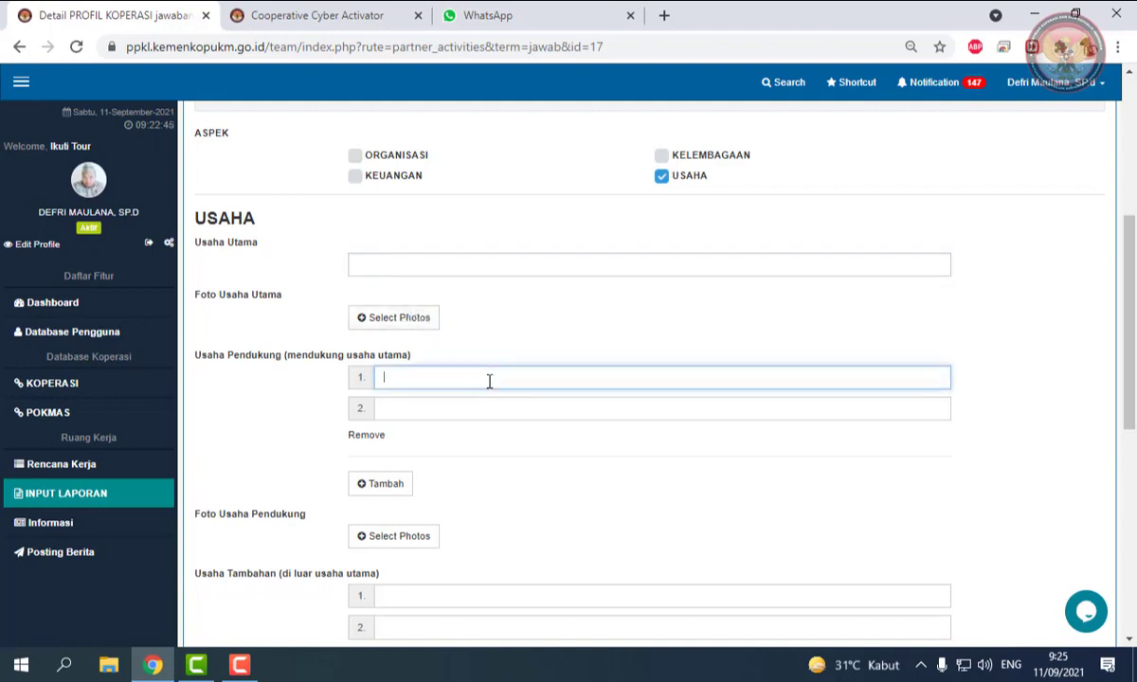
click(485, 406)
scroll(484, 408, down, 3)
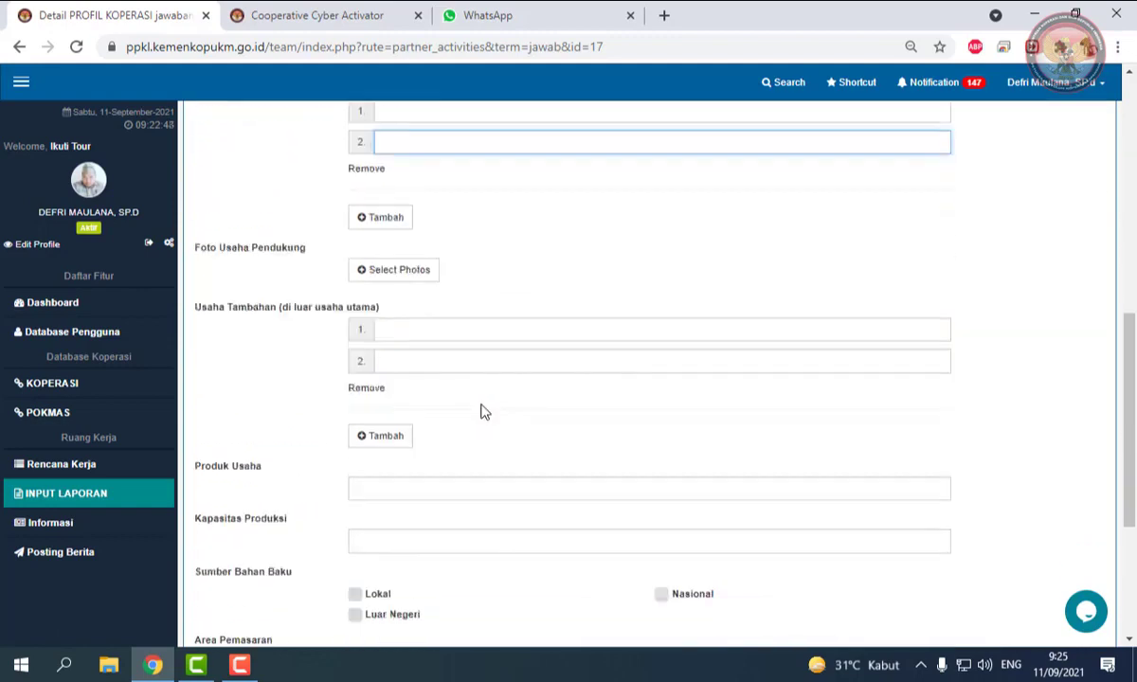
scroll(426, 388, down, 2)
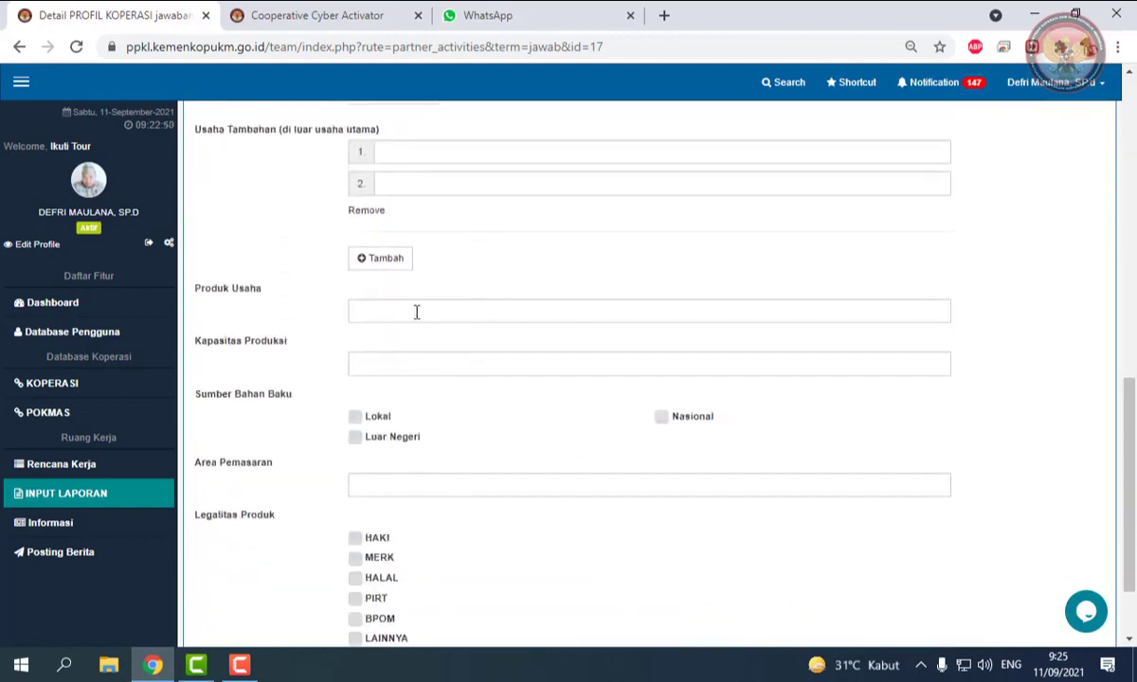
Step: Switch from the Usaha to the Kelembagaan aspect and examine the Data Pengurus fields, including Nomor Induk Kependudukan, Nama, Jabatan and No HP
scroll(417, 313, down, 2)
scroll(438, 398, up, 7)
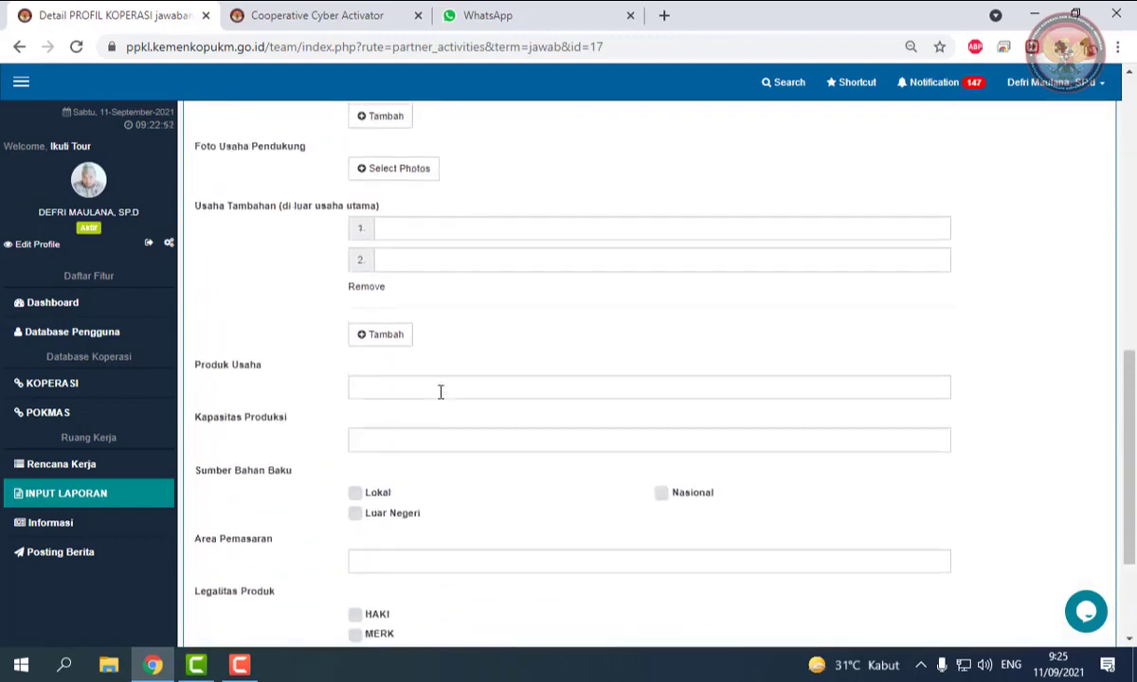
click(662, 404)
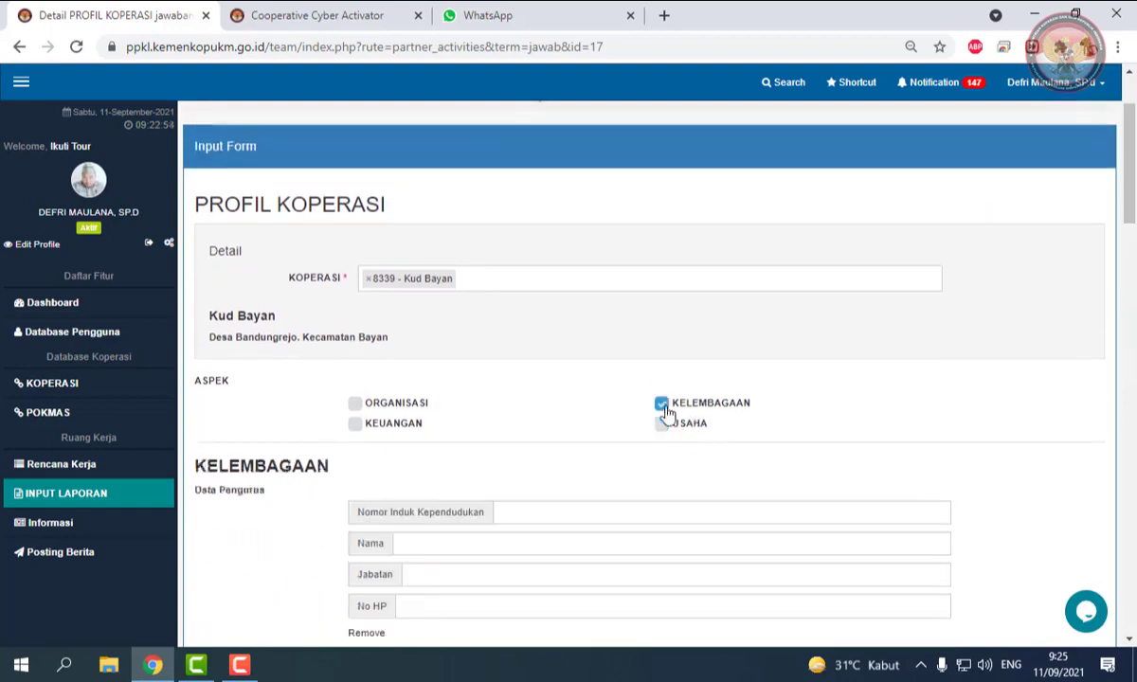
scroll(511, 425, down, 2)
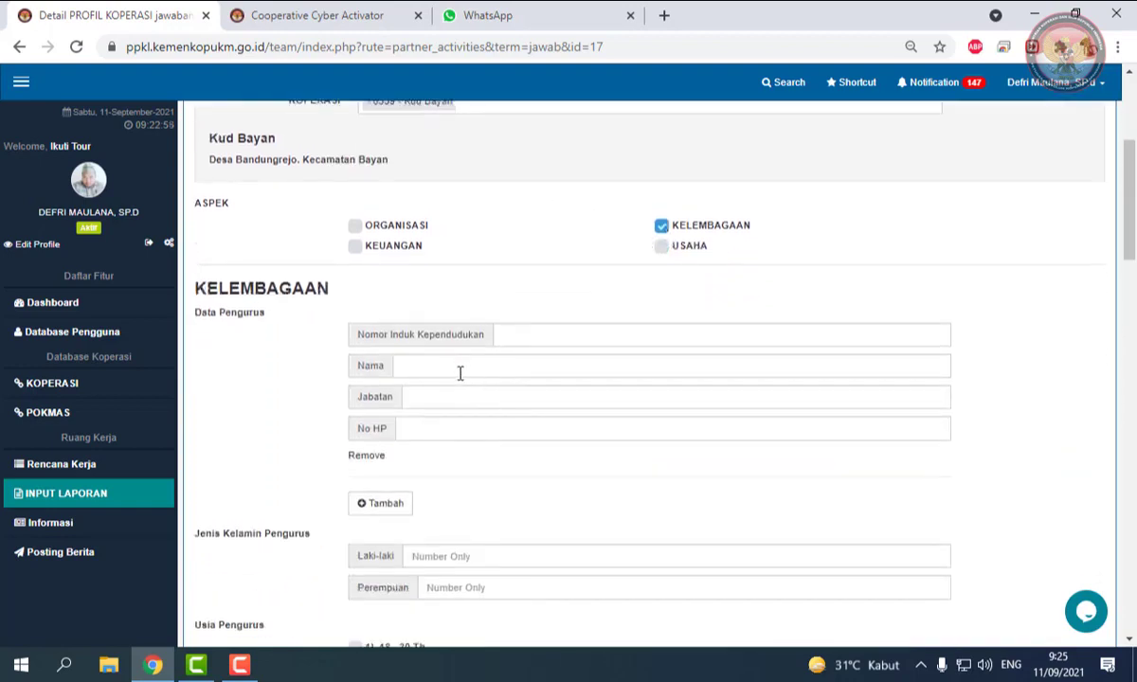
click(522, 336)
click(506, 368)
click(501, 391)
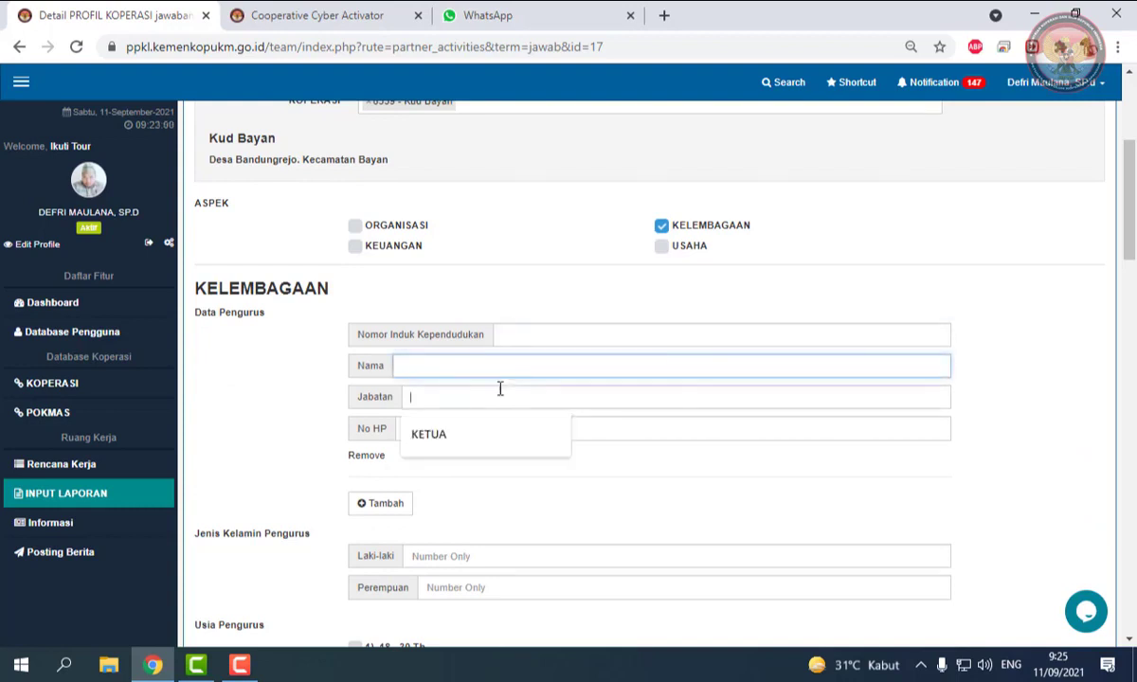
click(758, 488)
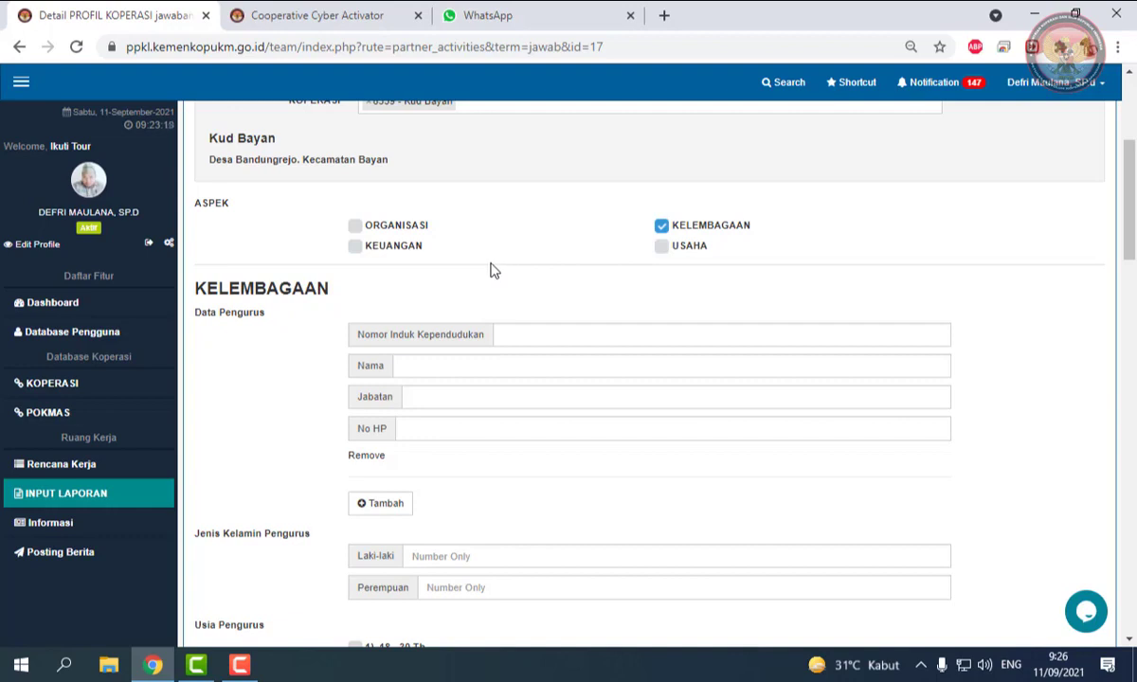
scroll(488, 272, up, 3)
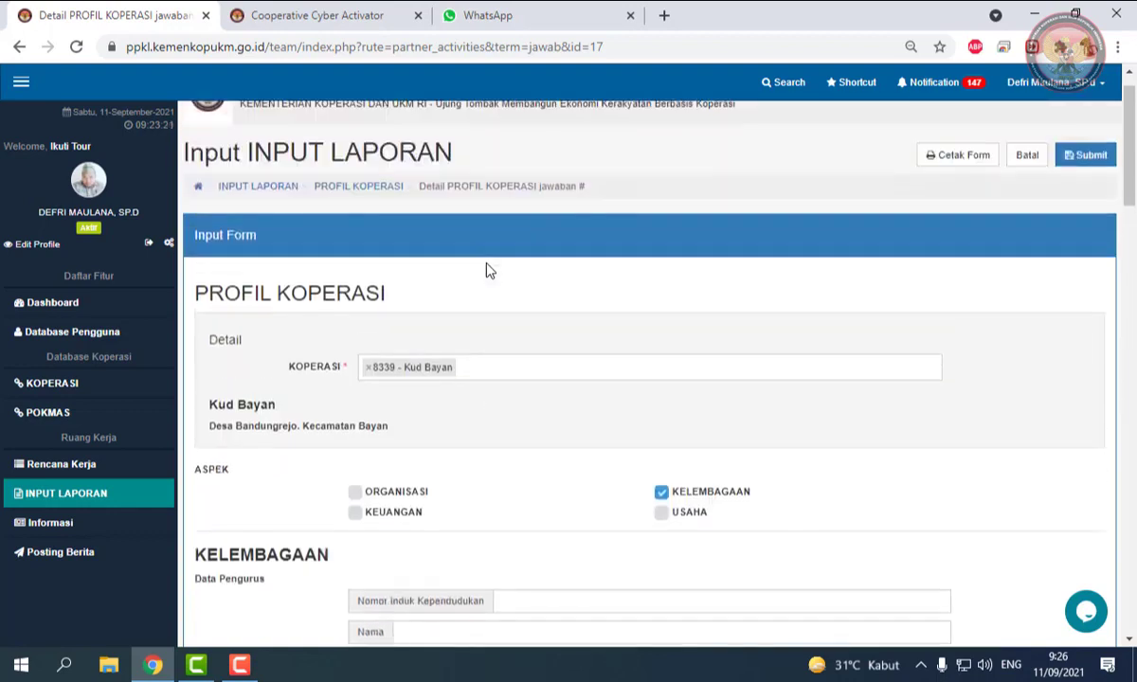
scroll(488, 272, down, 3)
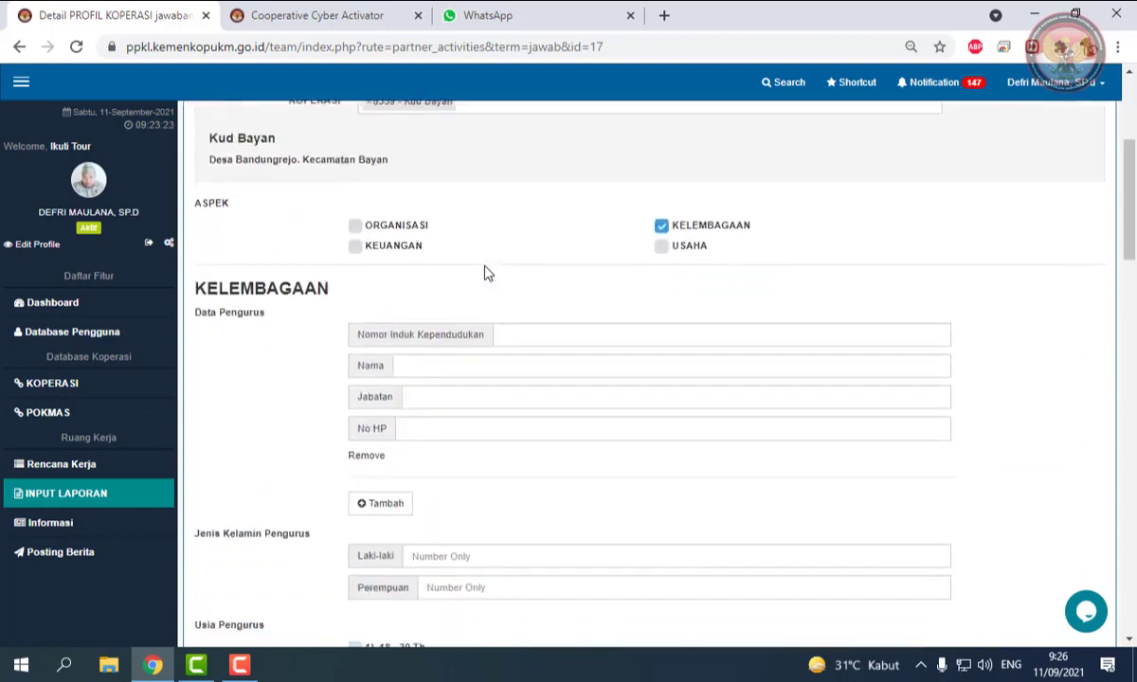
Step: Reopen the Profil Koperasi input form from the Input Laporan list and select its Keuangan aspect
click(352, 242)
scroll(515, 282, up, 4)
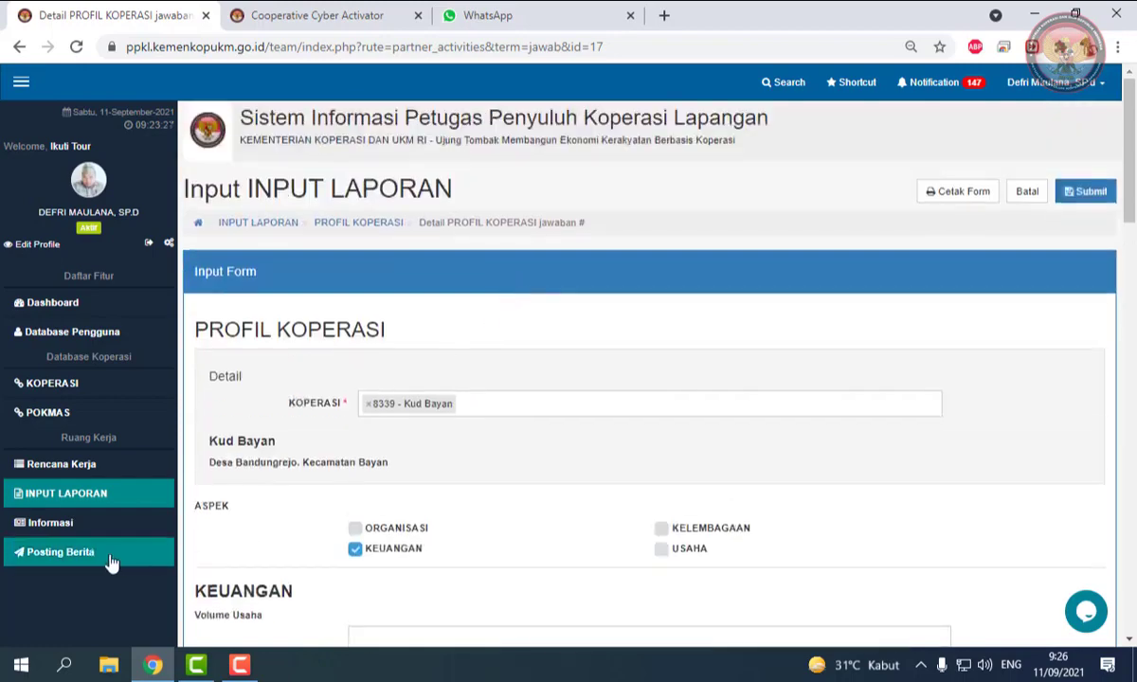
click(138, 496)
scroll(600, 411, down, 3)
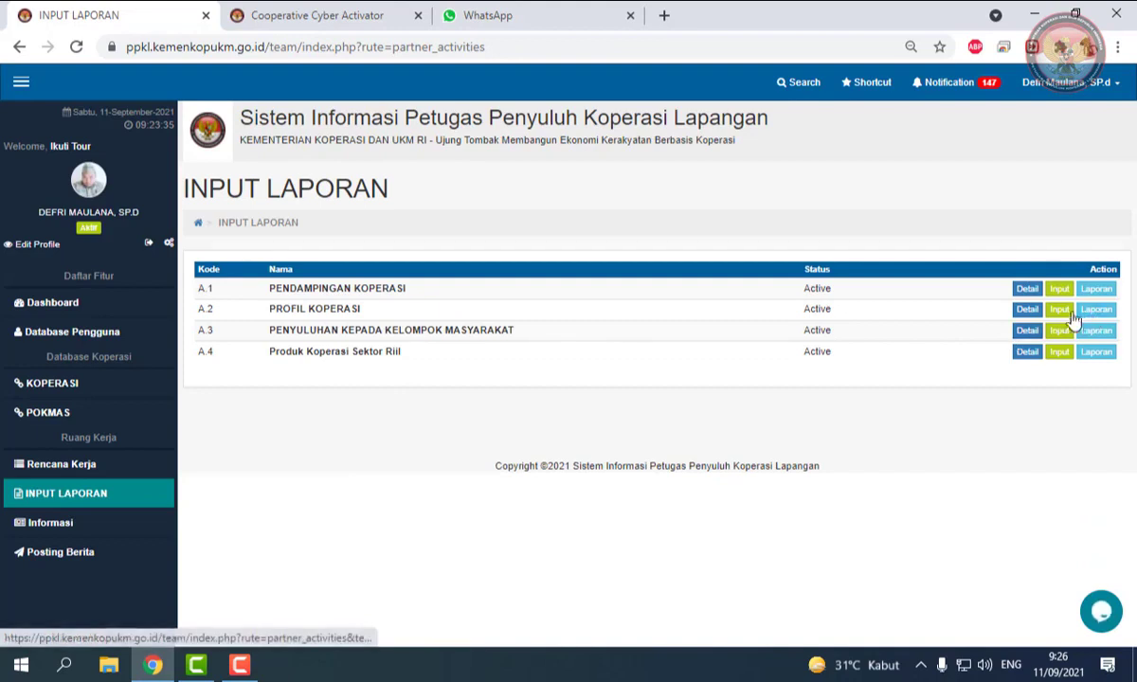
click(1061, 312)
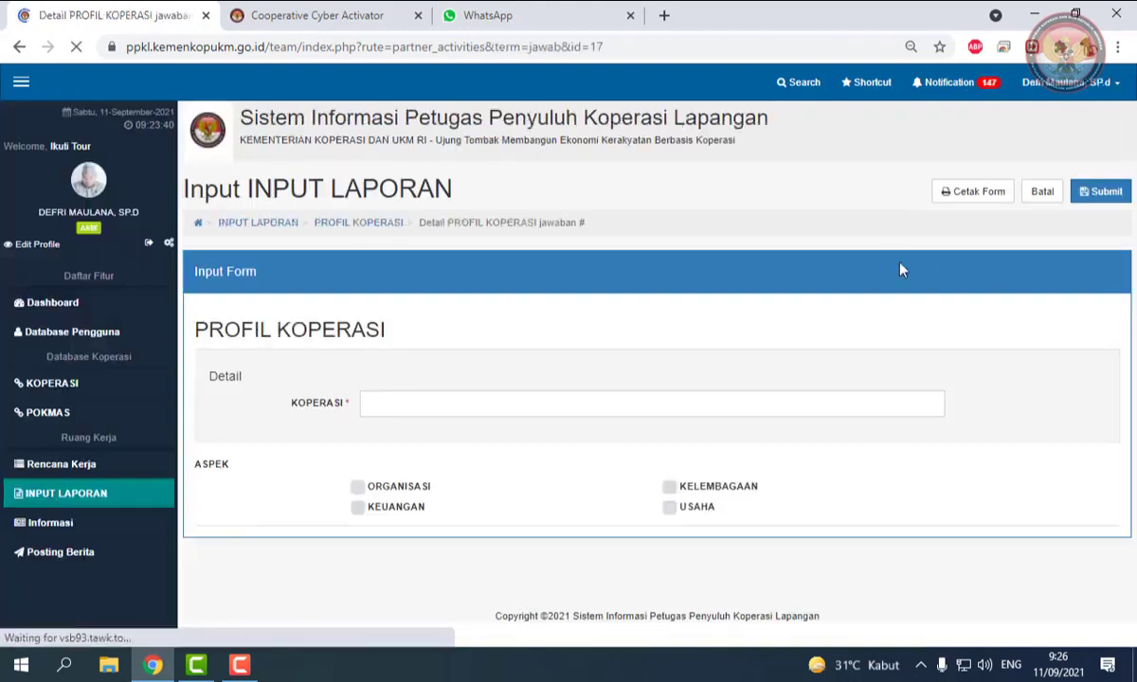
click(398, 509)
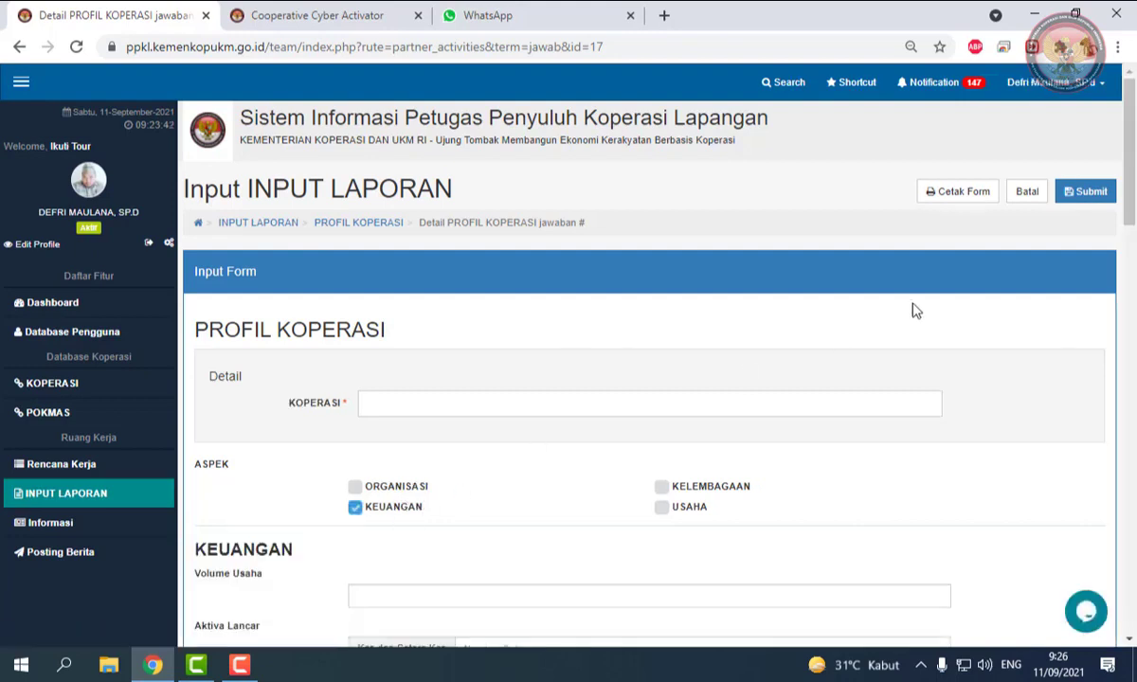
Step: Open the printable Profil Koperasi form and examine it from the aspect choices down to the Koperasi Syariah fields and signature lines
click(960, 192)
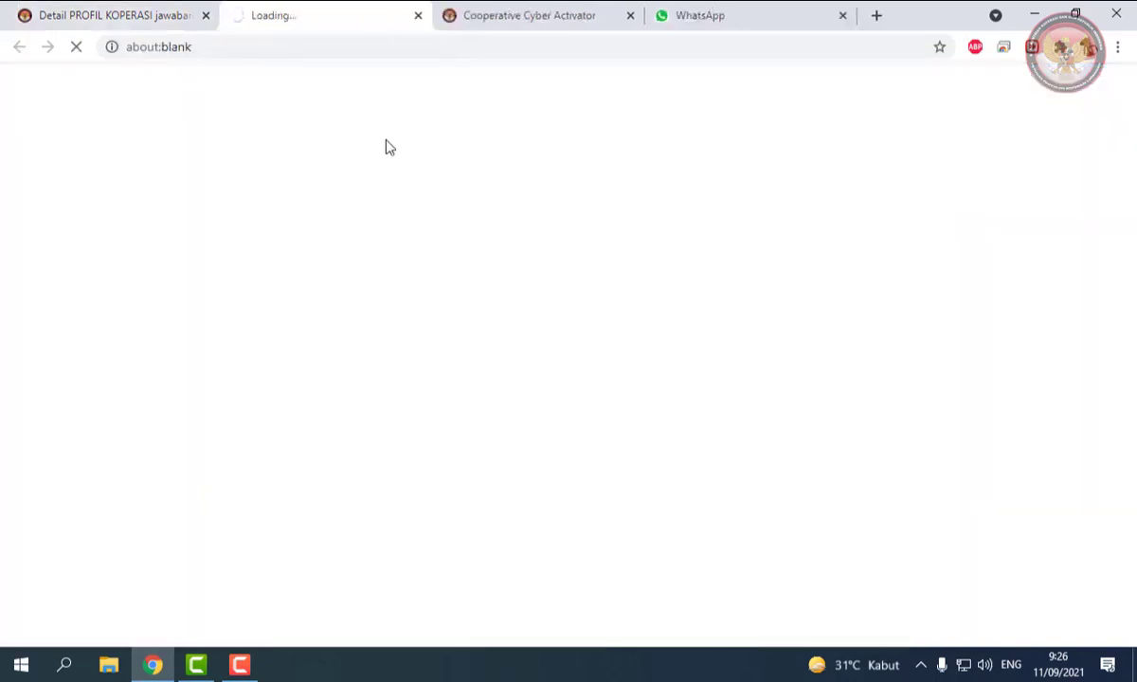
scroll(481, 185, down, 1)
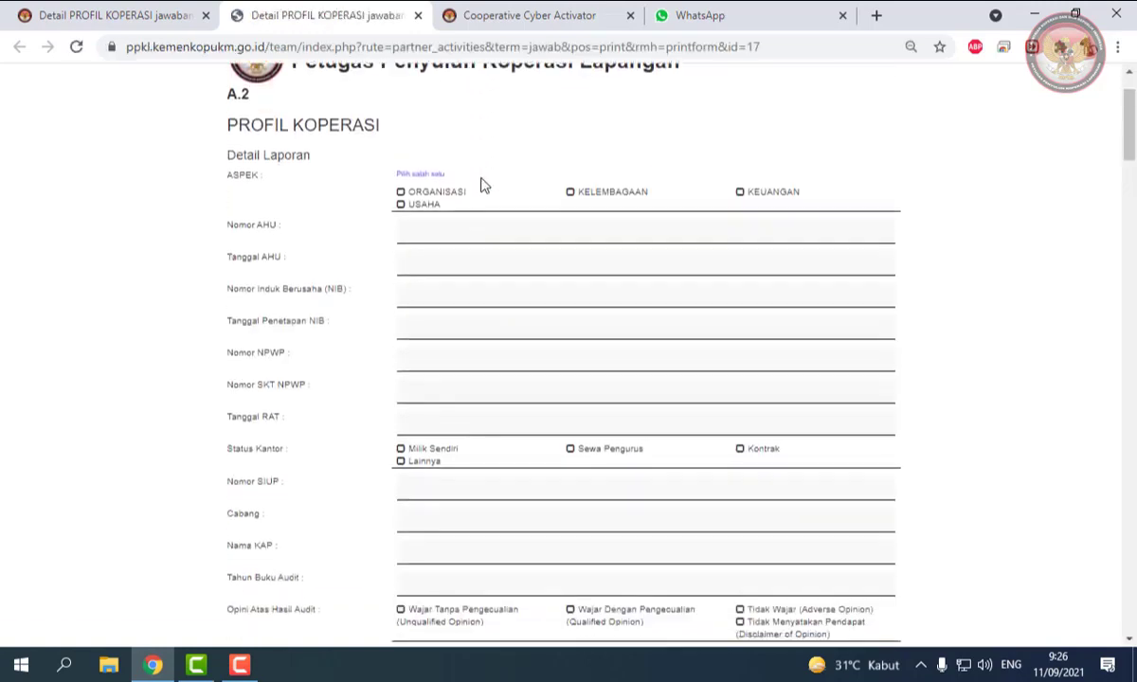
scroll(481, 184, up, 1)
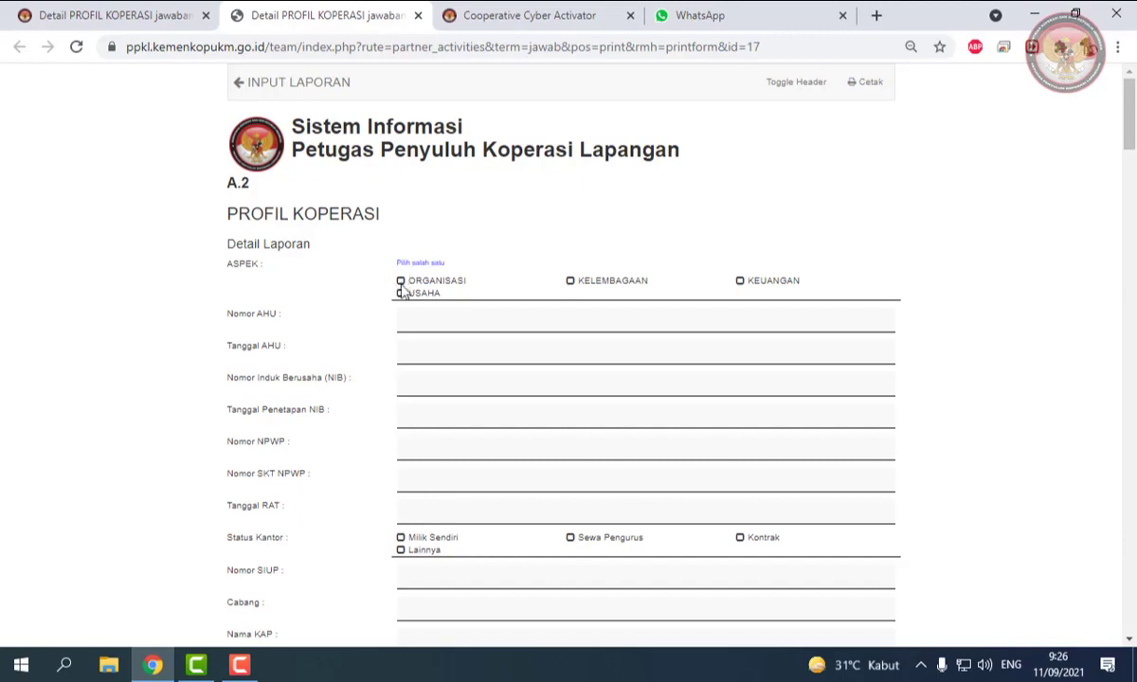
scroll(597, 310, down, 8)
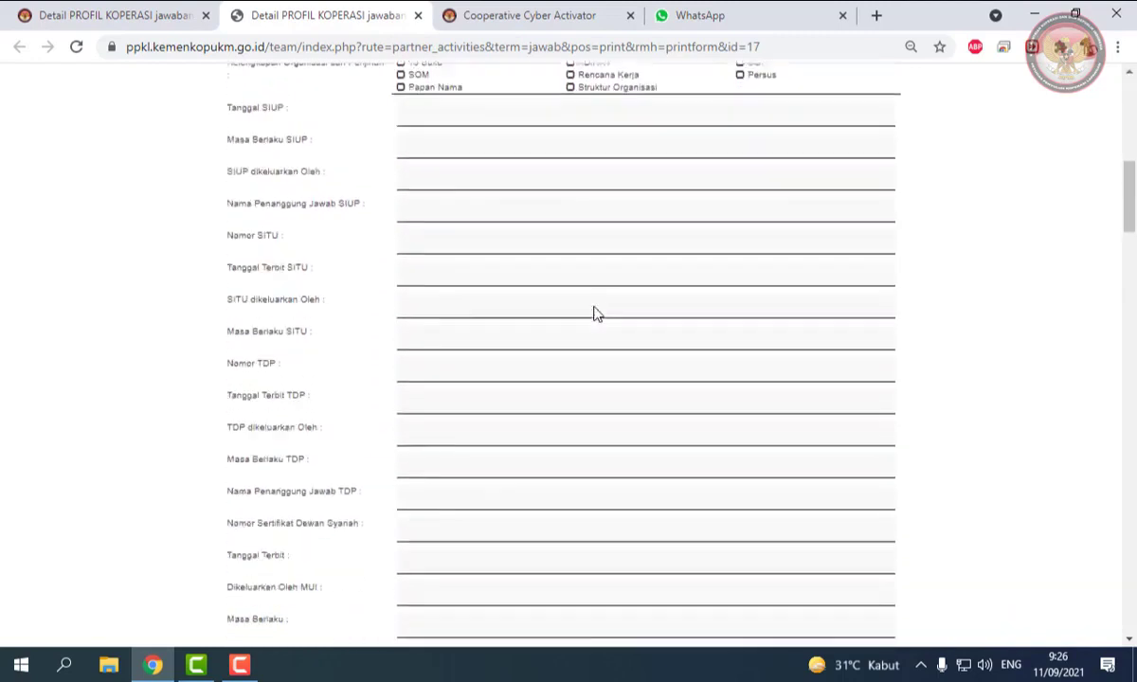
scroll(597, 314, down, 6)
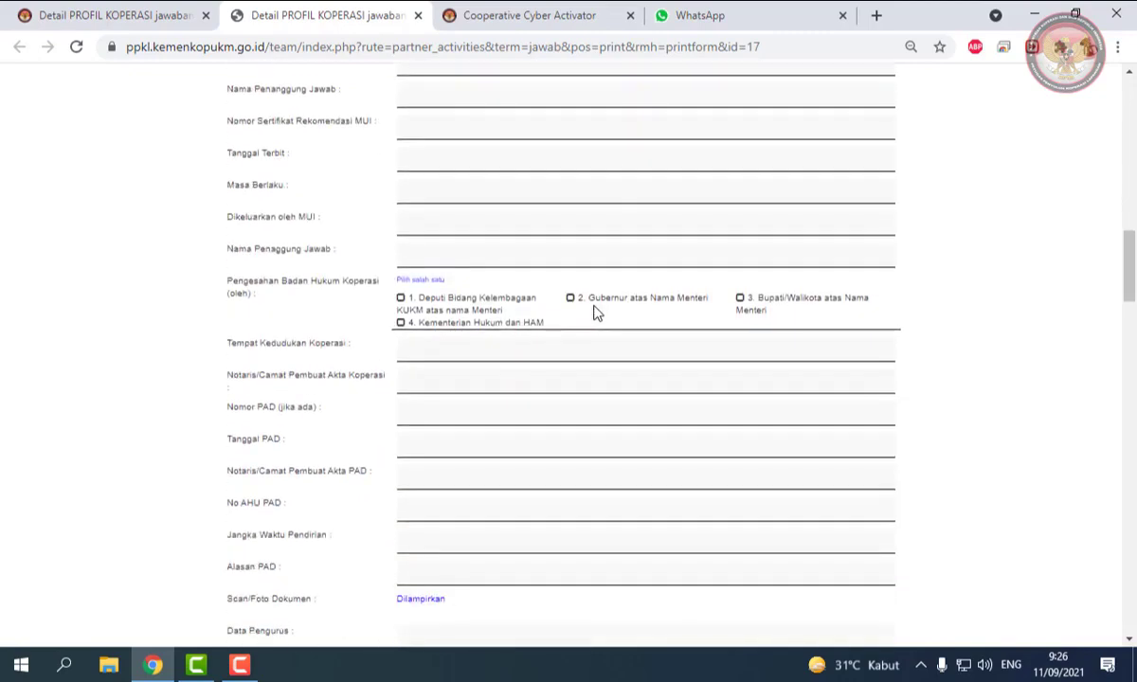
scroll(597, 314, down, 3)
scroll(592, 313, down, 2)
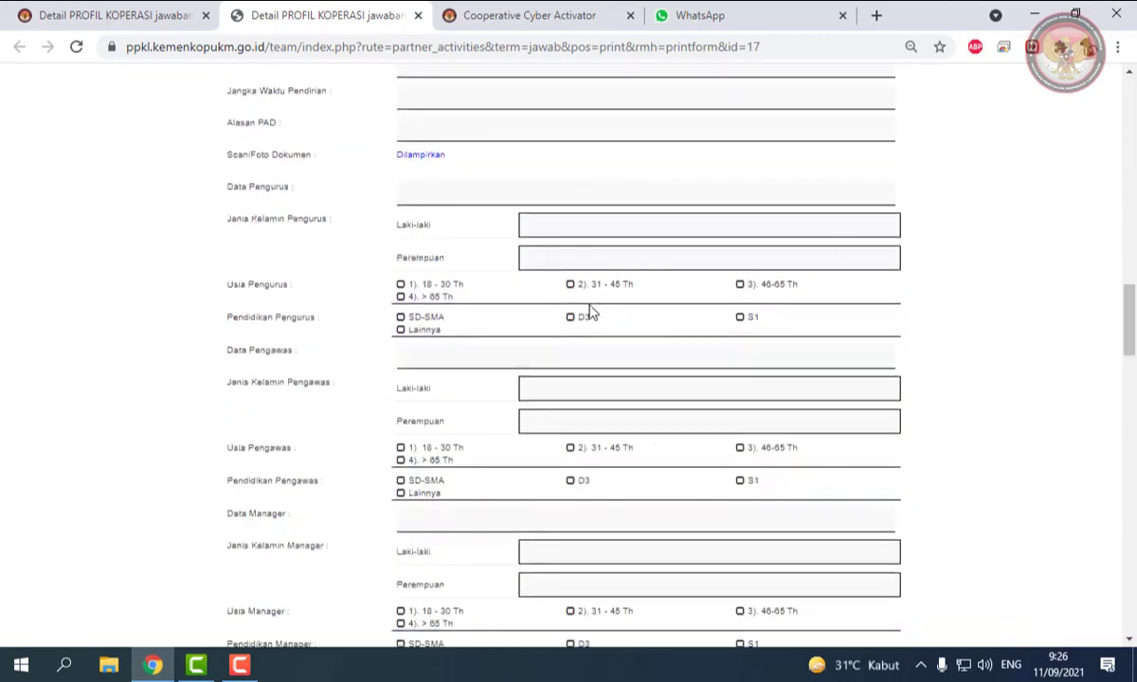
scroll(592, 313, down, 9)
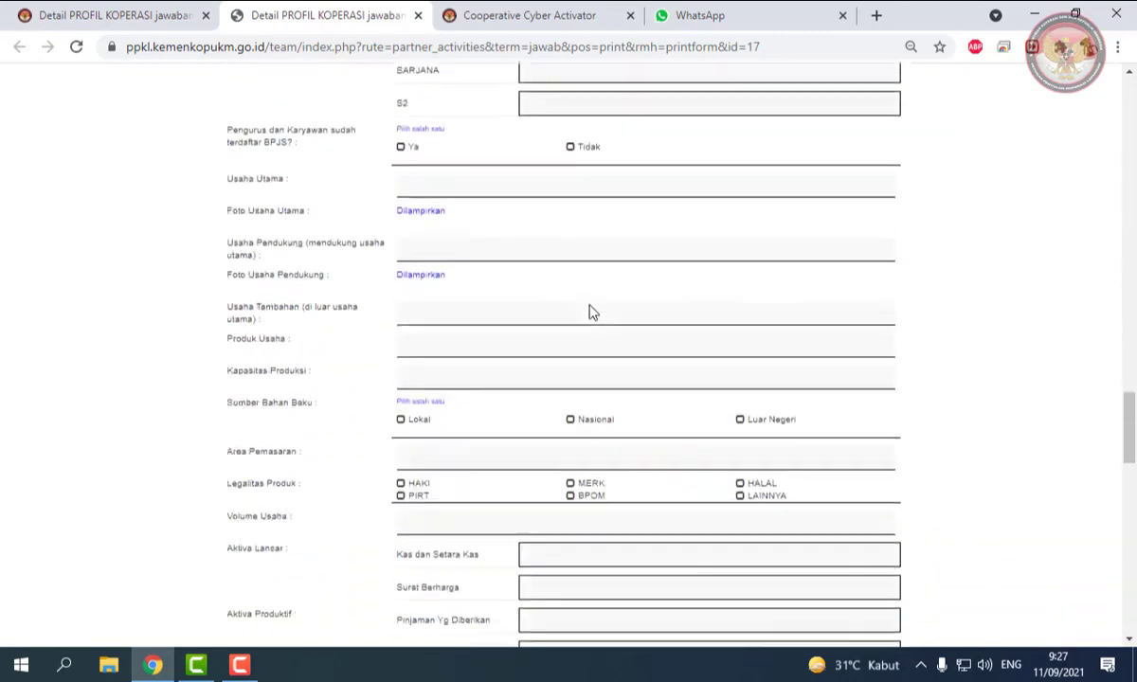
scroll(589, 313, down, 8)
scroll(589, 313, down, 3)
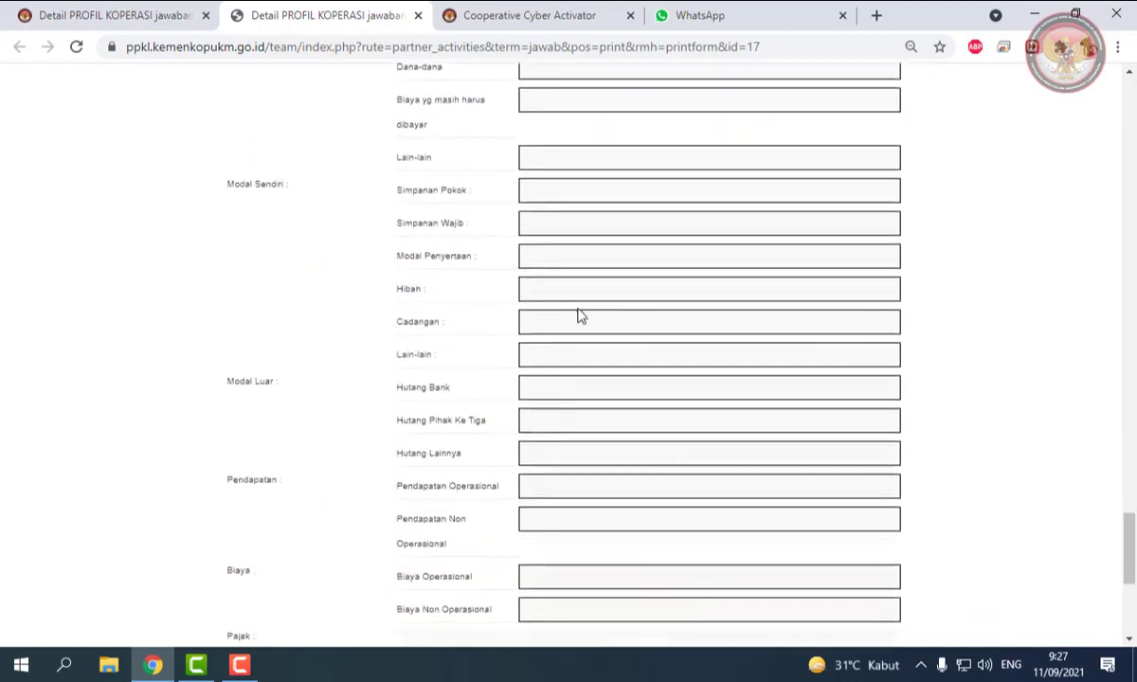
scroll(582, 314, down, 4)
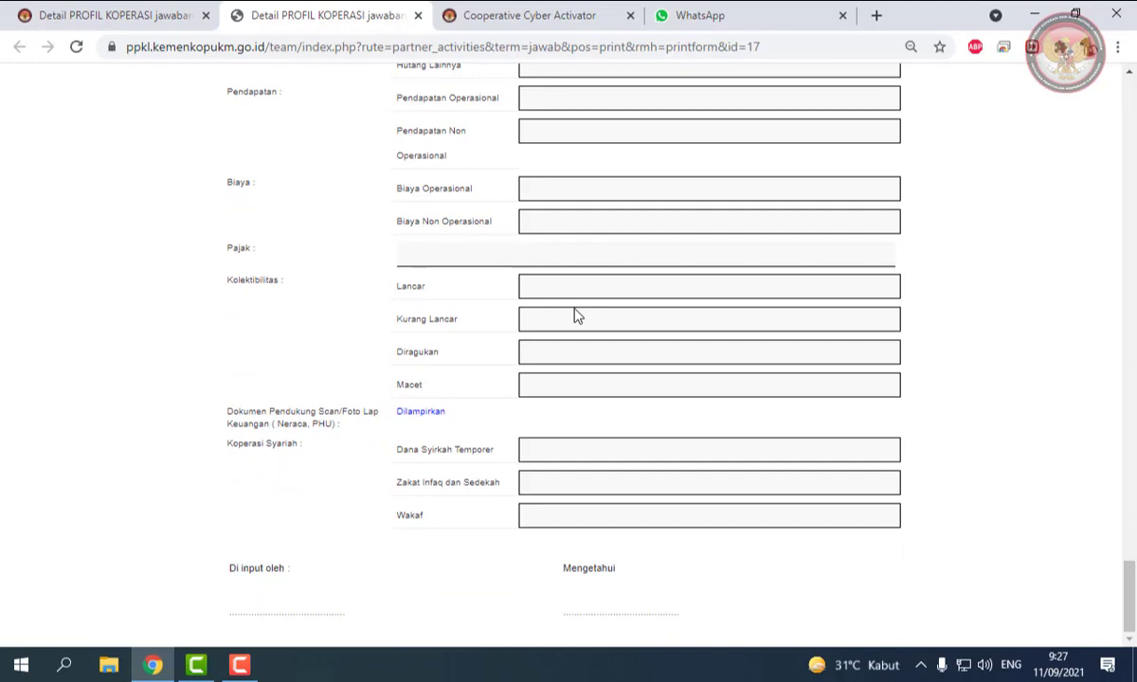
scroll(554, 318, up, 10)
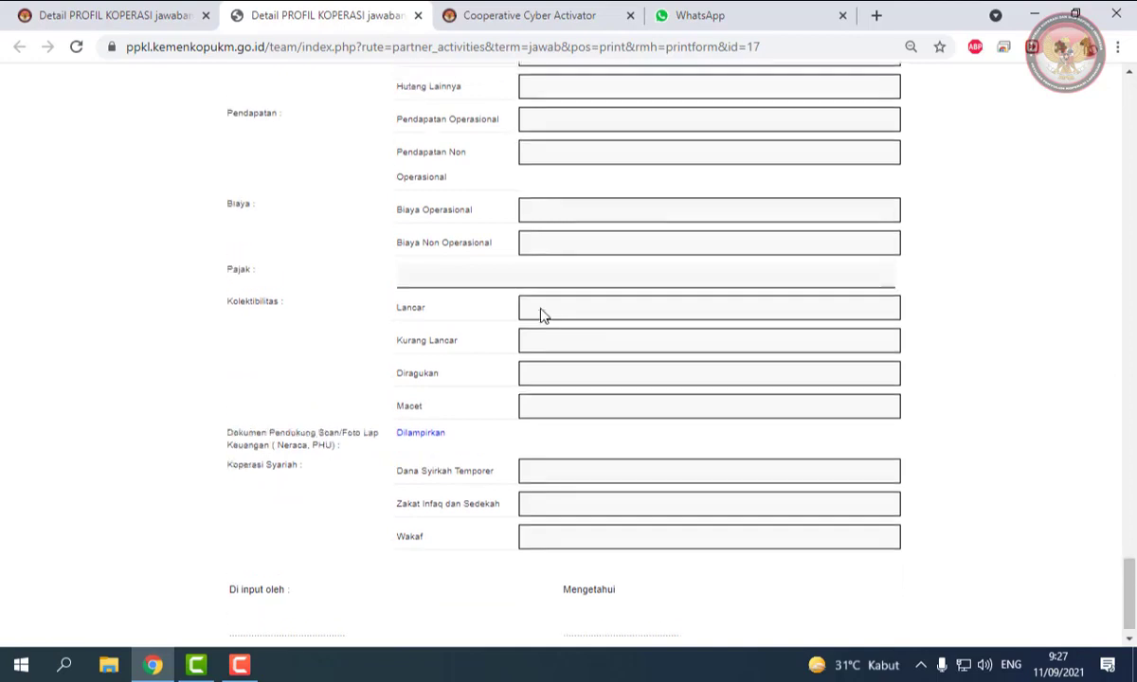
scroll(545, 308, up, 15)
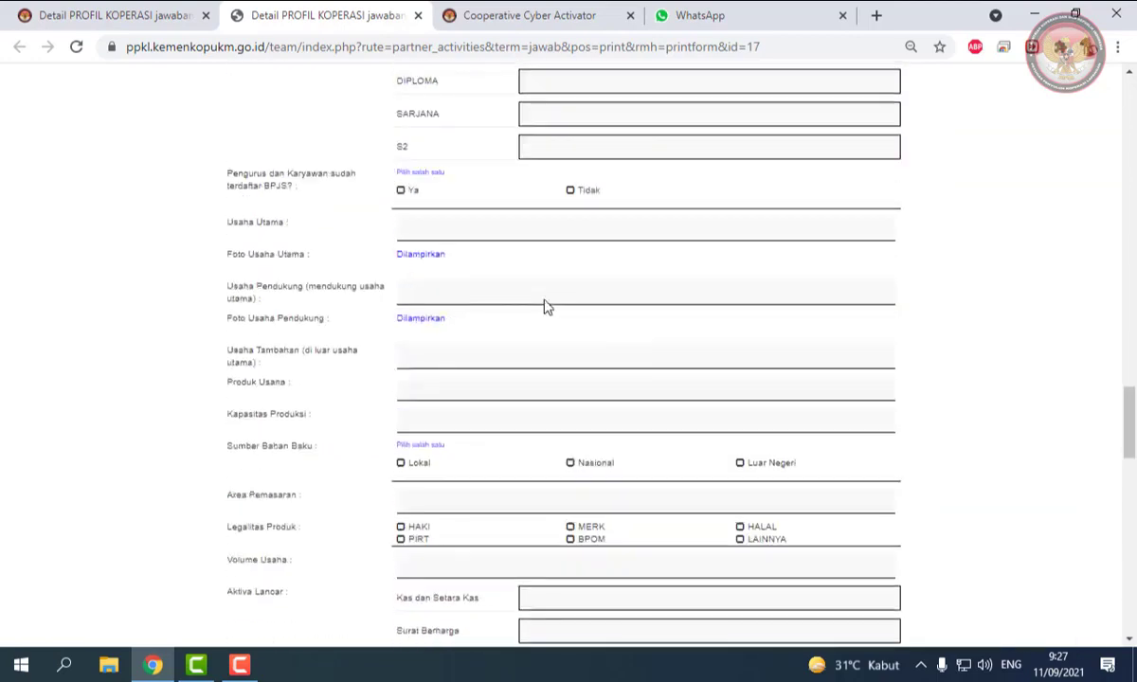
Step: Return to the Input Laporan list and open the print view of the Profil Koperasi recap for Agustus 2021
click(127, 15)
scroll(692, 332, down, 3)
scroll(598, 354, up, 1)
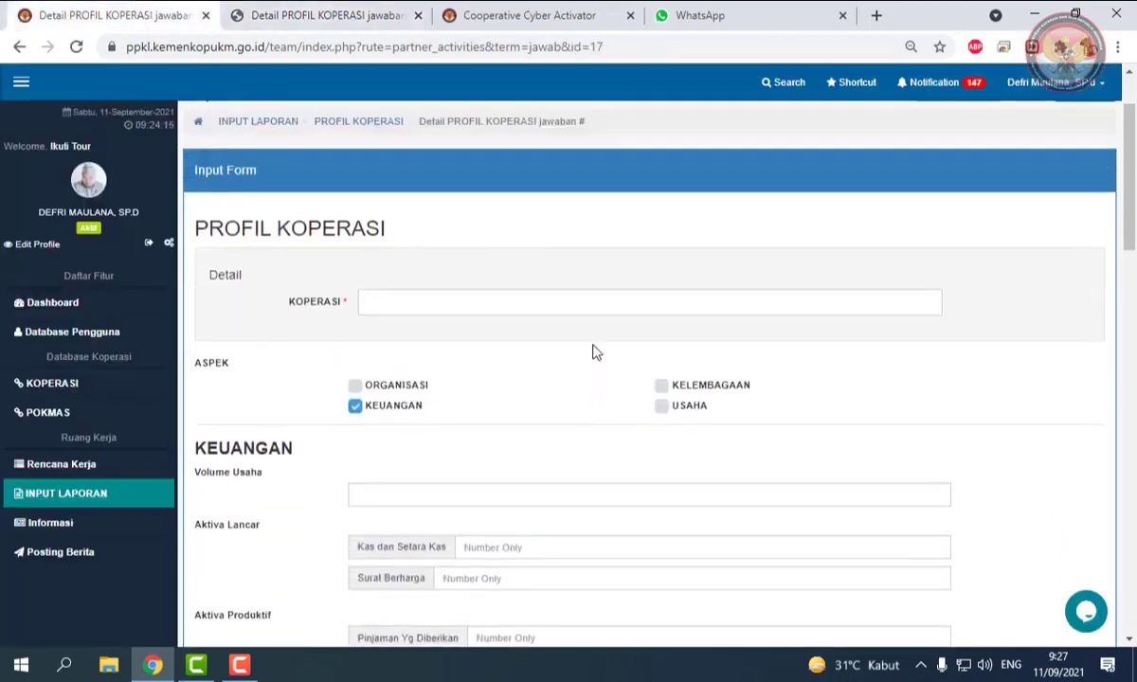
click(119, 509)
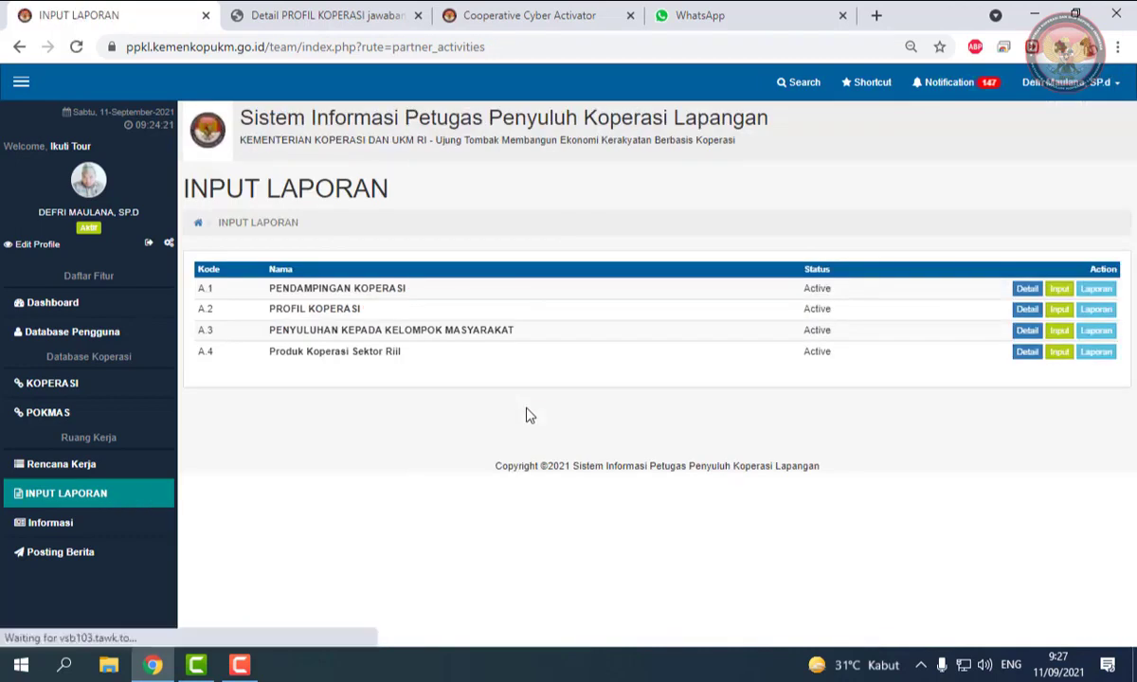
click(1097, 310)
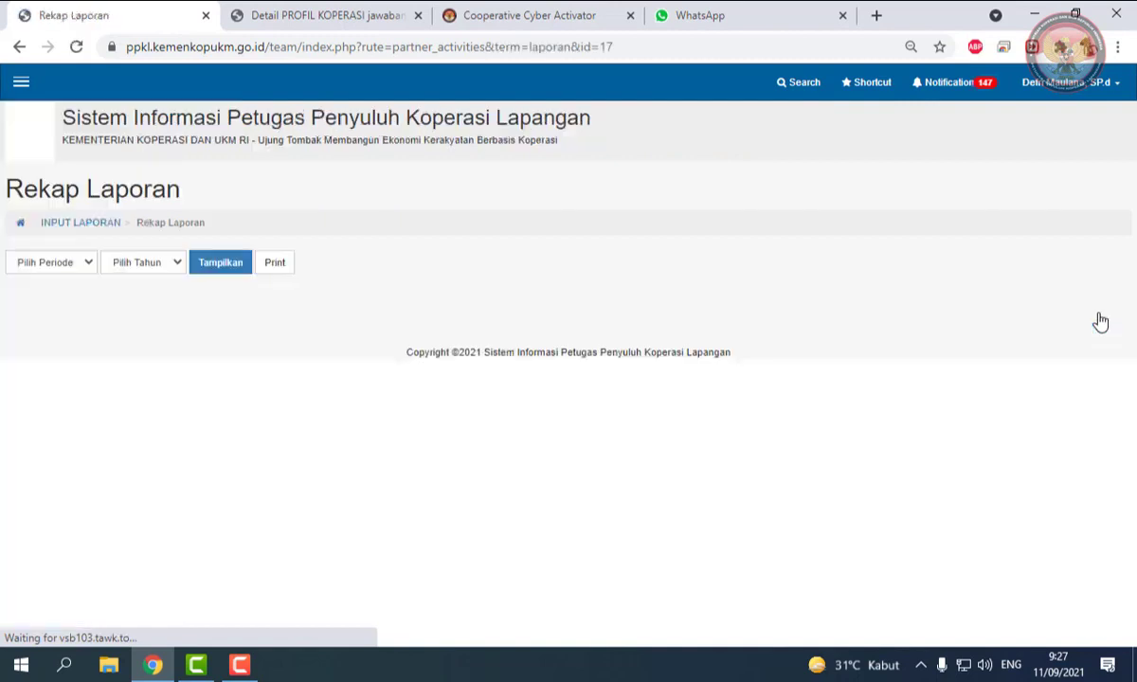
click(82, 264)
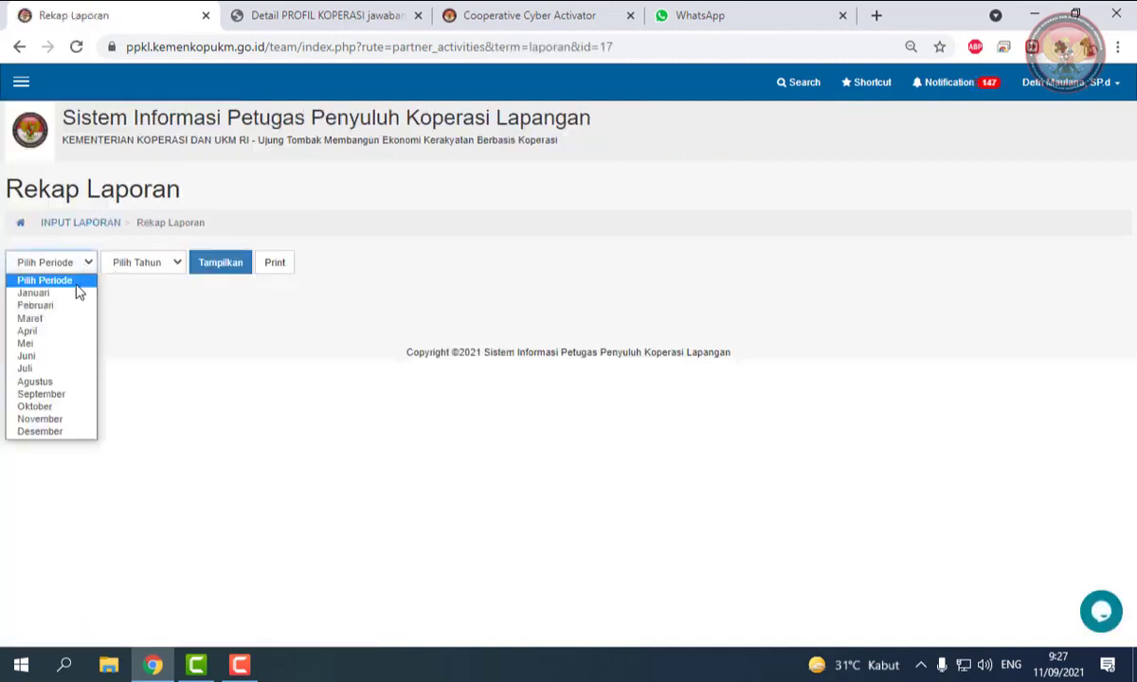
click(62, 383)
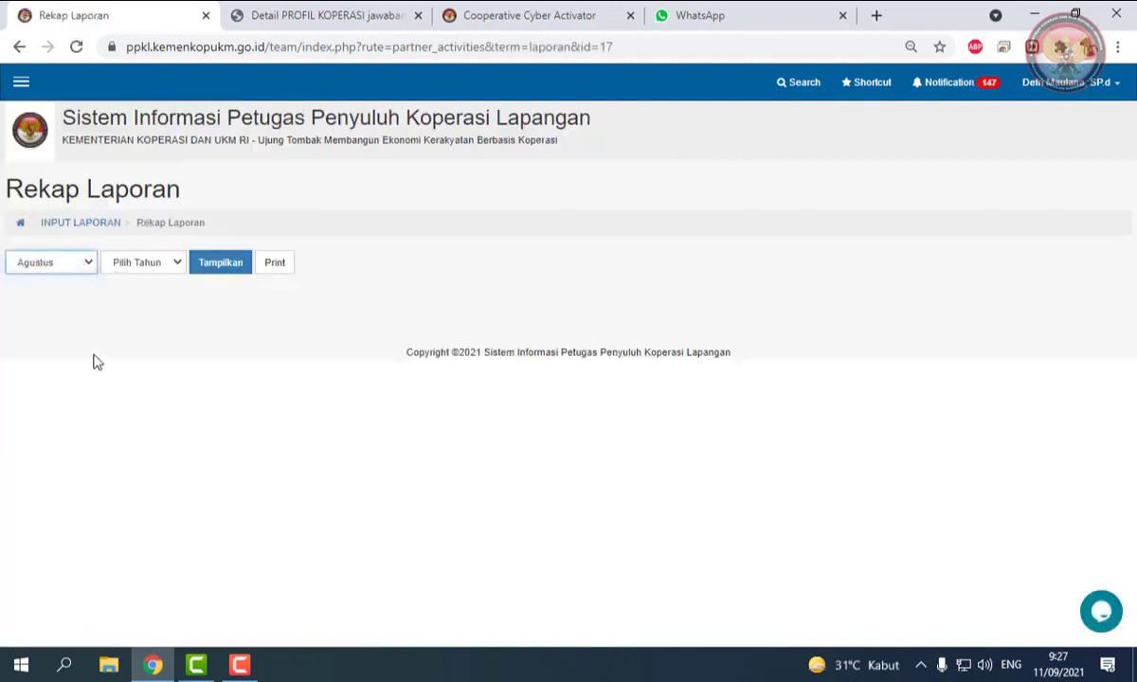
click(161, 263)
click(165, 294)
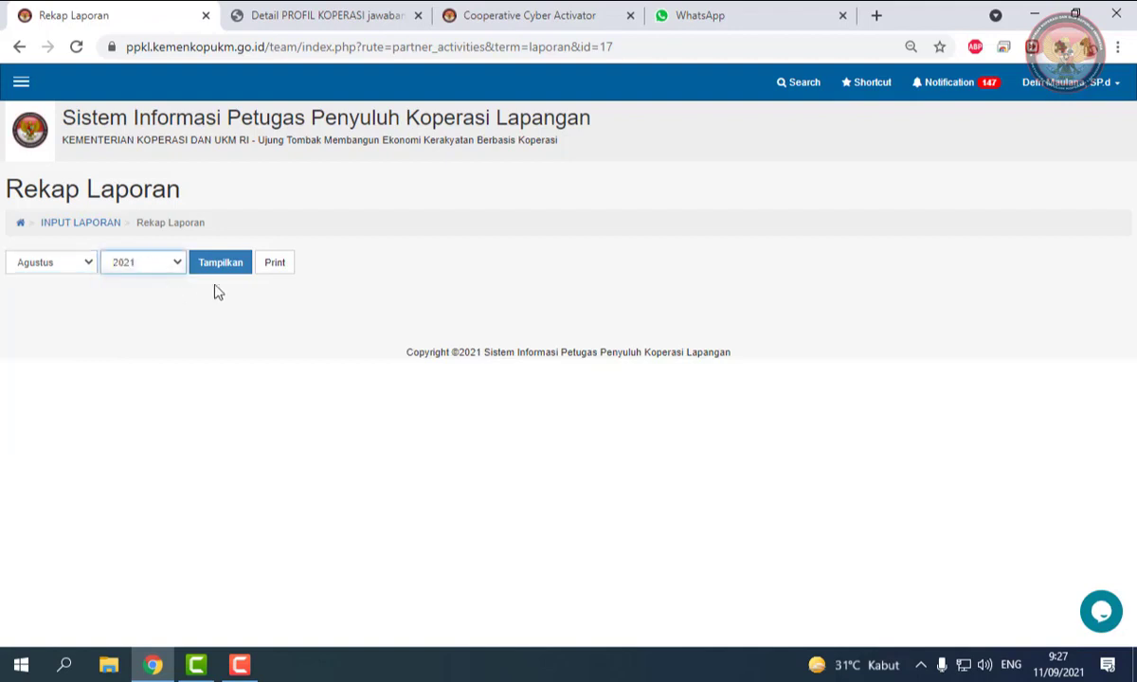
click(275, 269)
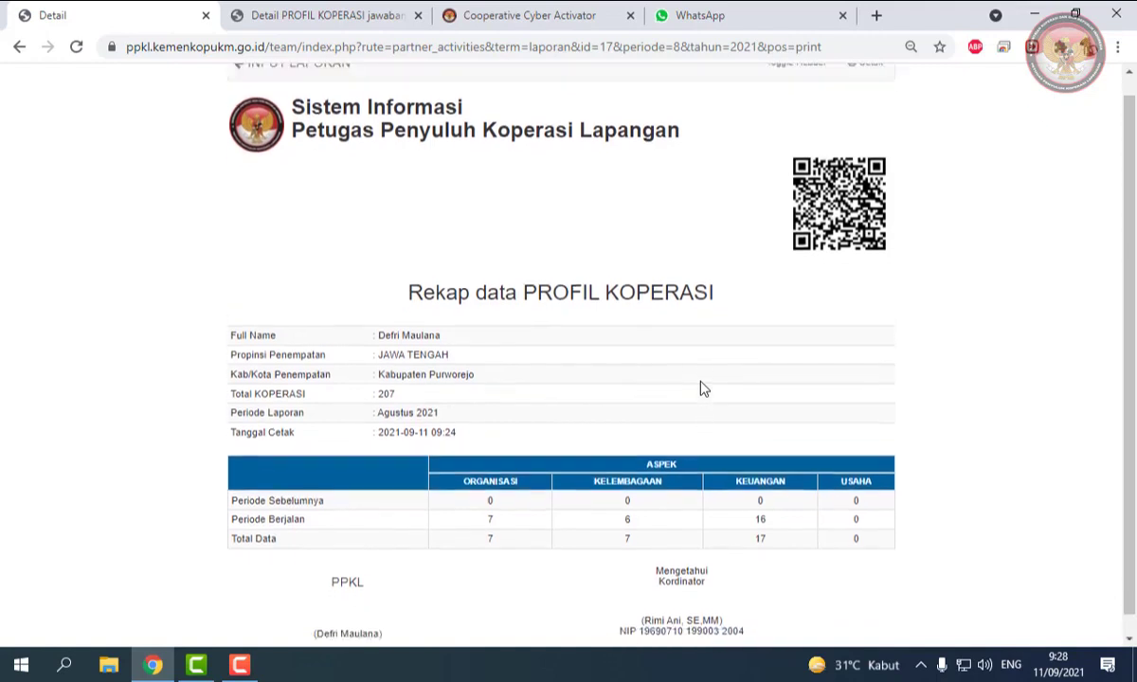
Step: Examine the Profil Koperasi recap's placement details, its table of data per aspect and period, and the signature section
scroll(703, 389, up, 1)
scroll(704, 389, down, 1)
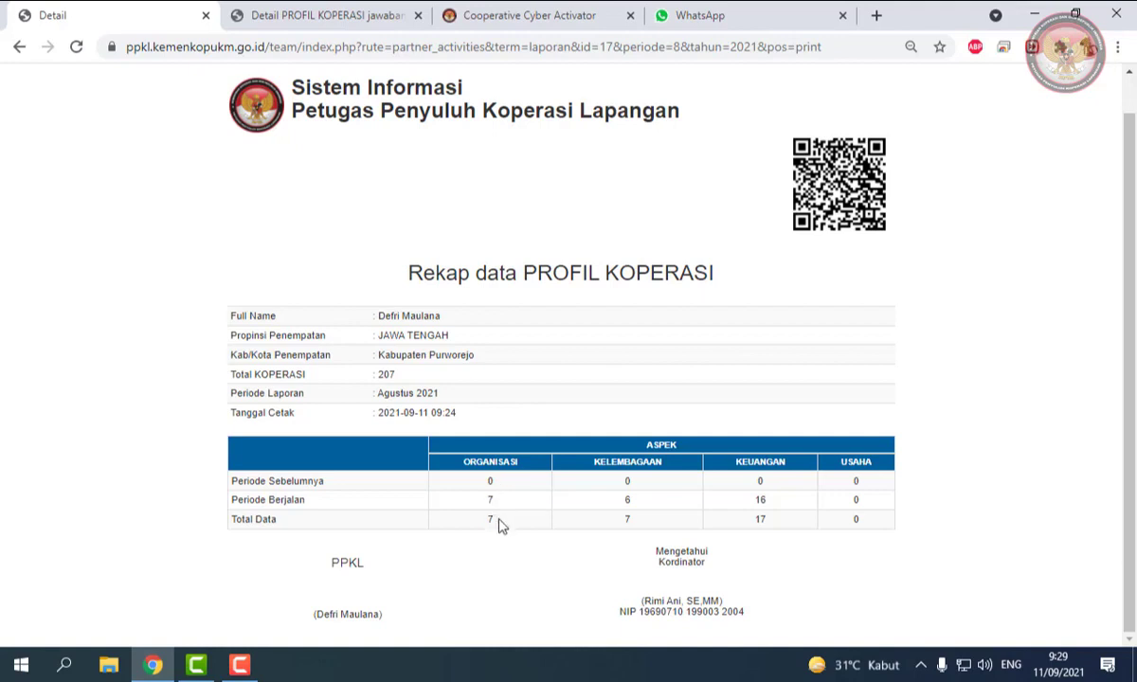
scroll(502, 526, up, 1)
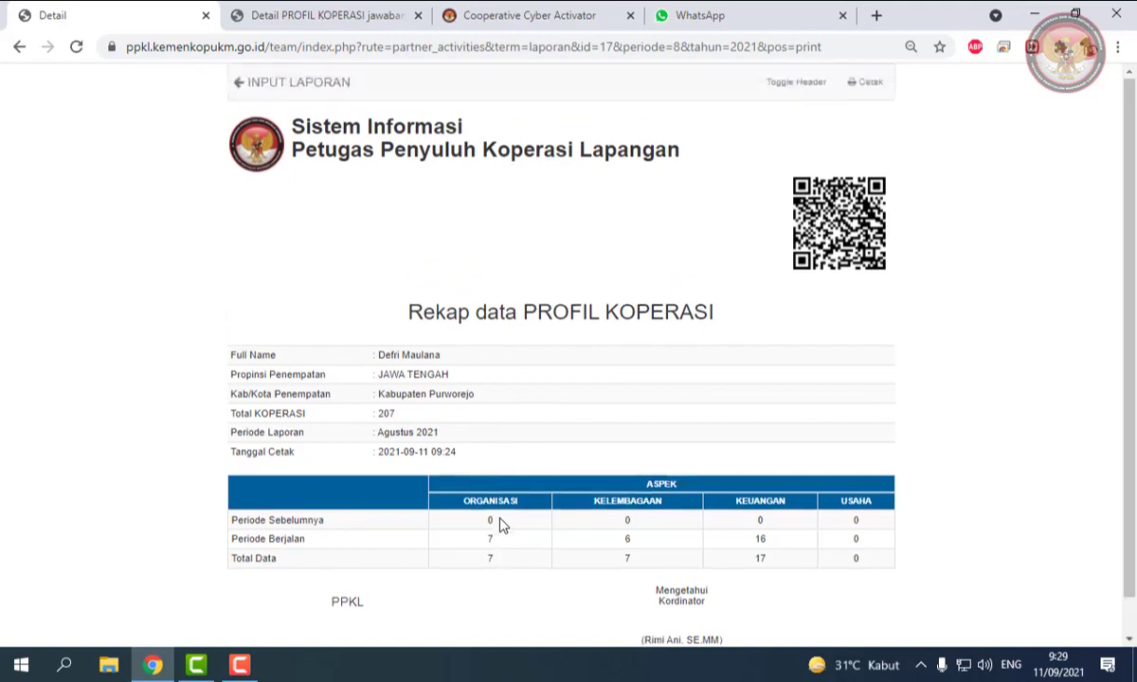
scroll(502, 526, down, 1)
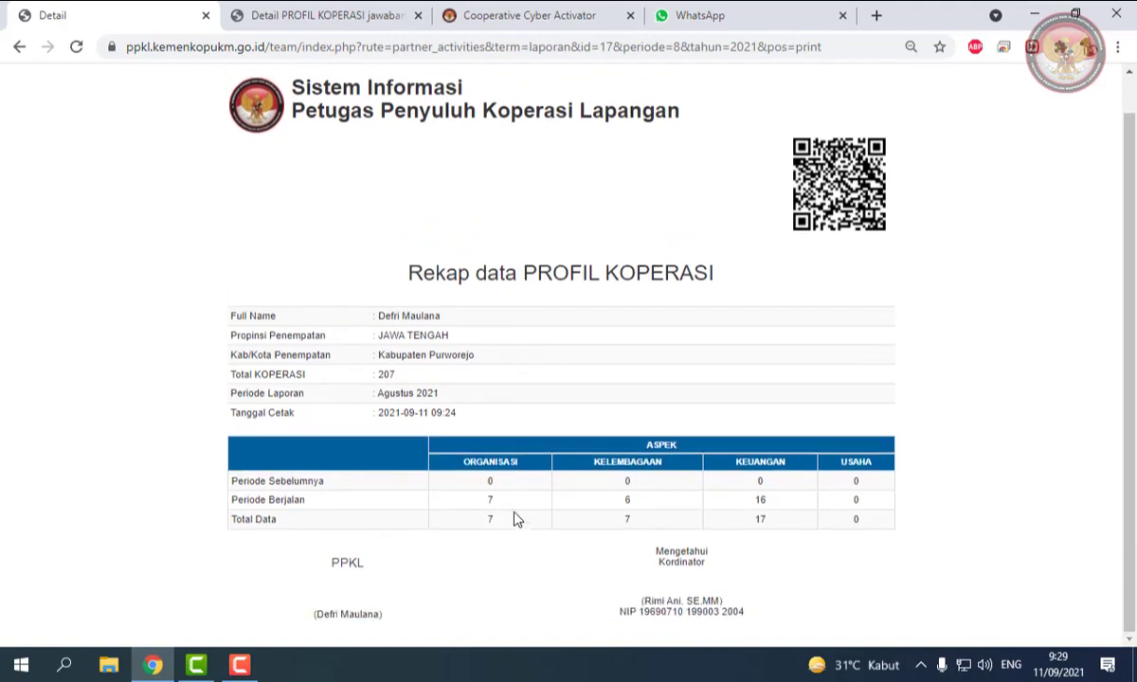
scroll(517, 519, up, 1)
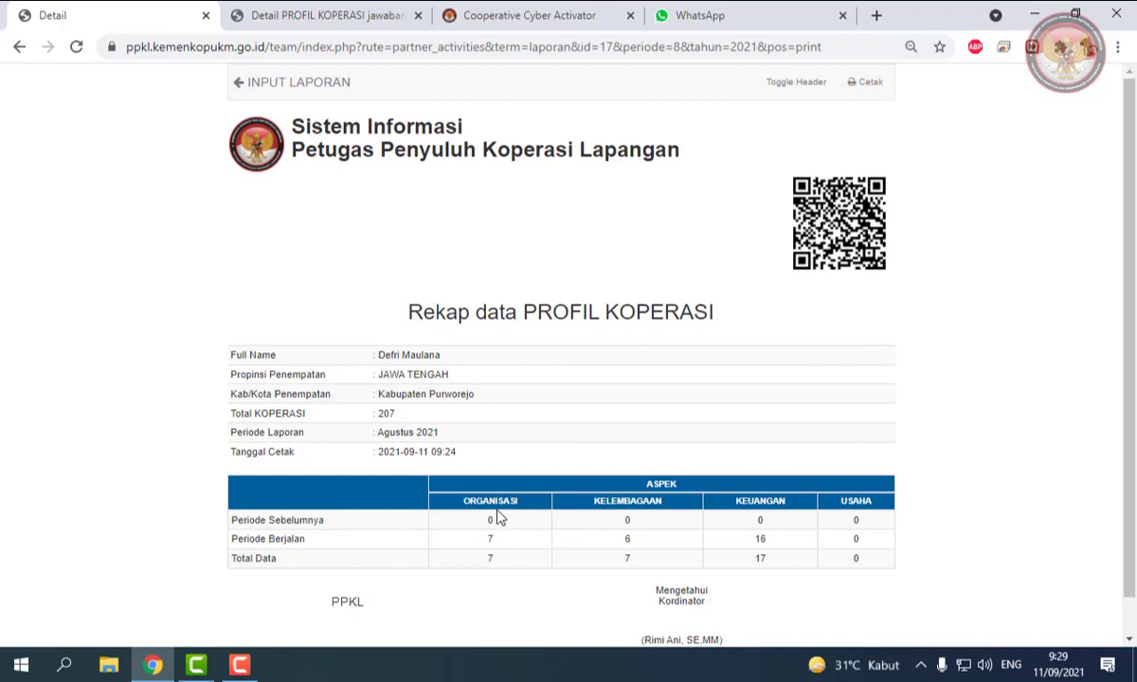
Step: Go back to the Input Laporan list and open the input form for Penyuluhan Kepada Kelompok Masyarakat
click(19, 47)
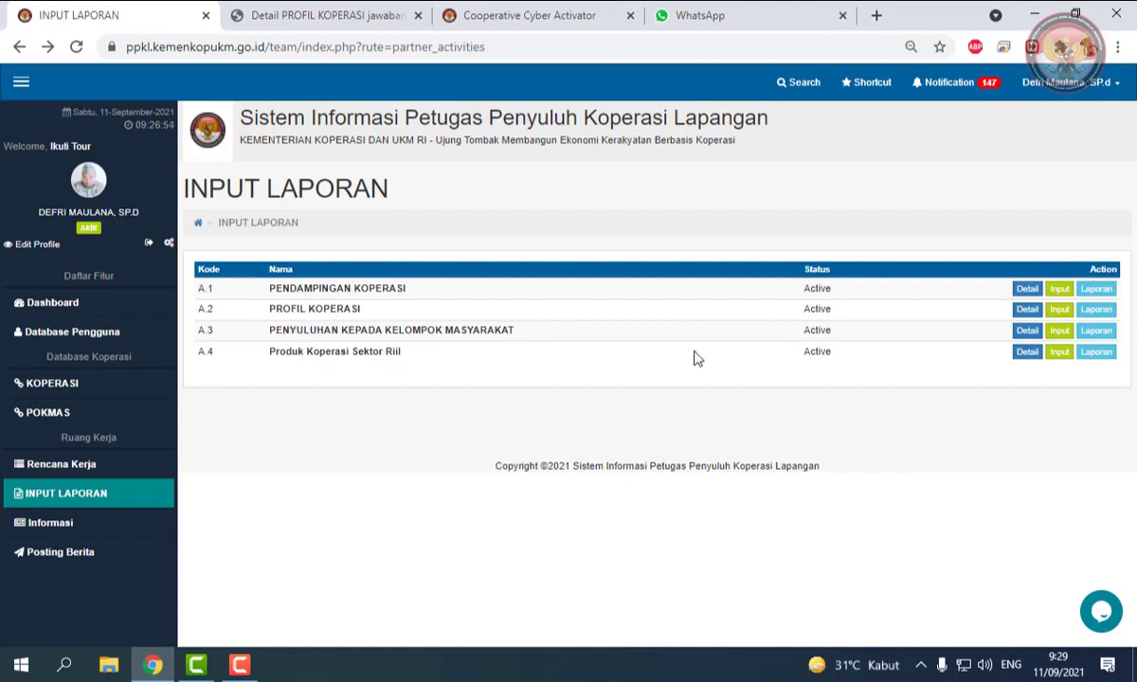
click(1060, 332)
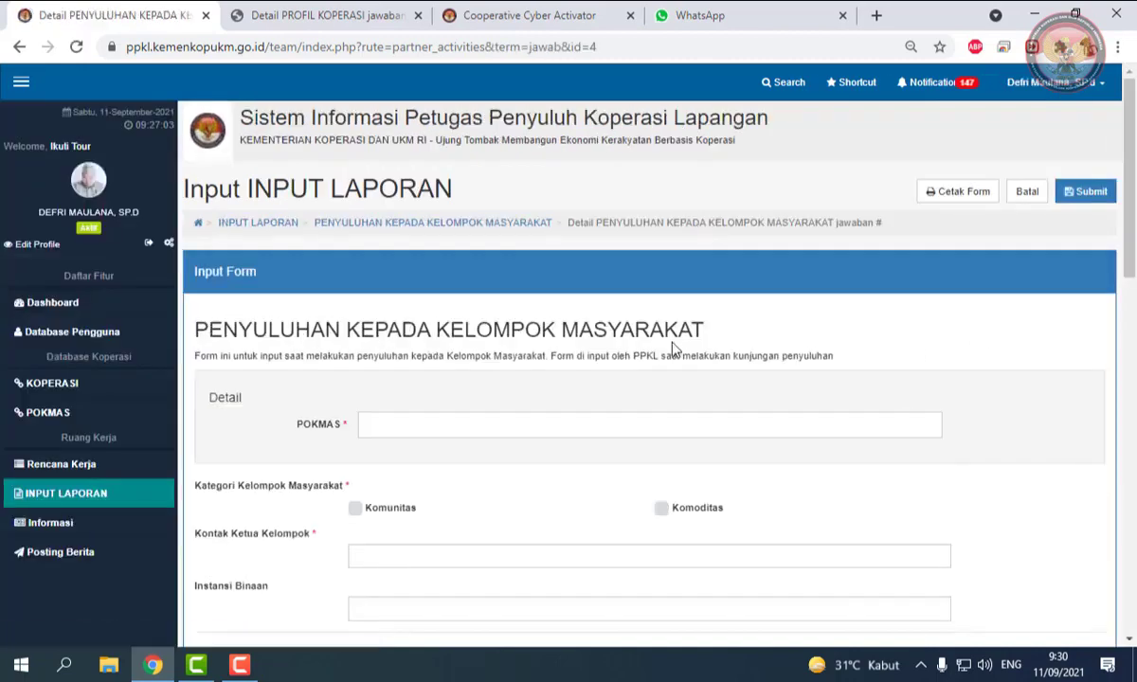
scroll(659, 341, down, 3)
click(521, 254)
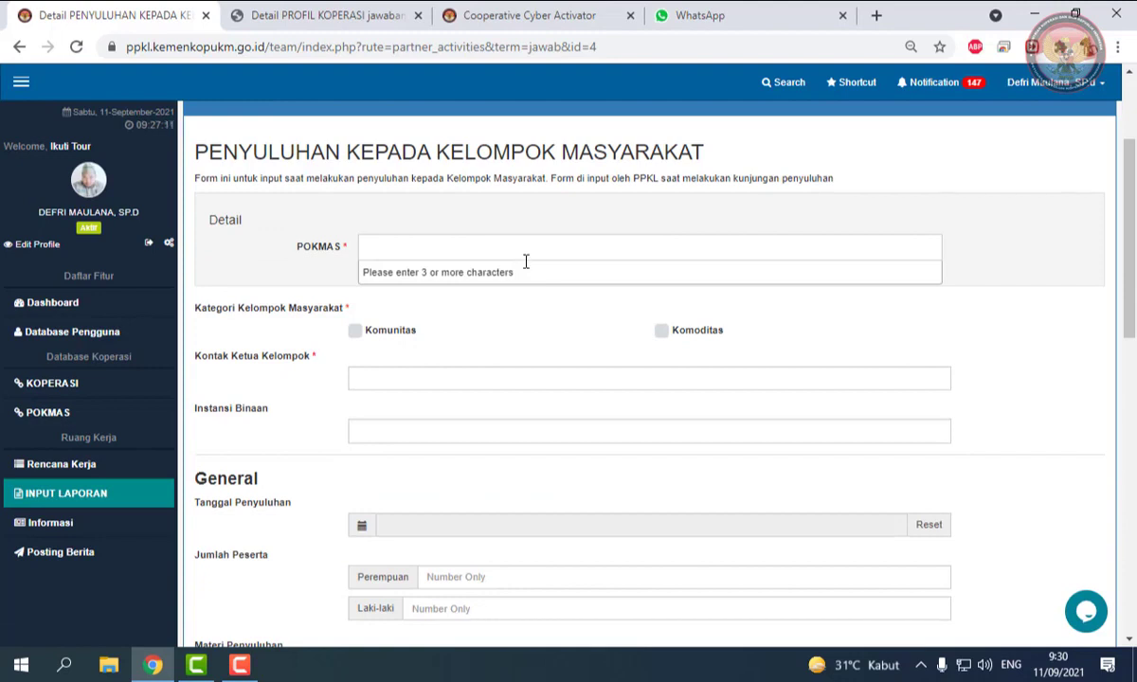
click(402, 334)
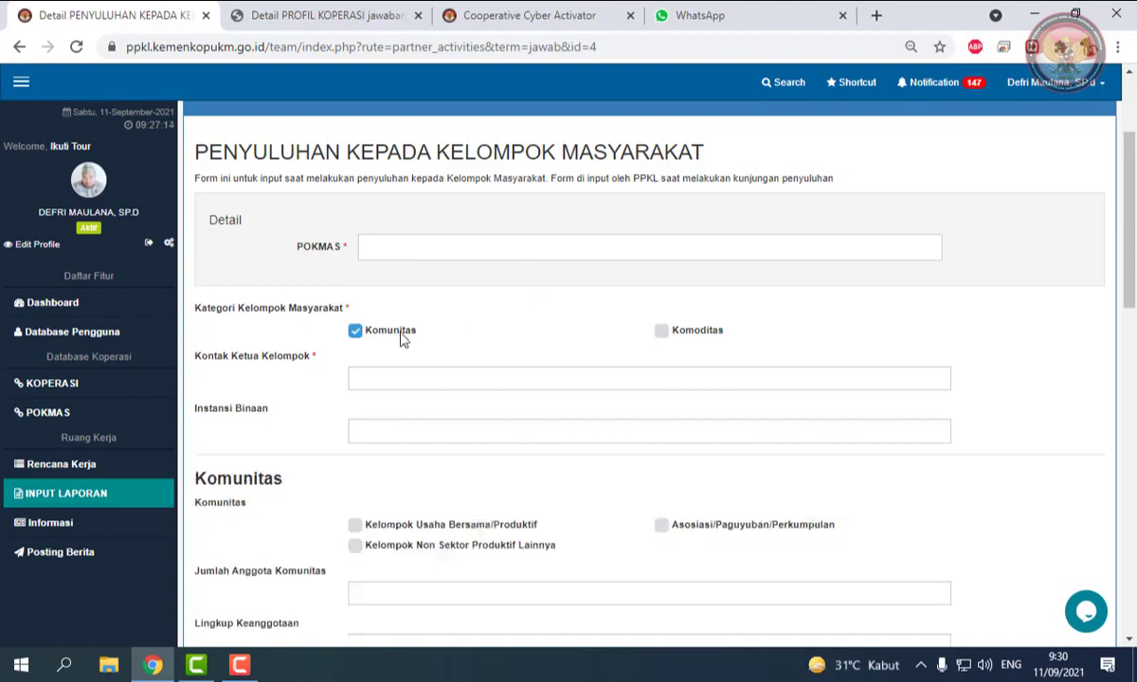
click(457, 246)
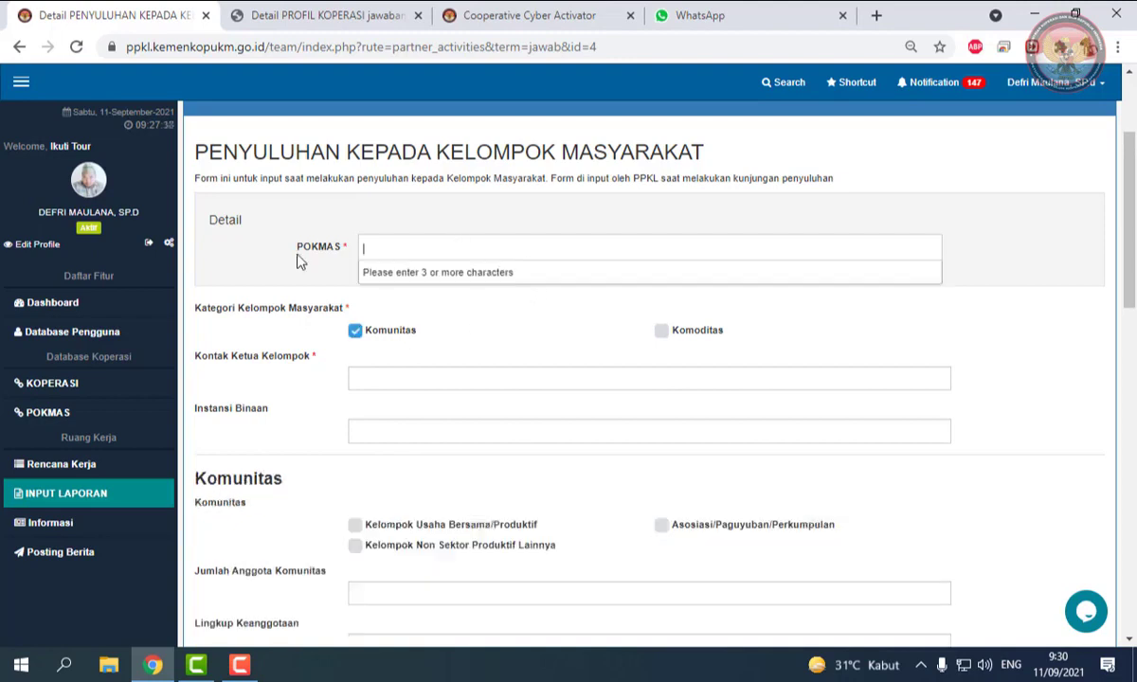
Step: Open the POKMAS database and look through the registered community groups for one to use in the report
click(96, 415)
click(96, 415)
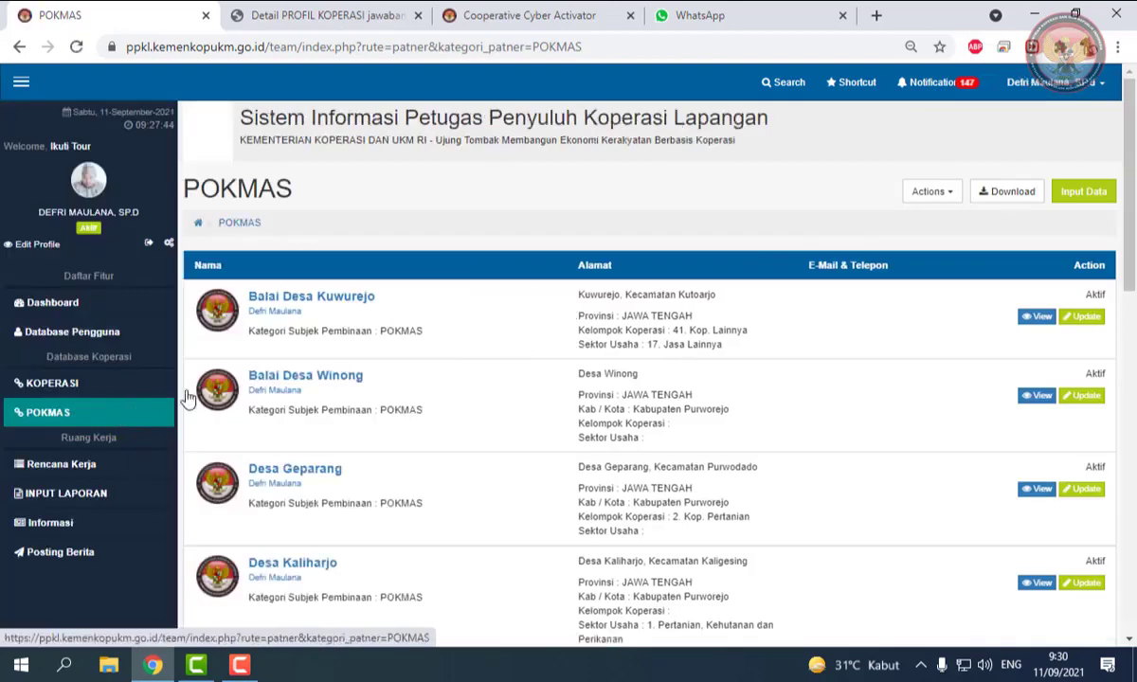
scroll(502, 365, down, 2)
scroll(498, 372, up, 1)
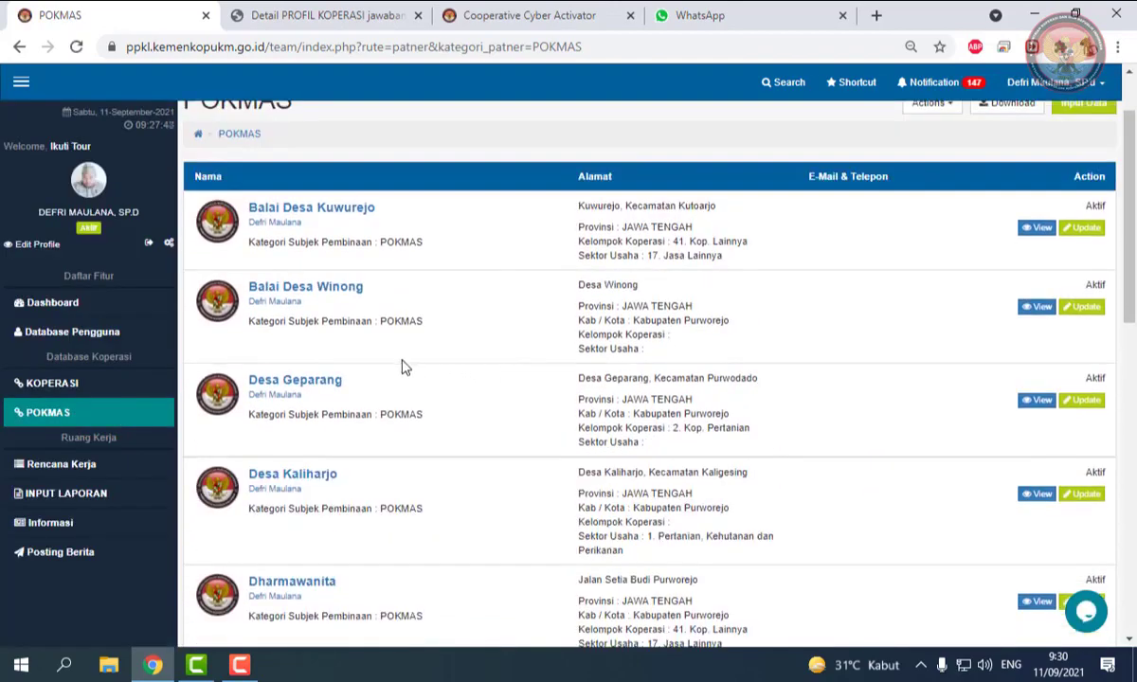
scroll(402, 368, down, 1)
scroll(398, 372, down, 2)
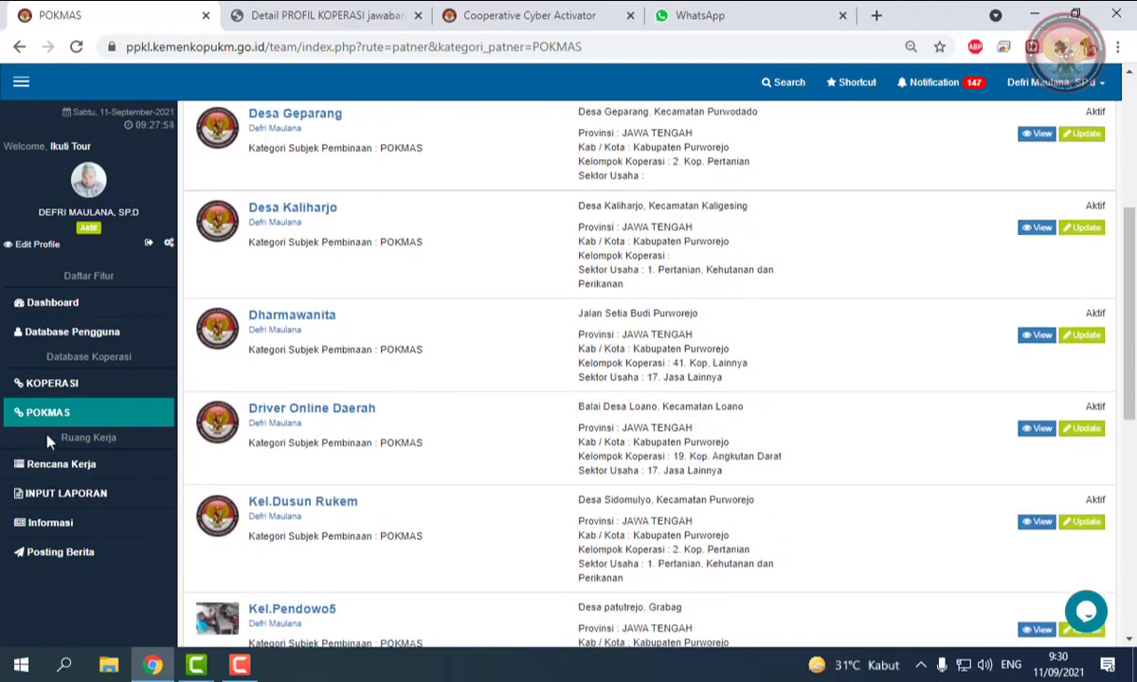
Step: Reopen the Penyuluhan Kepada Kelompok Masyarakat input form and choose Driver Online Daerah as its POKMAS
click(85, 502)
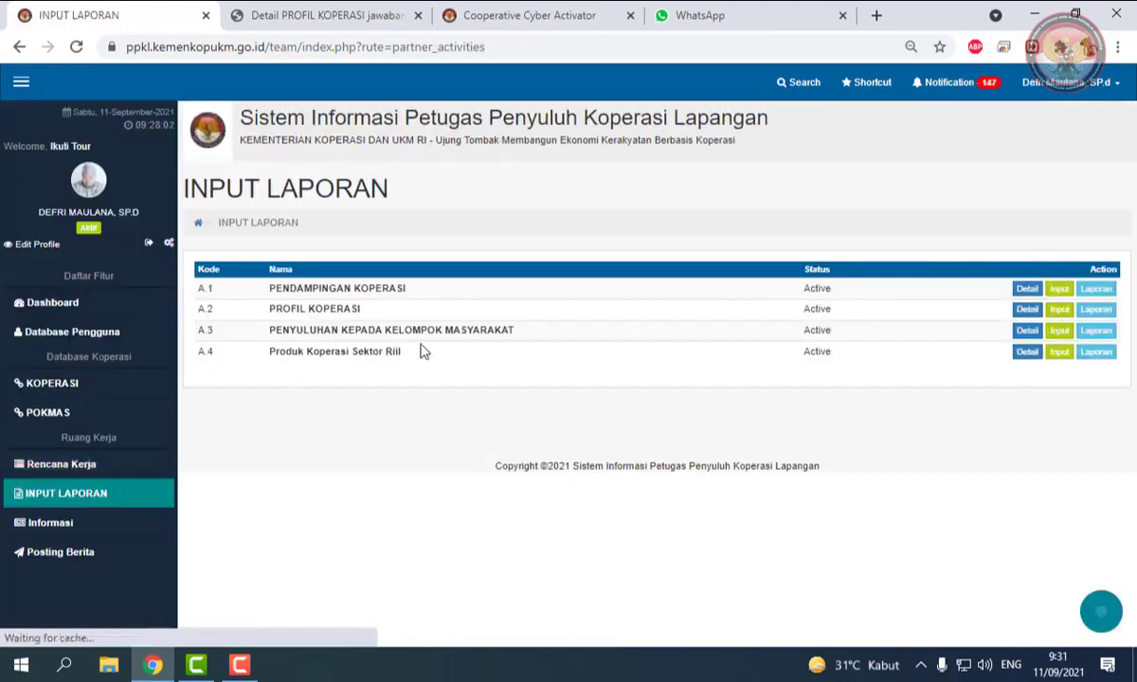
click(1058, 332)
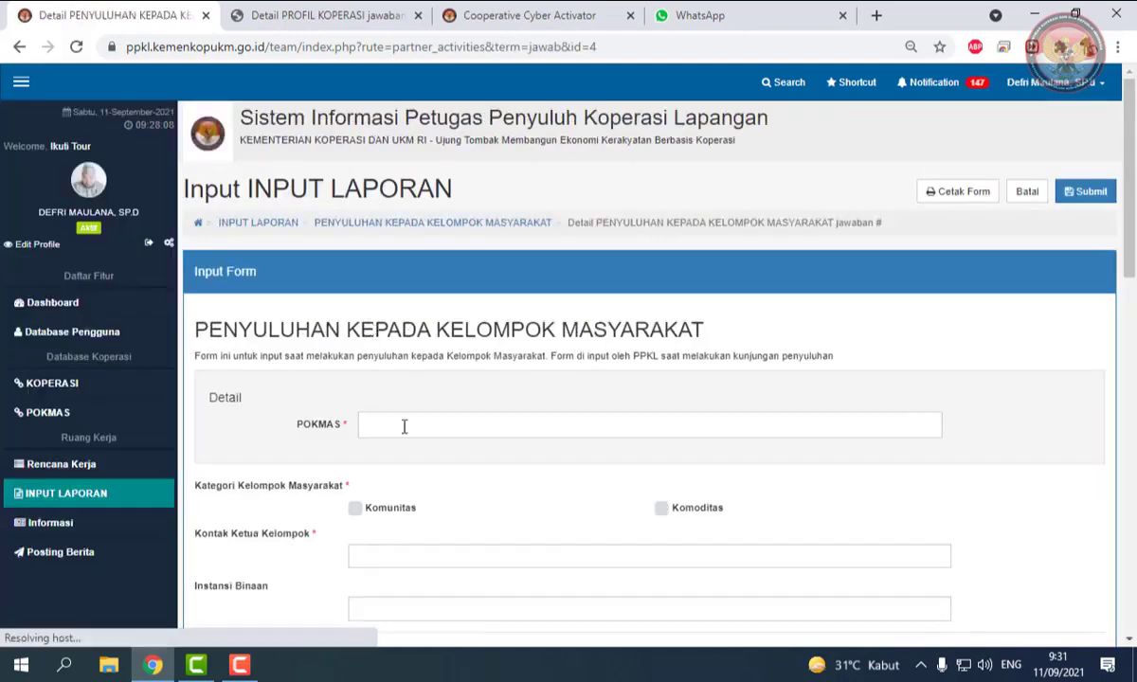
click(403, 428)
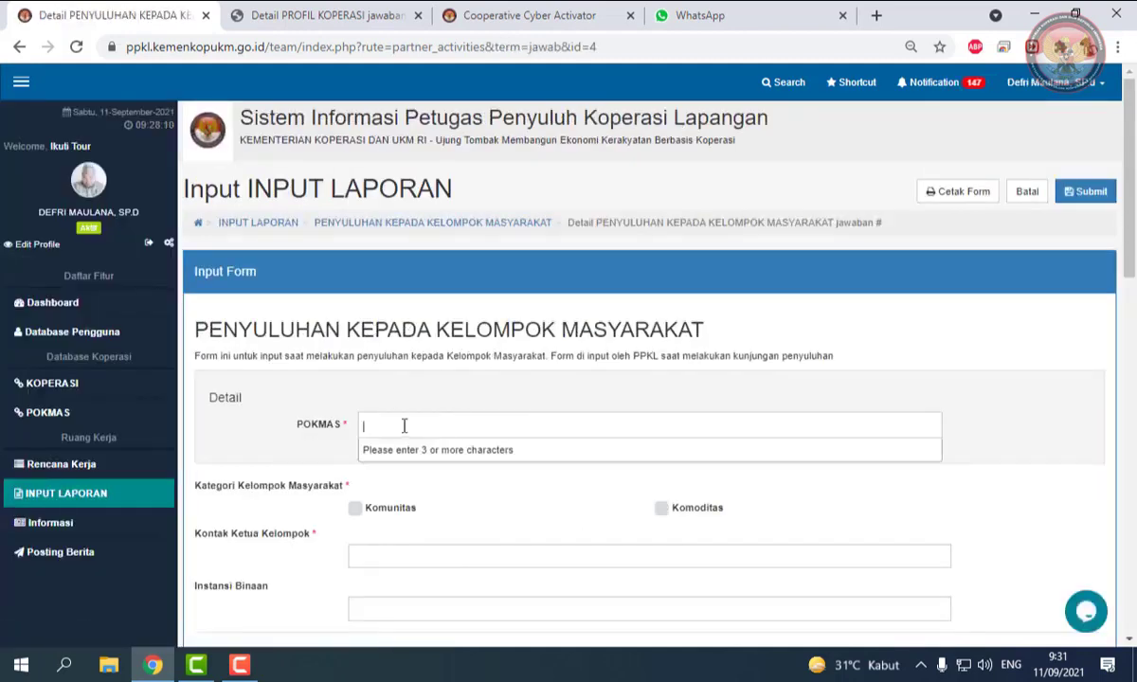
text(dri)
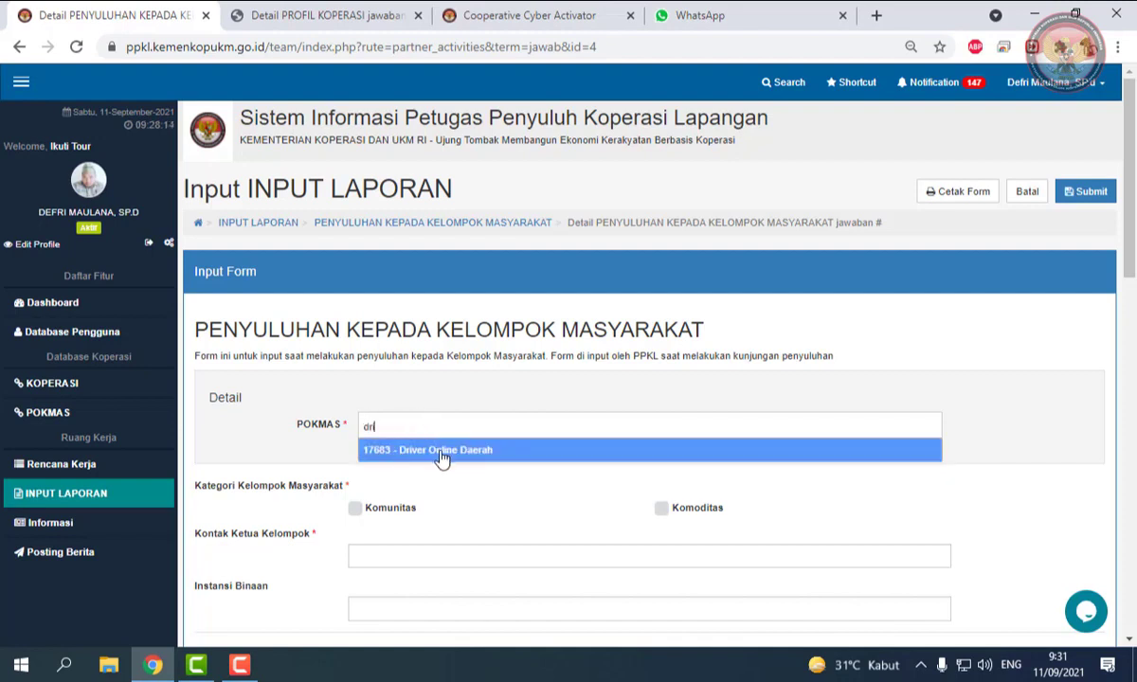
click(418, 448)
Step: Try the Komunitas and Komoditas group categories and examine the Komoditas fields from Pertanian down to Kapasitas Produksi
scroll(446, 464, down, 2)
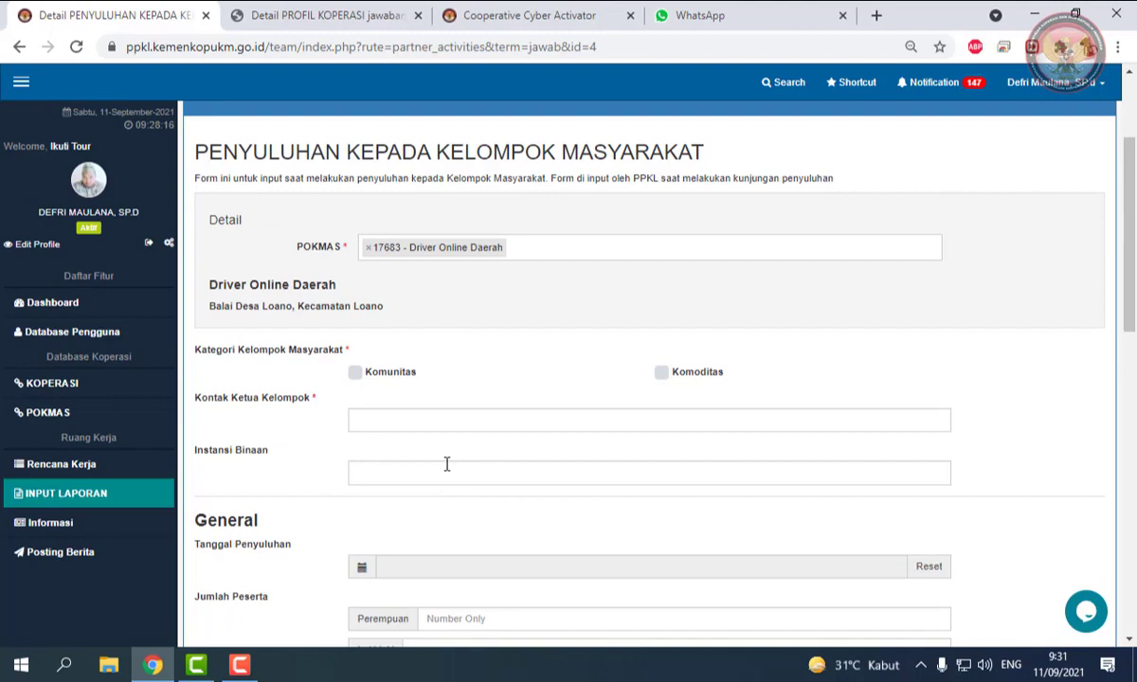
click(356, 374)
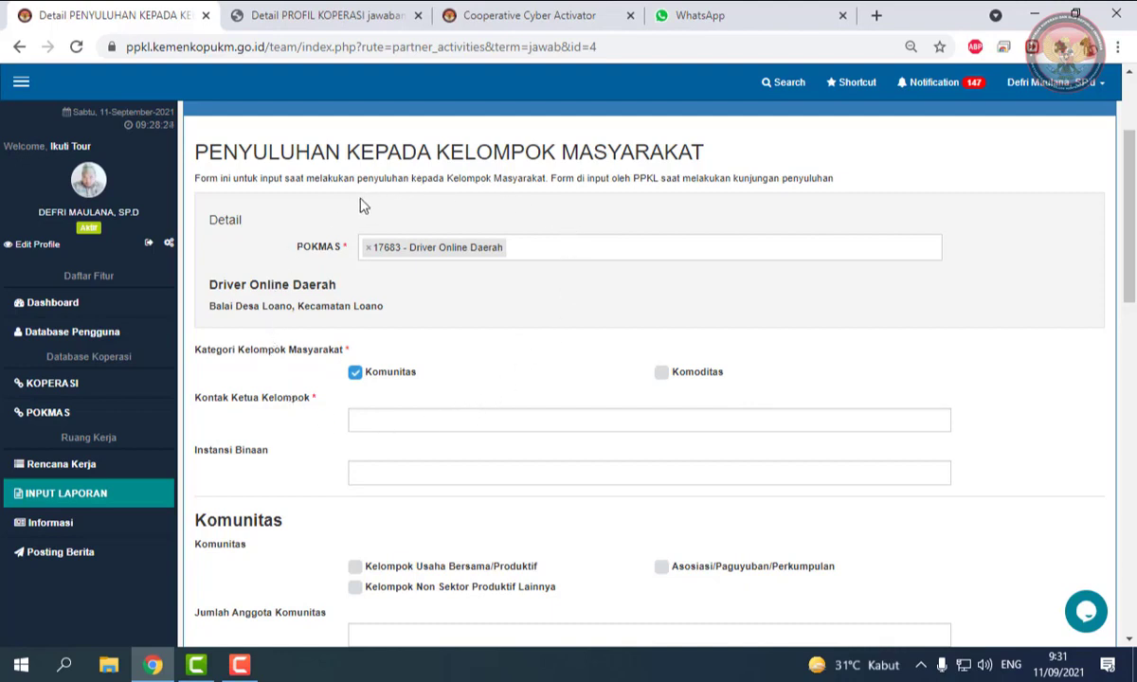
click(662, 373)
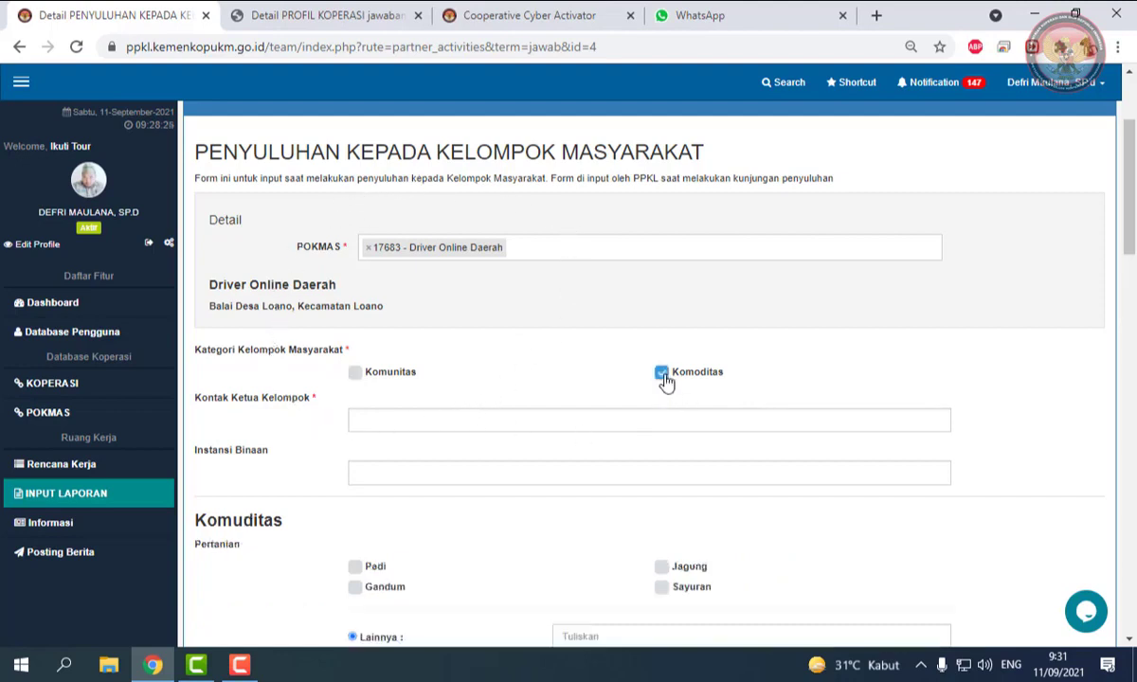
scroll(542, 384, down, 1)
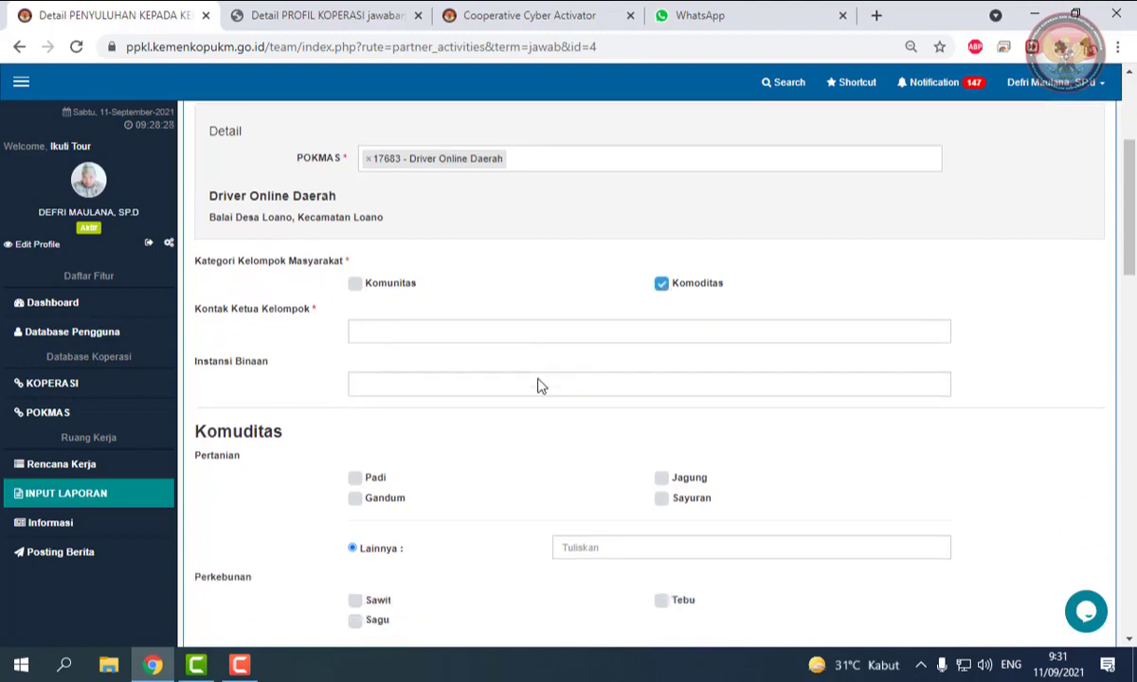
scroll(185, 442, down, 2)
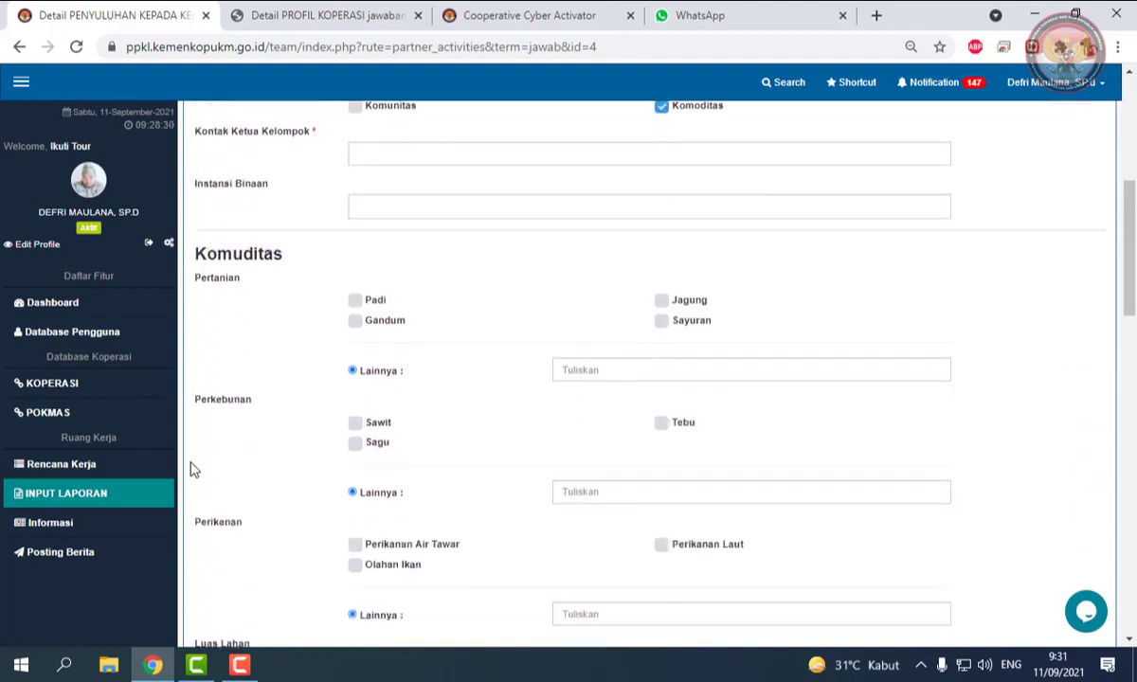
scroll(251, 536, down, 2)
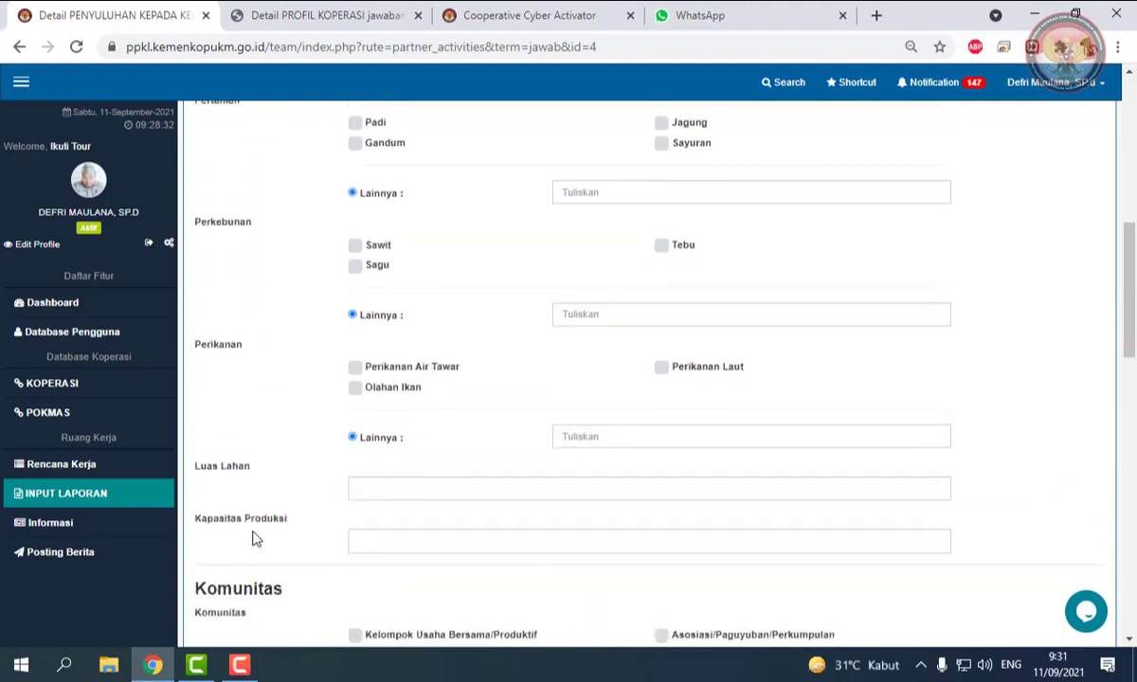
scroll(417, 431, up, 5)
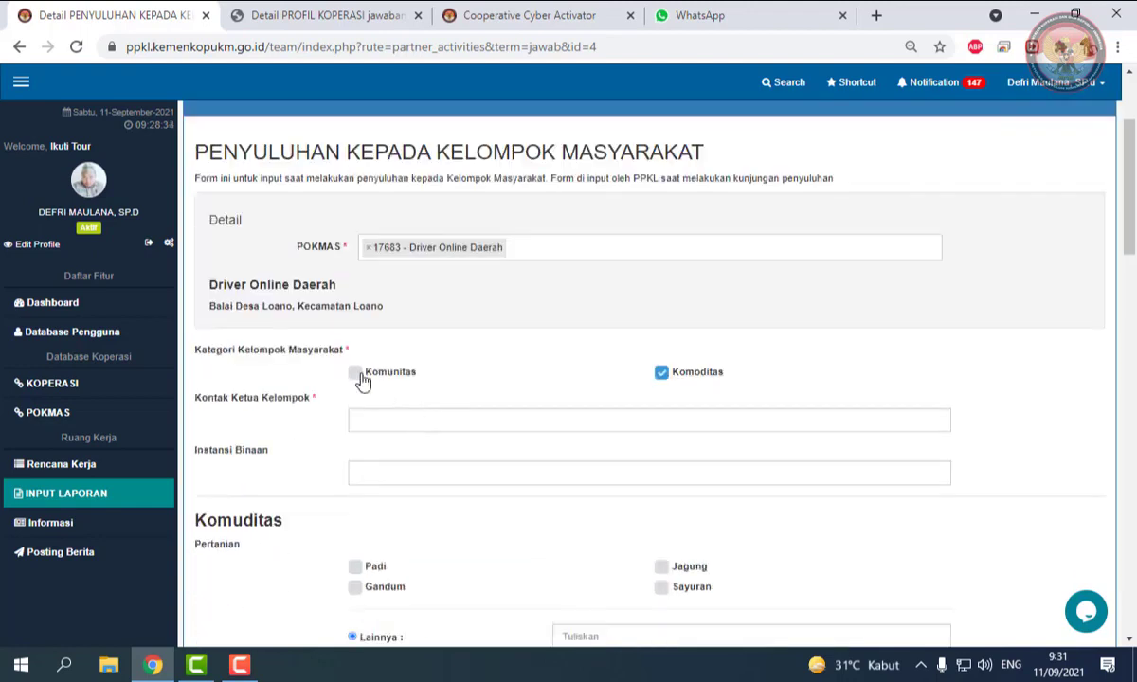
Step: Set the group category to Komunitas and enter Dinas Perhubungan as the Instansi Binaan
click(356, 374)
click(407, 417)
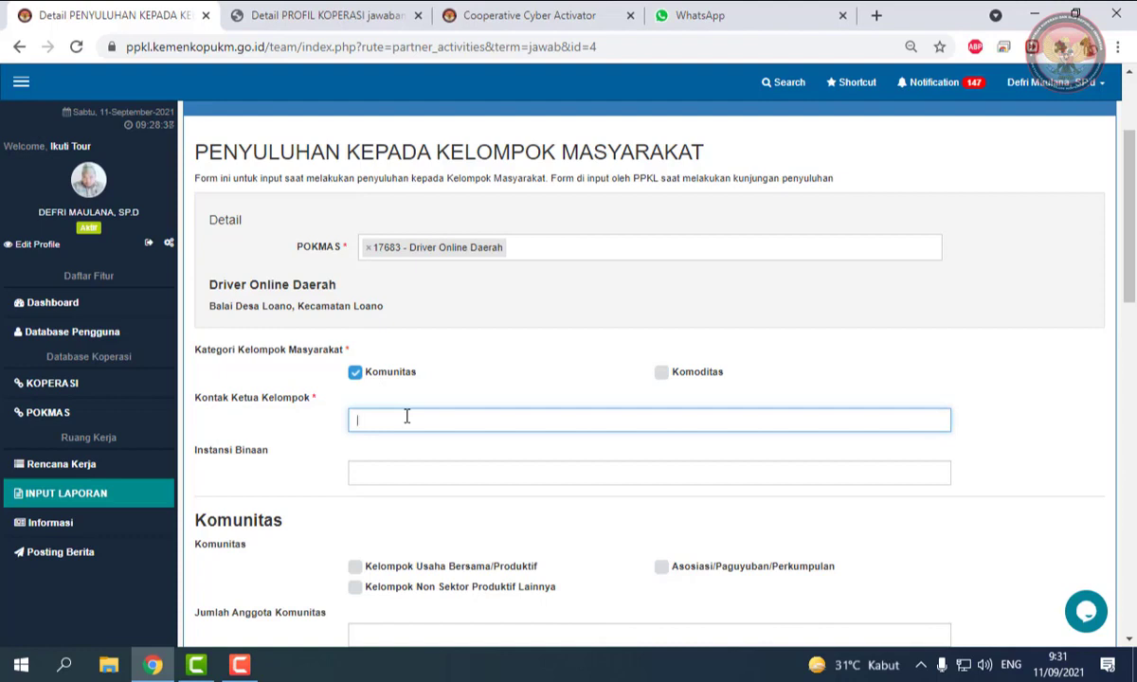
scroll(427, 398, down, 1)
click(451, 385)
text(Dinas Perhubungan)
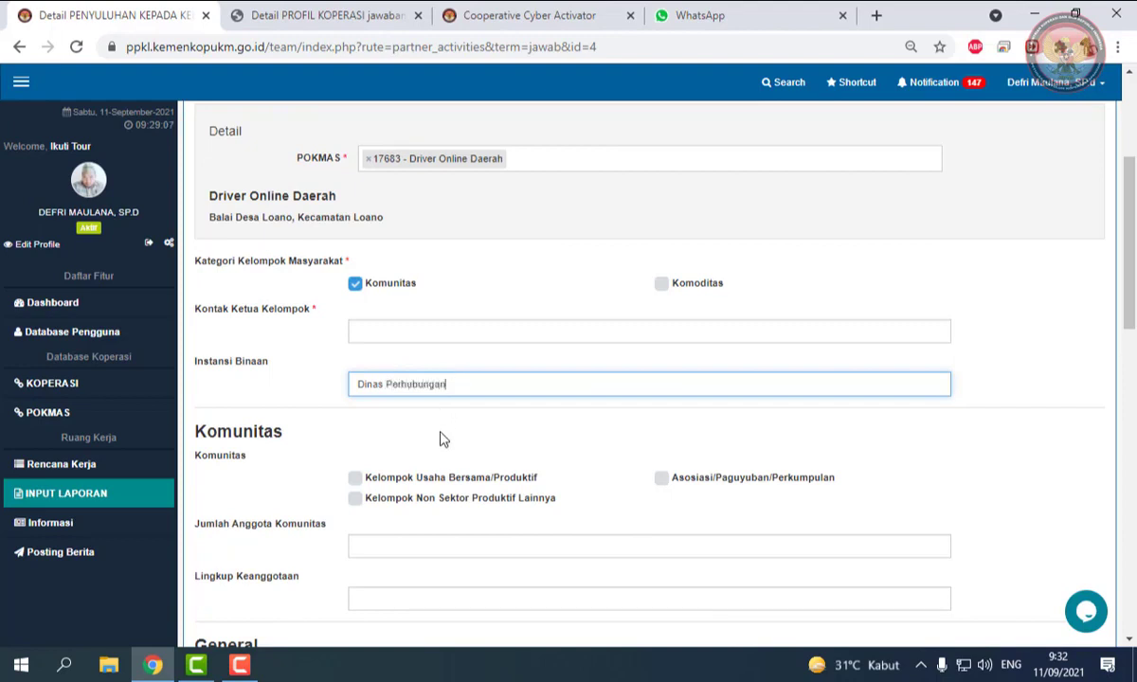
Step: Mark the community type as Asosiasi/Paguyuban/Perkumpulan and go to the Jumlah Anggota Komunitas field
scroll(278, 472, down, 1)
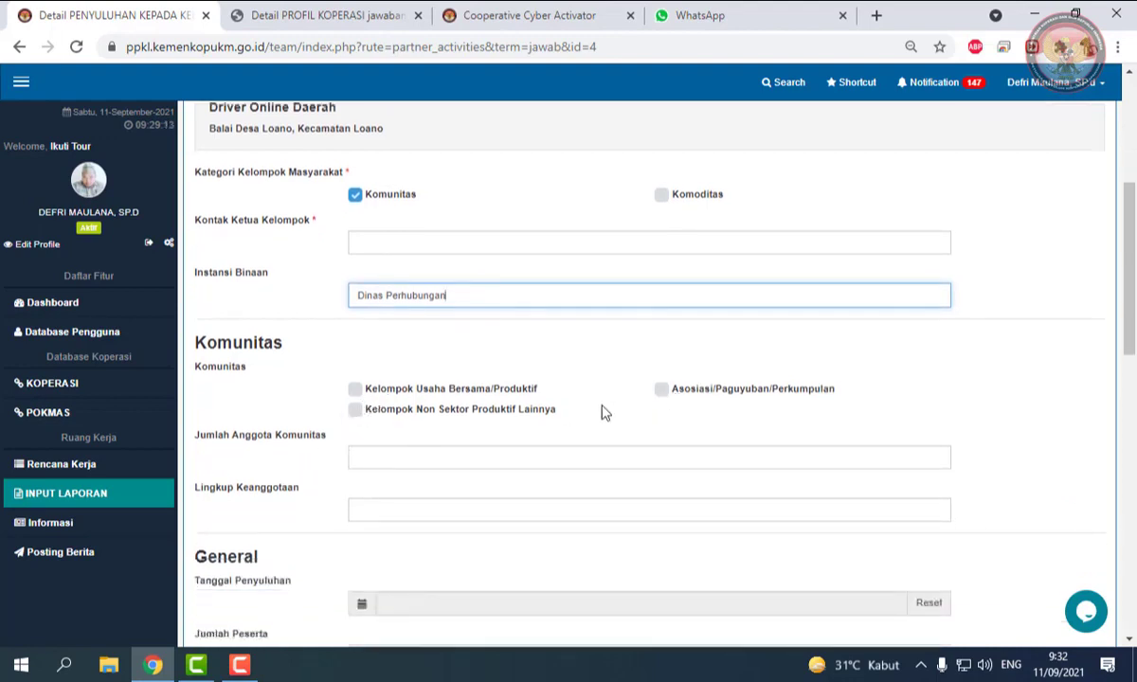
click(662, 393)
click(518, 455)
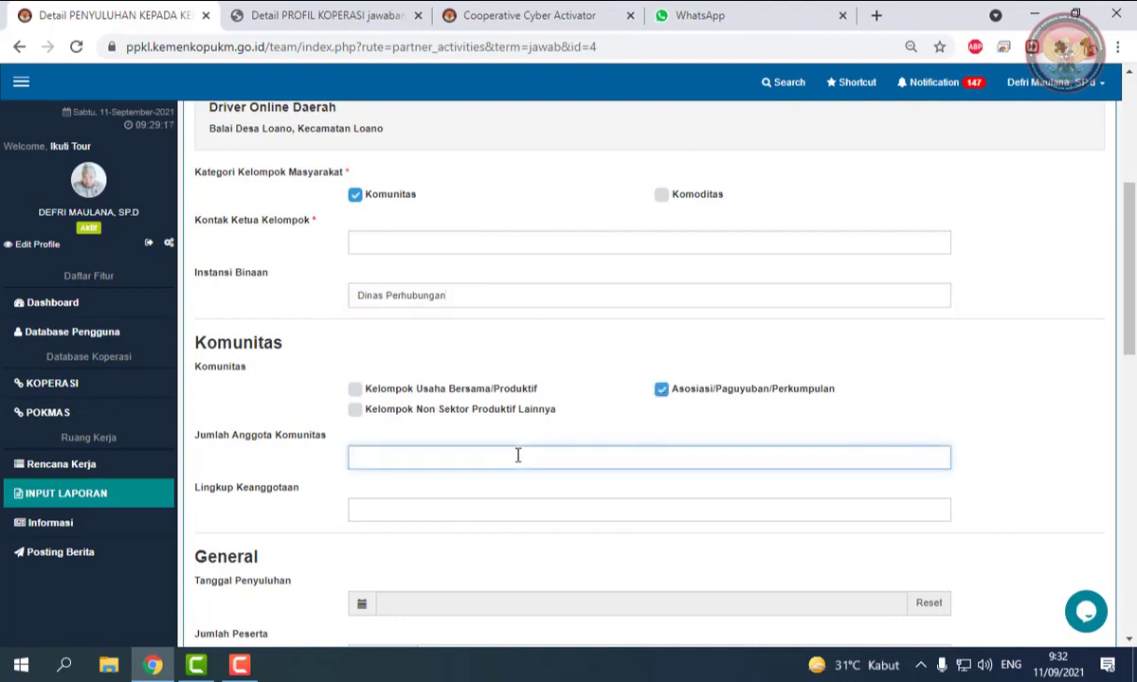
Step: Examine the rest of the form from Lingkup Keanggotaan through the General section to the Kesimpulan choices and photo upload
scroll(519, 456, down, 2)
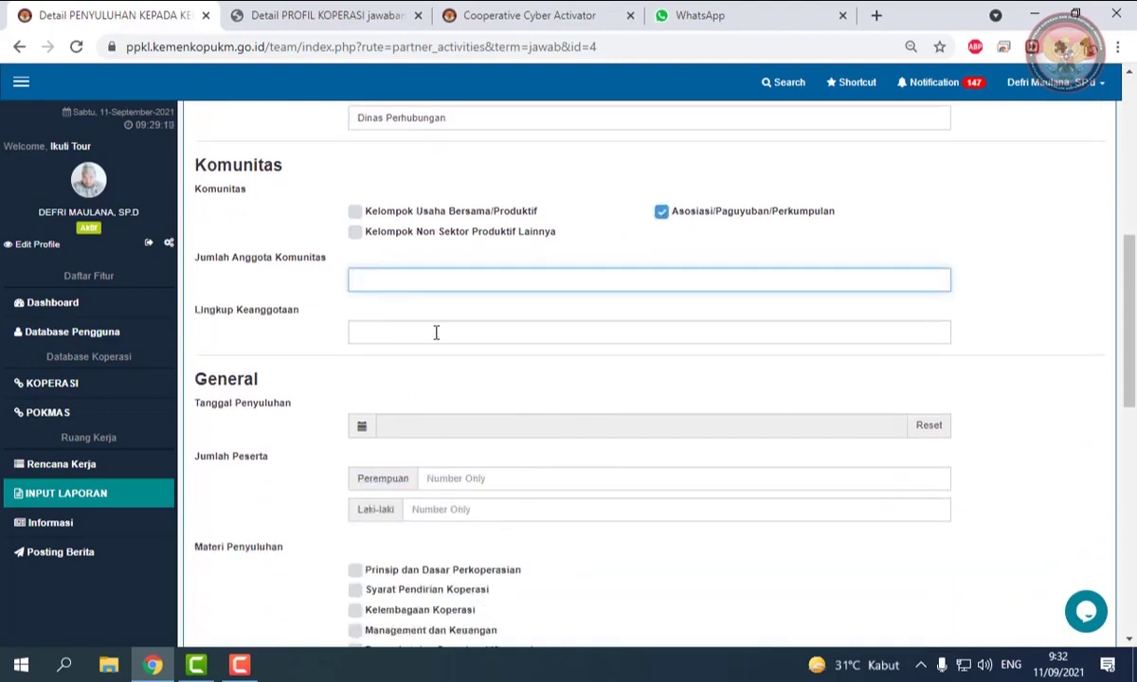
scroll(436, 331, down, 1)
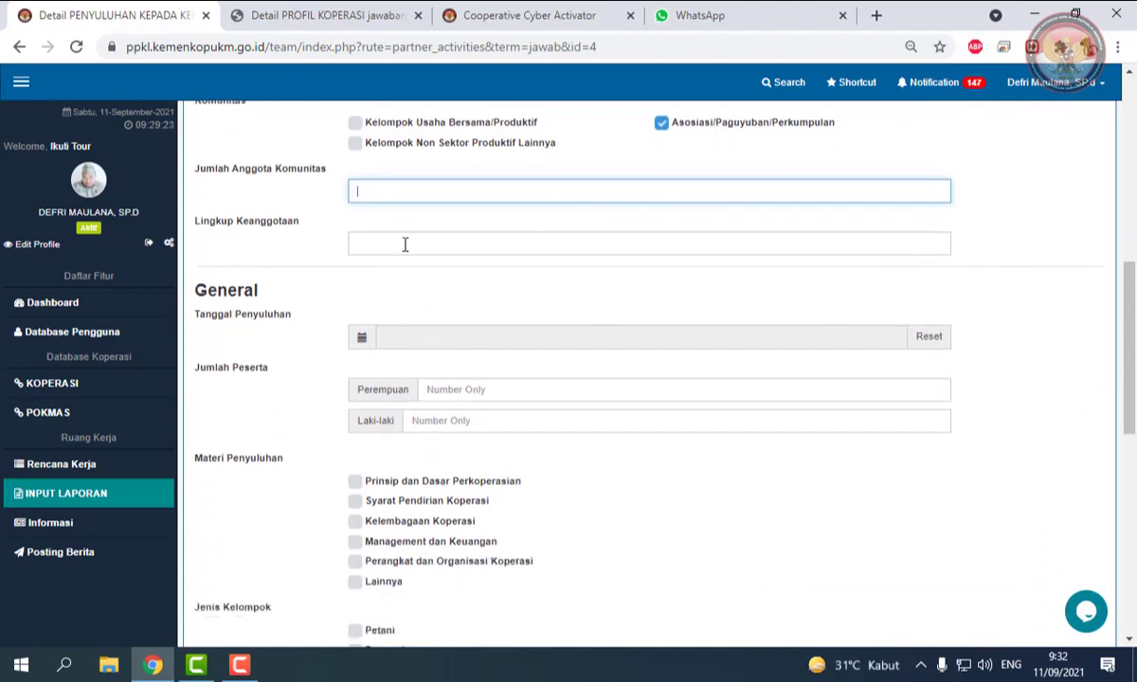
click(401, 240)
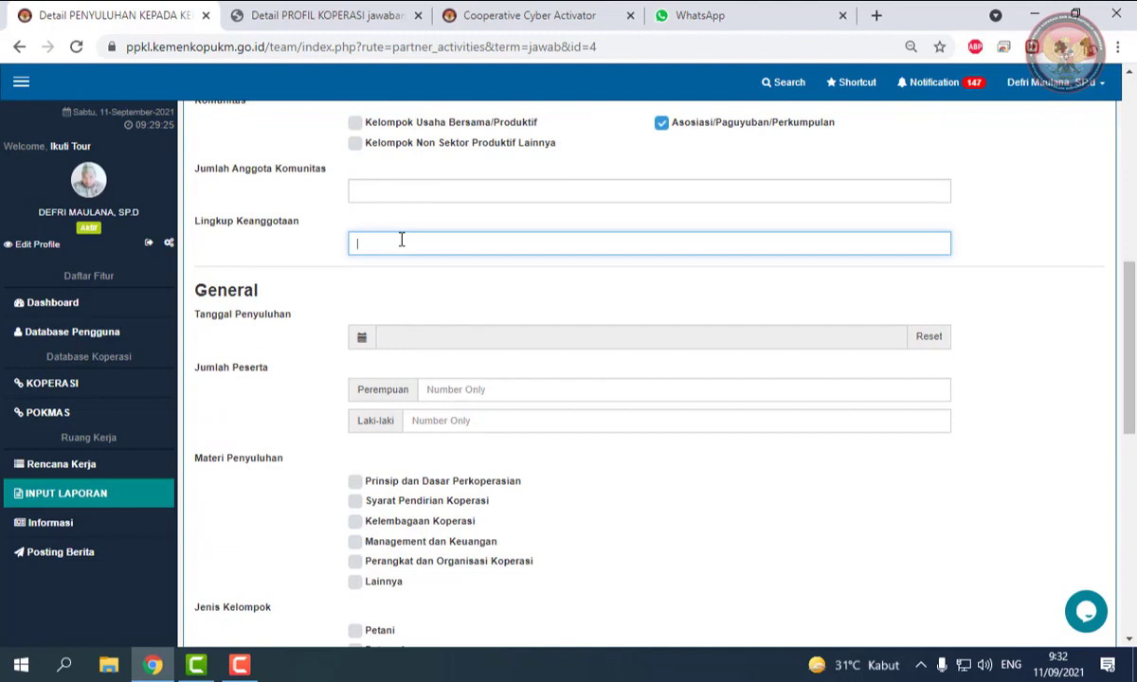
scroll(376, 249, down, 1)
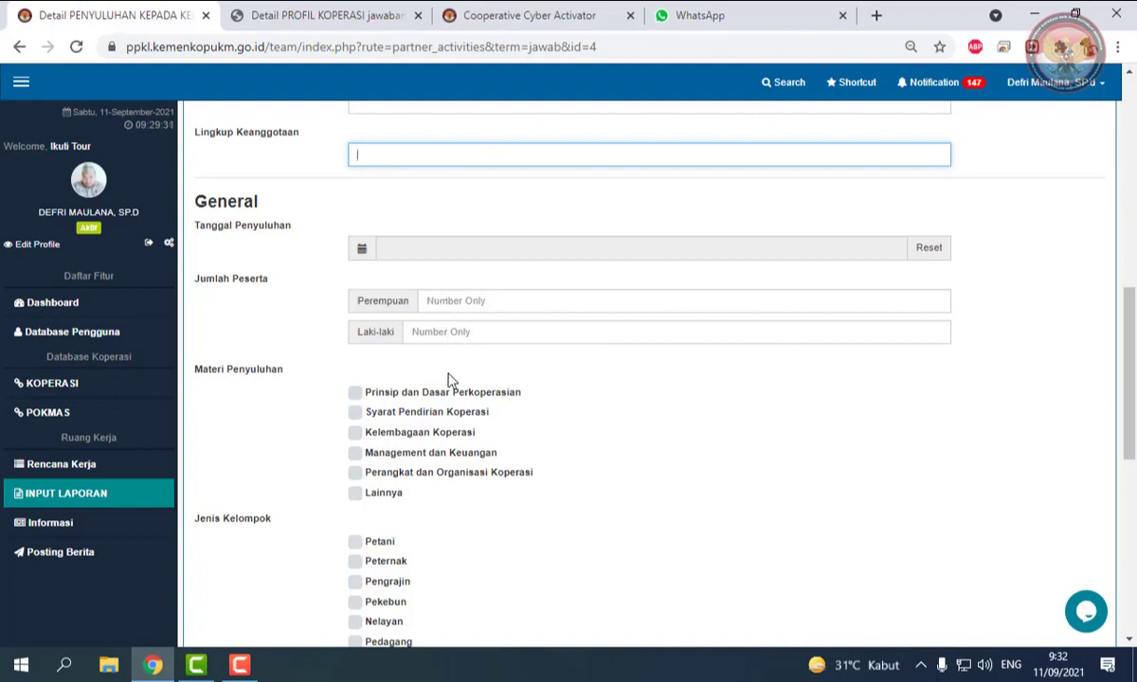
scroll(449, 435, down, 3)
scroll(451, 434, down, 1)
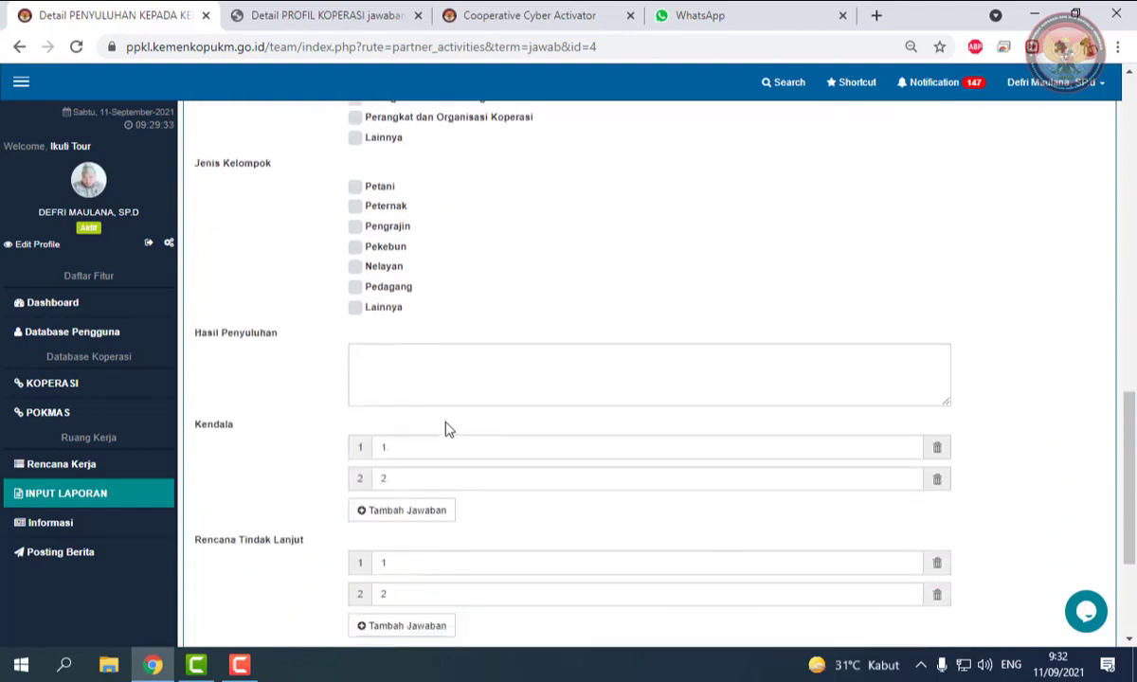
click(441, 372)
scroll(468, 445, down, 1)
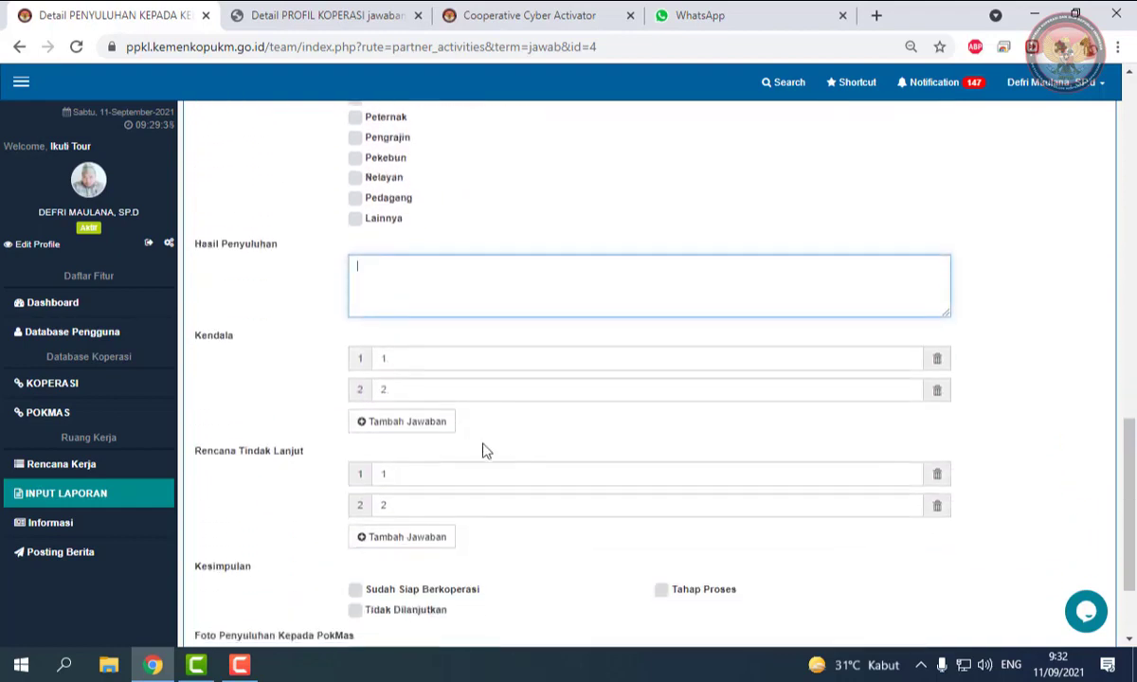
scroll(551, 433, down, 2)
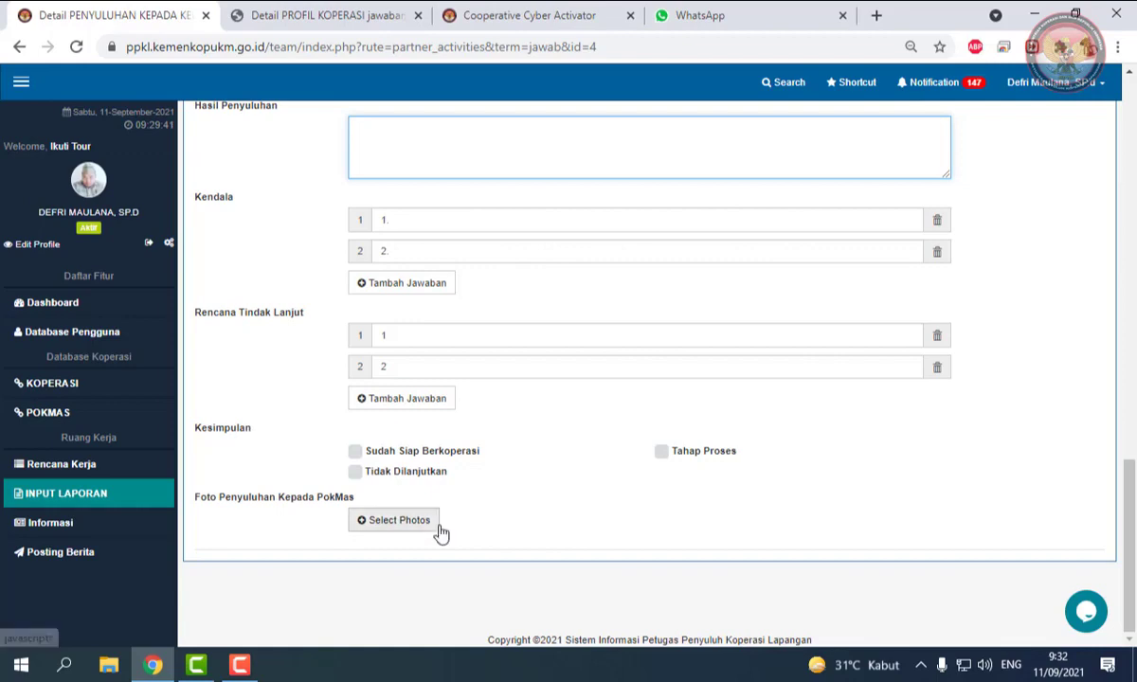
scroll(583, 457, up, 10)
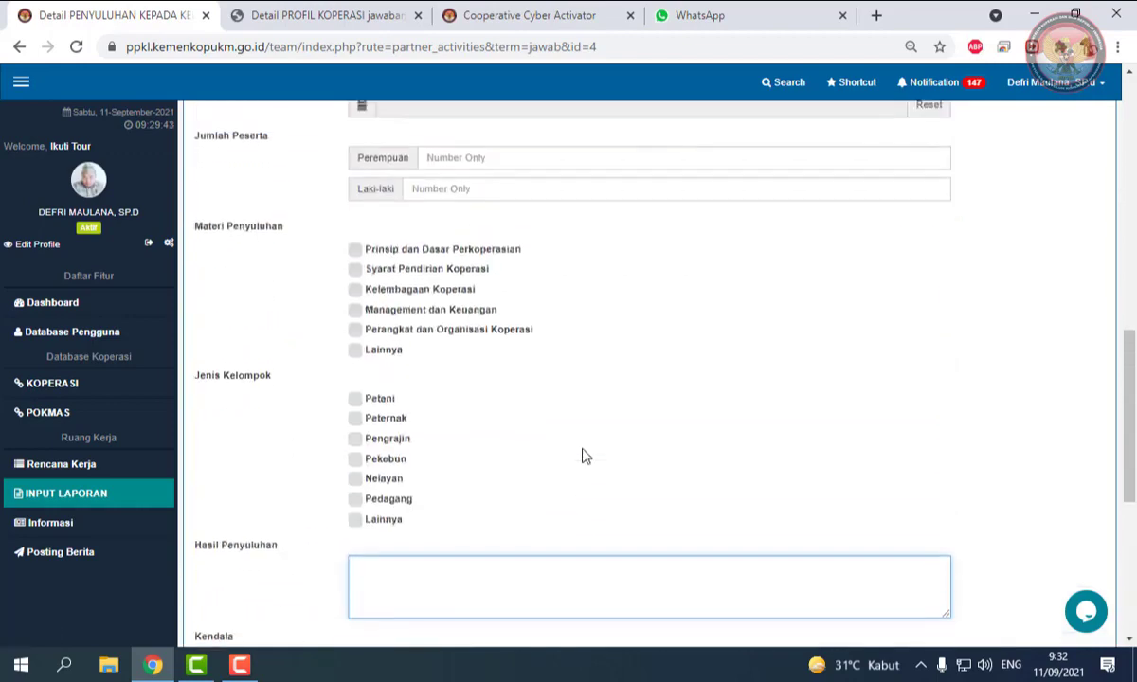
scroll(879, 315, up, 4)
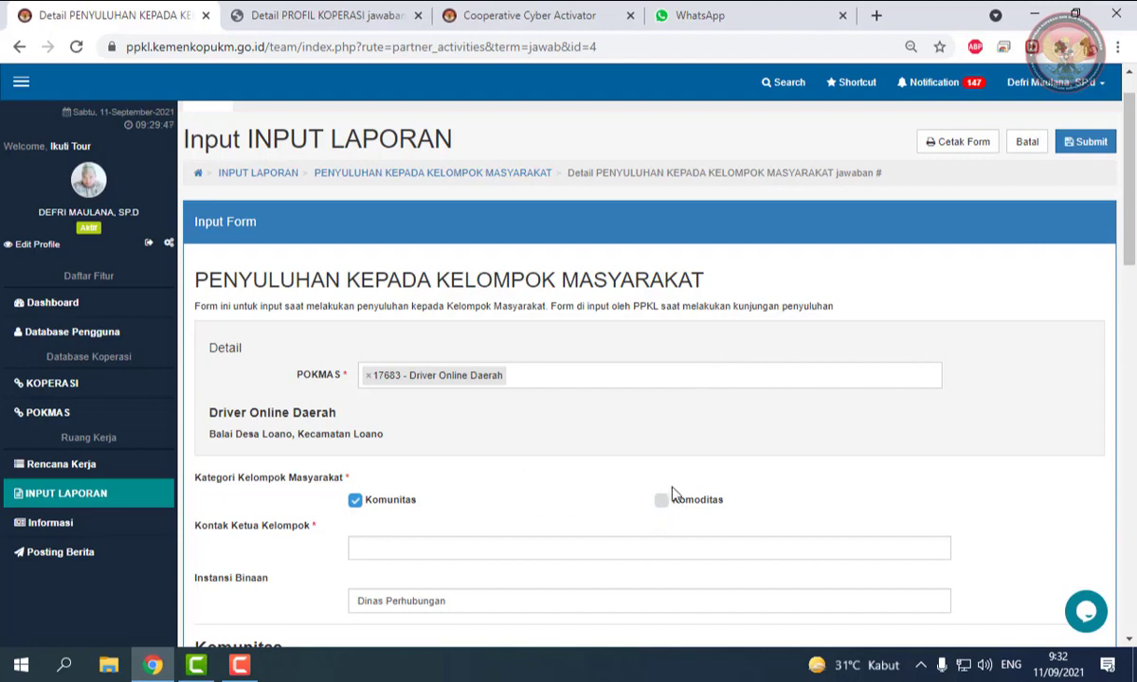
Step: Change the group category of the Driver Online Daerah report to Komoditas
scroll(654, 474, down, 1)
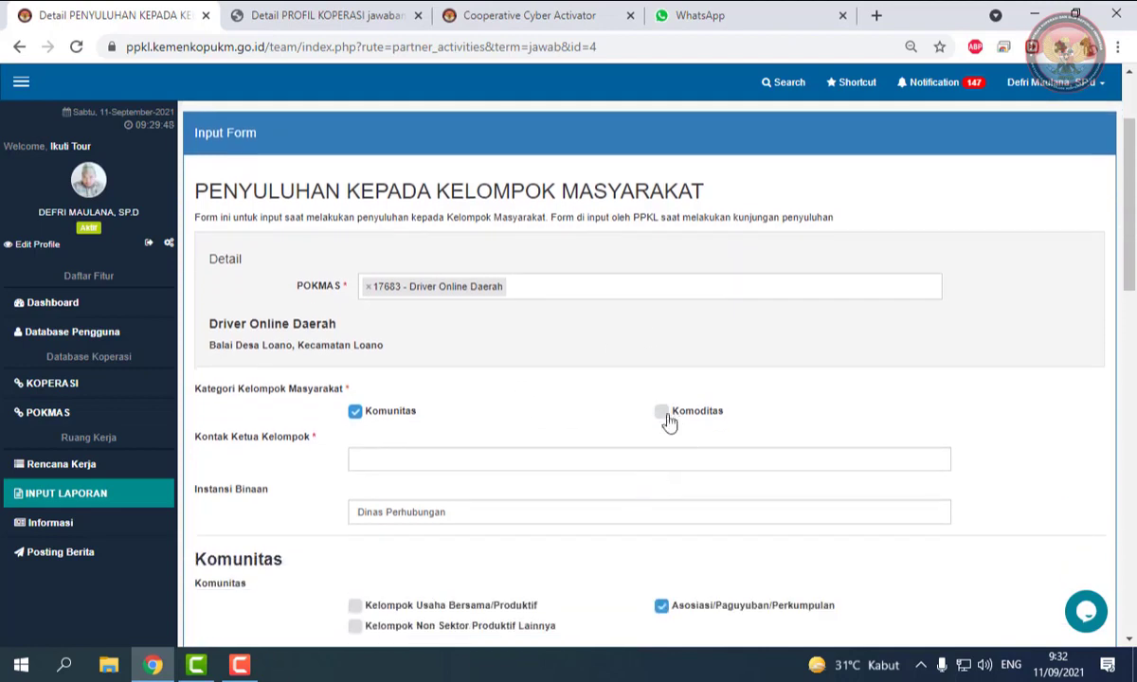
click(668, 417)
scroll(521, 389, down, 2)
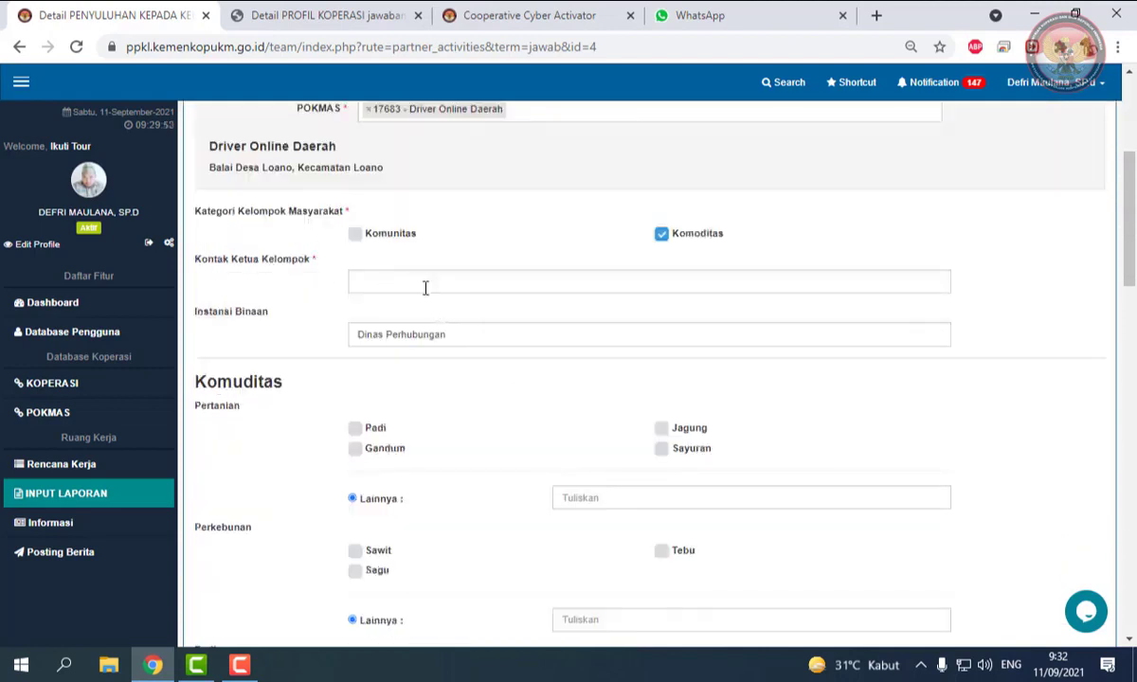
Step: Choose Gandum as the Pertanian commodity and Sawit as the Perkebunan commodity
scroll(416, 280, down, 2)
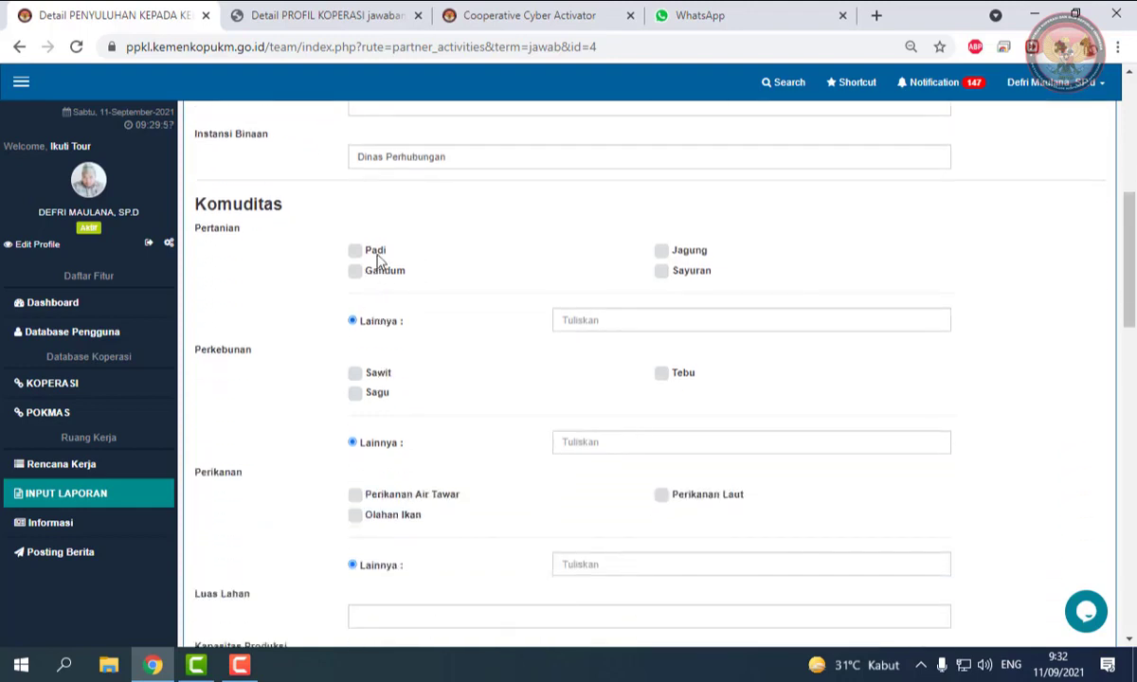
click(377, 255)
click(360, 271)
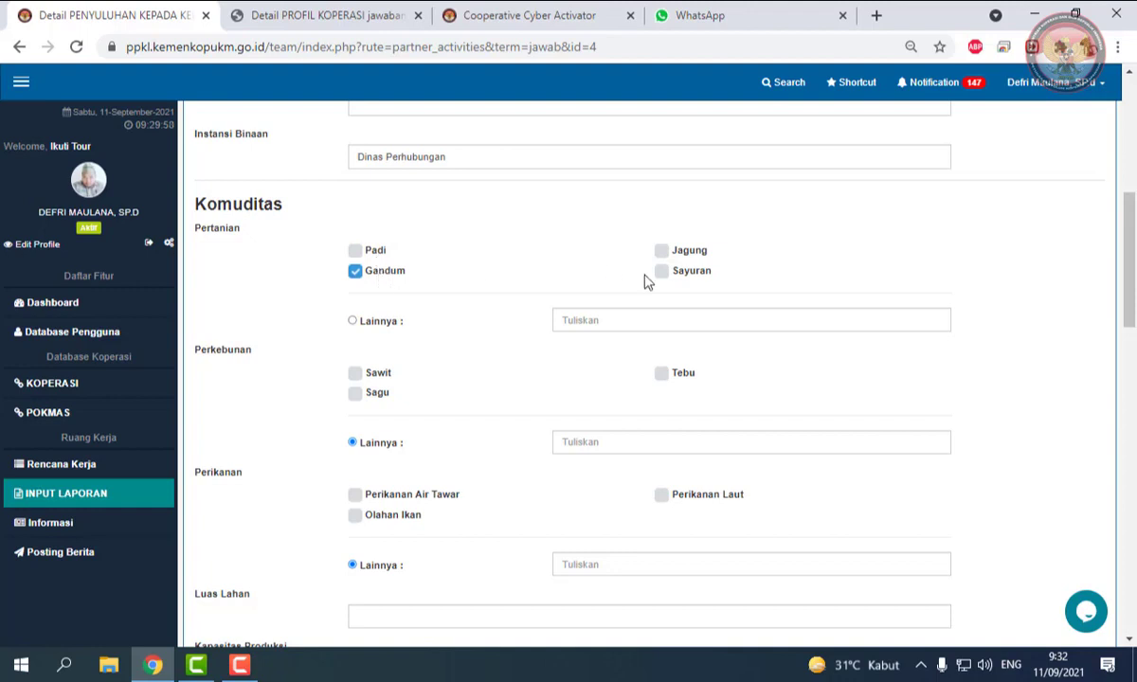
click(357, 374)
scroll(474, 383, down, 1)
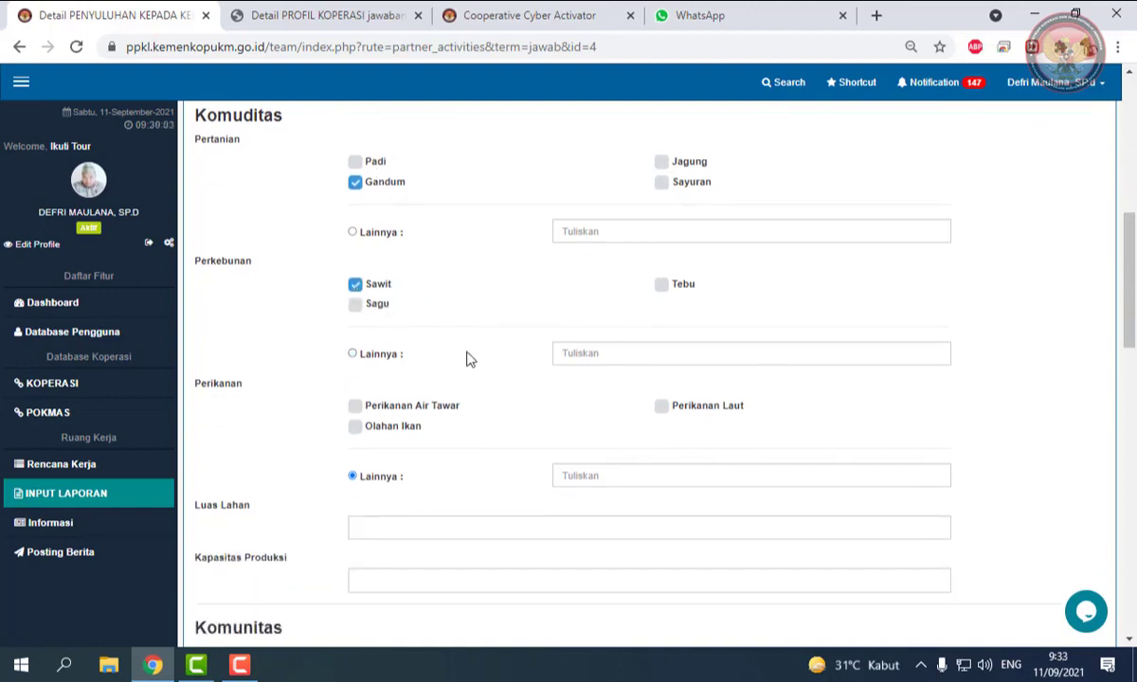
Step: Examine the form from the Luas Lahan and Kapasitas Produksi fields through Kendala, and leave the report without submitting it
scroll(417, 417, down, 2)
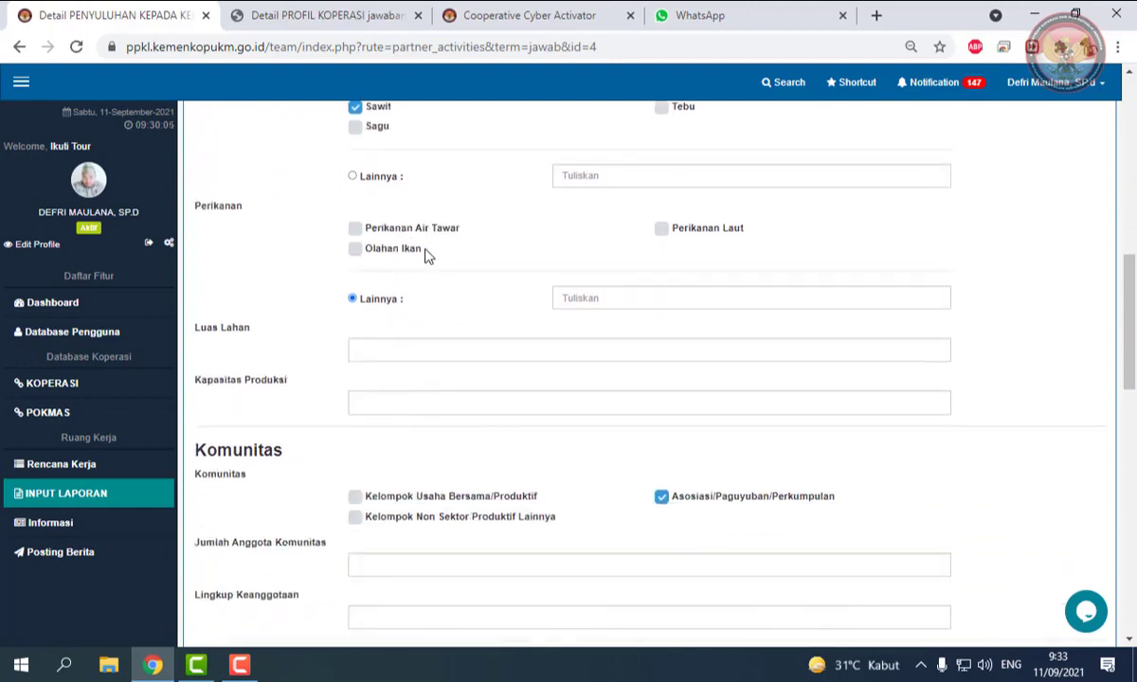
click(439, 350)
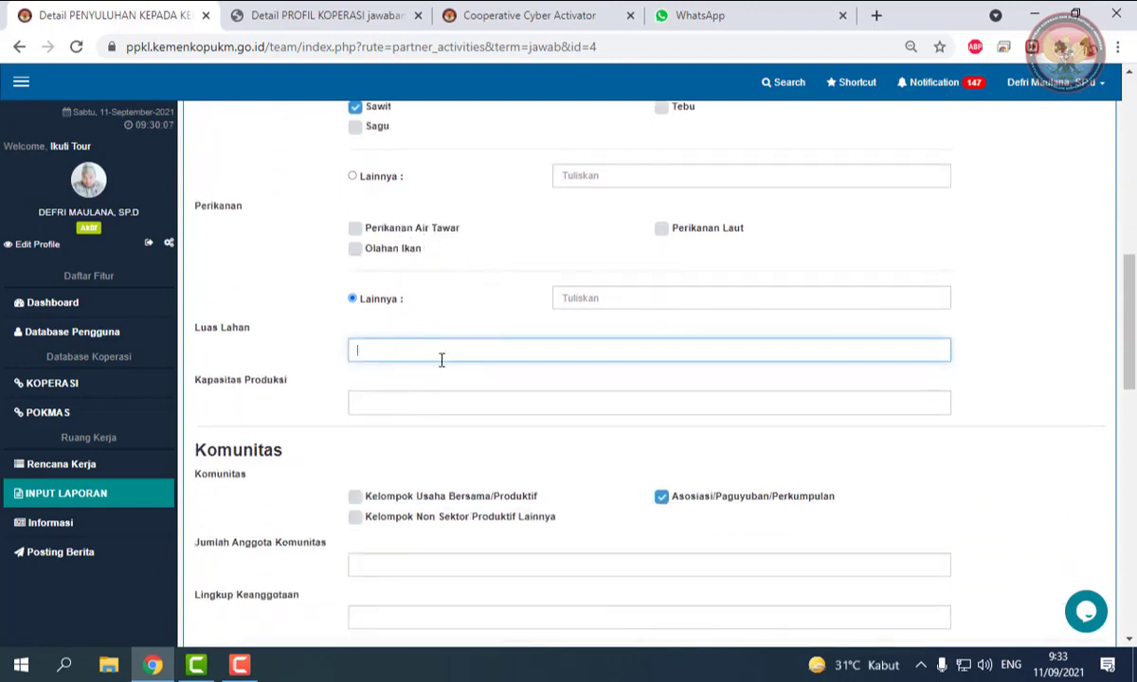
click(443, 398)
scroll(442, 398, down, 2)
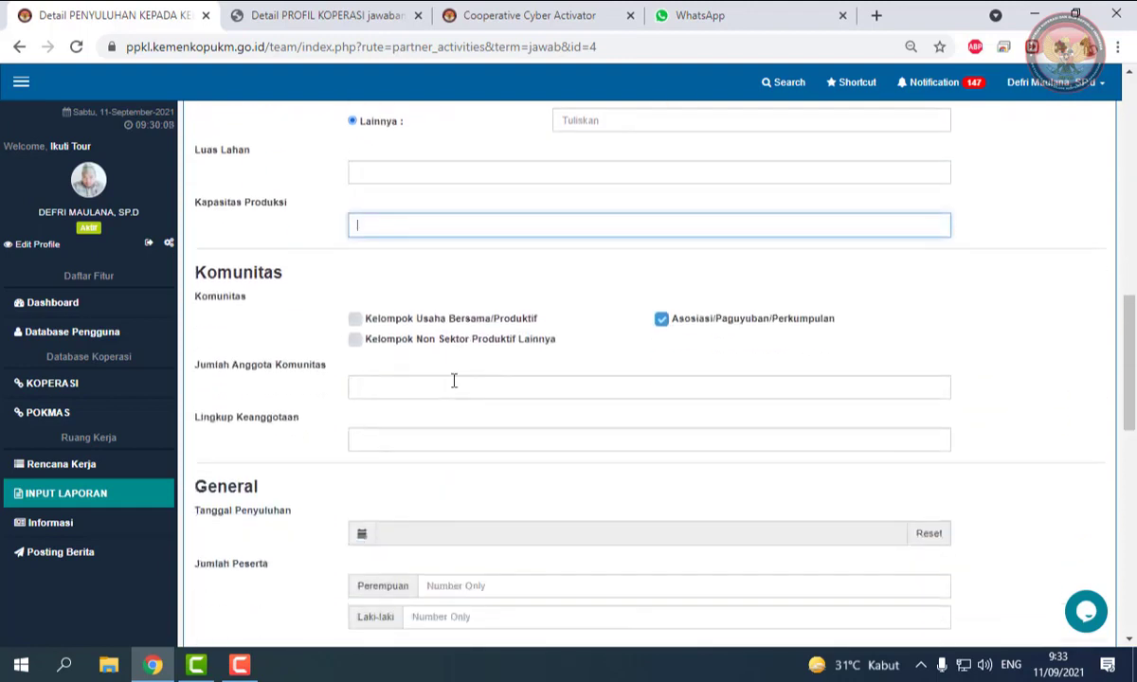
scroll(295, 435, down, 6)
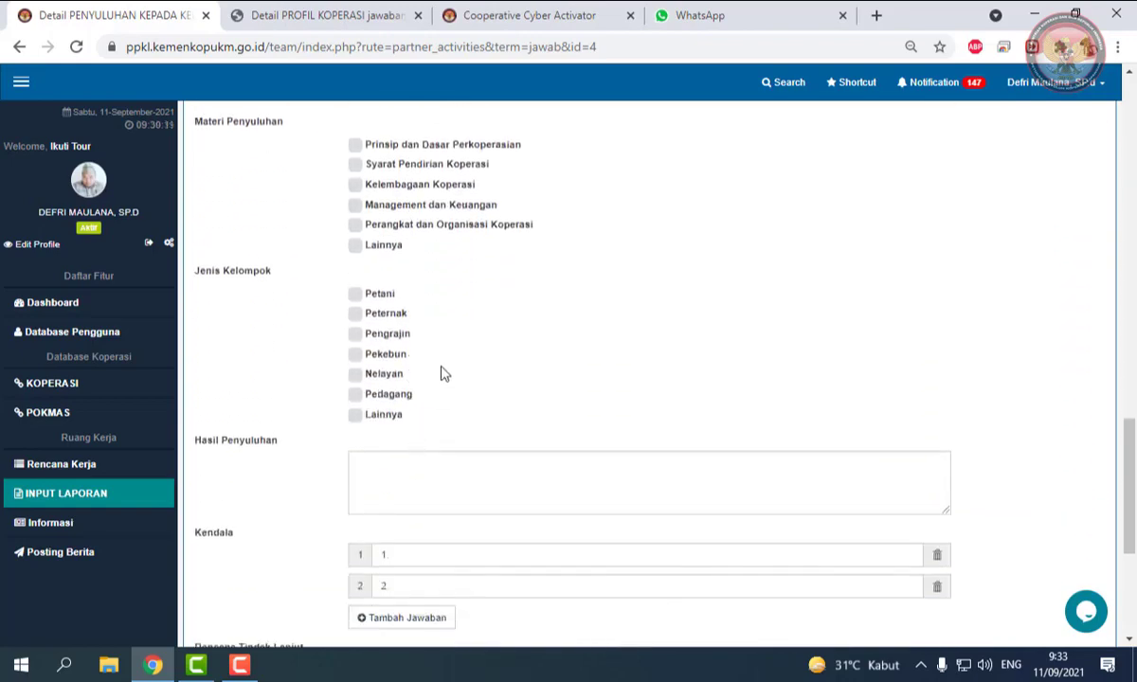
scroll(452, 419, up, 8)
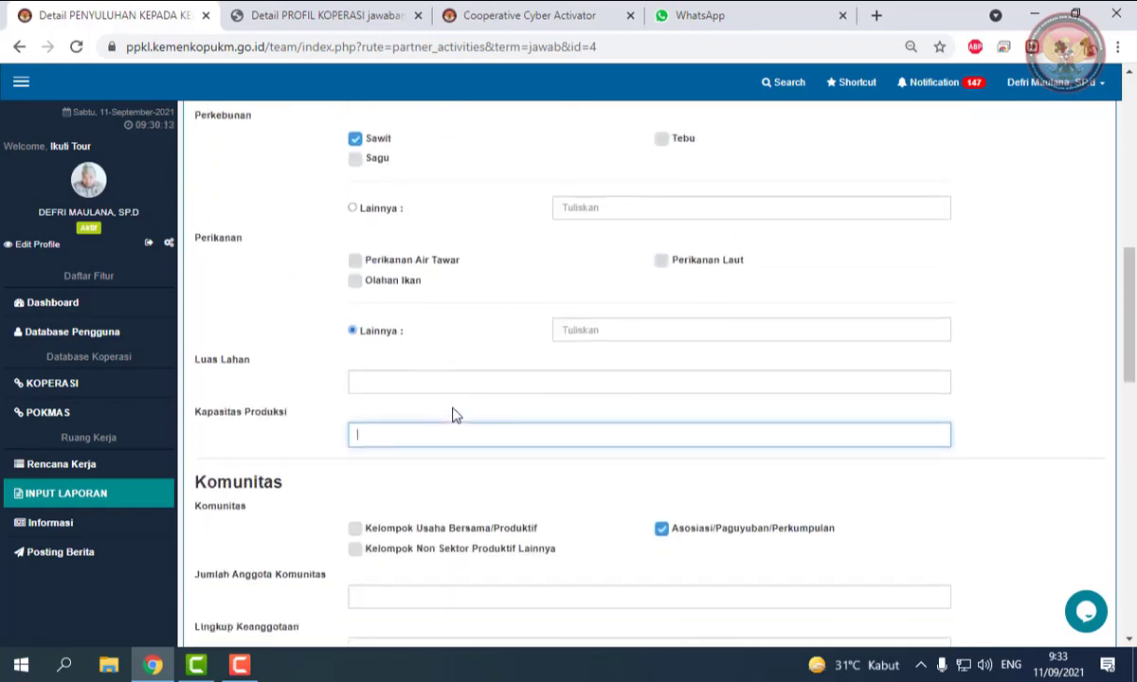
scroll(455, 414, down, 5)
scroll(457, 414, down, 1)
scroll(457, 403, up, 15)
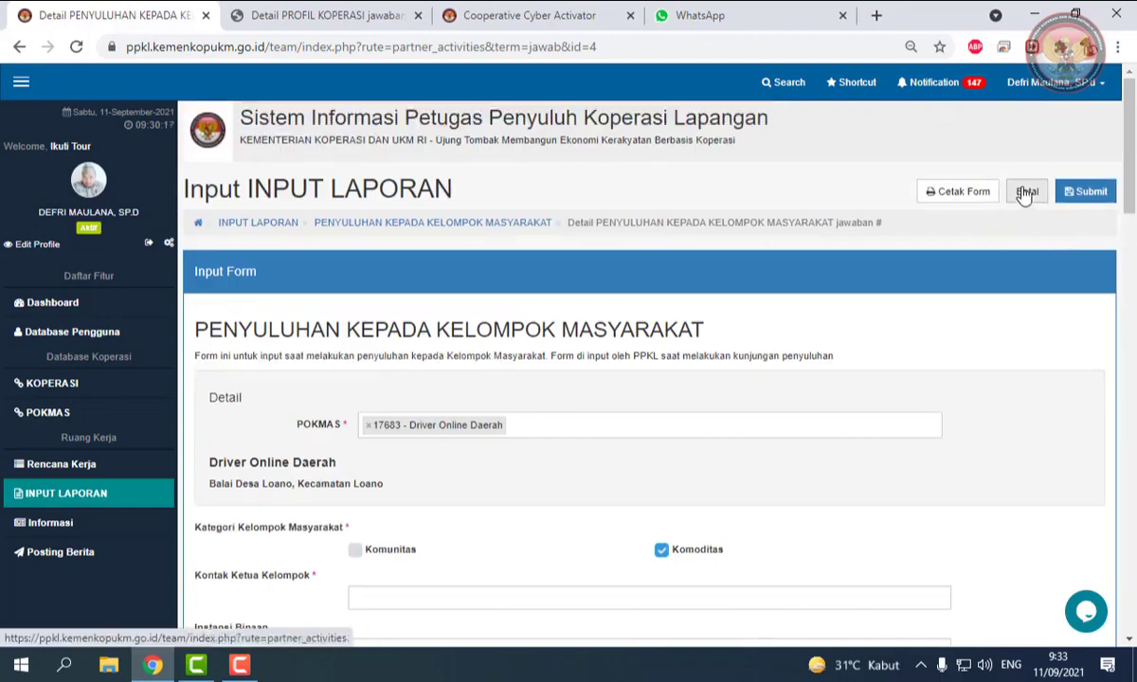
click(1023, 193)
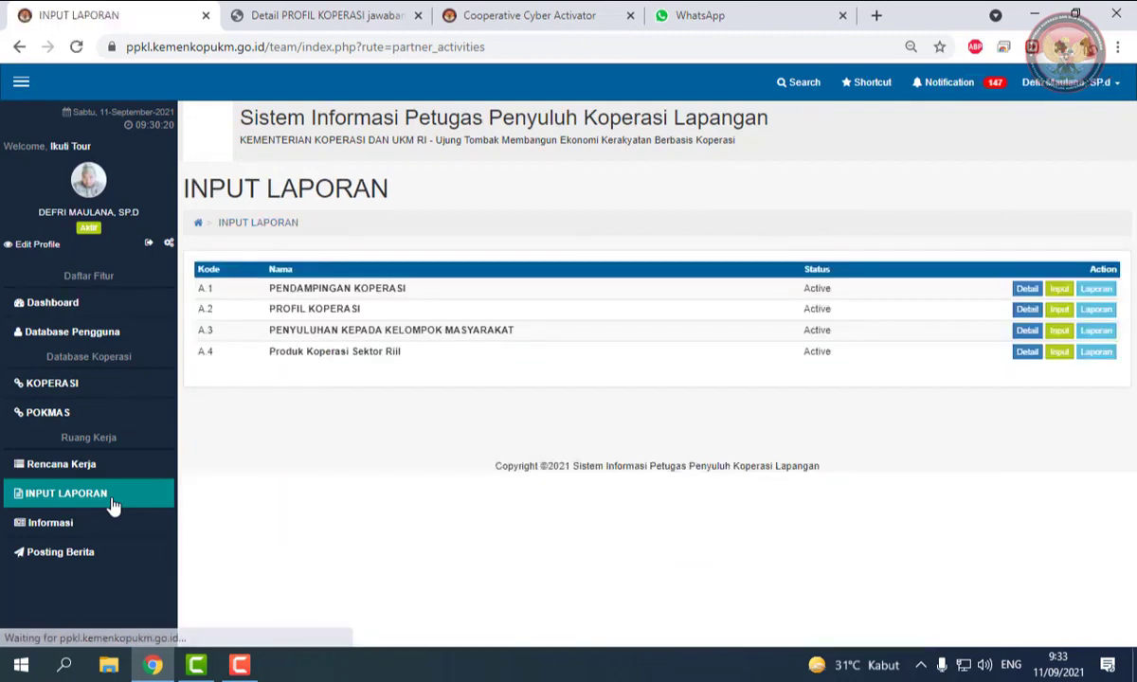
Step: View the printable Penyuluhan Kepada Kelompok Masyarakat recap for Agustus 2021 and return to the Input Laporan list
click(1099, 332)
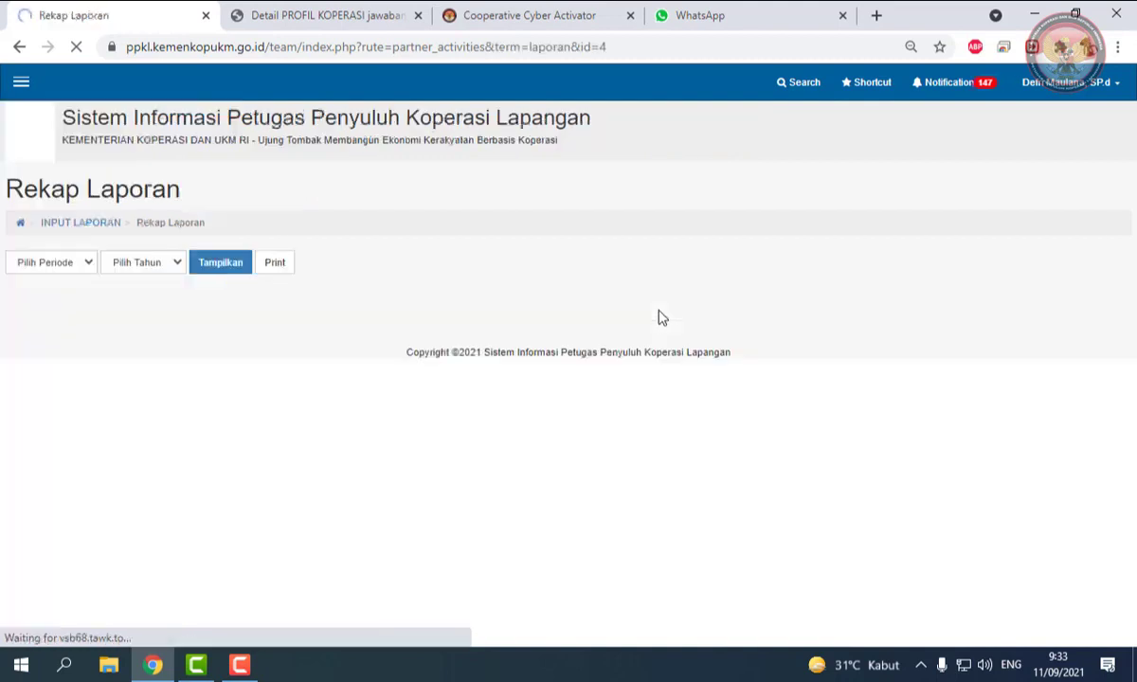
click(78, 266)
click(42, 382)
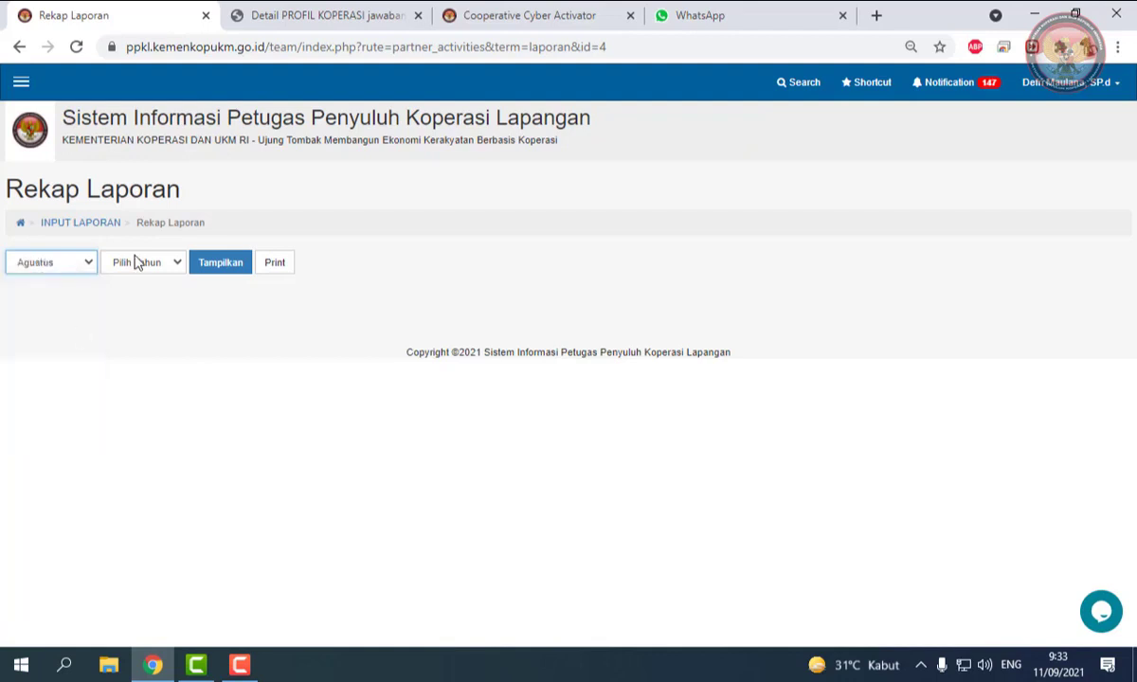
click(137, 262)
click(142, 294)
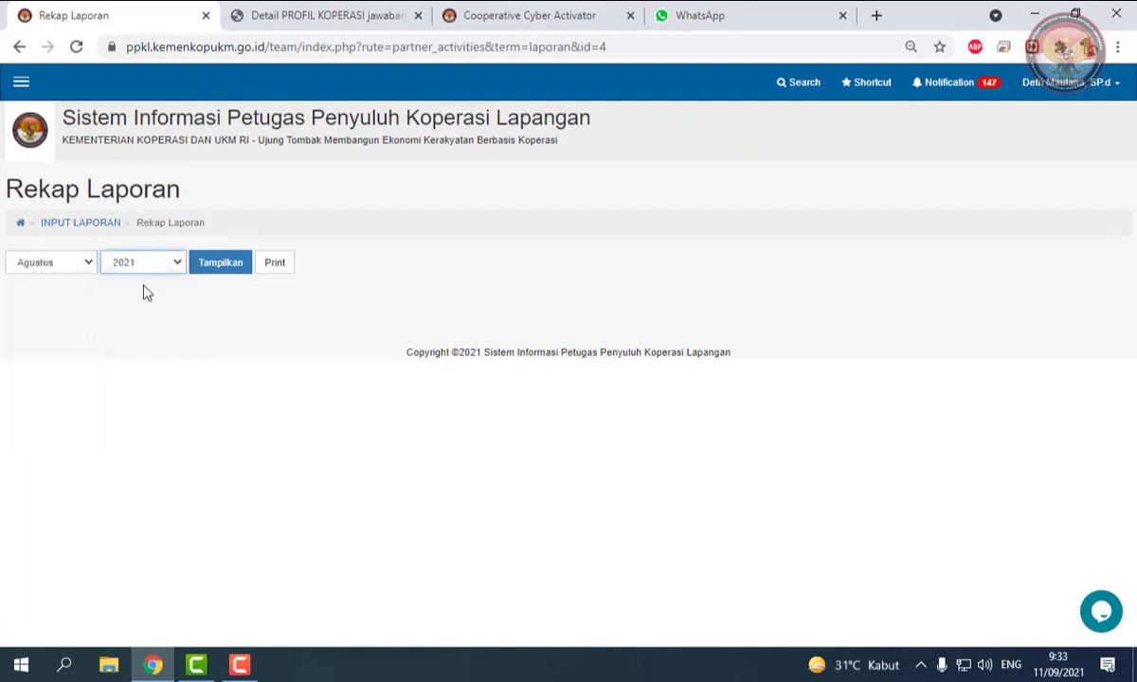
click(275, 269)
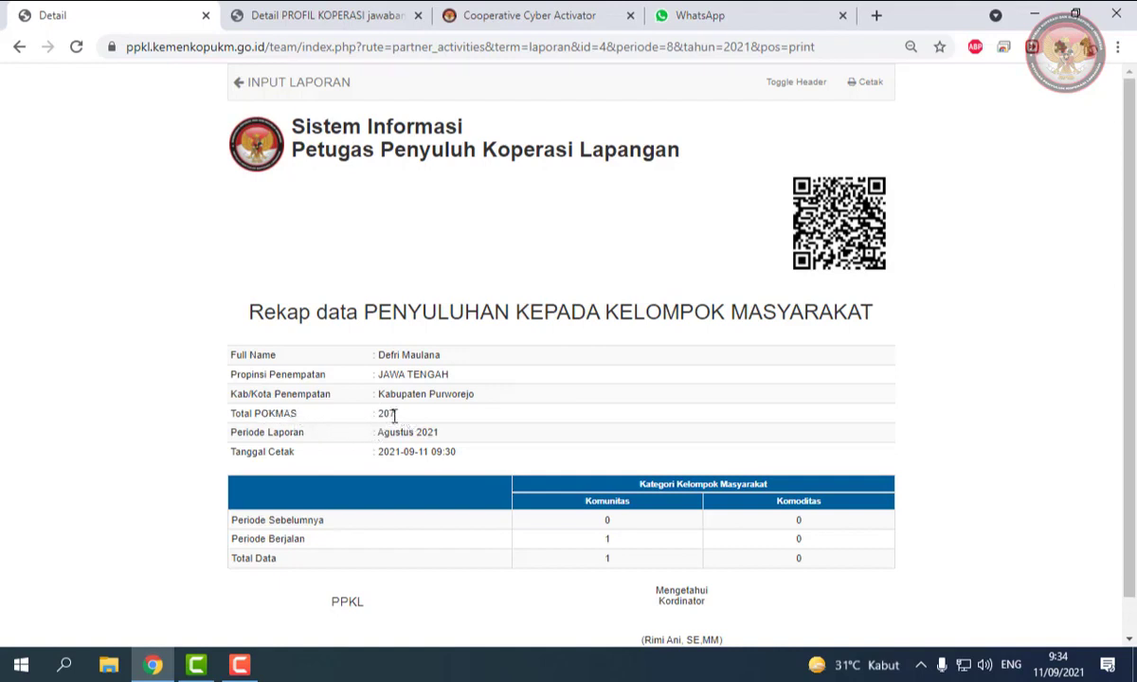
click(19, 46)
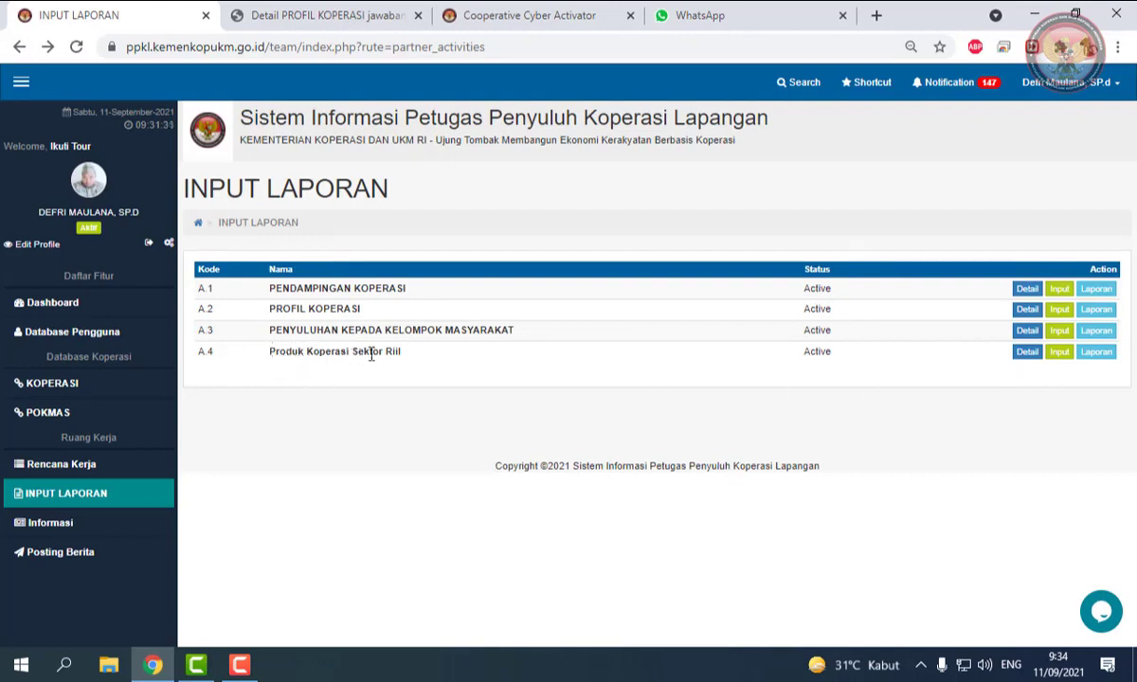
Step: Open the Produk Koperasi Sektor Riil input form, and load the Produk Unggulan Koperasi site from the Cooperative Cyber Activator page
click(1060, 352)
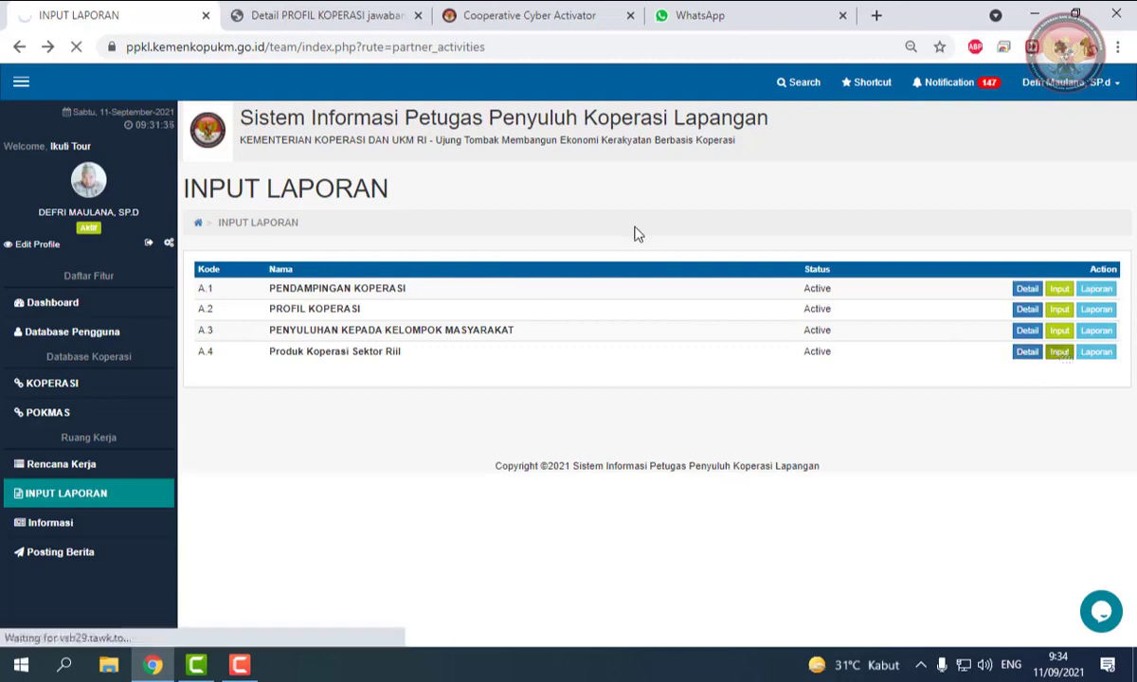
click(538, 16)
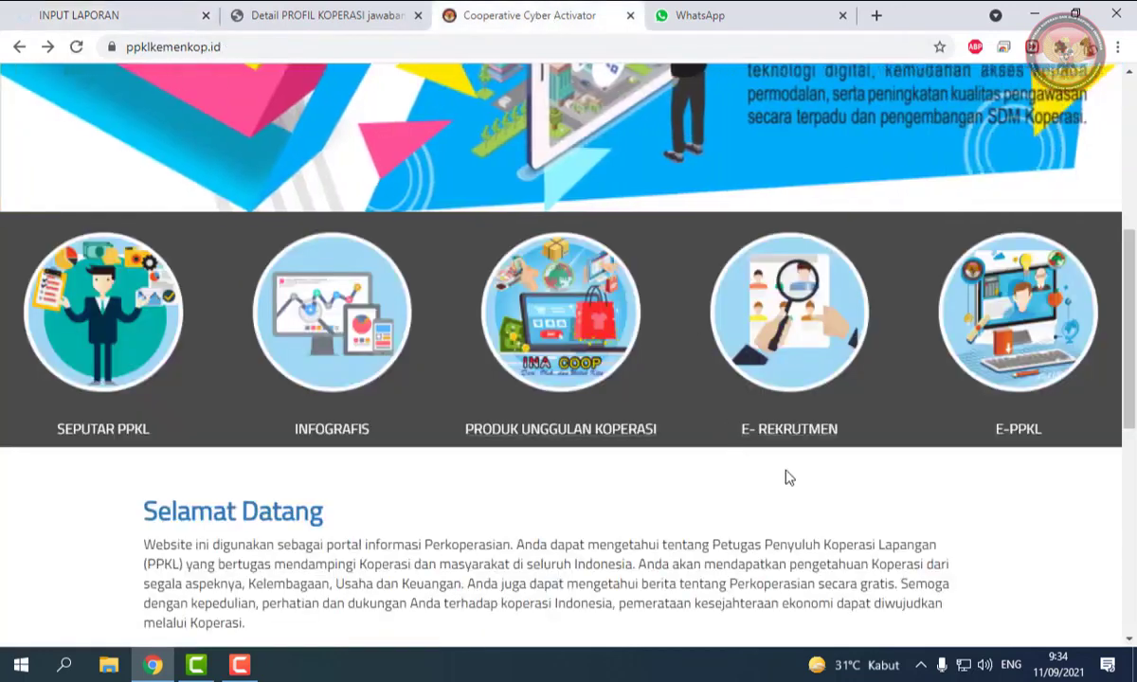
click(650, 434)
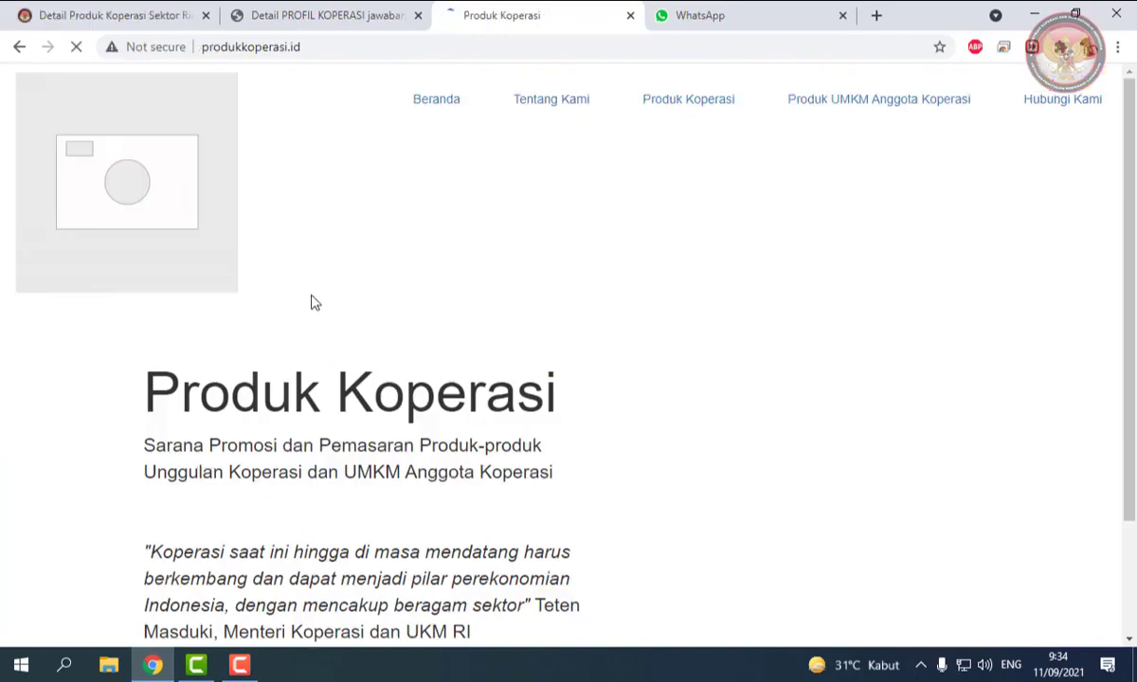
click(89, 15)
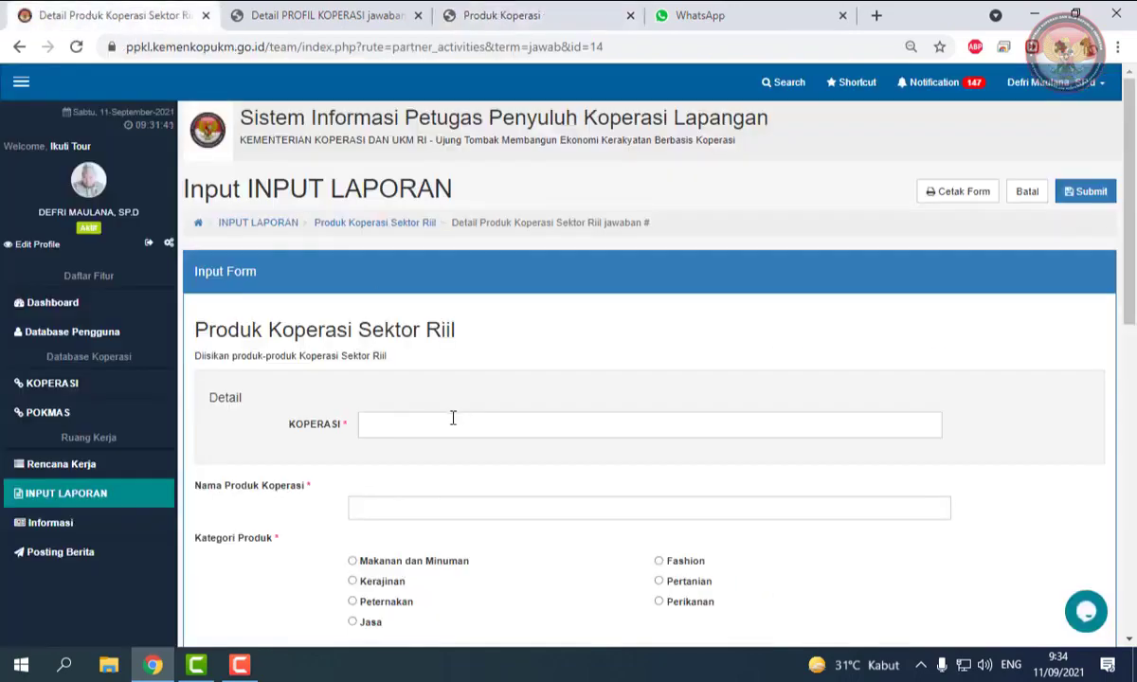
Step: Look up "kud" among the cooperatives and choose Kud Bayan as the report's KOPERASI
scroll(453, 418, down, 3)
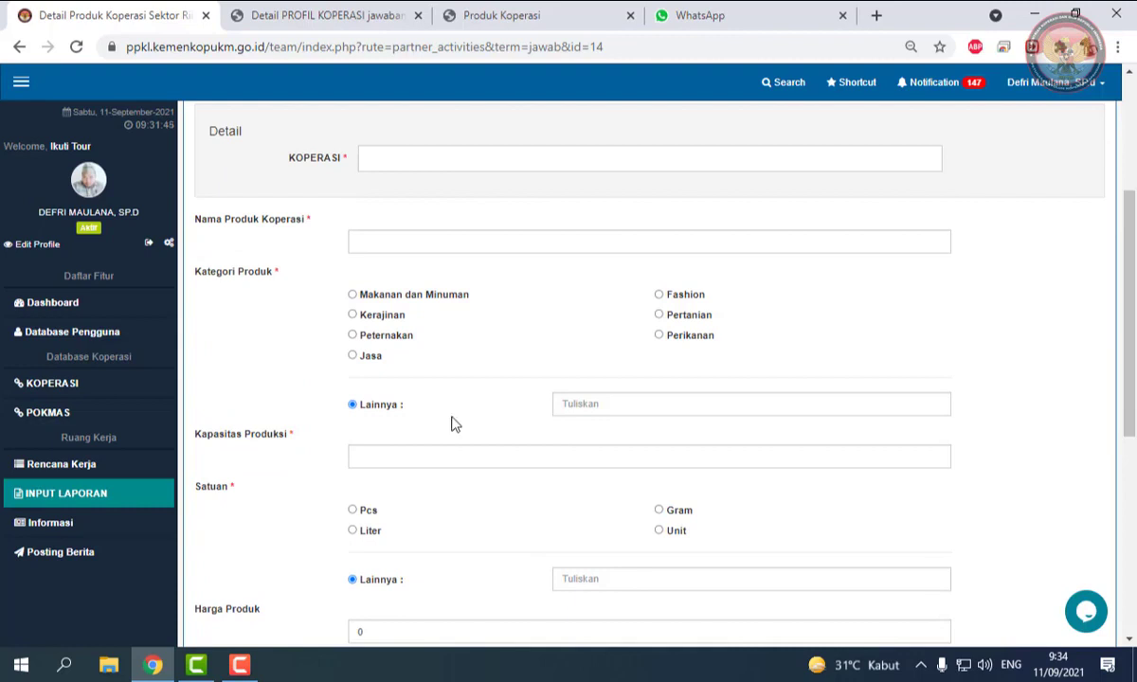
scroll(454, 424, up, 2)
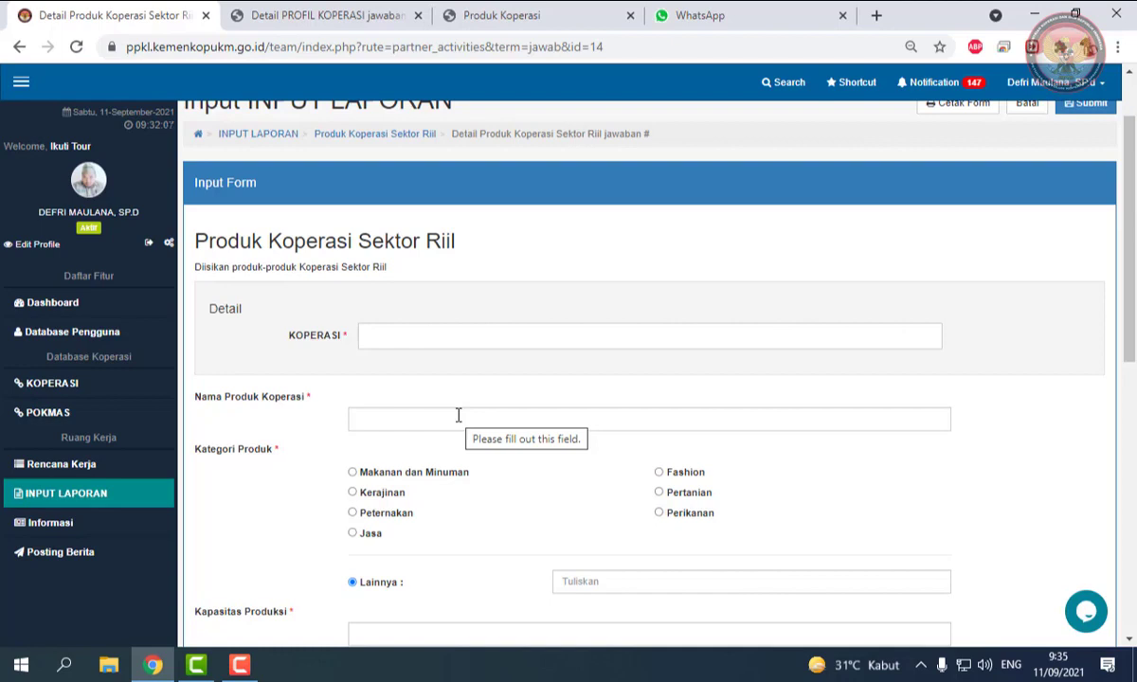
click(461, 339)
text(kud)
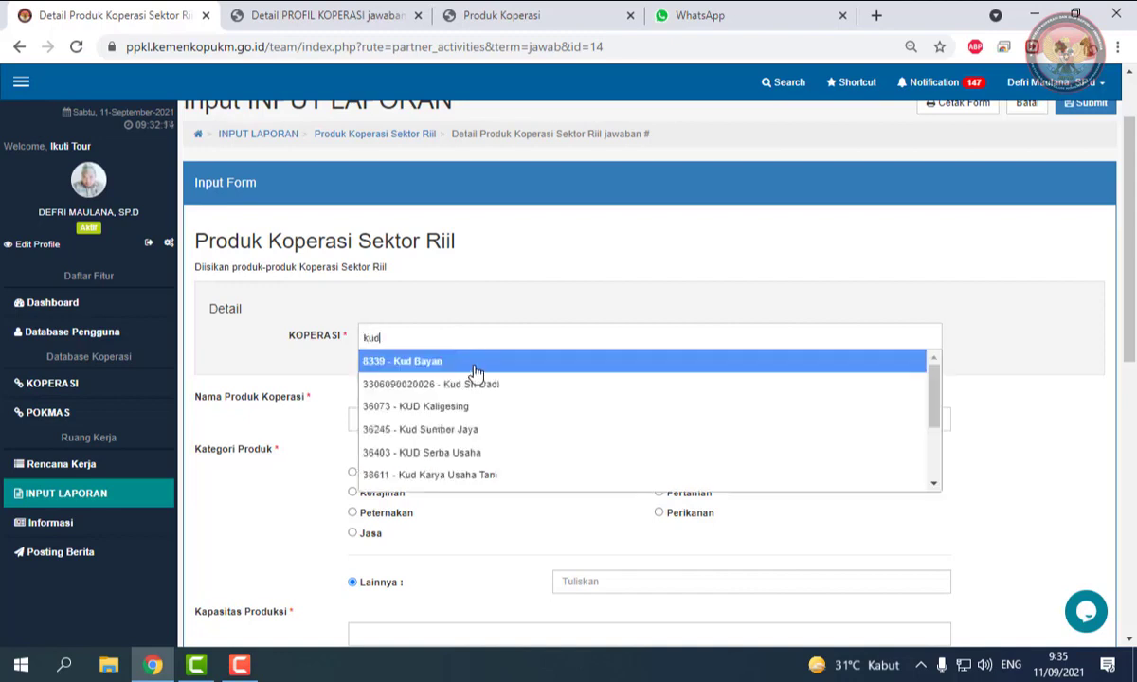
click(464, 361)
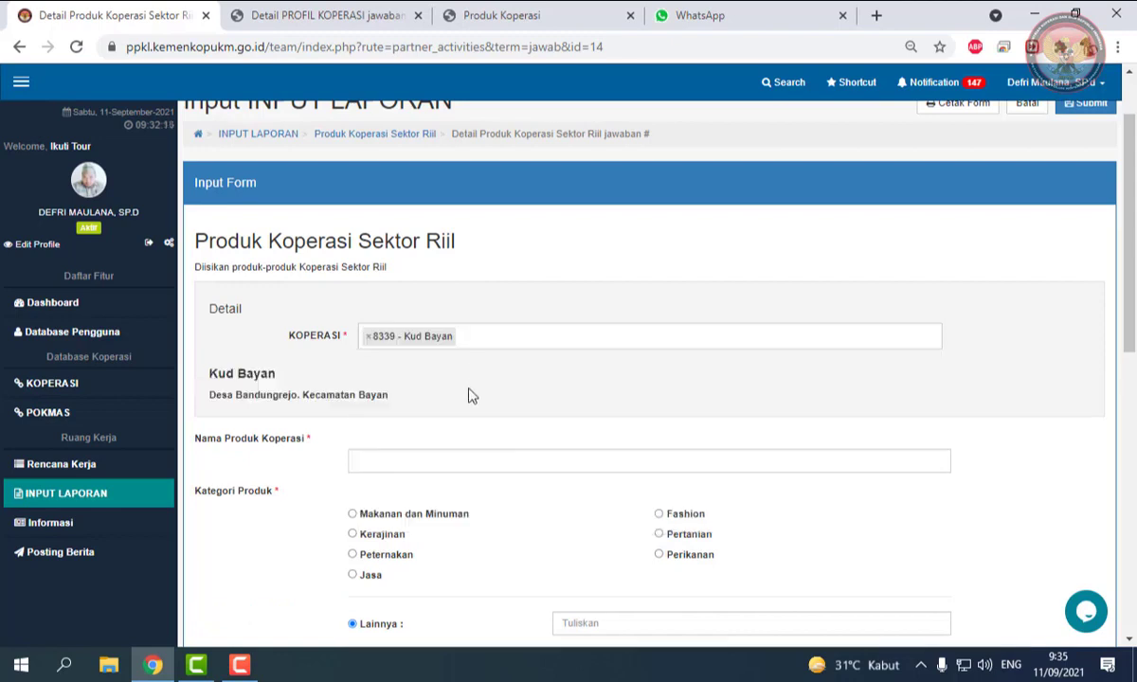
Step: Name the cooperative's product Gula Semut and set its category to Makanan dan Minuman
click(425, 464)
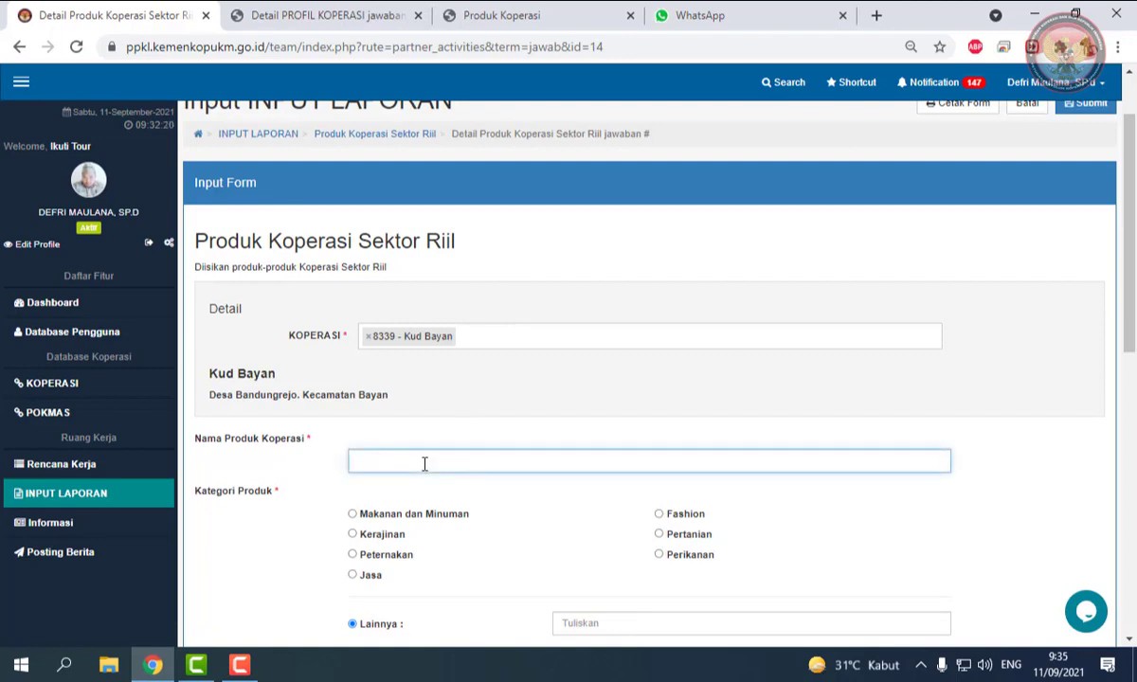
text(Gula Semut)
scroll(417, 494, down, 1)
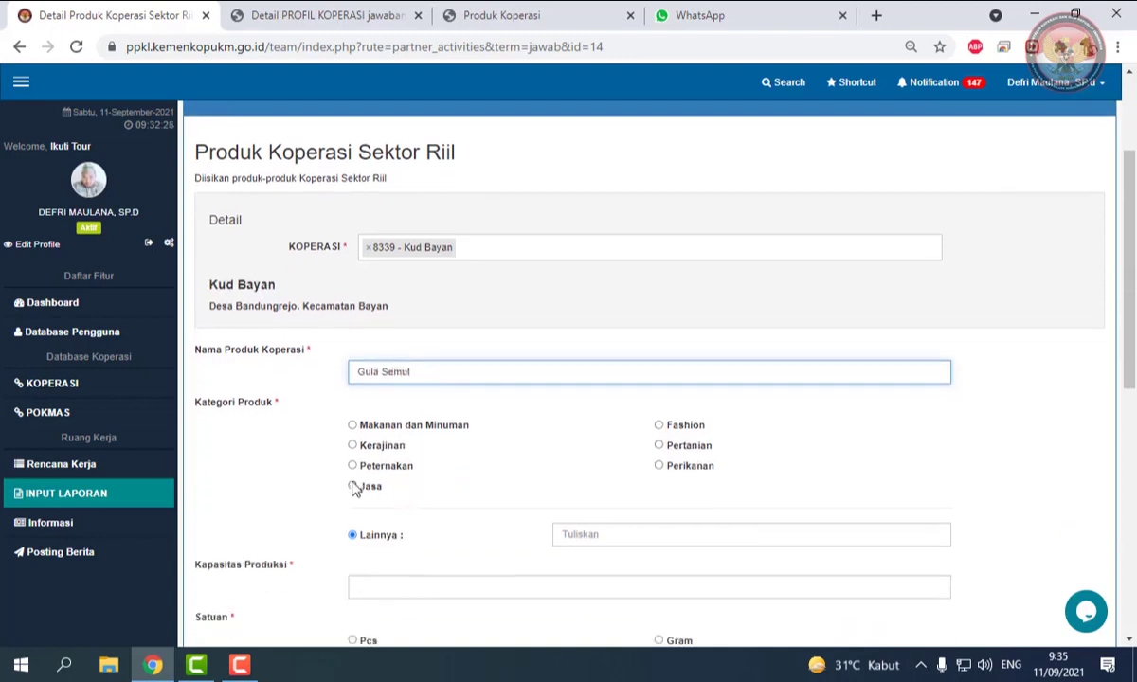
click(388, 430)
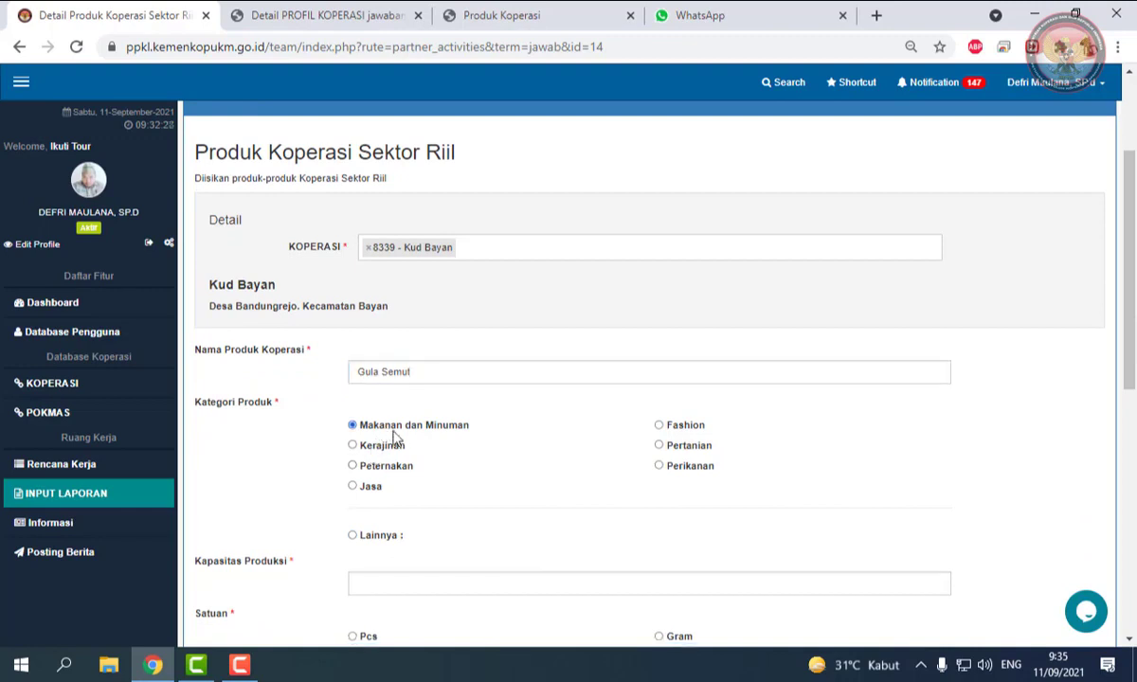
Step: Set the production capacity to 1000 with Unit as the unit of measure
scroll(396, 436, down, 2)
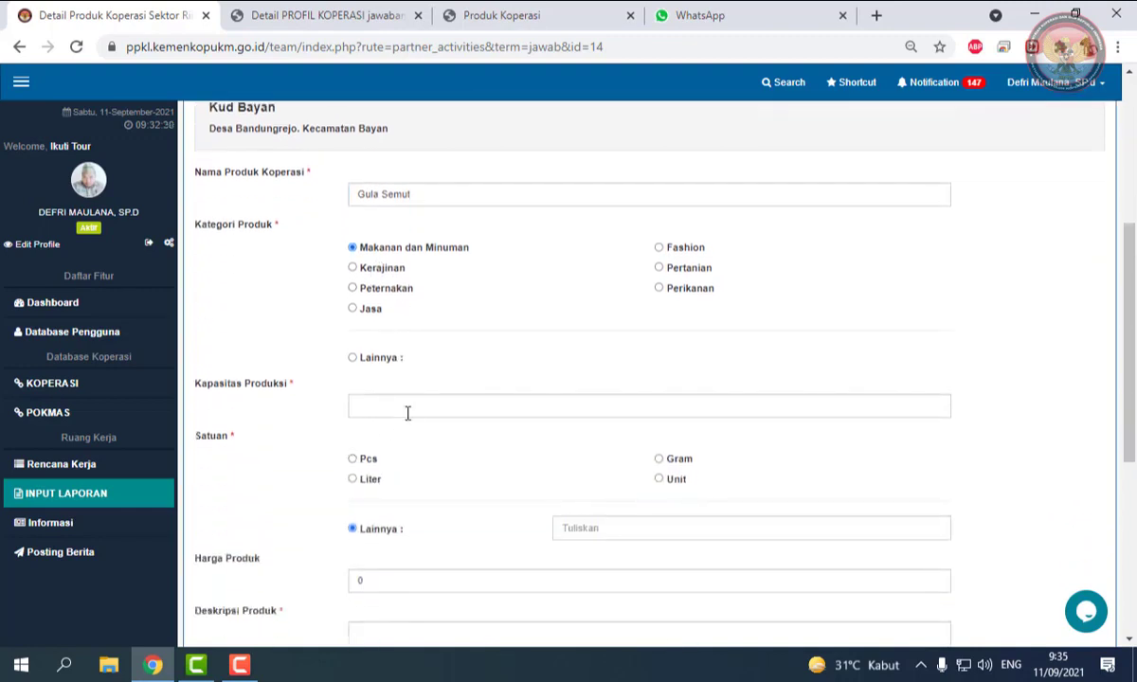
click(415, 409)
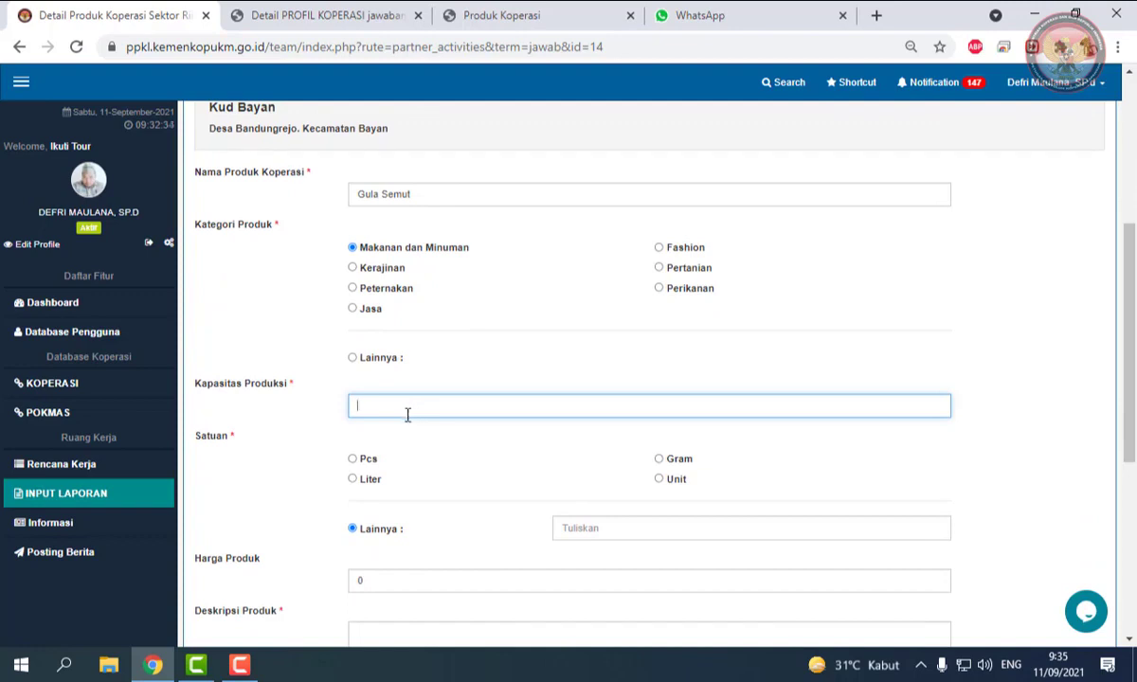
text(1000)
click(658, 480)
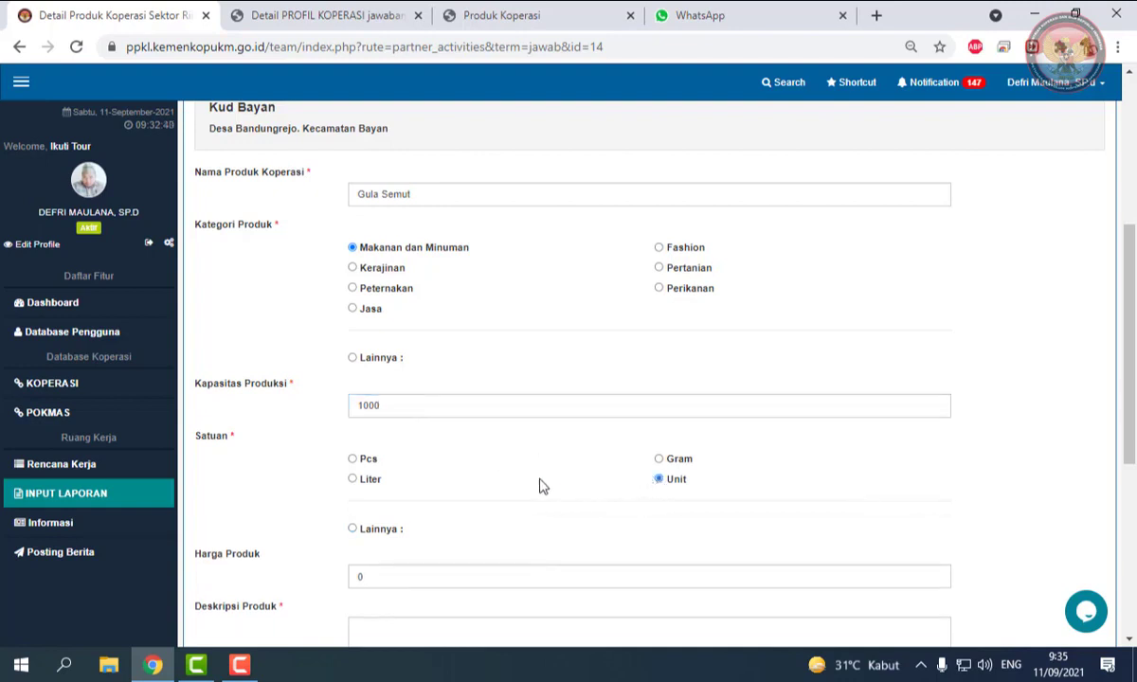
Step: Set the Harga Produk to 200.000
scroll(526, 482, down, 2)
click(390, 400)
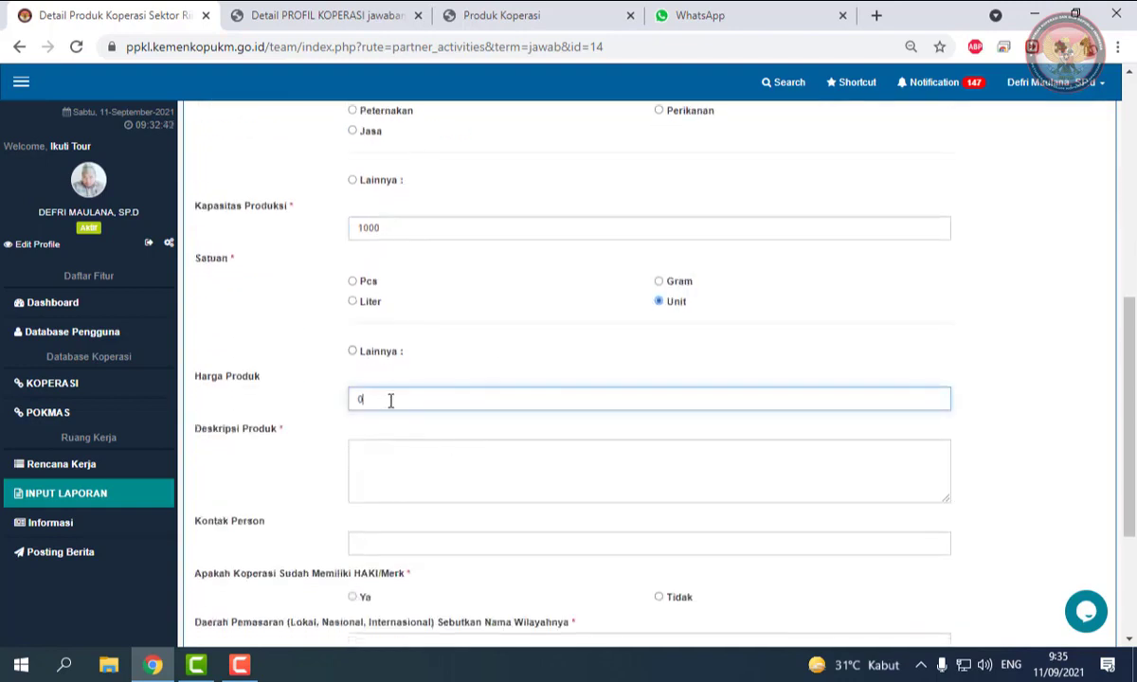
text(2)
key(Left)
key(BackSpace)
text(000000)
key(BackSpace)
Step: Enter "Gula Semut dengan kualitas terbaik dibuat dengan higienis" as the Deskripsi Produk
click(389, 453)
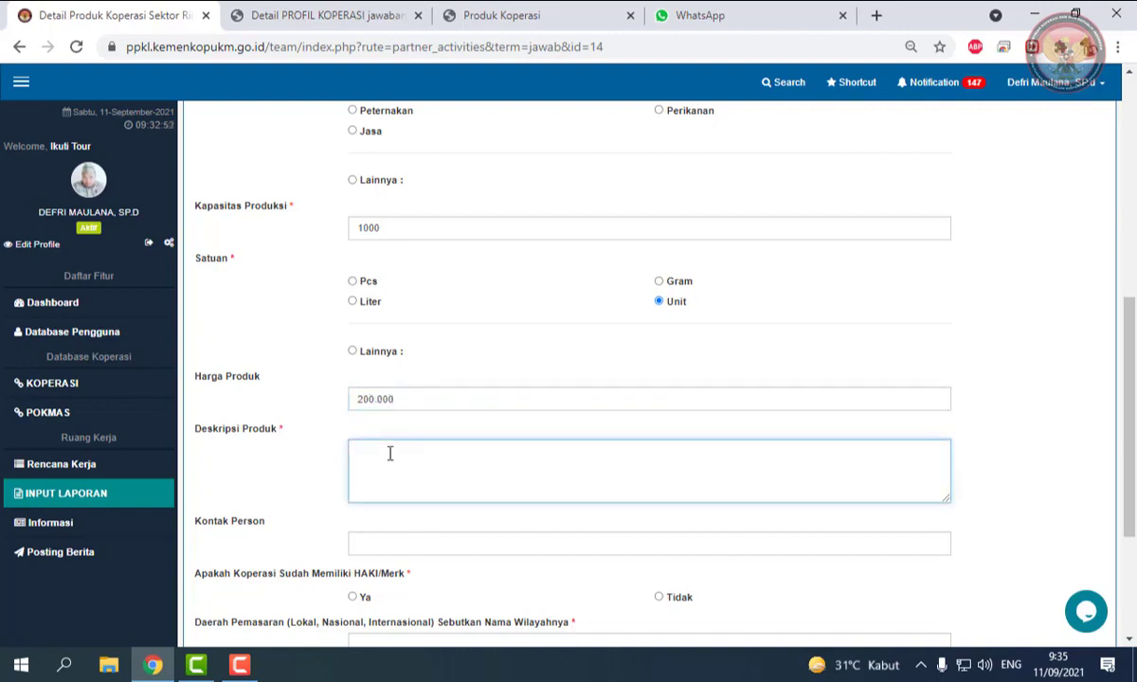
scroll(390, 453, down, 1)
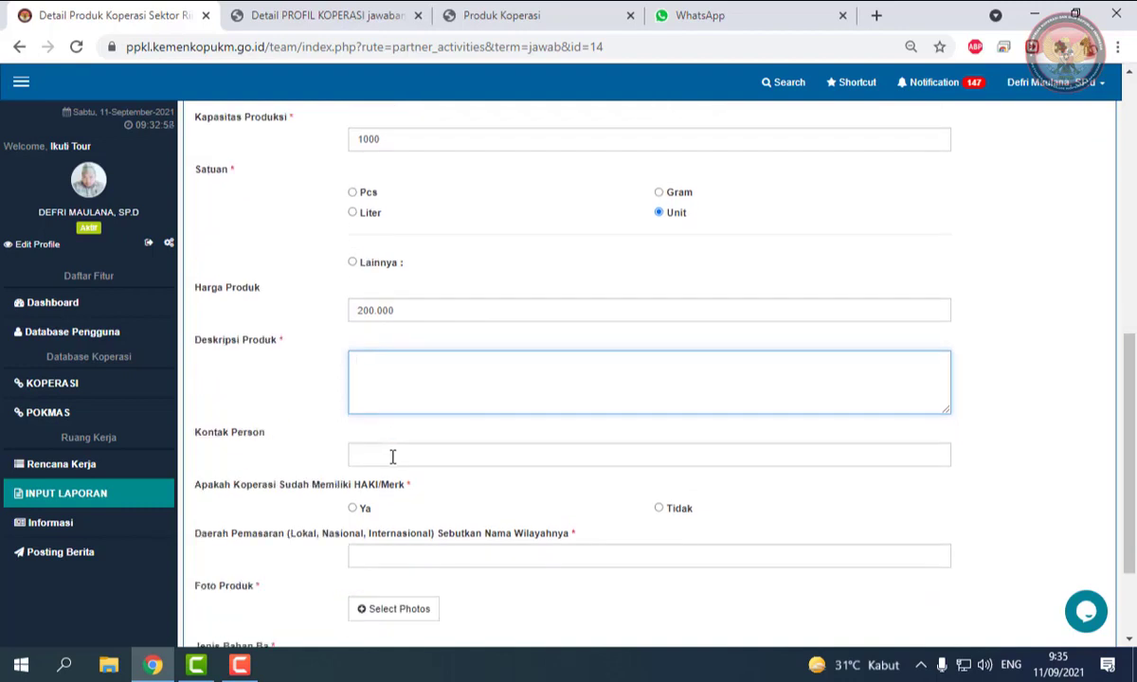
scroll(393, 456, up, 3)
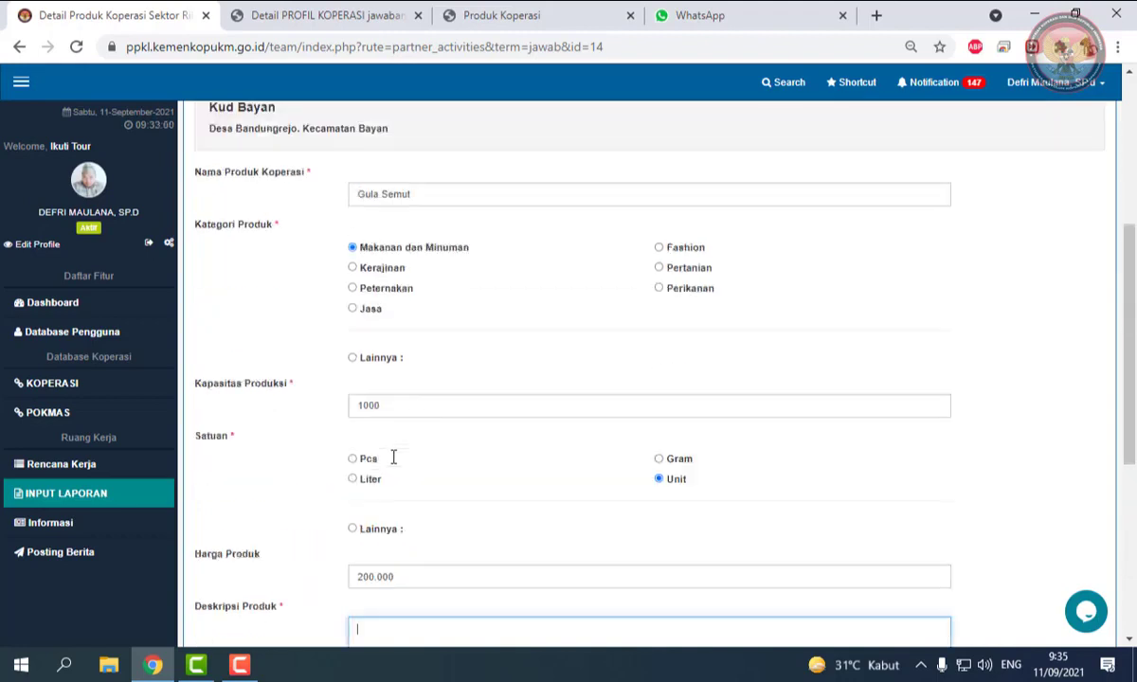
scroll(394, 460, down, 2)
scroll(397, 464, up, 4)
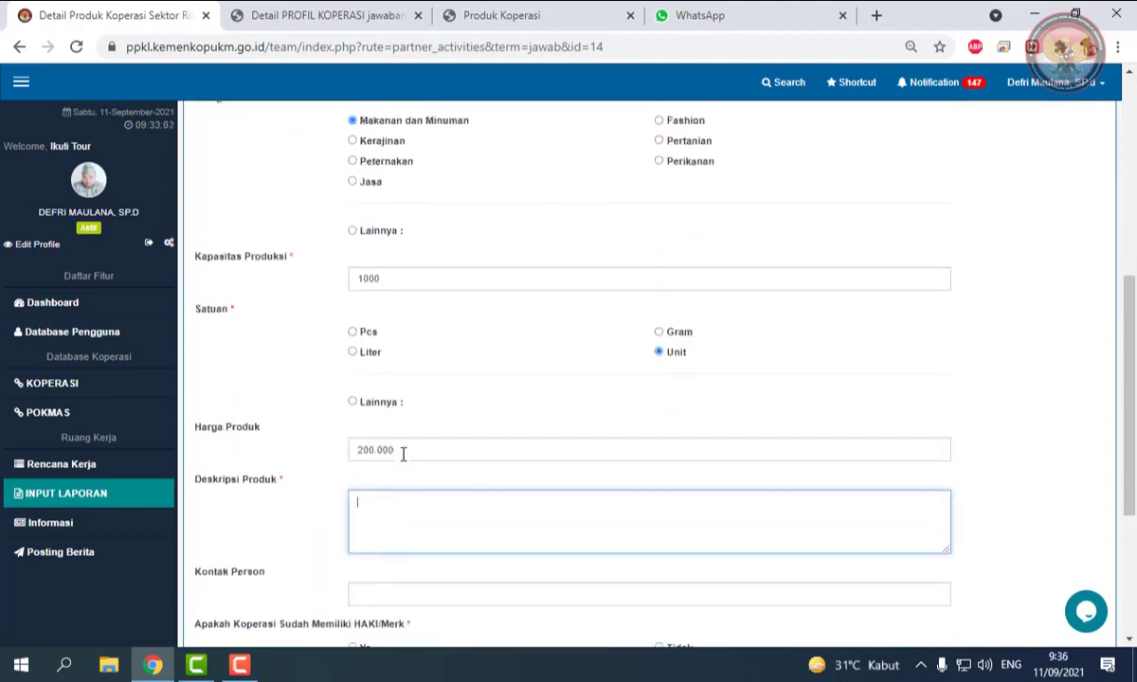
scroll(399, 463, down, 4)
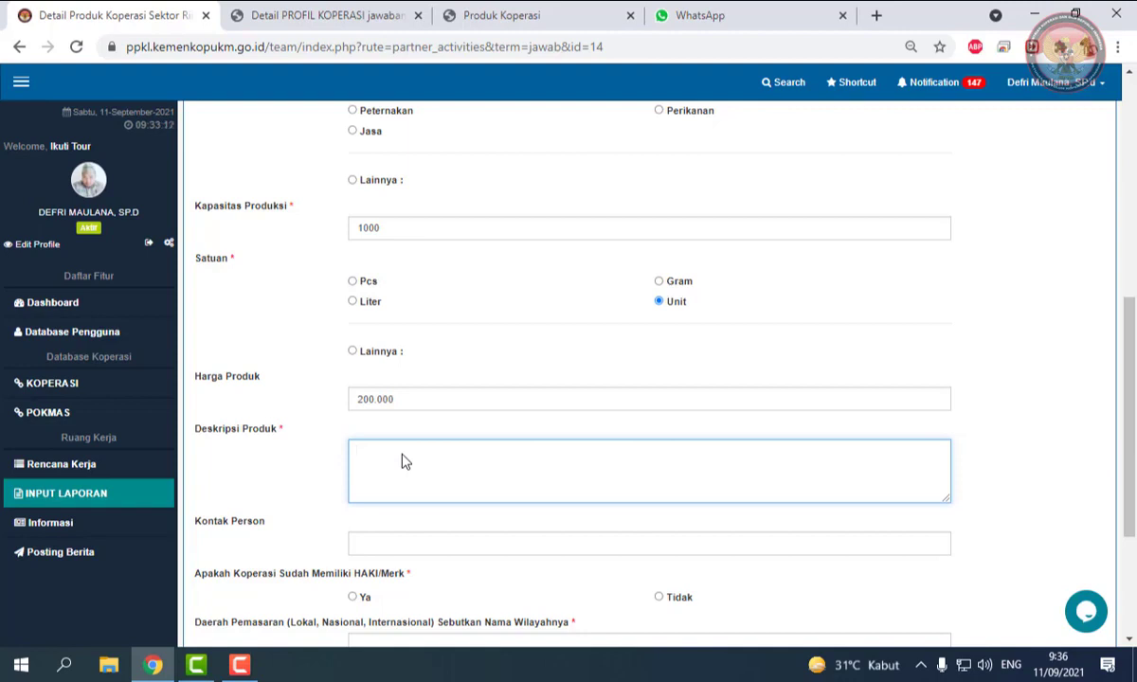
text(KO)
key(BackSpace)
key(BackSpace)
text(Gula Semut deng)
key(BackSpace)
key(BackSpace)
key(BackSpace)
text(engan kualitas terbaik)
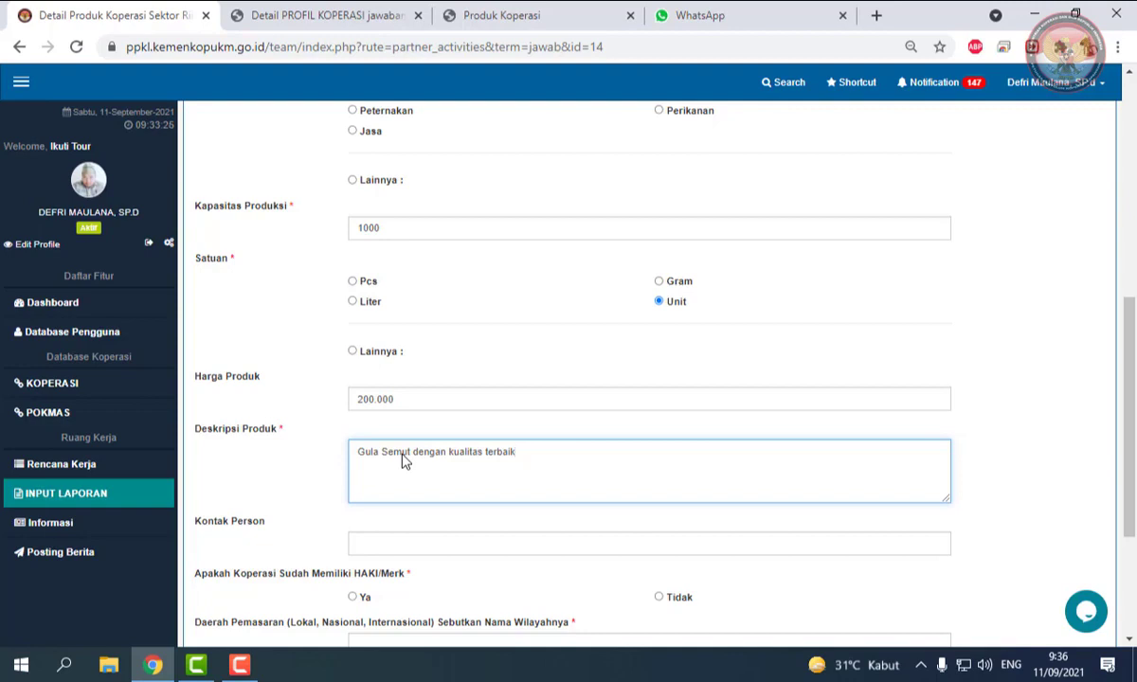
text( dibuat dengan higienis)
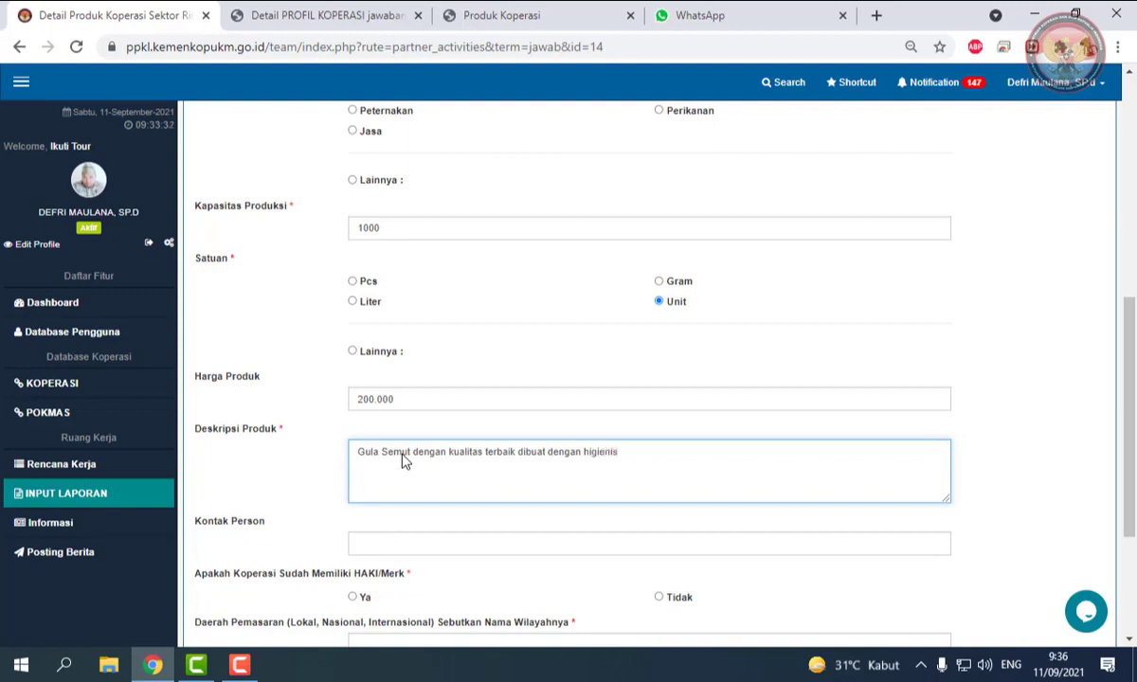
scroll(444, 461, down, 2)
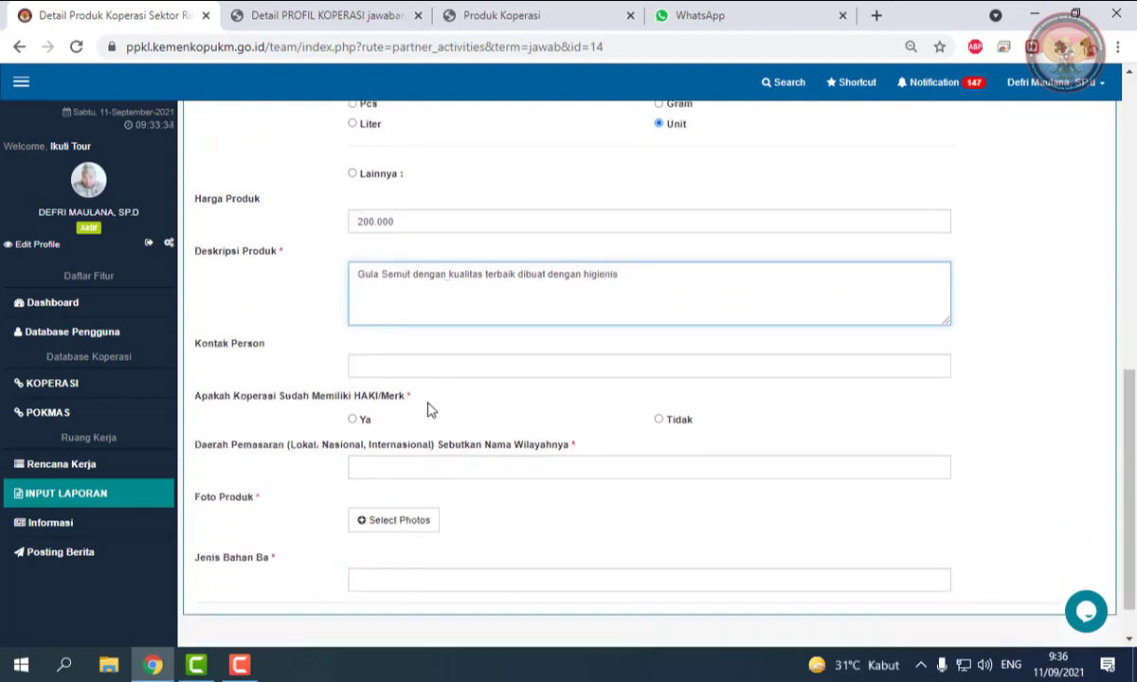
Step: Enter the contact person's name under Kontak Person and answer Ya to whether the cooperative has HAKI/Merk
click(448, 371)
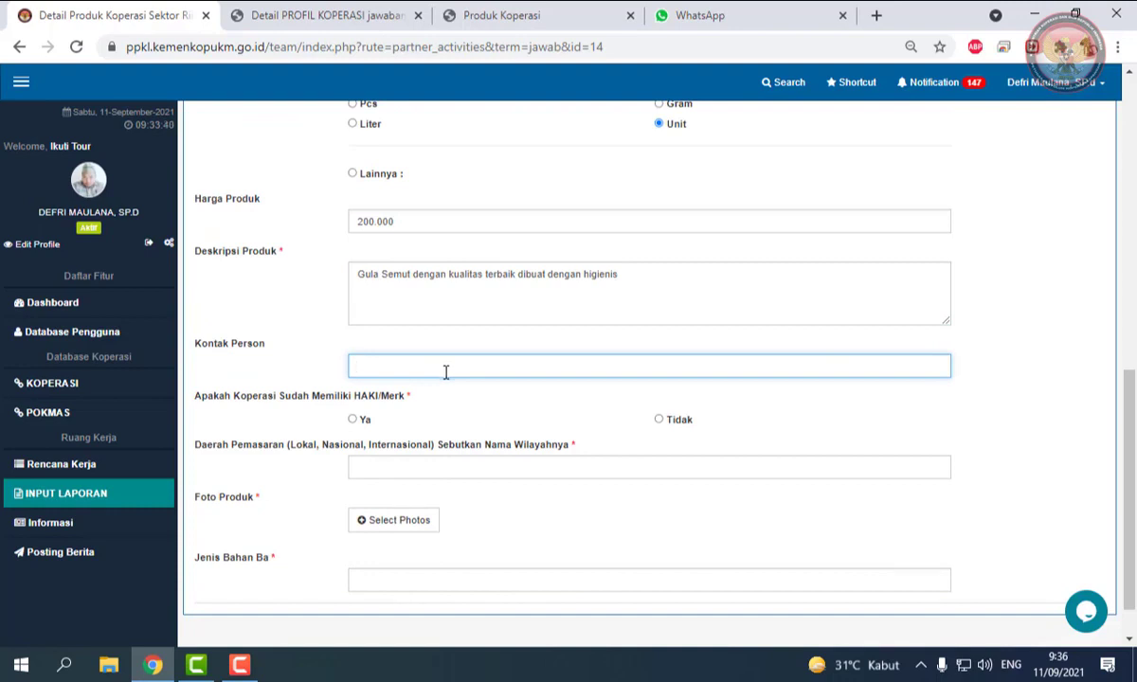
text(Agus)
click(353, 420)
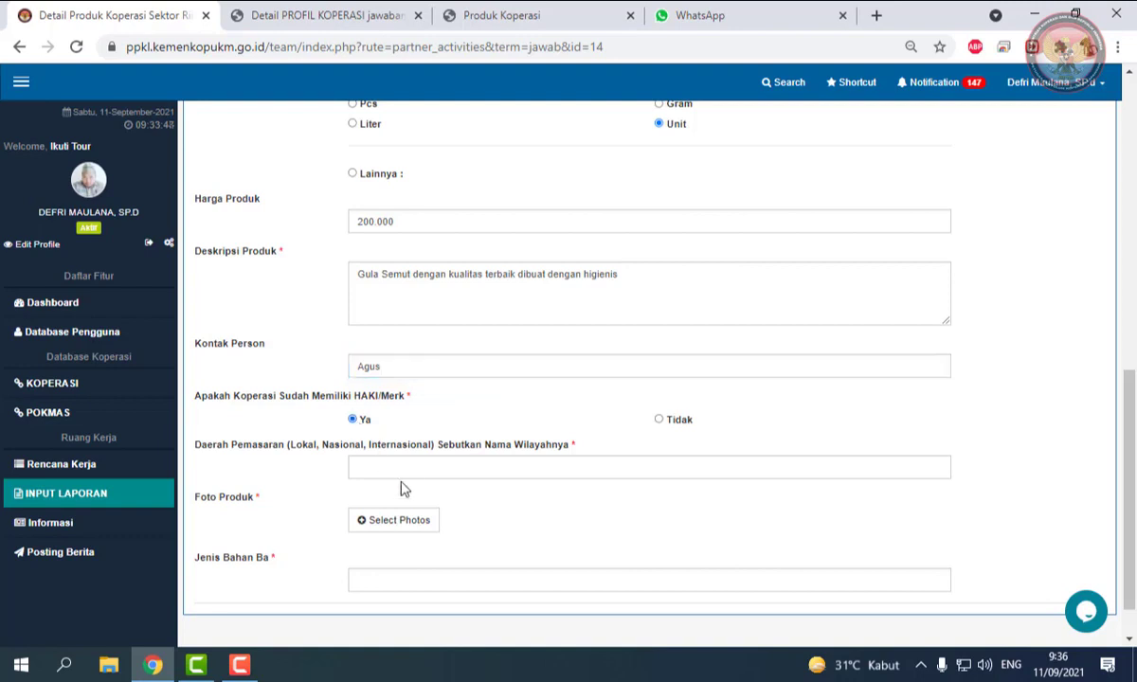
Step: Upload the image 1098 from the Download folder of the Entertainment (F:) drive as the Foto Produk
click(420, 527)
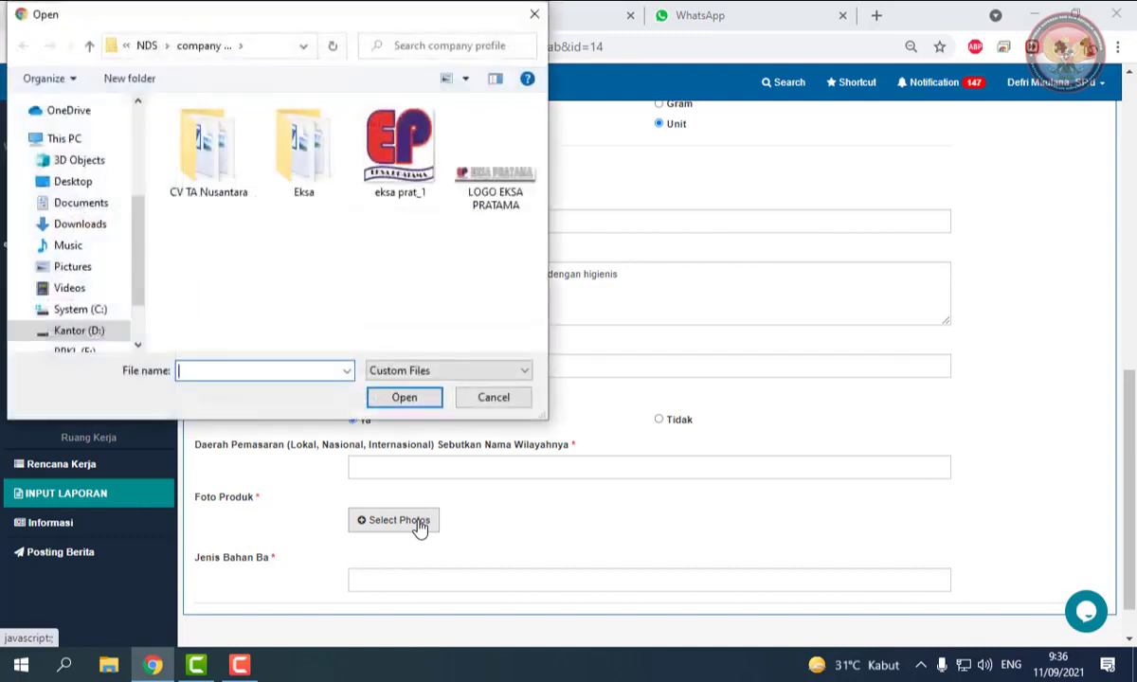
drag(142, 287, 142, 316)
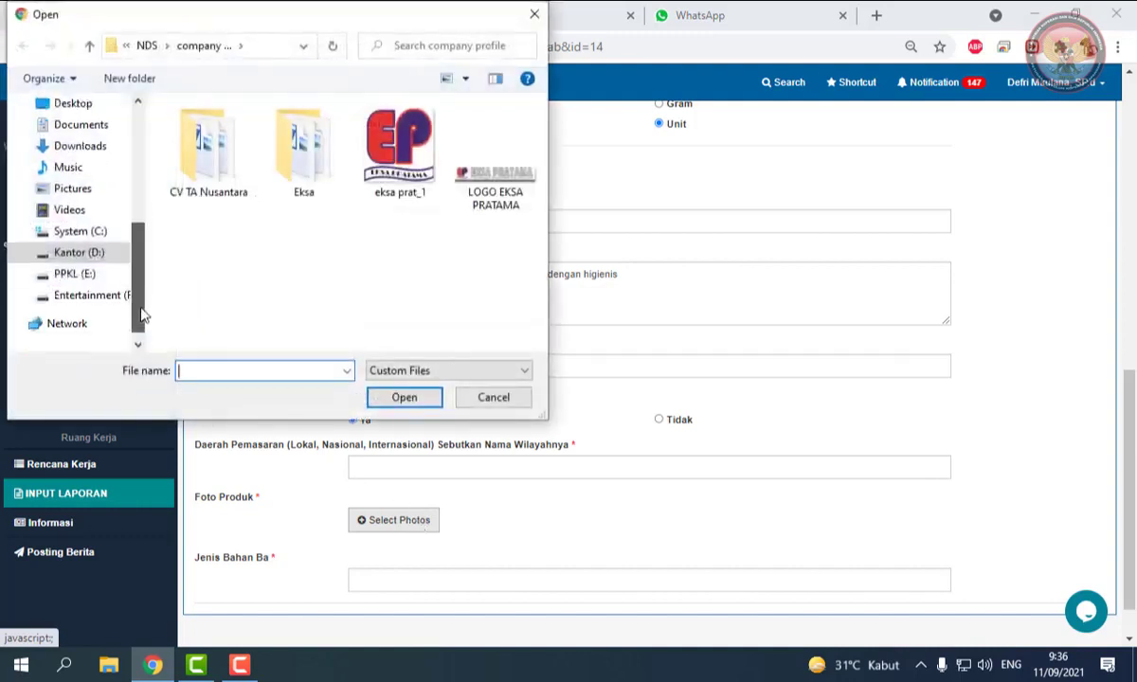
click(112, 298)
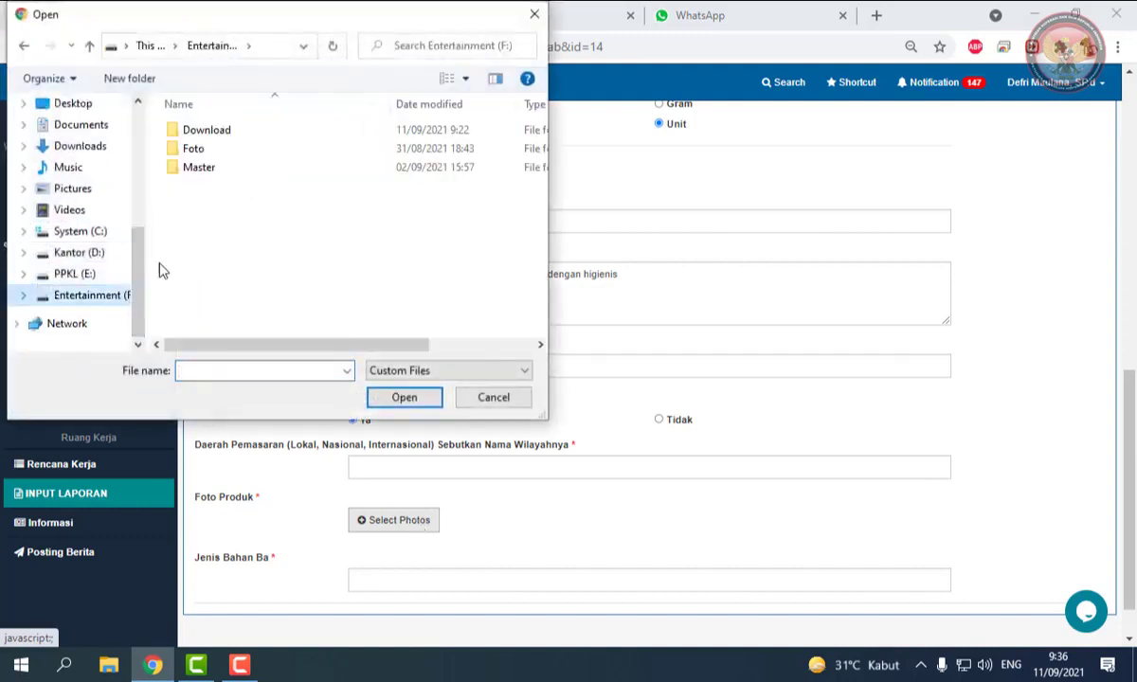
click(215, 139)
double_click(215, 138)
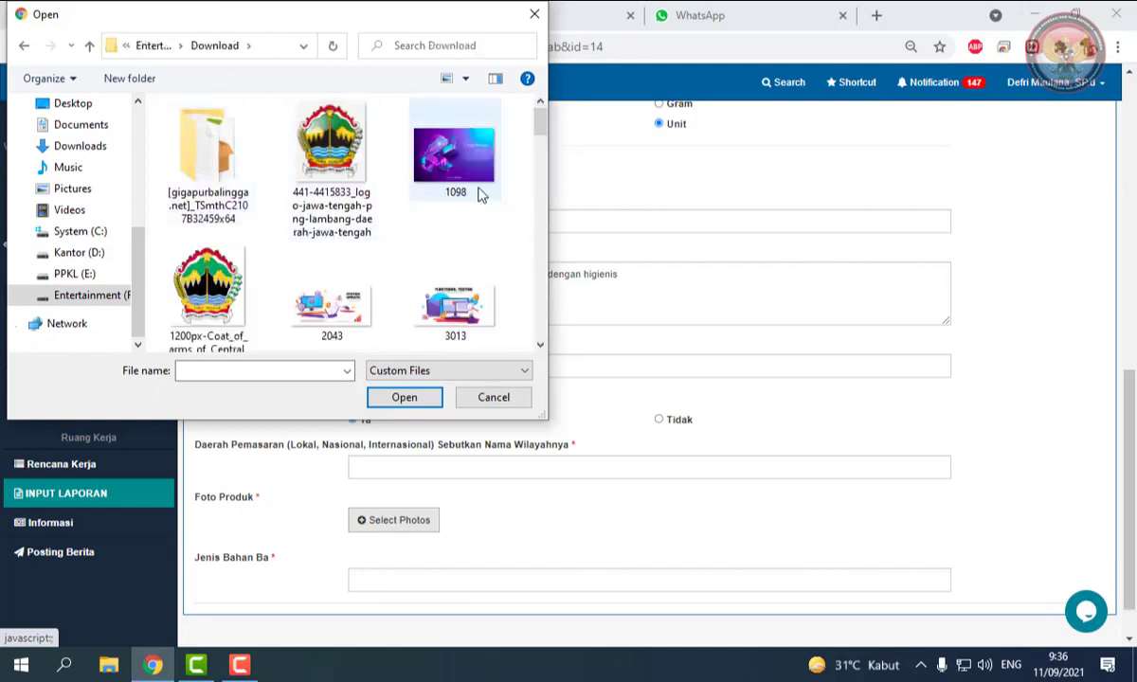
click(462, 183)
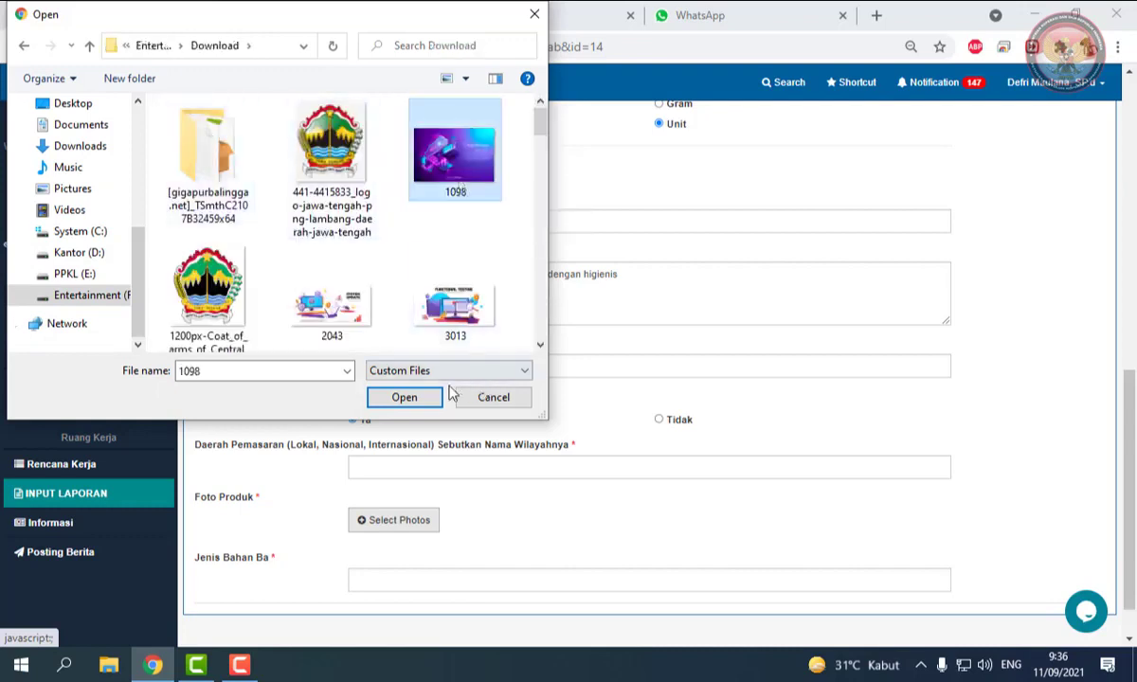
click(405, 394)
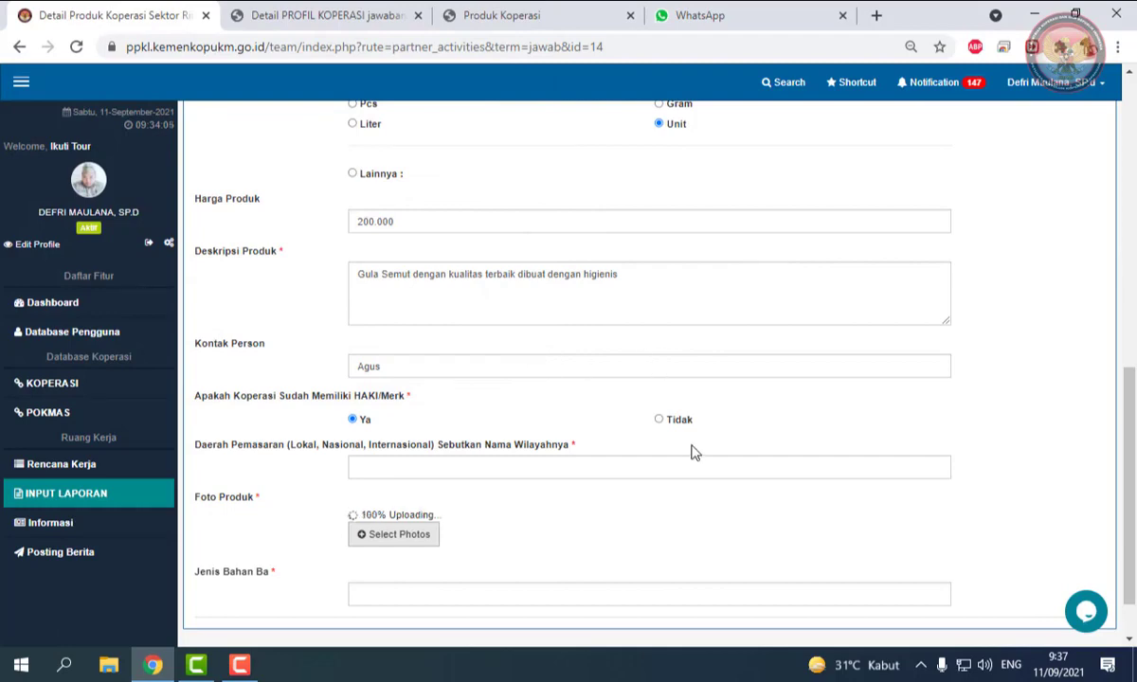
Step: Review the entries of the Produk Koperasi Sektor Riil form, from the cooperative and product name to the description
scroll(690, 453, up, 4)
scroll(688, 452, up, 4)
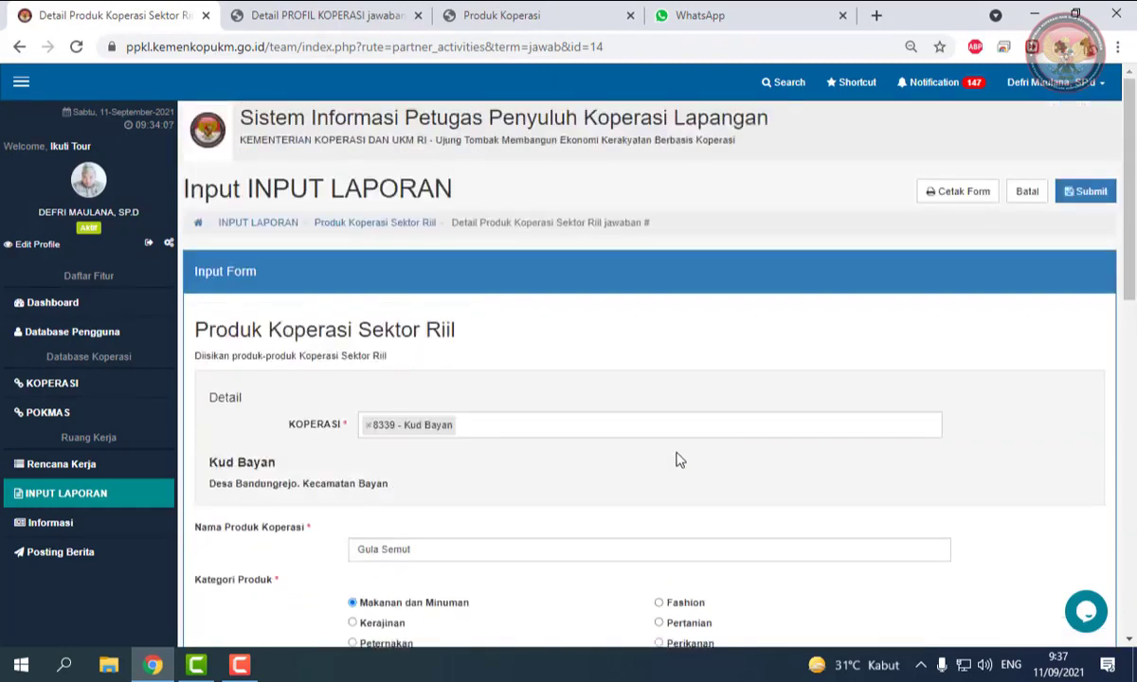
scroll(673, 463, down, 3)
scroll(673, 463, up, 3)
scroll(502, 294, down, 5)
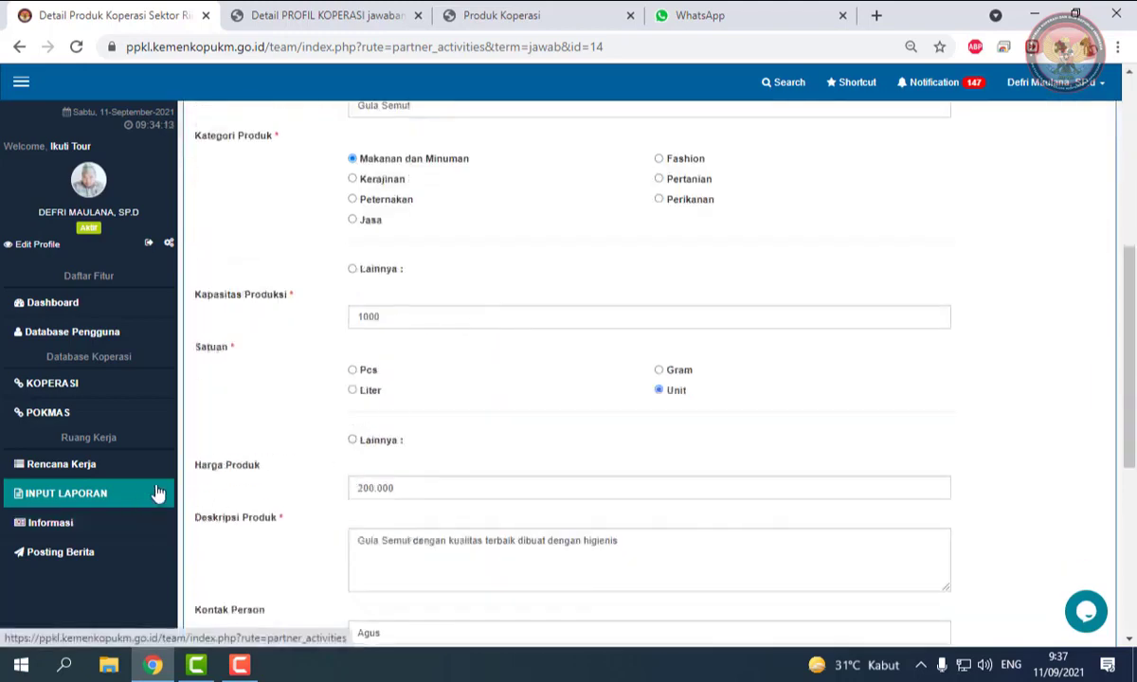
scroll(484, 452, up, 4)
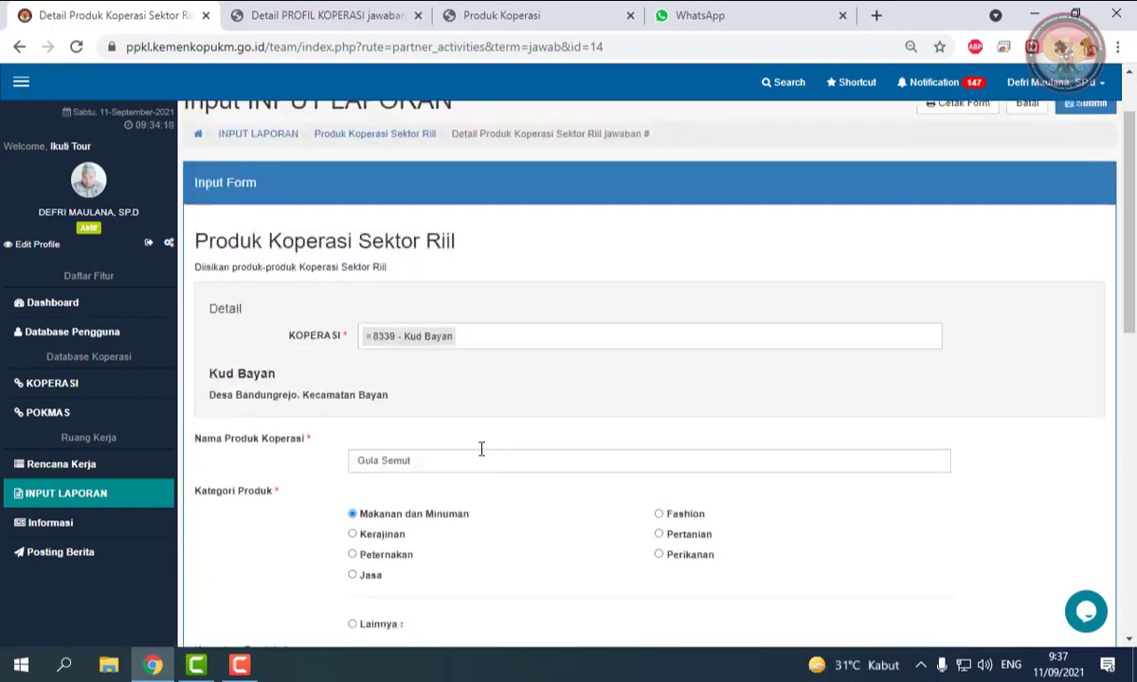
scroll(478, 451, down, 2)
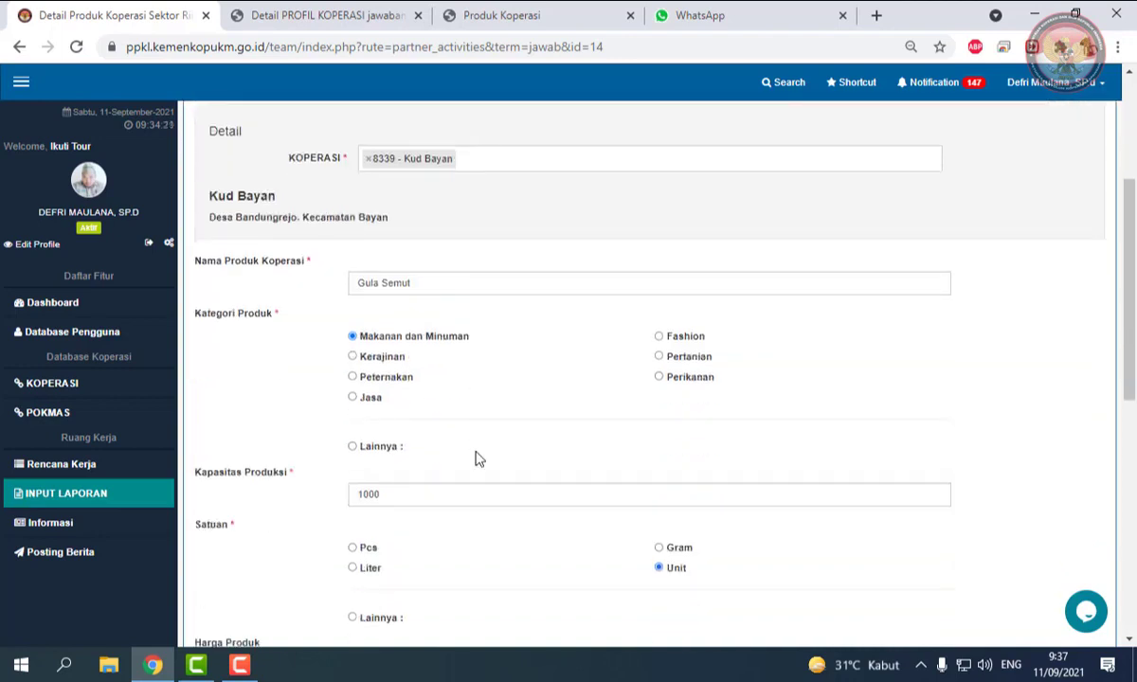
scroll(475, 453, down, 1)
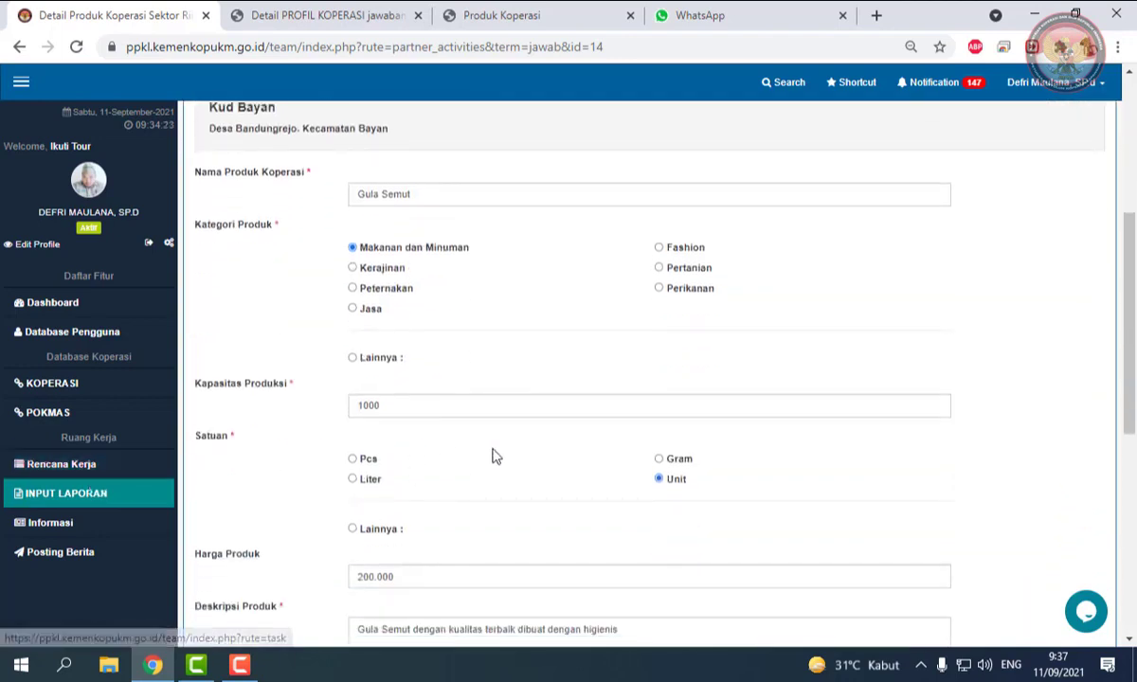
scroll(487, 460, down, 1)
Step: Open the print view of the Produk Koperasi Sektor Riil report recap for Agustus 2021 from Input Laporan
click(45, 498)
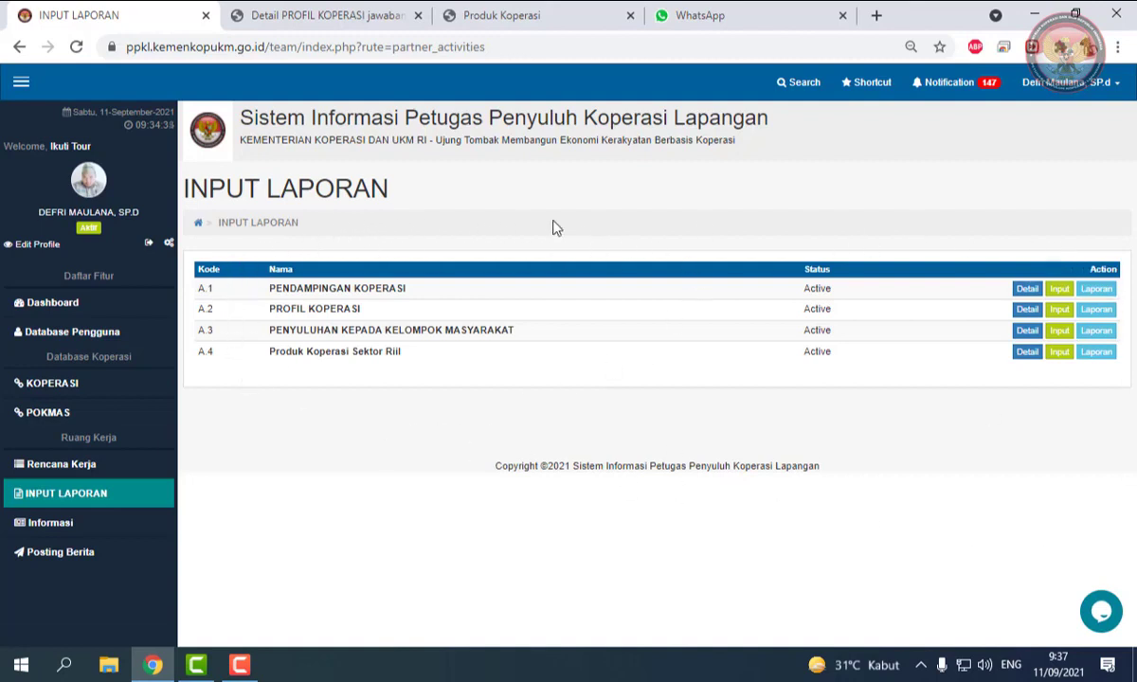
click(1104, 367)
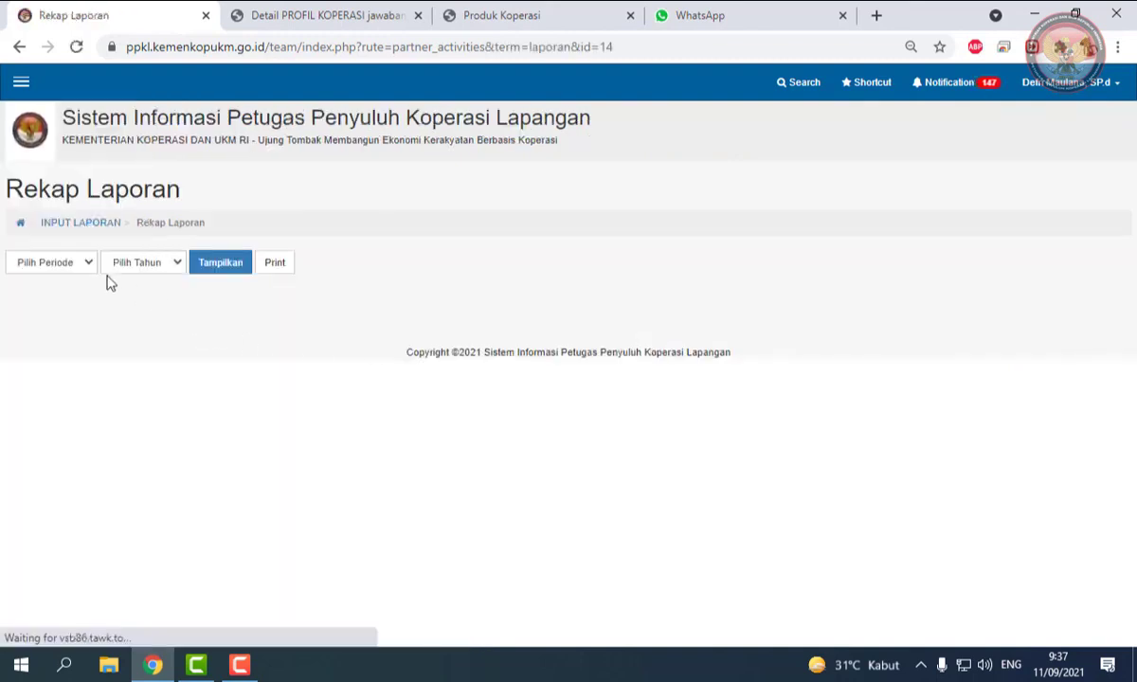
click(88, 264)
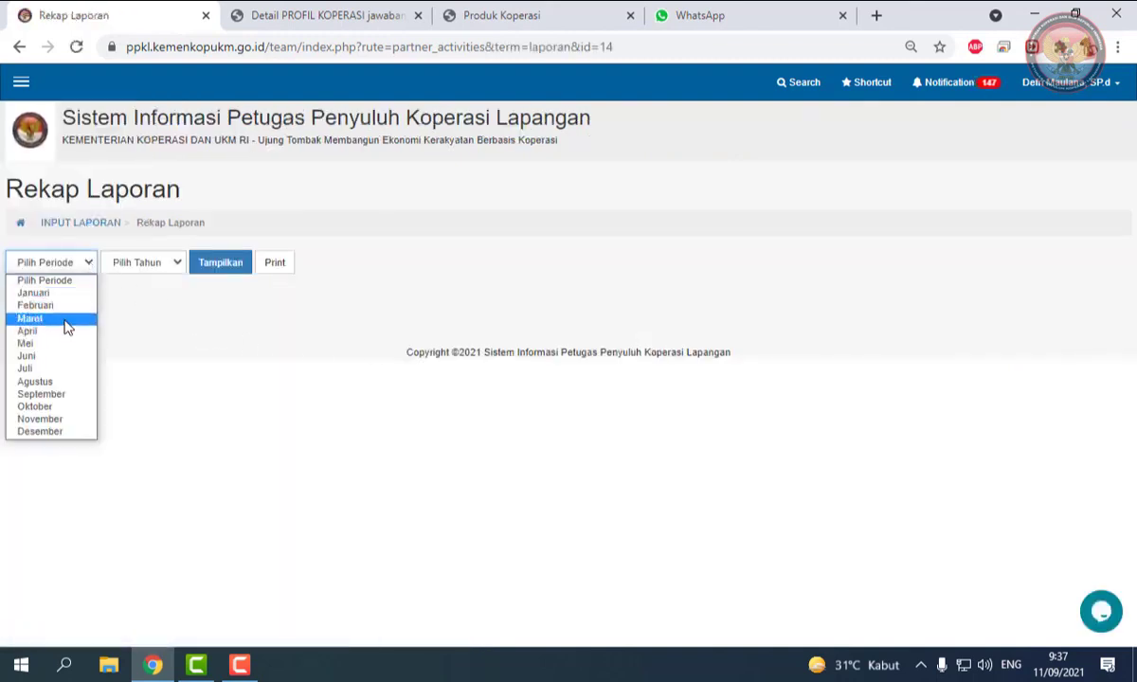
click(69, 383)
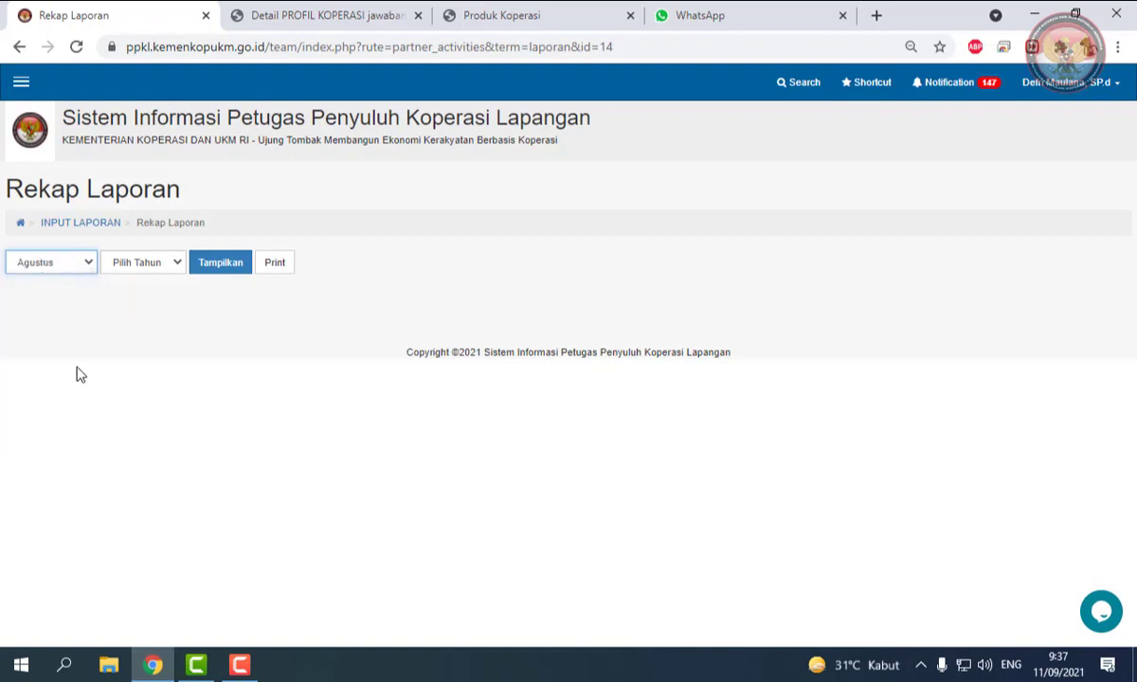
click(154, 264)
click(159, 295)
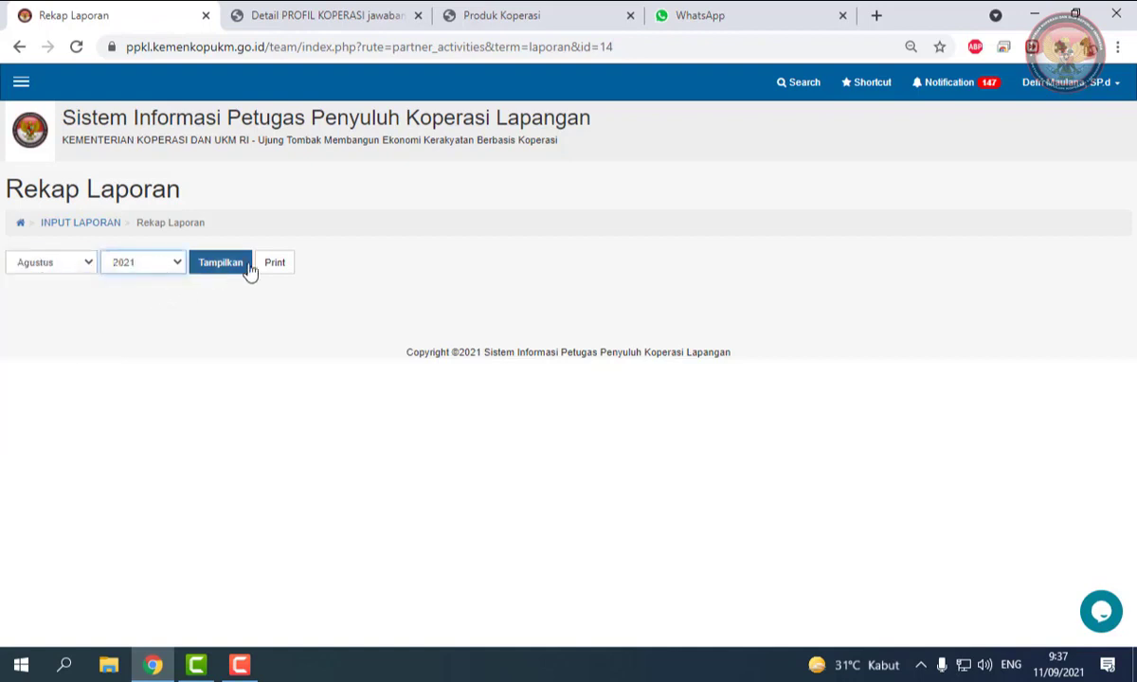
click(274, 265)
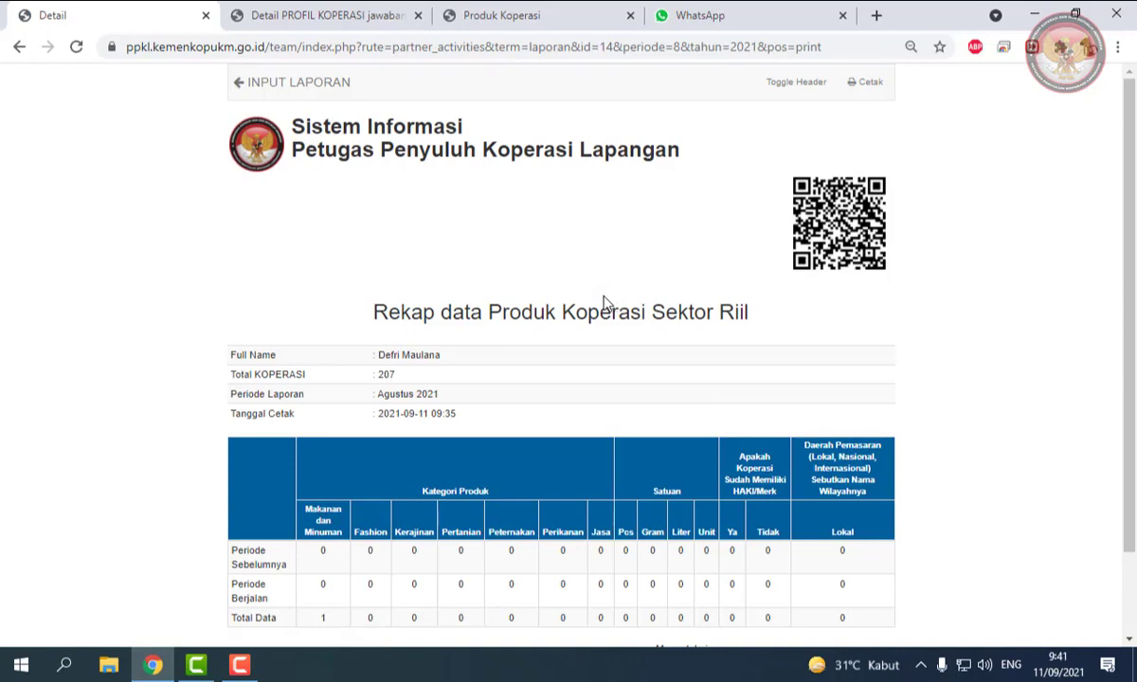
Step: Examine the Produk Koperasi Sektor Riil recap table and signature section, and return to the Input Laporan list
scroll(560, 341, down, 1)
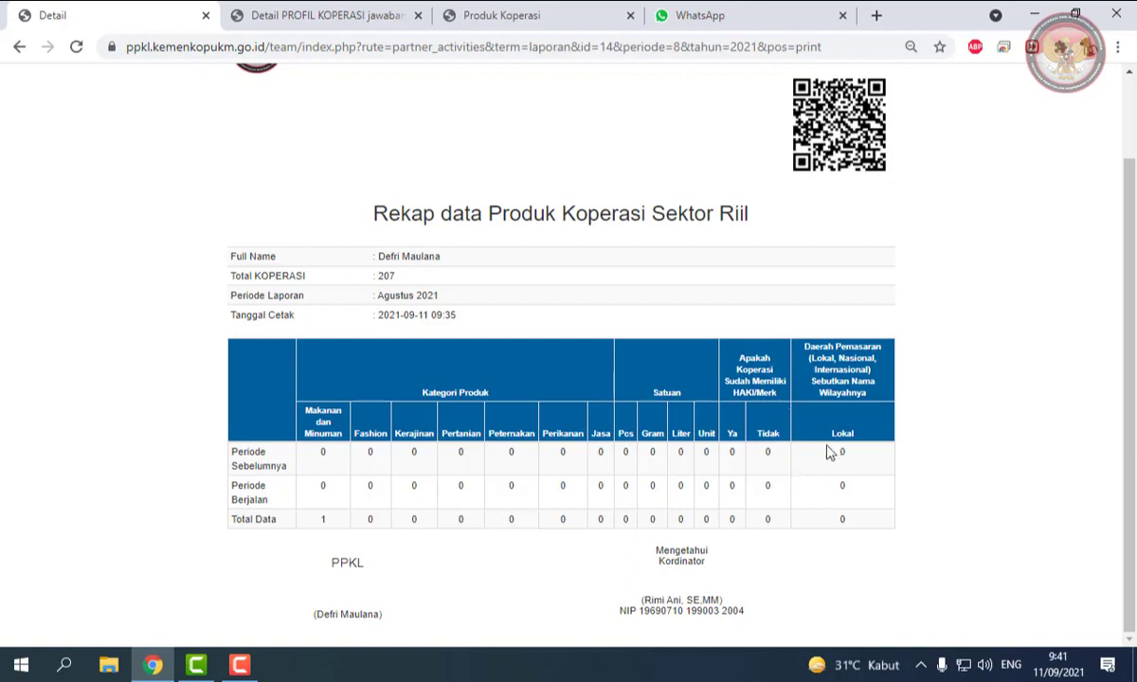
scroll(829, 450, up, 2)
scroll(791, 449, down, 2)
click(20, 48)
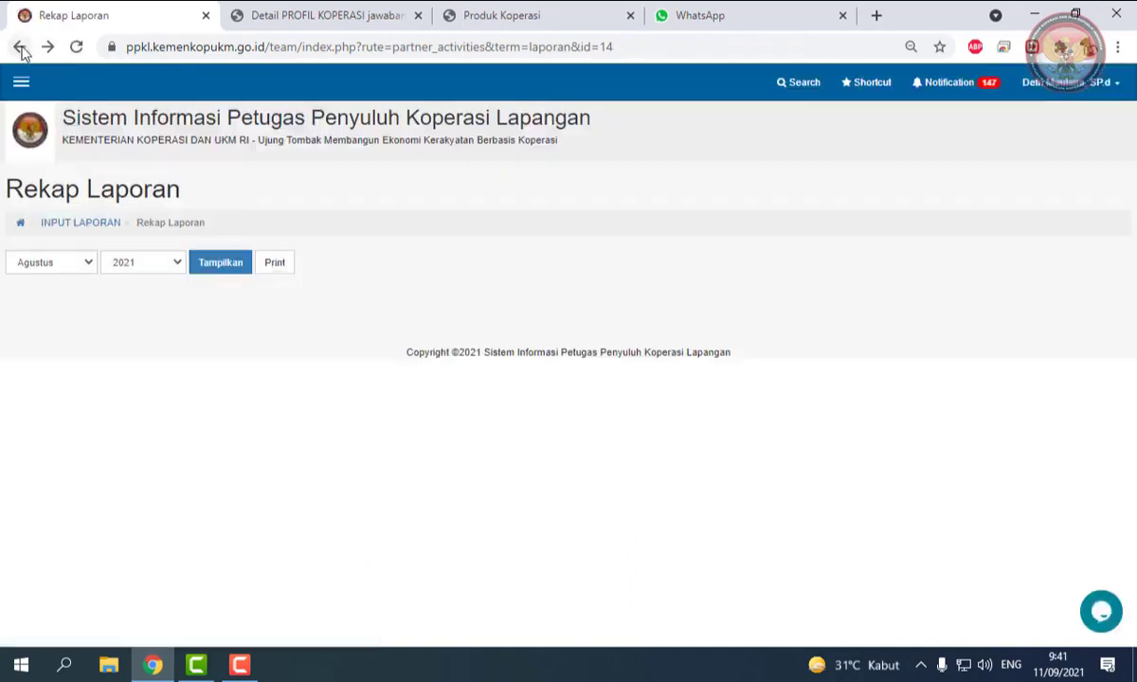
click(20, 47)
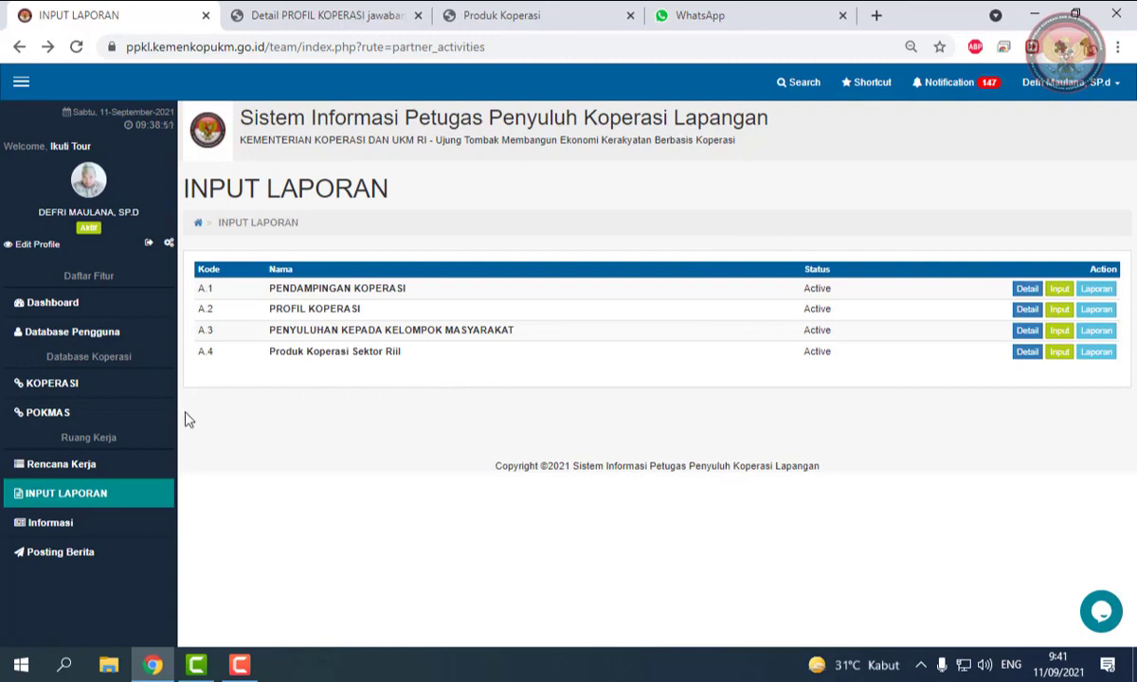
Step: Open the Informasi page and look through its list of cooperative articles
click(136, 529)
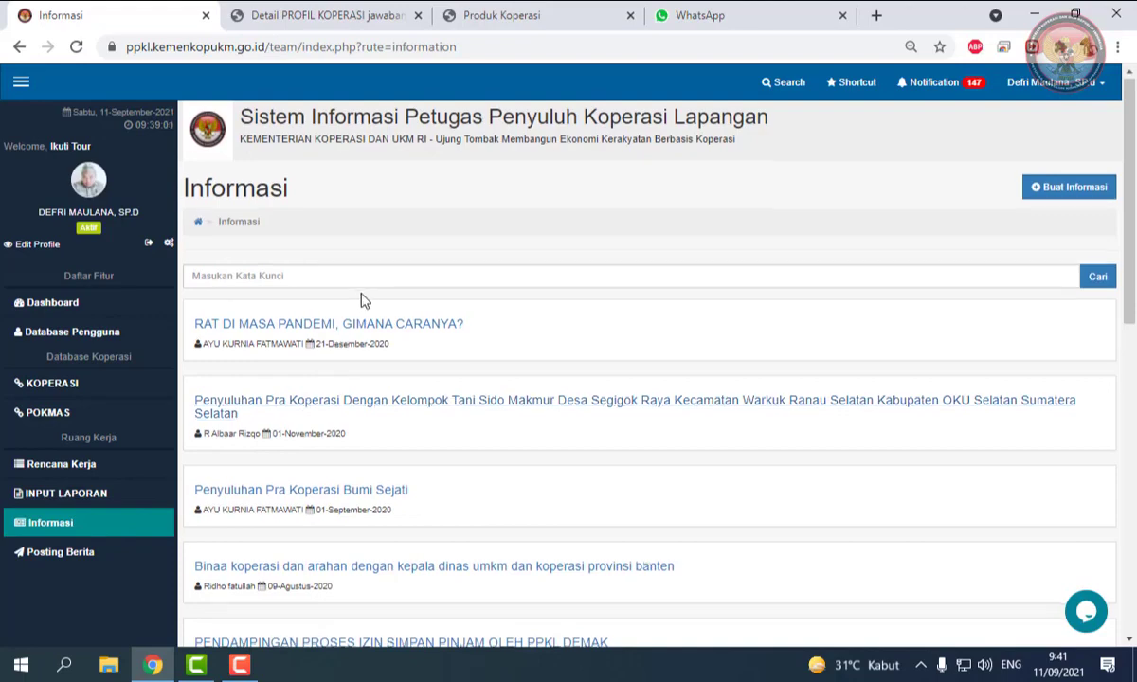
scroll(363, 300, down, 8)
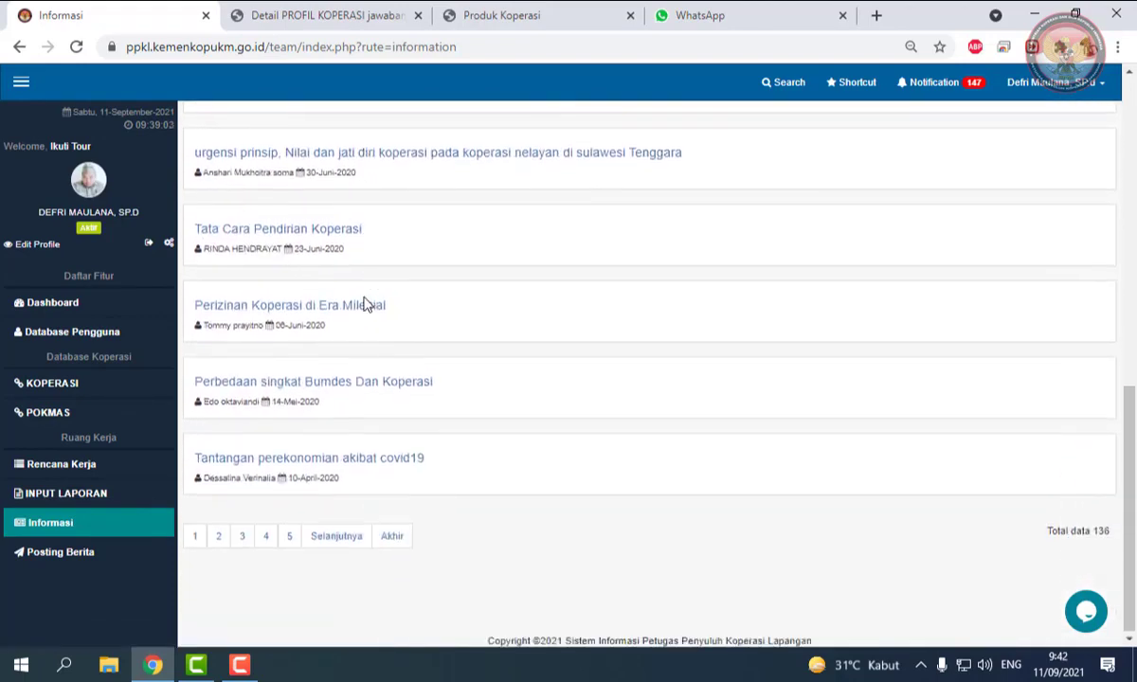
scroll(370, 303, up, 4)
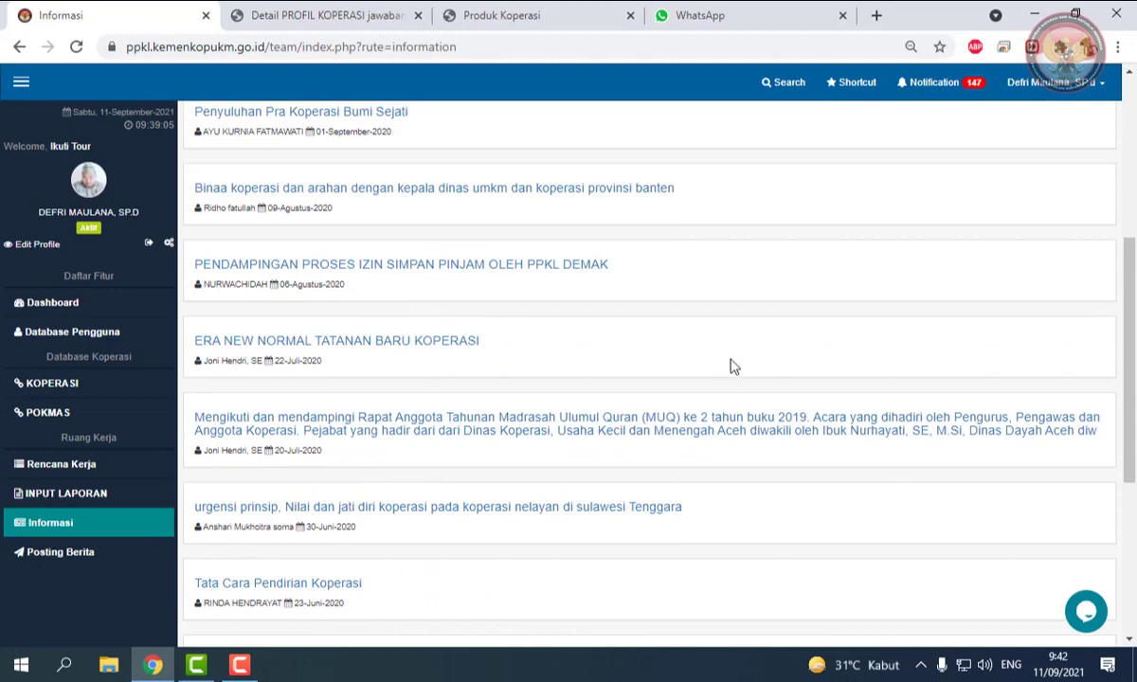
scroll(730, 366, up, 3)
scroll(654, 346, up, 1)
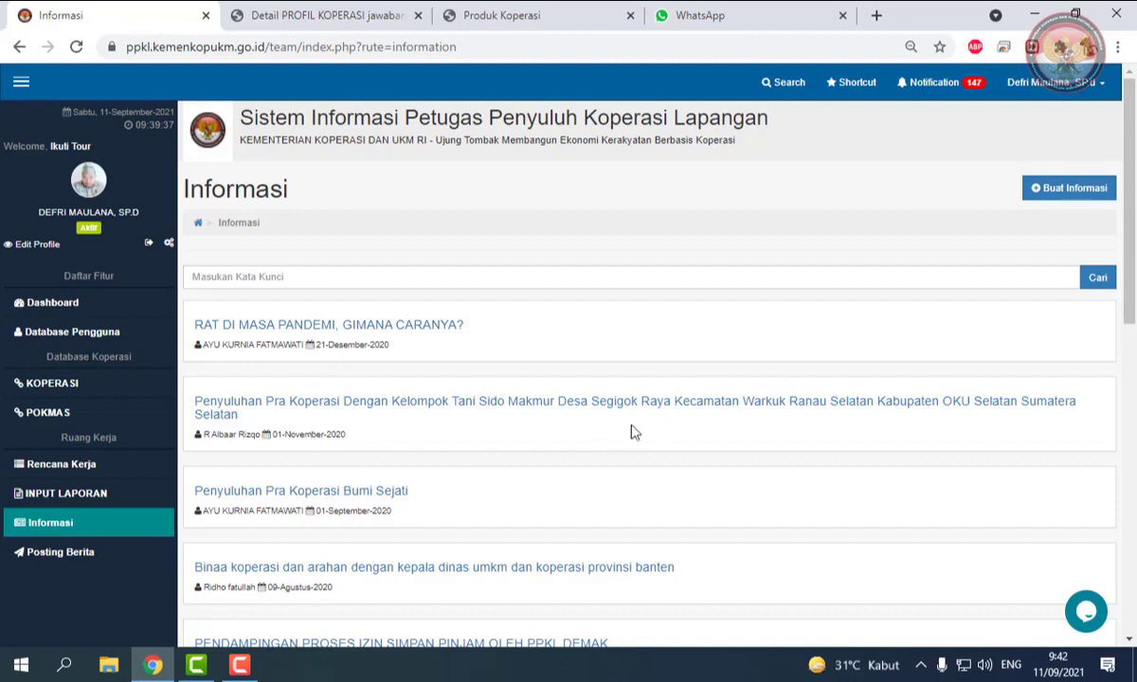
scroll(597, 332, down, 2)
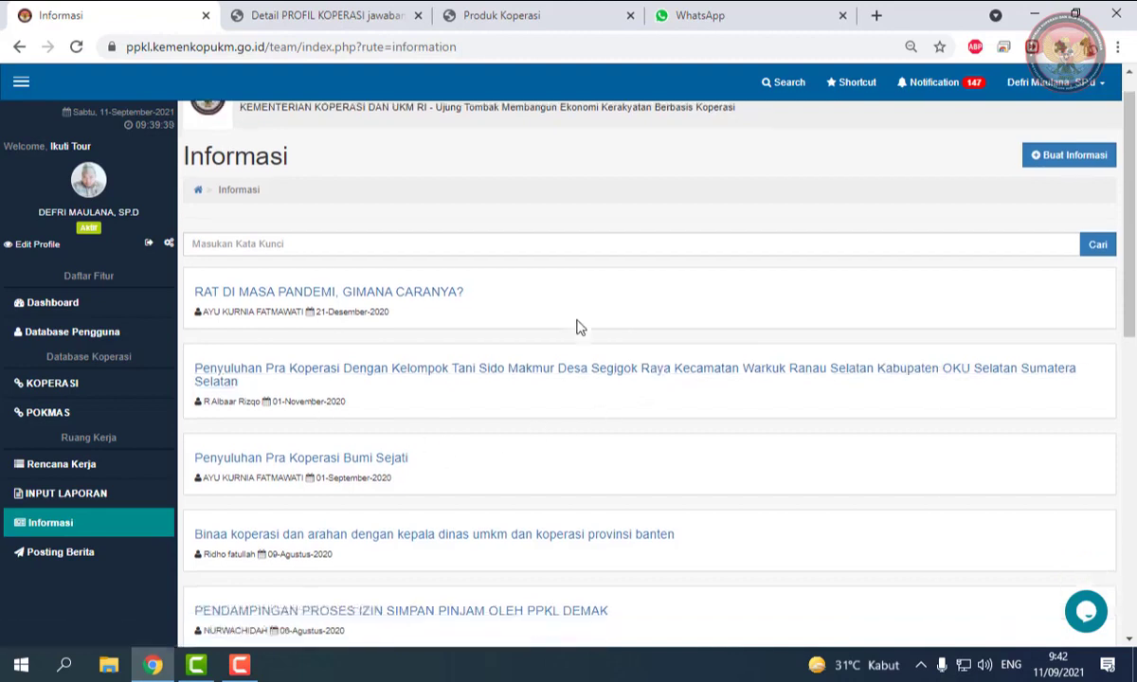
scroll(577, 329, down, 1)
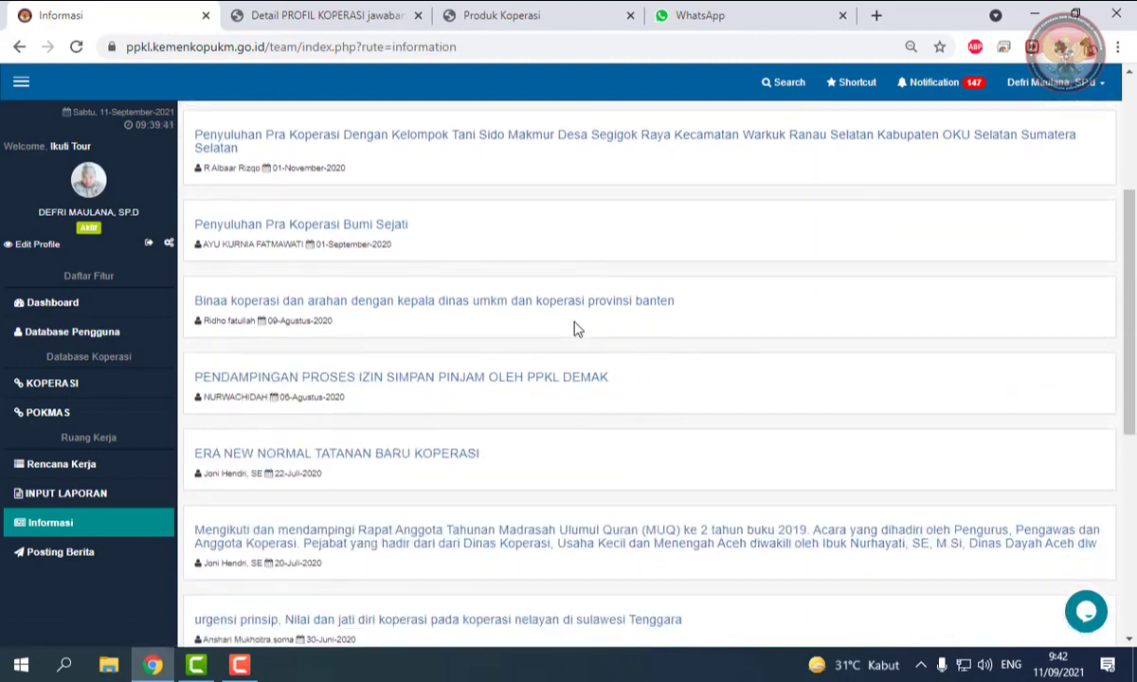
scroll(571, 346, up, 3)
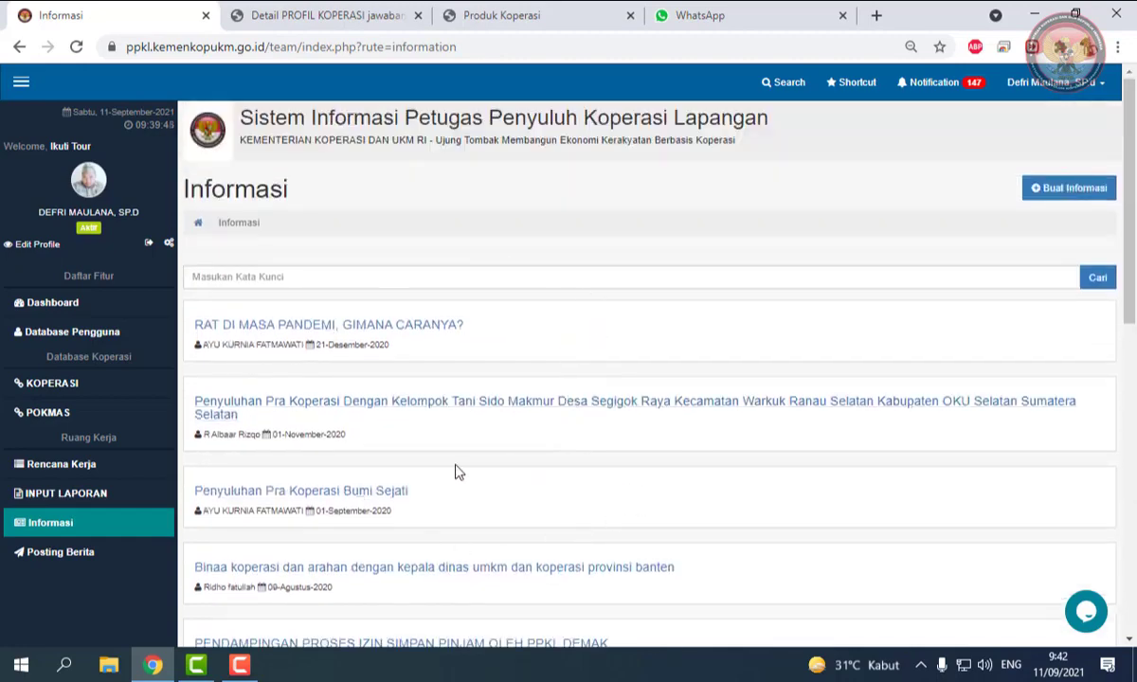
scroll(455, 472, down, 1)
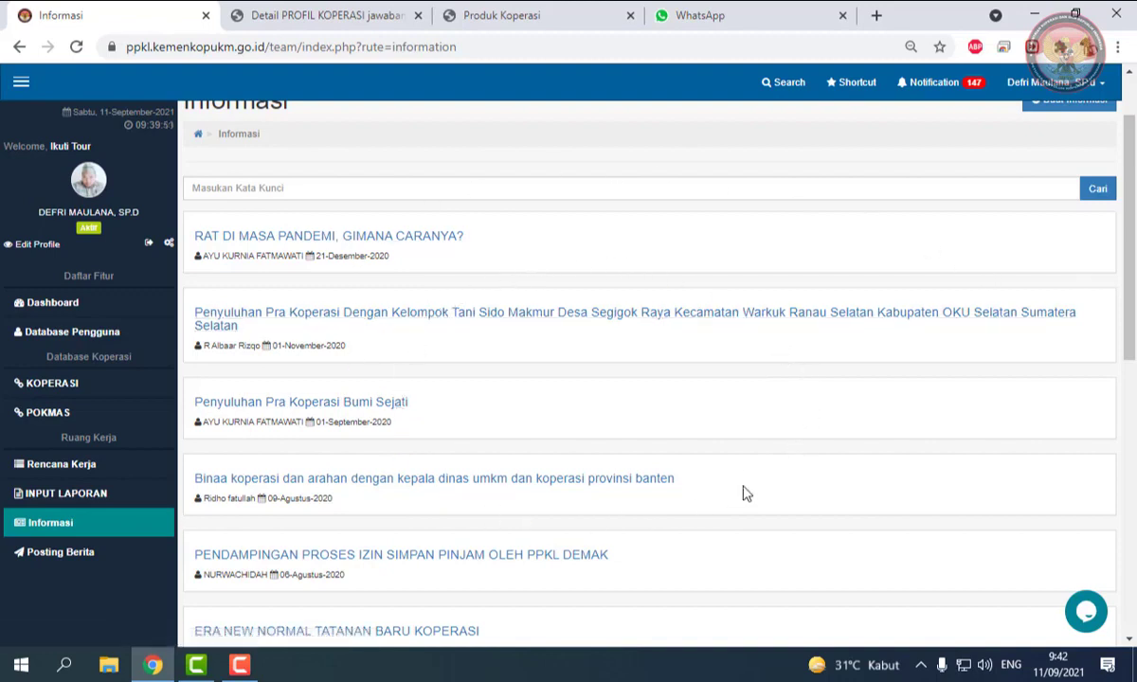
scroll(743, 493, down, 3)
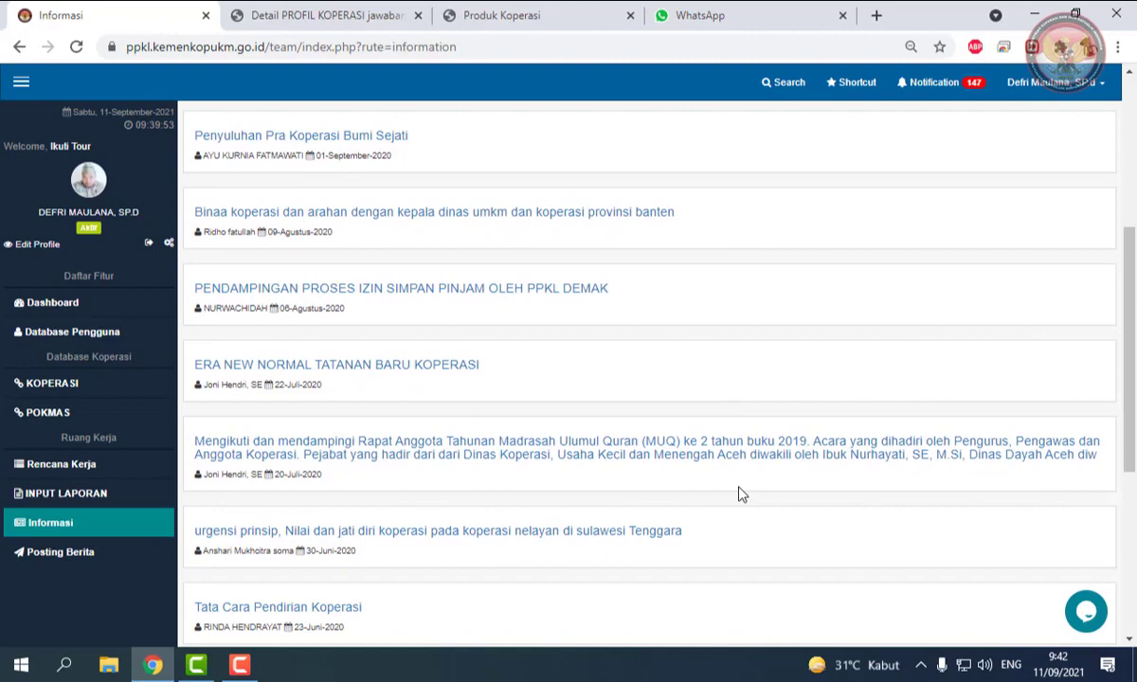
Step: Open the Posting Berita page and view the posts in the Berita category
click(101, 566)
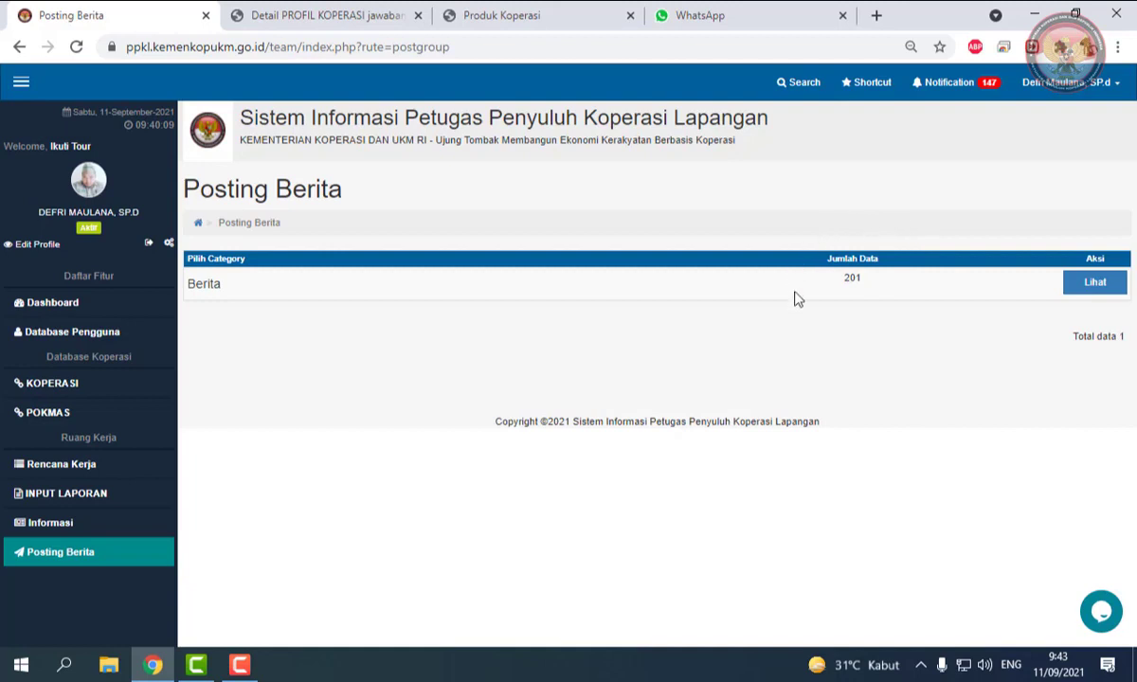
click(1090, 284)
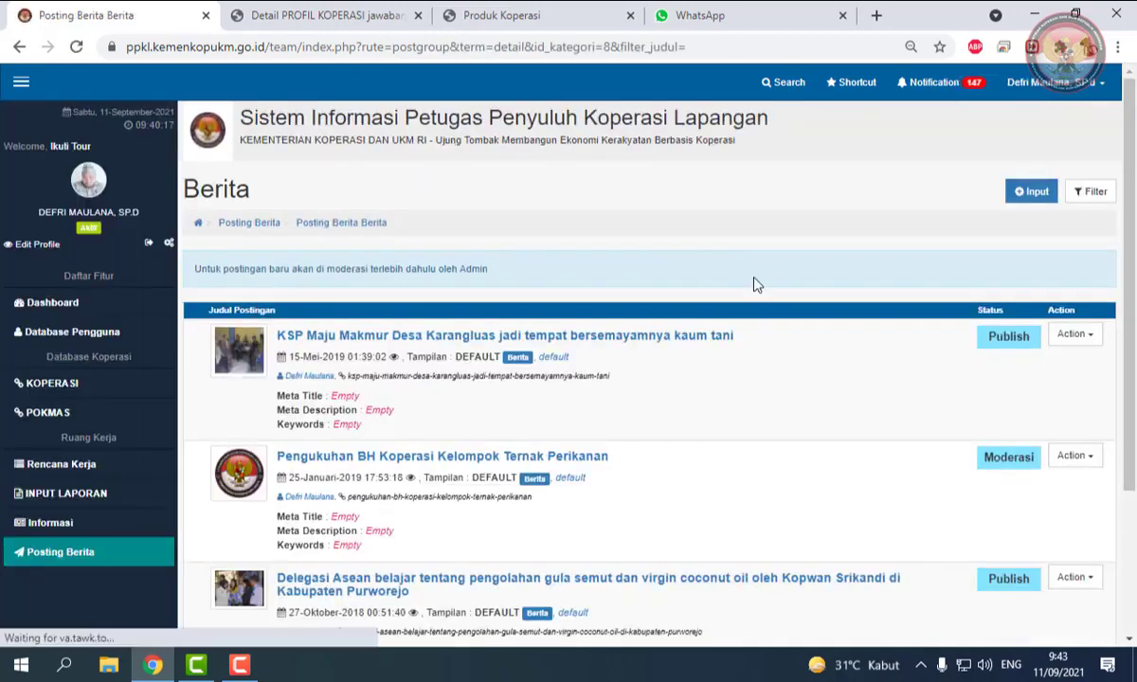
Step: Load ppkl.kemenkopukm.go.id in place of the Detail PROFIL KOPERASI page, view its portal sections, and return to the Posting Berita list
click(362, 30)
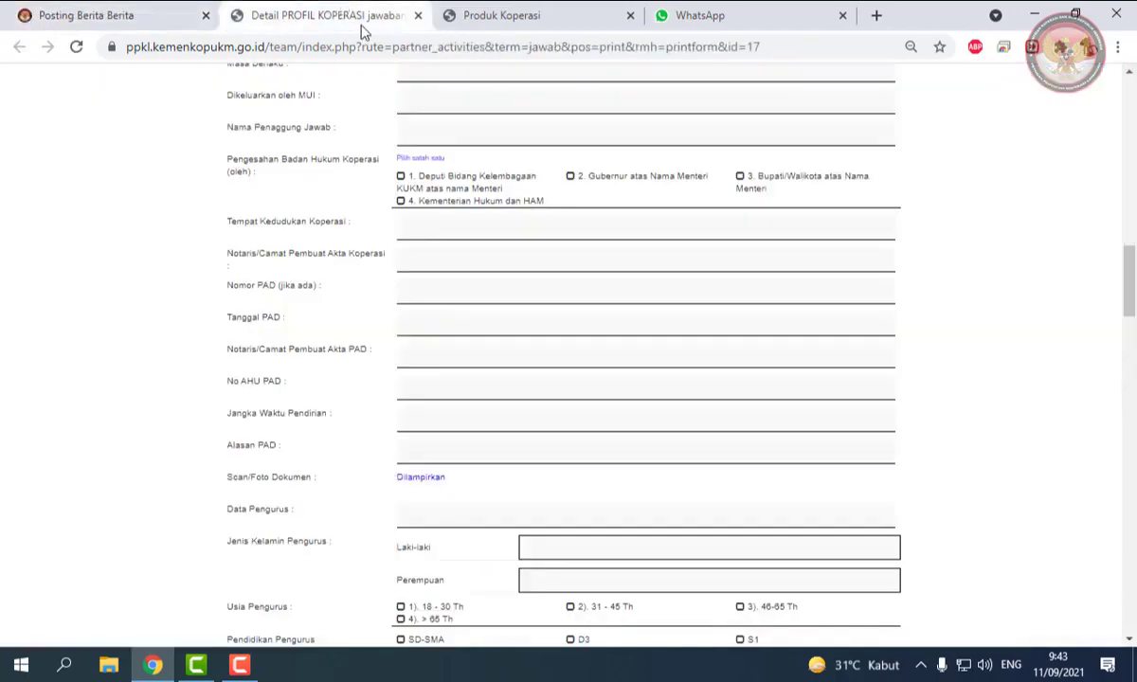
click(388, 47)
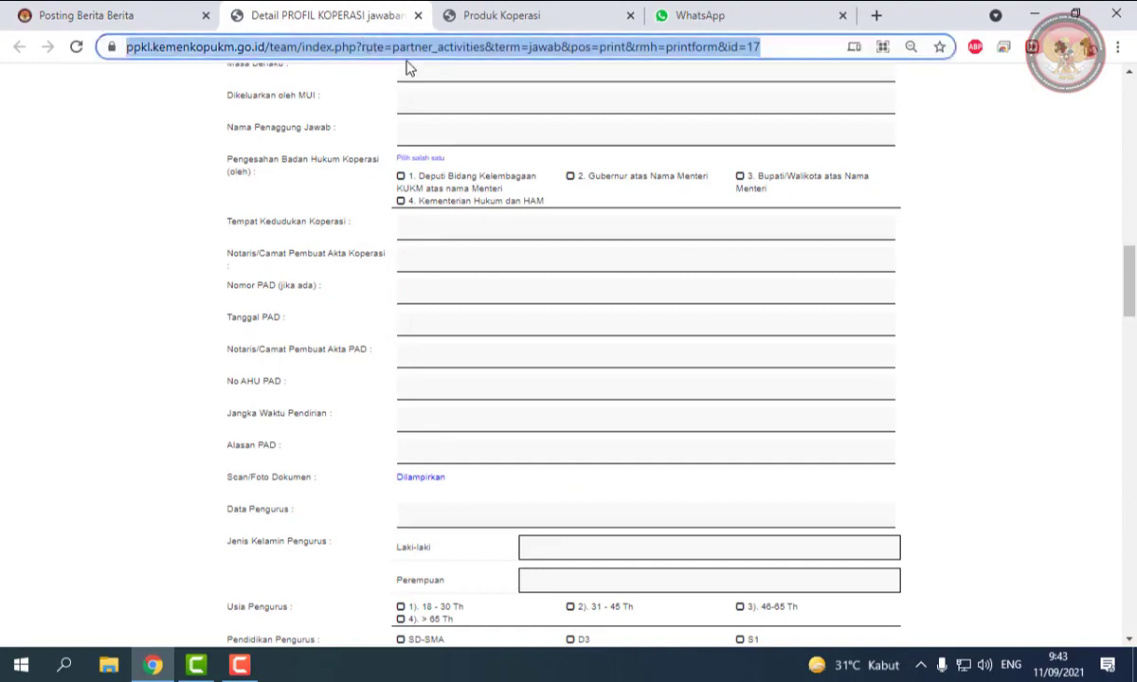
text(ppkl.kemenkopukm.go.id)
key(Return)
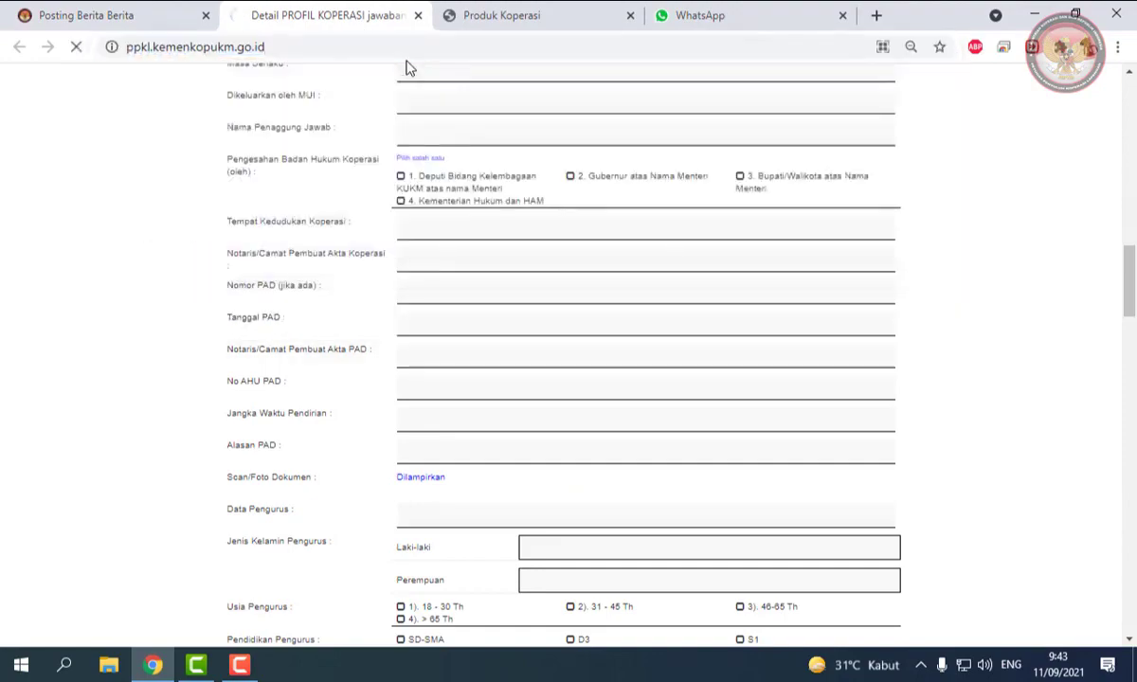
scroll(313, 398, down, 5)
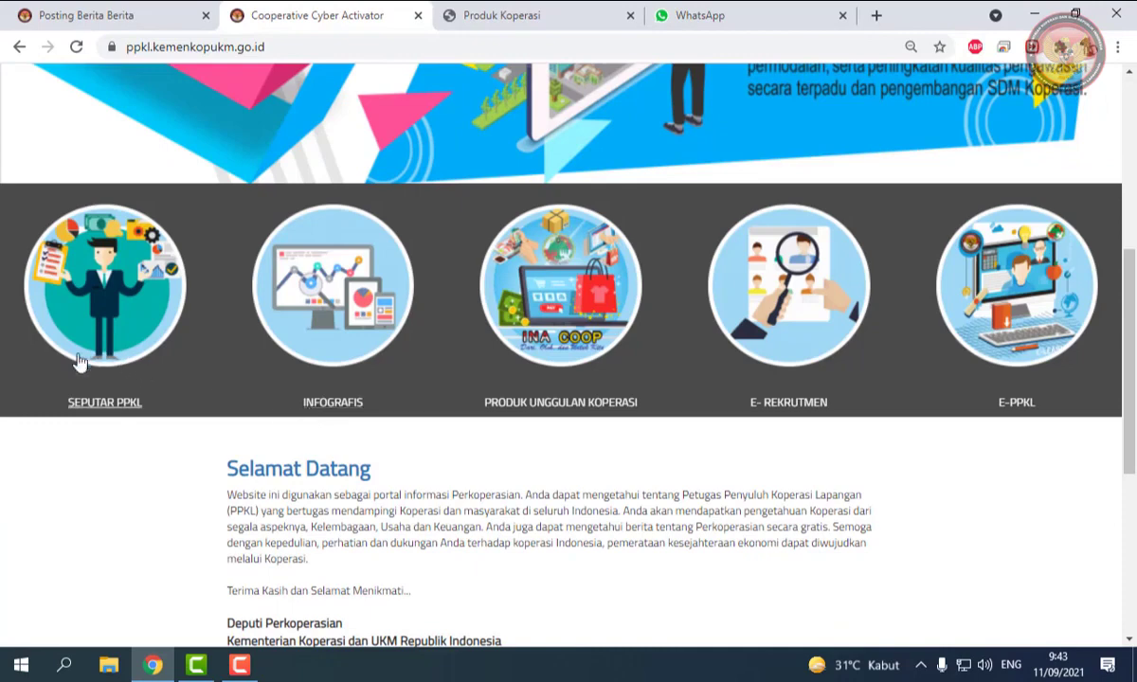
click(102, 16)
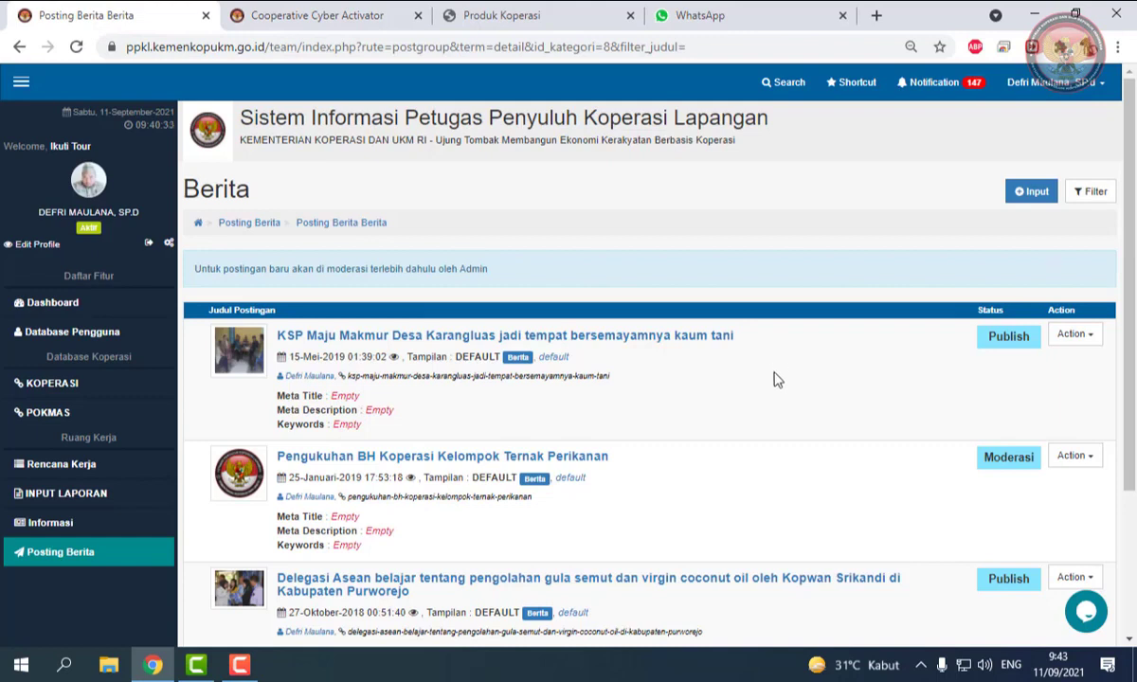
Step: Look over the posts in the Berita category and open the form for a new Berita posting
scroll(774, 388, down, 1)
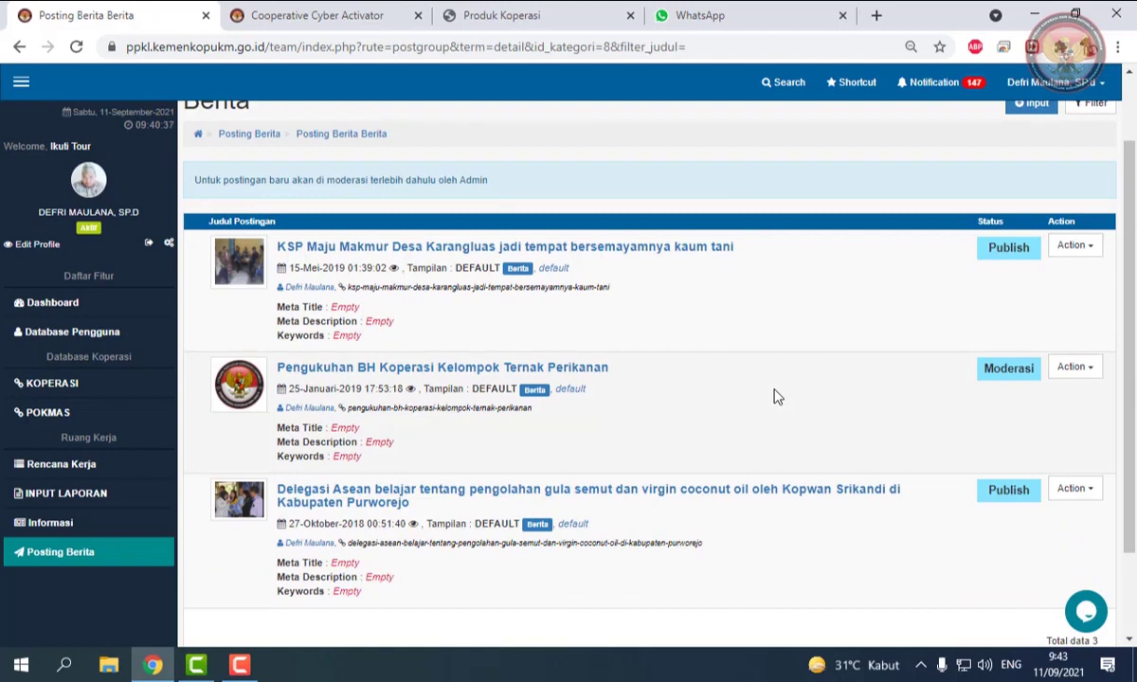
scroll(775, 396, down, 1)
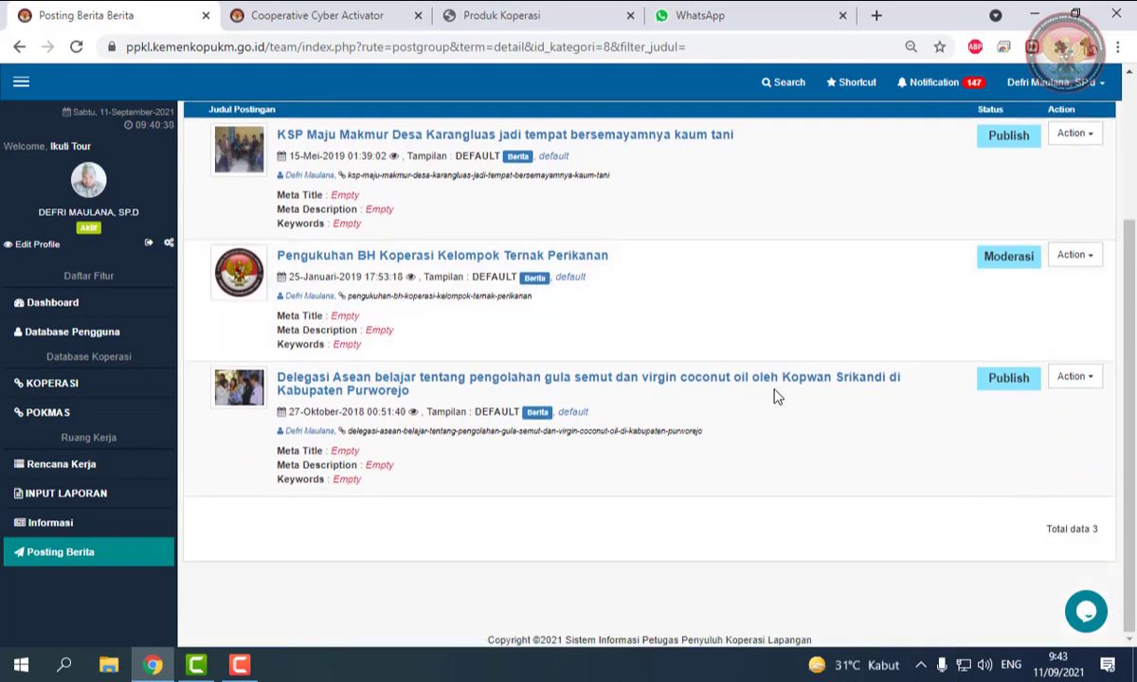
scroll(774, 396, up, 1)
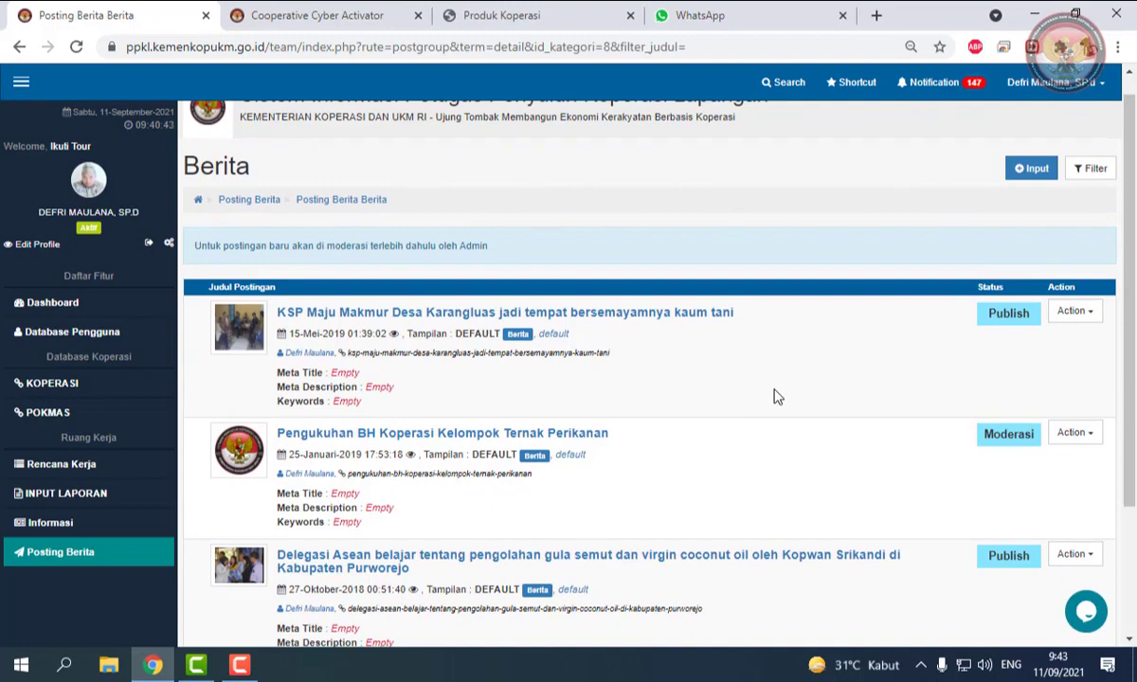
click(1025, 172)
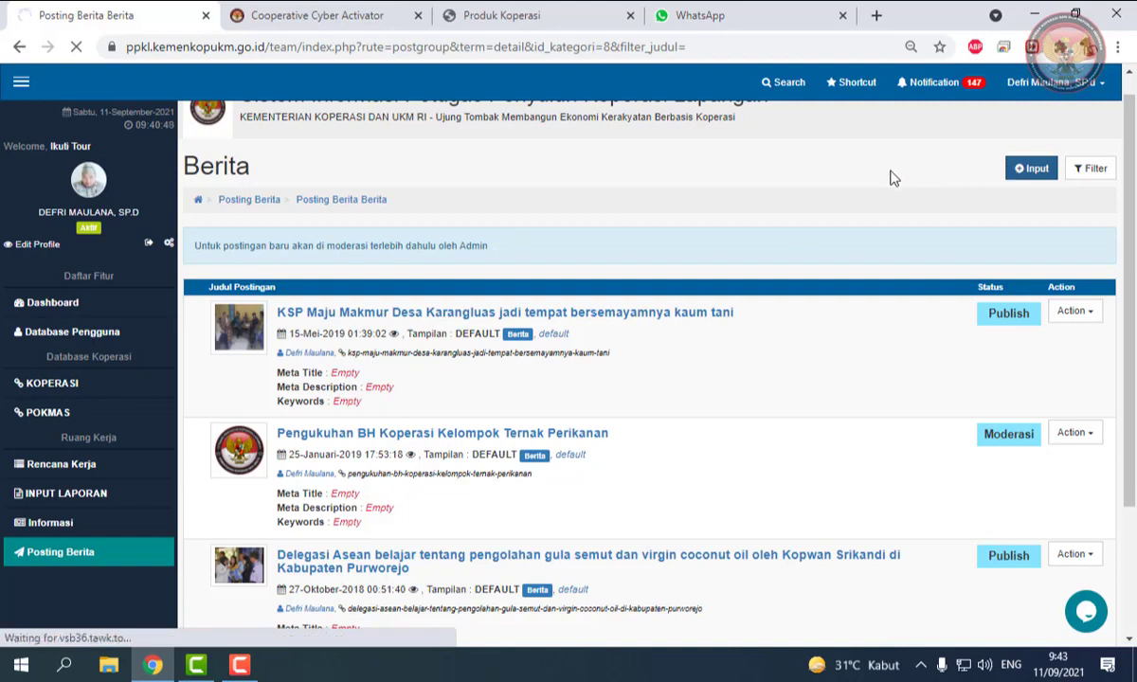
click(1015, 170)
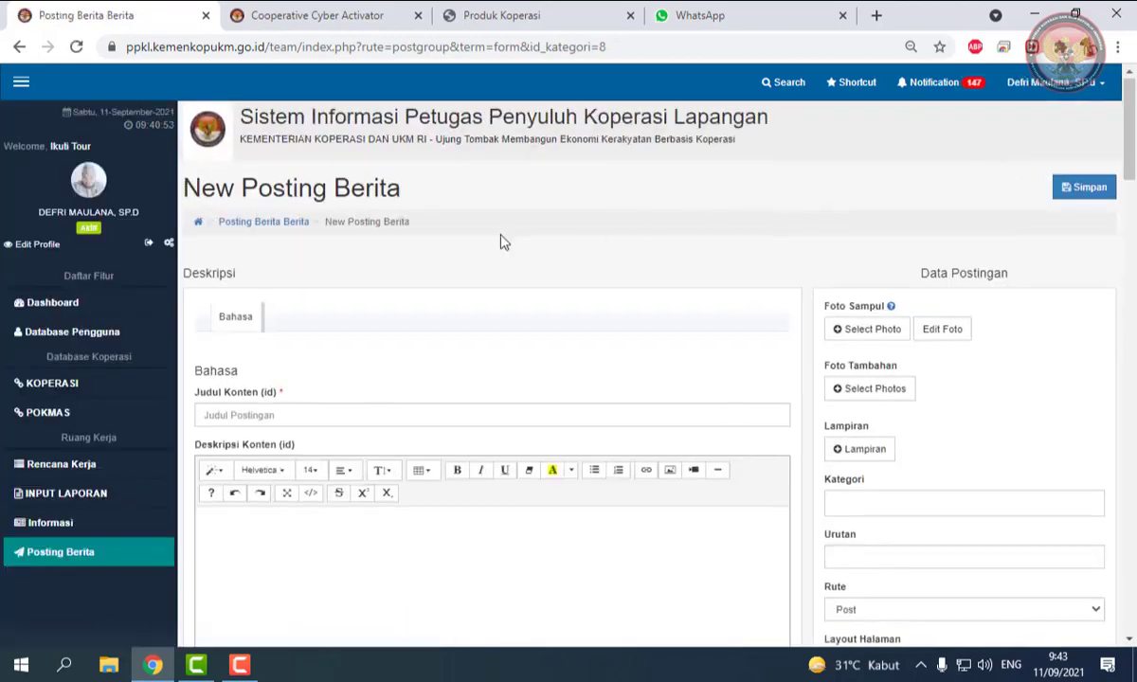
Step: Set the post's Judul Konten to "Tutorial Sistem Informasi Koperasi Jawa Tengah bagi Koperasi", leaving the content description empty
scroll(471, 237, down, 2)
click(455, 239)
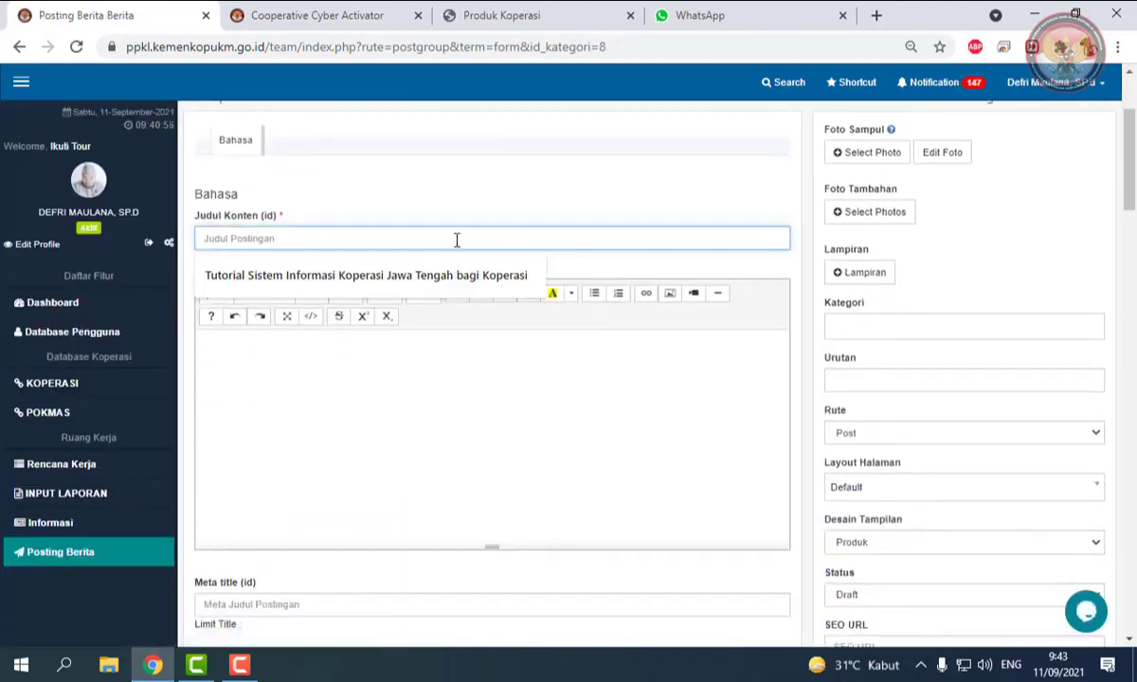
click(441, 274)
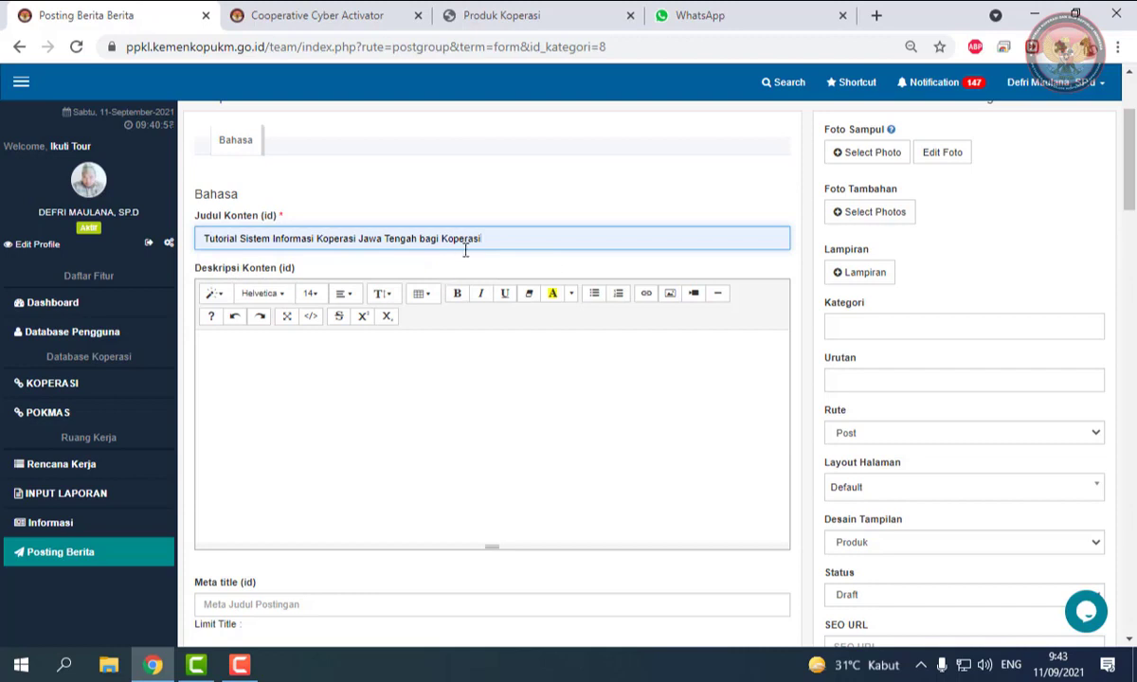
click(464, 378)
Step: Enter "koperasi, ppkl, penyuluh koperasi" as the Kata Kunci, leaving the meta title and meta description blank
scroll(465, 378, down, 3)
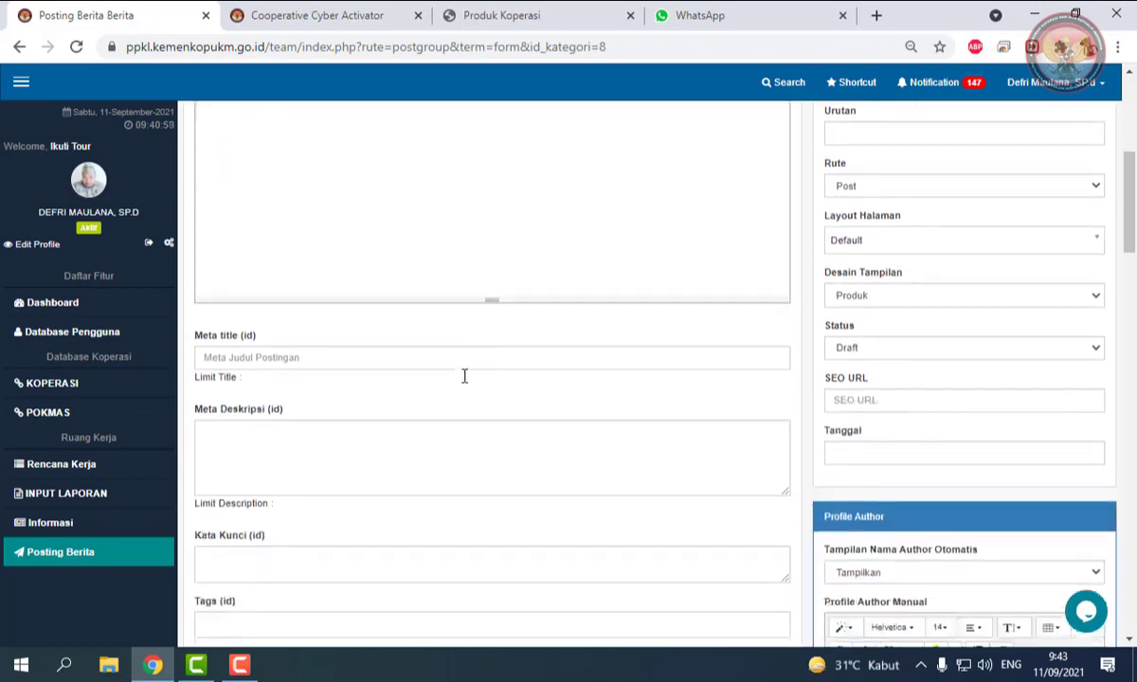
click(364, 337)
click(391, 423)
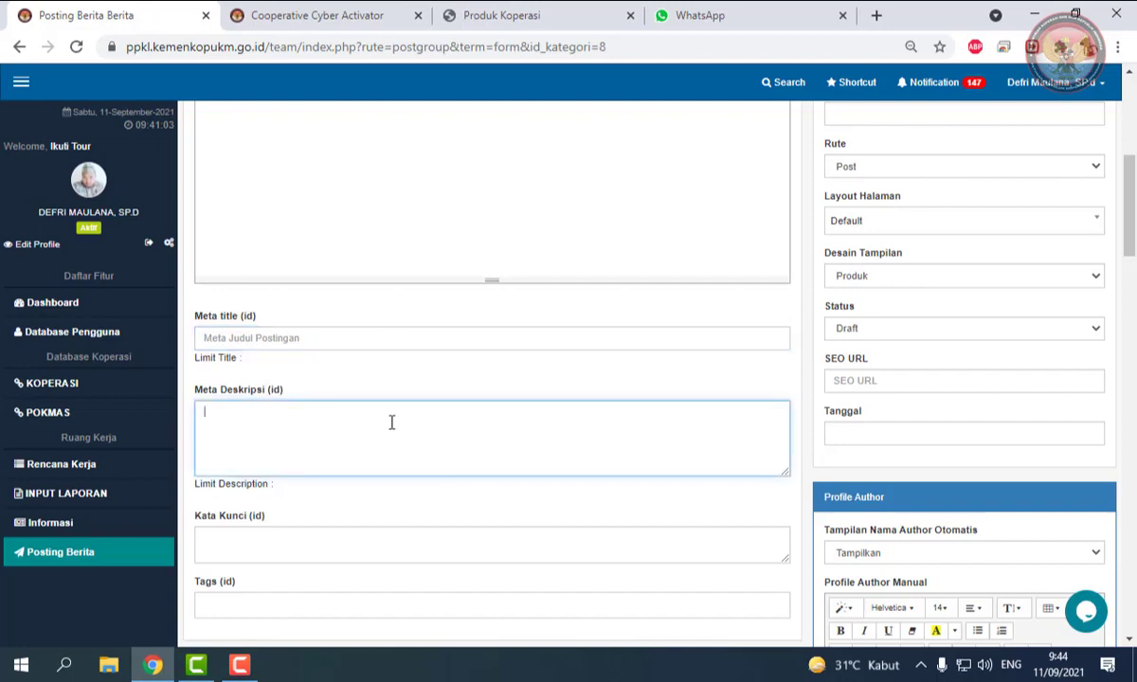
scroll(392, 423, down, 2)
click(359, 368)
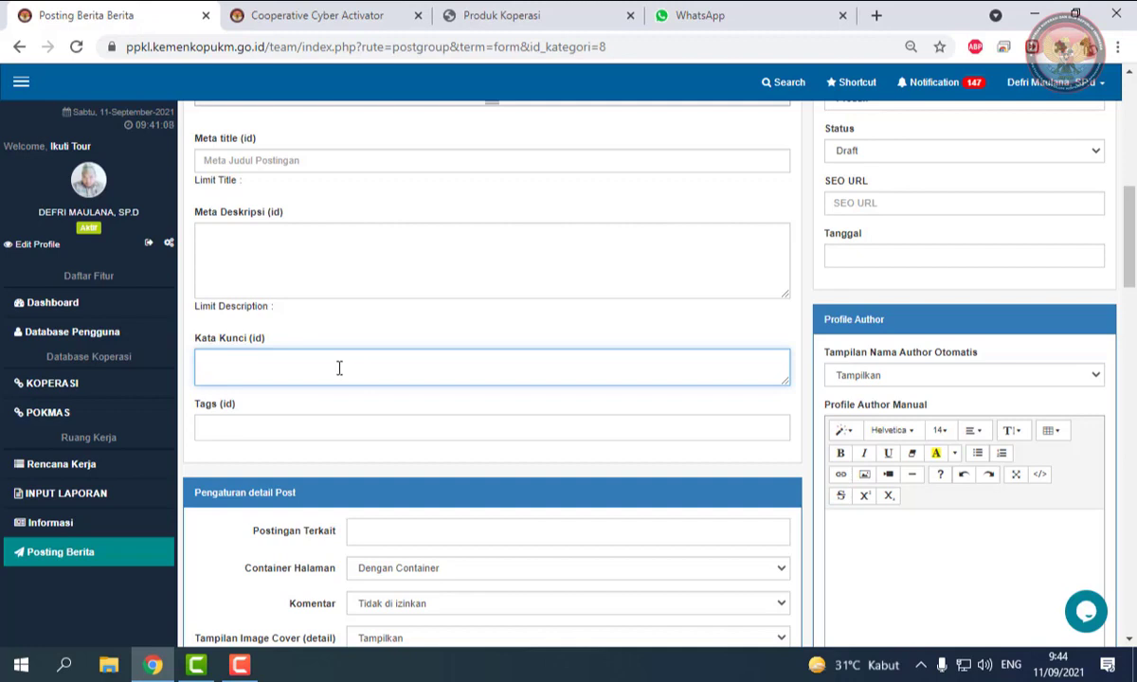
text(koperasi, ,)
key(BackSpace)
text(;)
text(, ppkl)
text(, p[enyul)
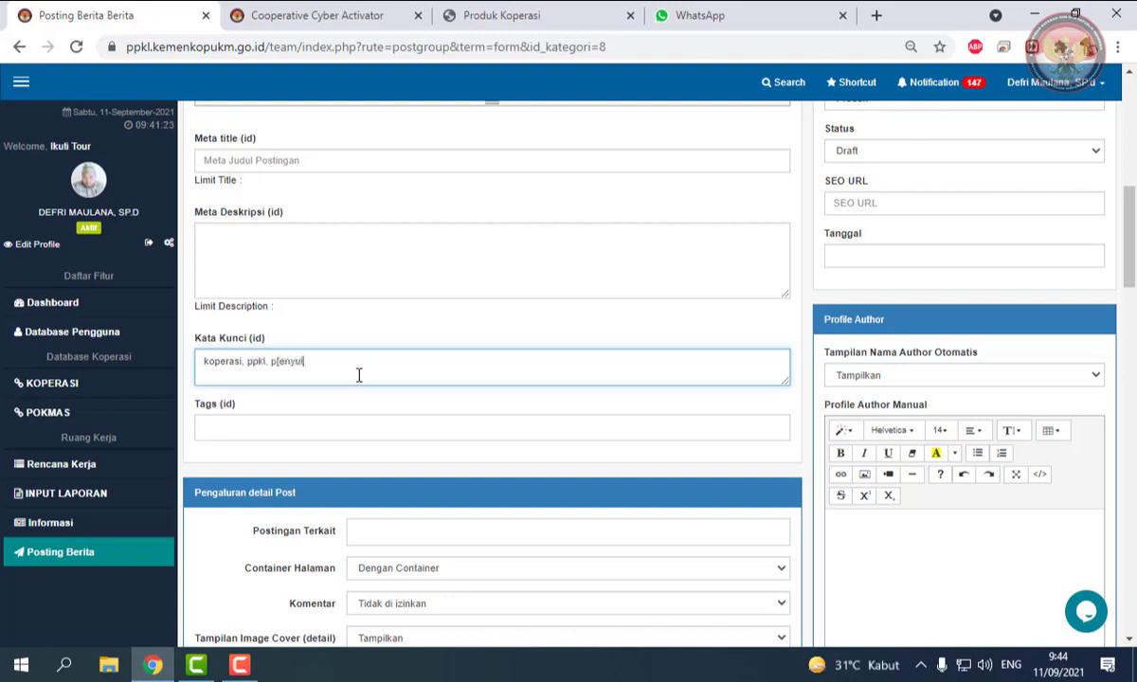
key(BackSpace)
key(BackSpace)
key(BackSpace)
key(BackSpace)
key(BackSpace)
key(BackSpace)
text(enyuluh koeprasi)
key(BackSpace)
key(BackSpace)
key(BackSpace)
key(BackSpace)
key(BackSpace)
key(BackSpace)
key(BackSpace)
text(operasi)
Step: Upload the image 1098 from the Download folder as the post's Foto Sampul
scroll(358, 376, up, 6)
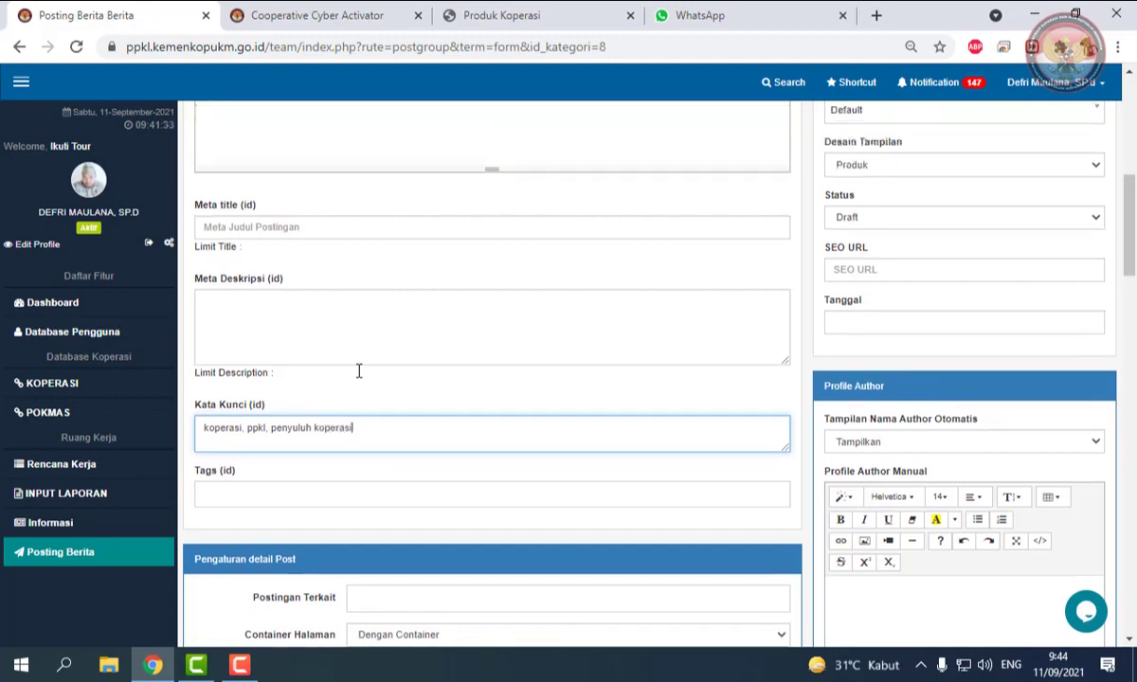
scroll(356, 299, up, 2)
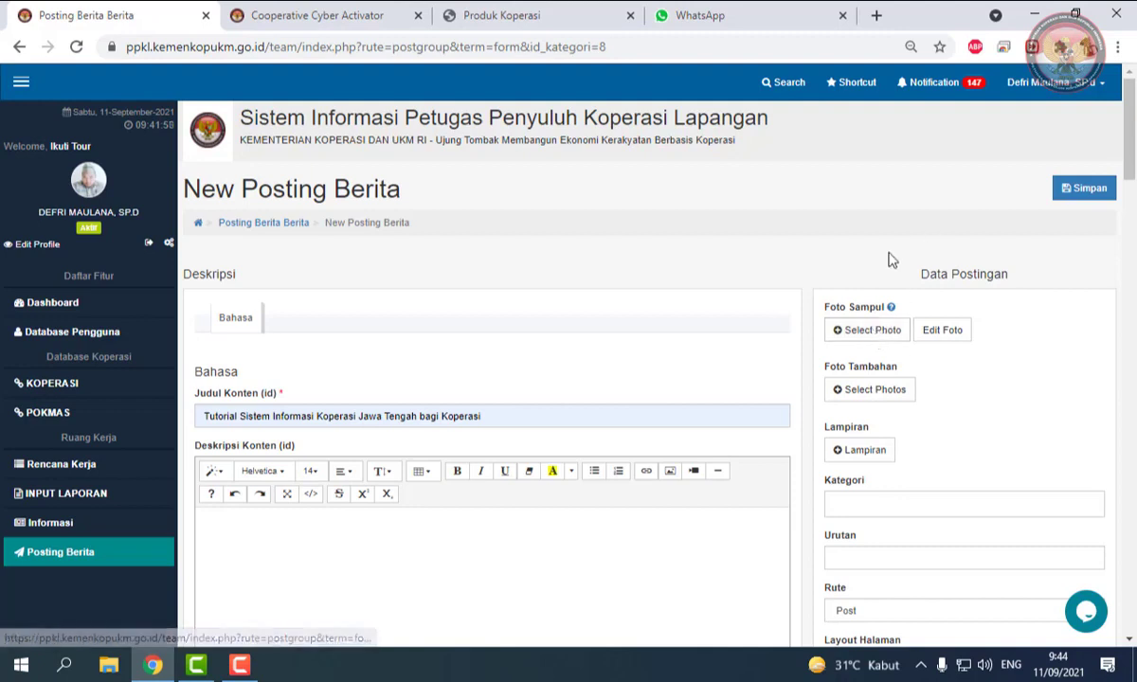
scroll(853, 322, down, 2)
click(863, 156)
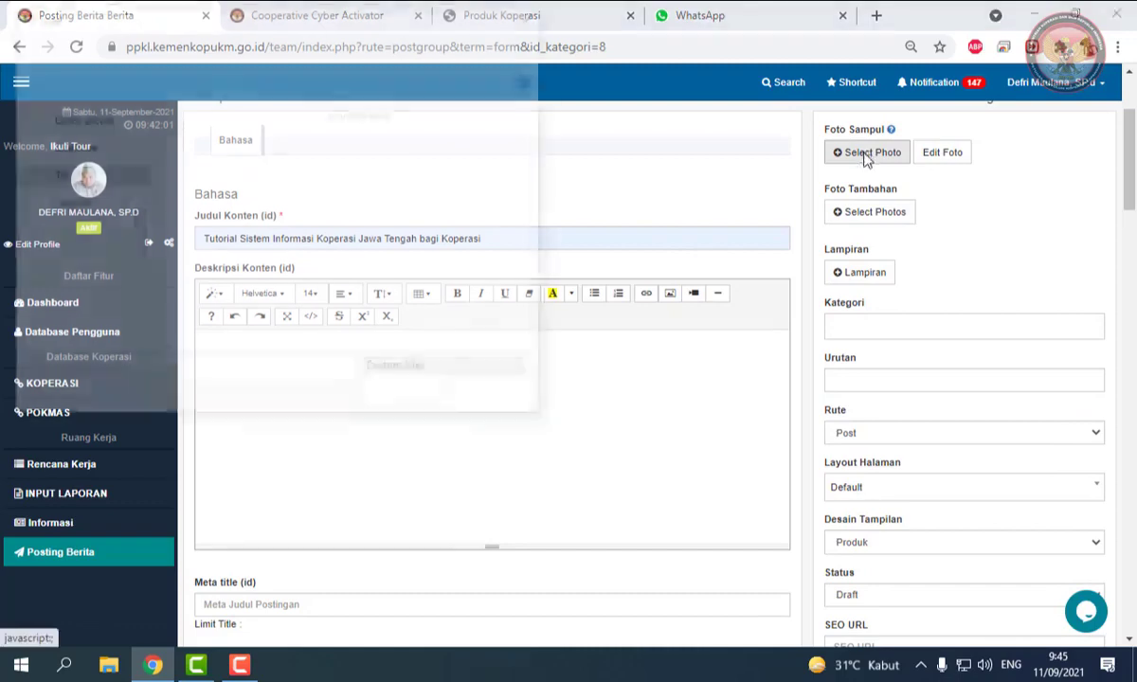
click(444, 171)
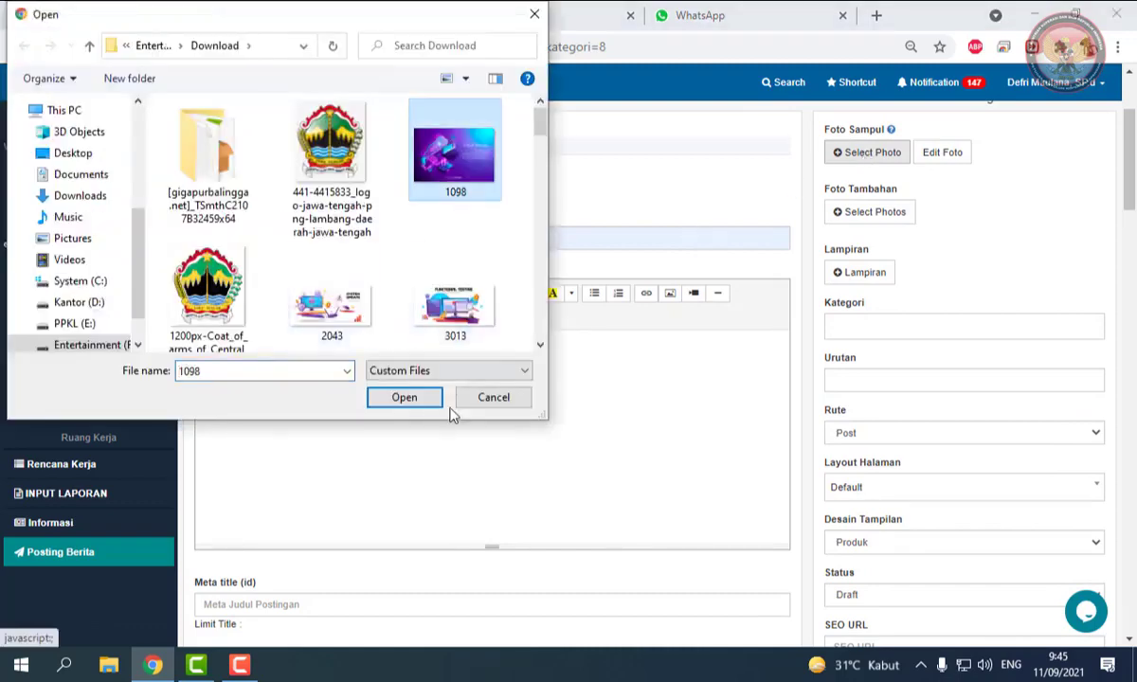
click(398, 395)
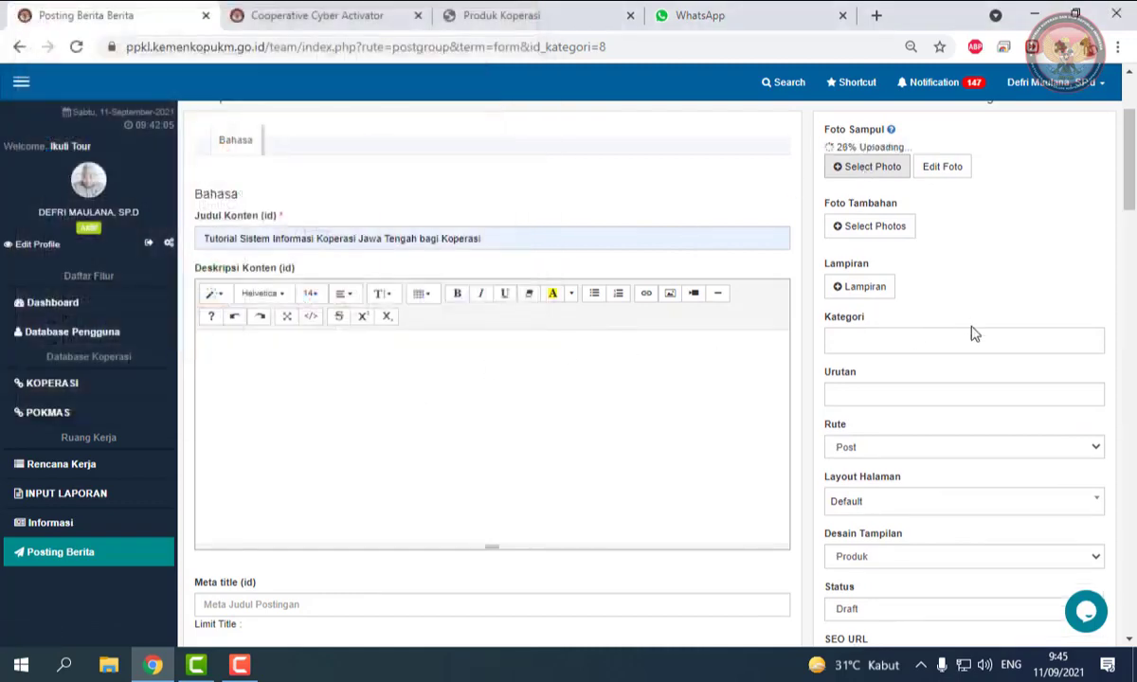
Step: Set the post's Kategori to Berita
scroll(975, 334, down, 1)
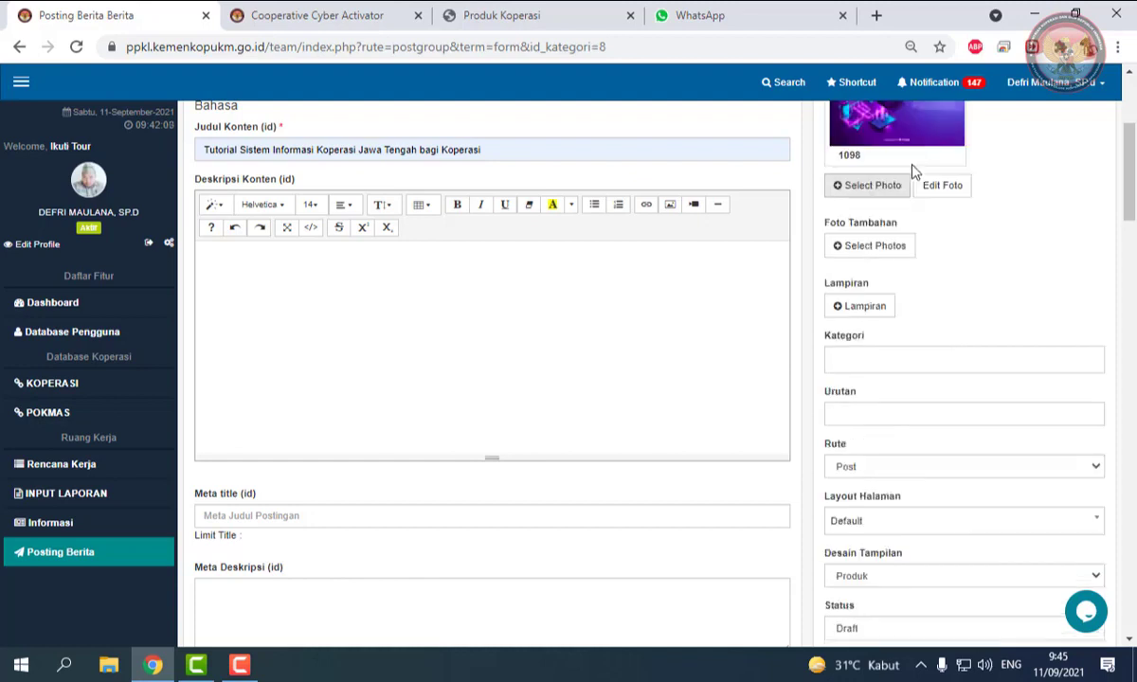
scroll(850, 336, down, 1)
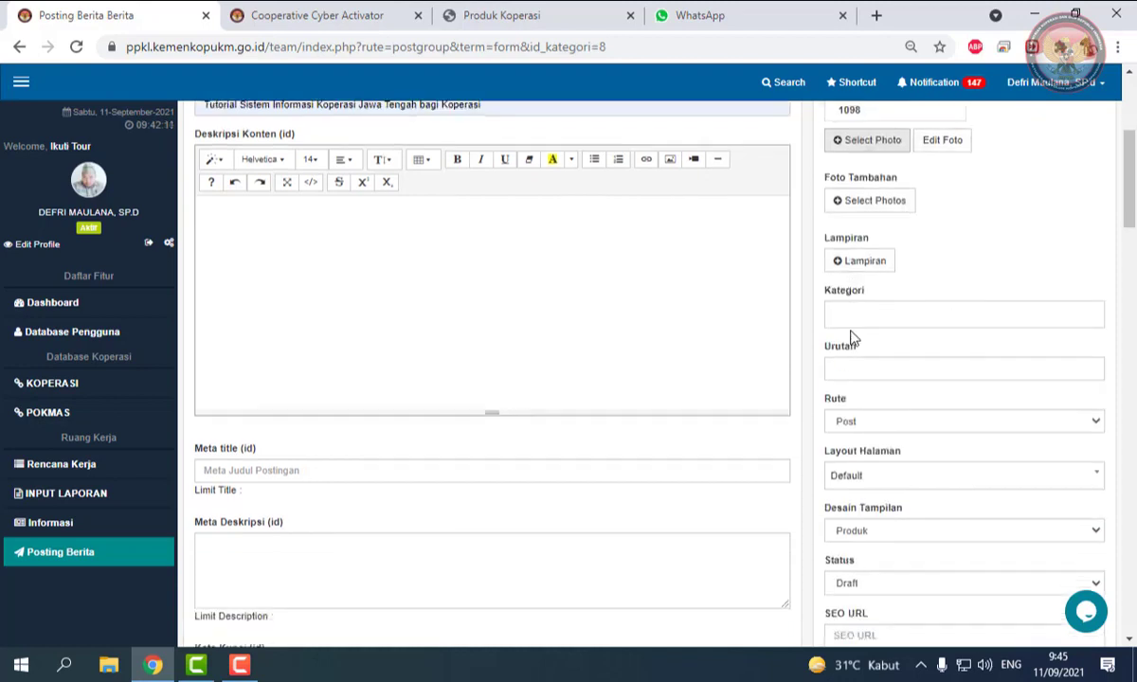
click(874, 272)
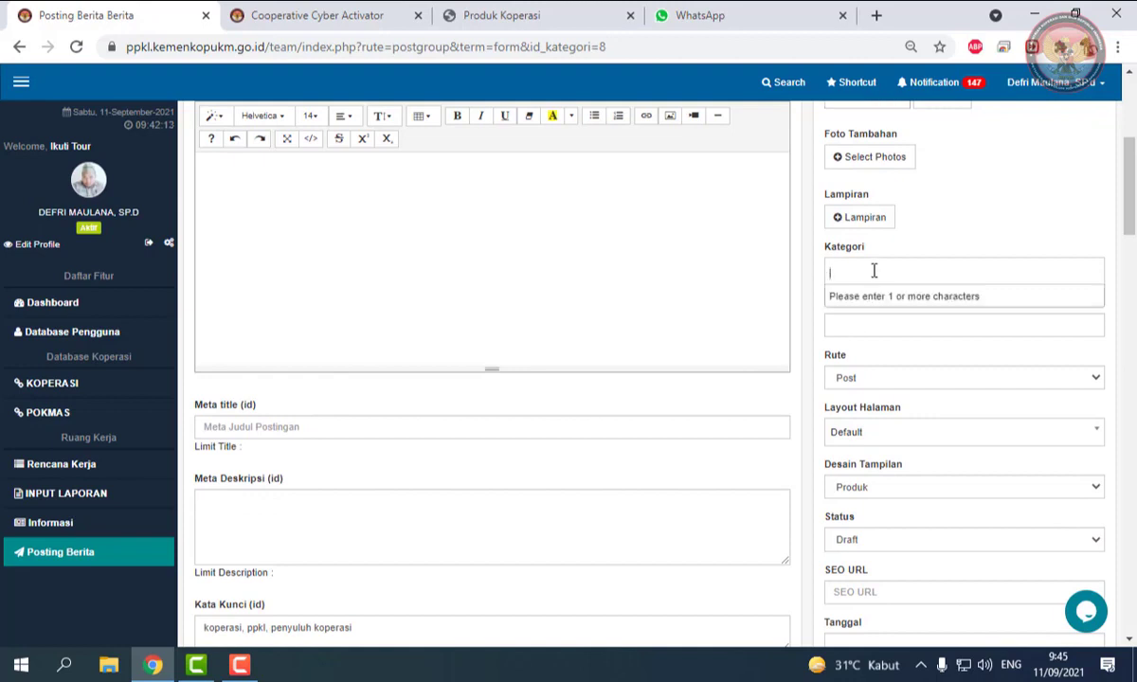
text(ber)
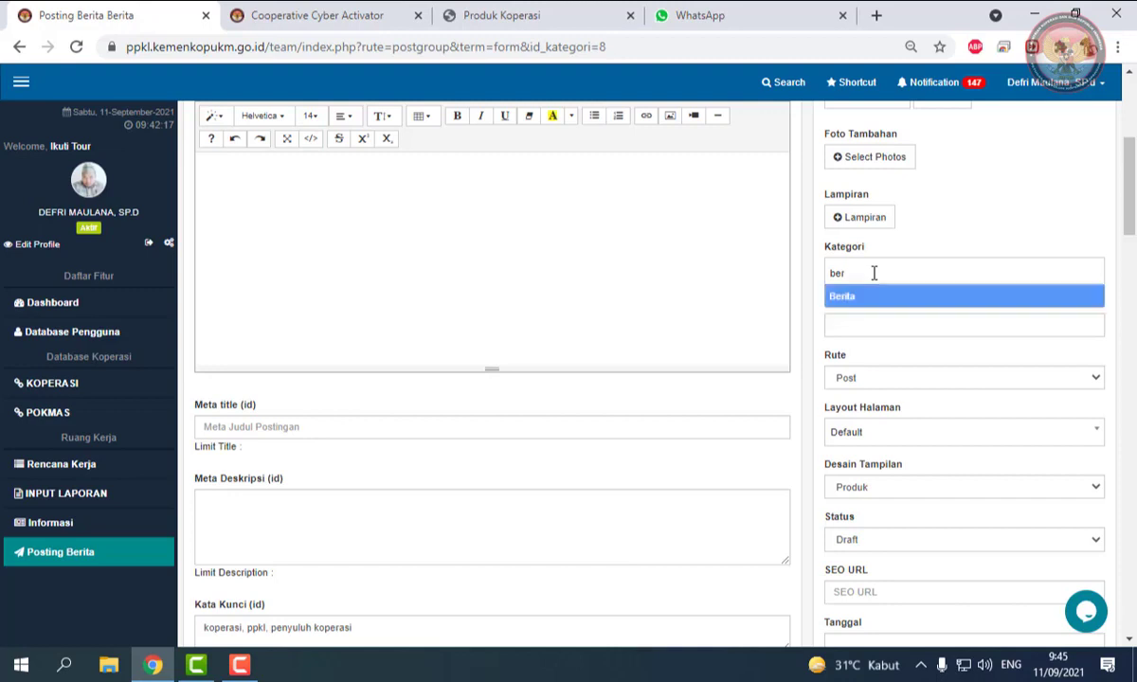
click(863, 304)
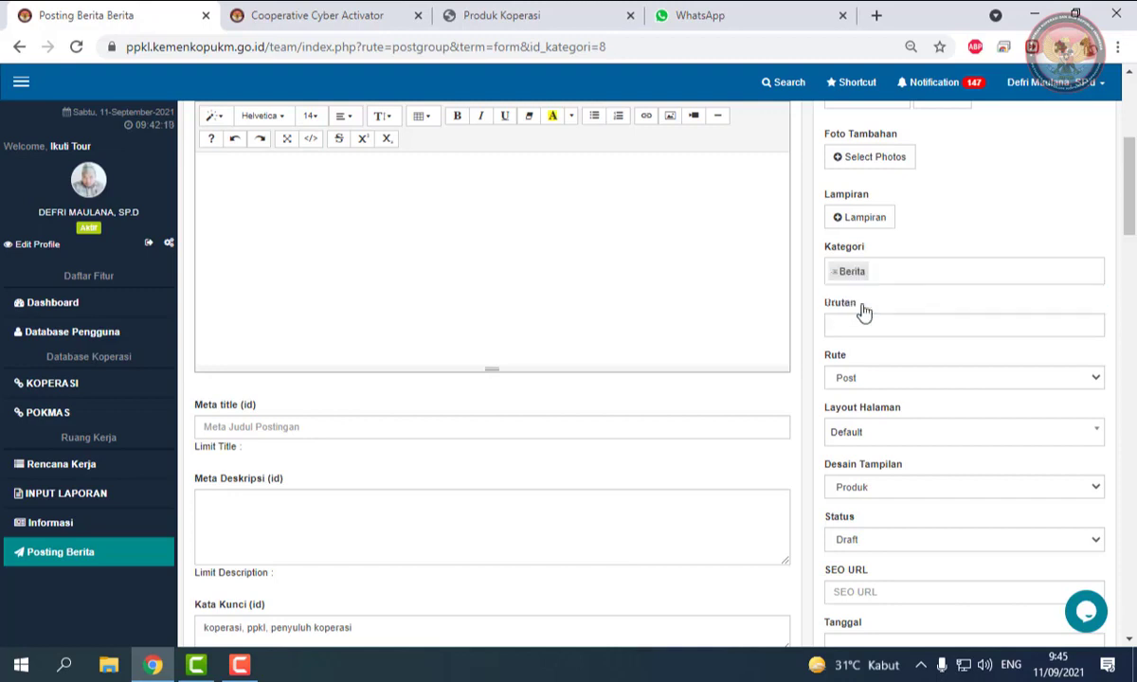
Step: Examine the Status options and the remaining post detail and author settings of the new posting form
scroll(877, 318, down, 3)
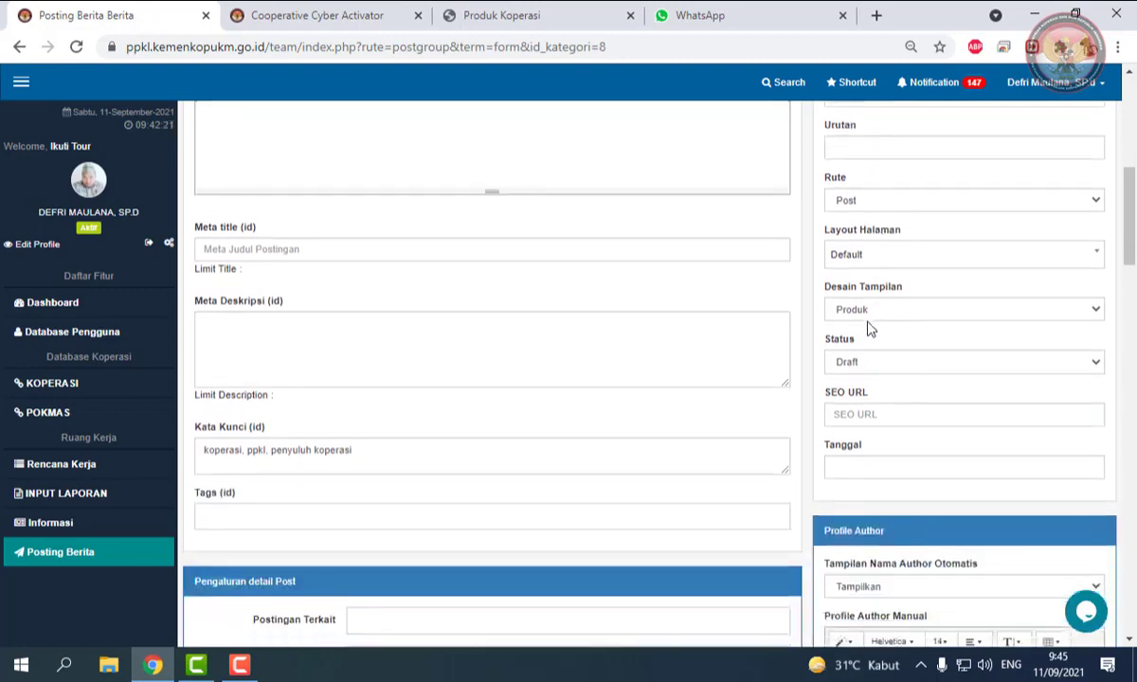
click(883, 366)
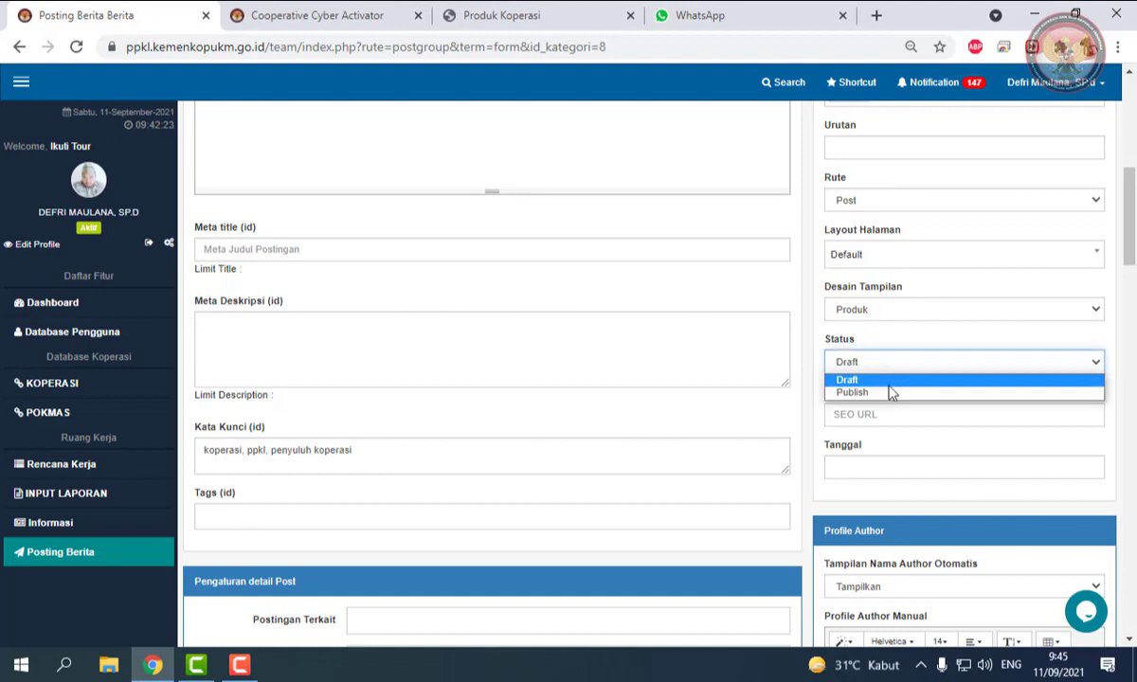
click(823, 268)
scroll(822, 270, down, 3)
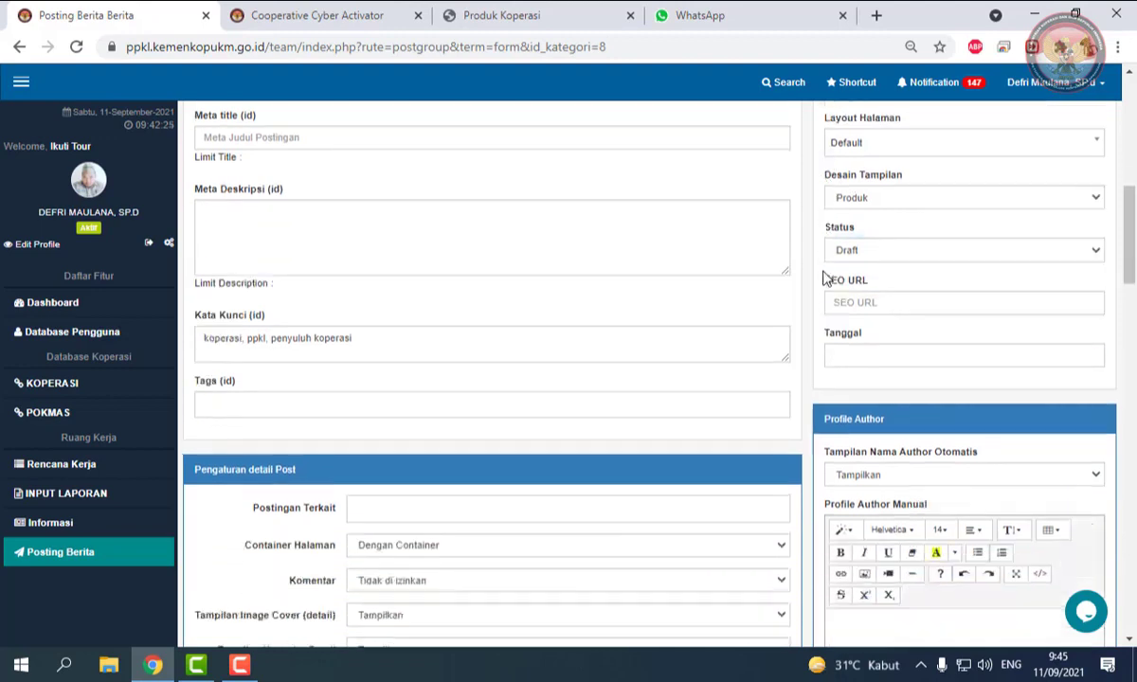
scroll(891, 371, down, 4)
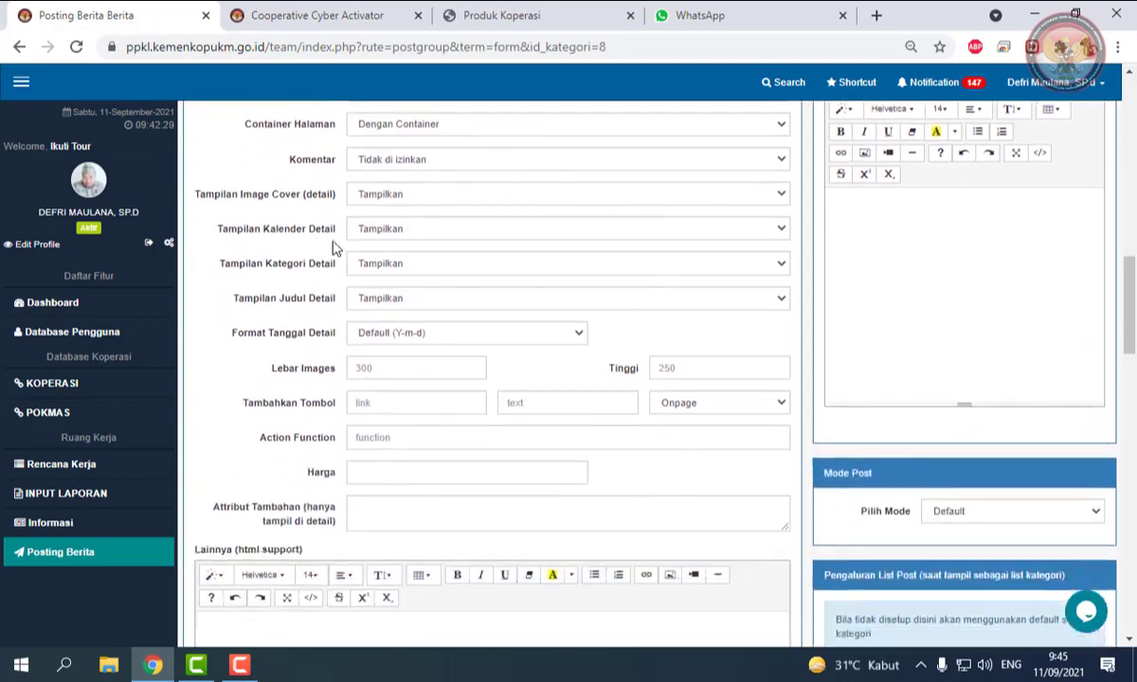
scroll(620, 406, up, 6)
scroll(624, 404, up, 8)
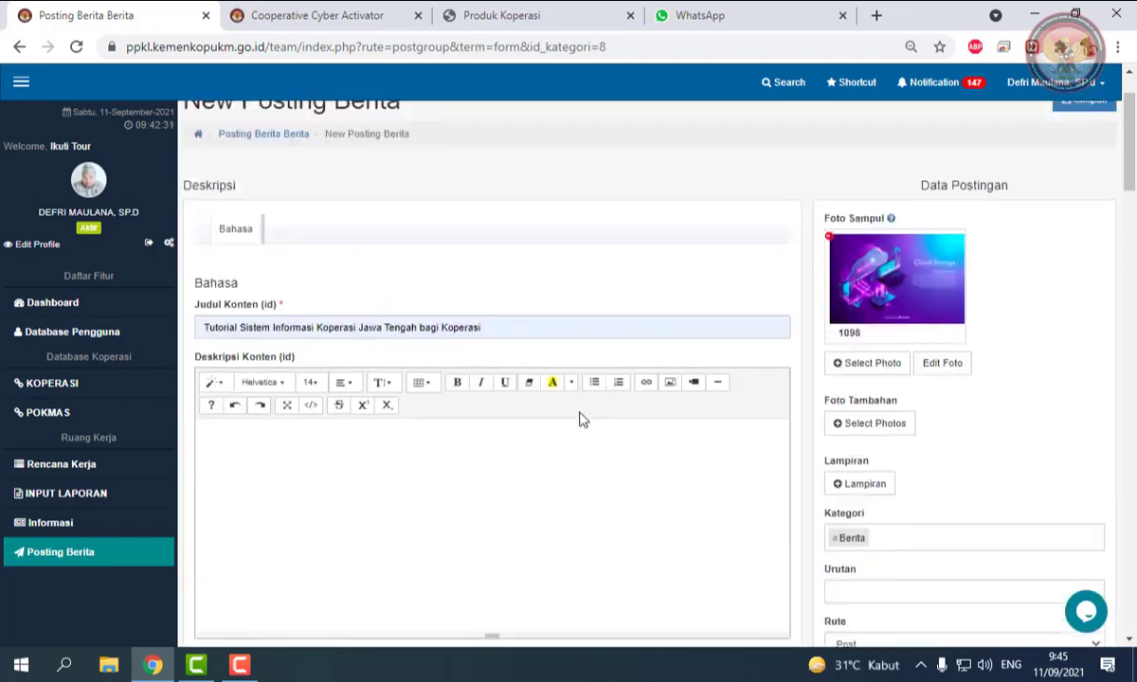
scroll(579, 419, down, 2)
scroll(526, 447, up, 3)
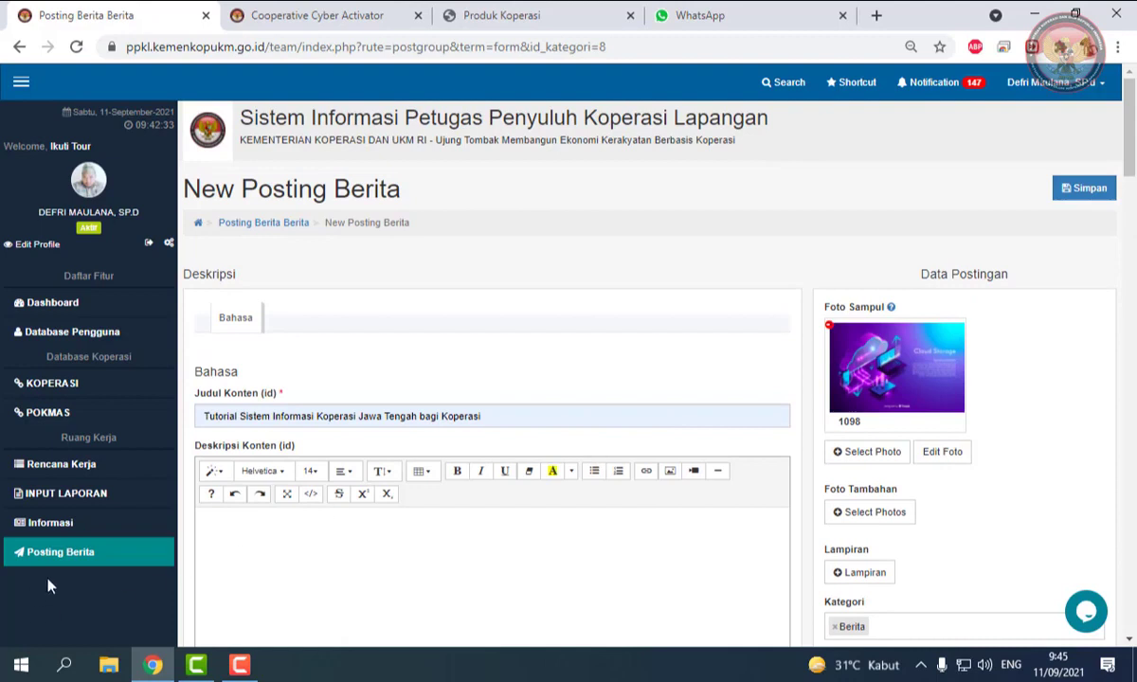
Step: Leave the new posting form without saving and go back to the Posting Berita page
click(88, 523)
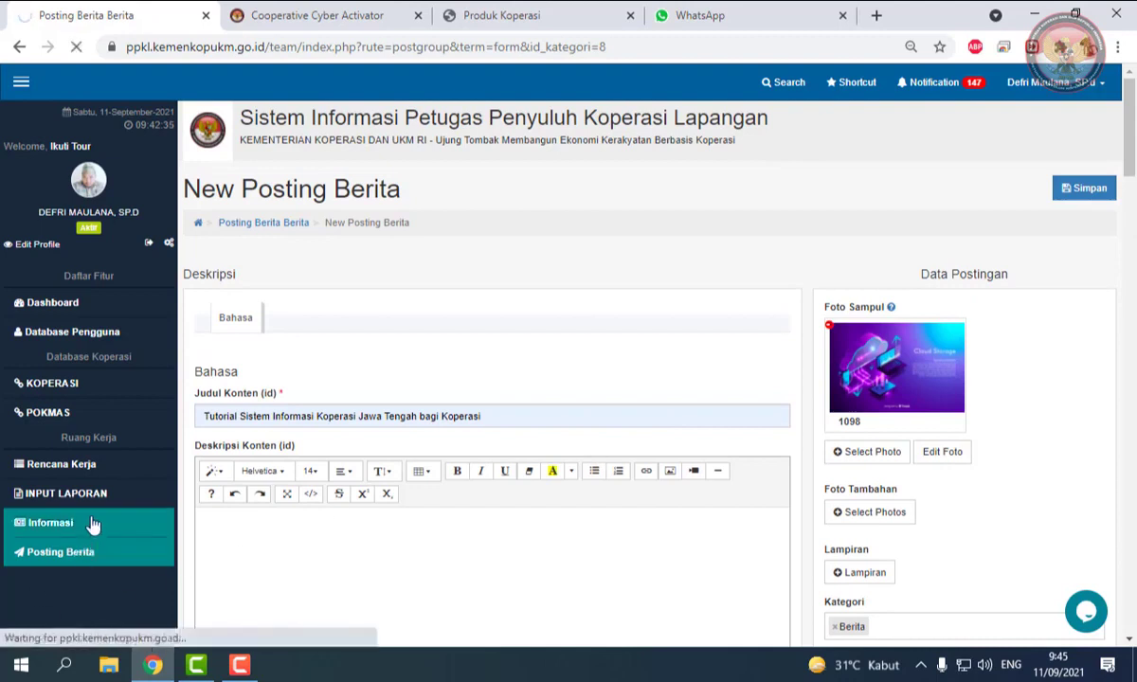
click(87, 557)
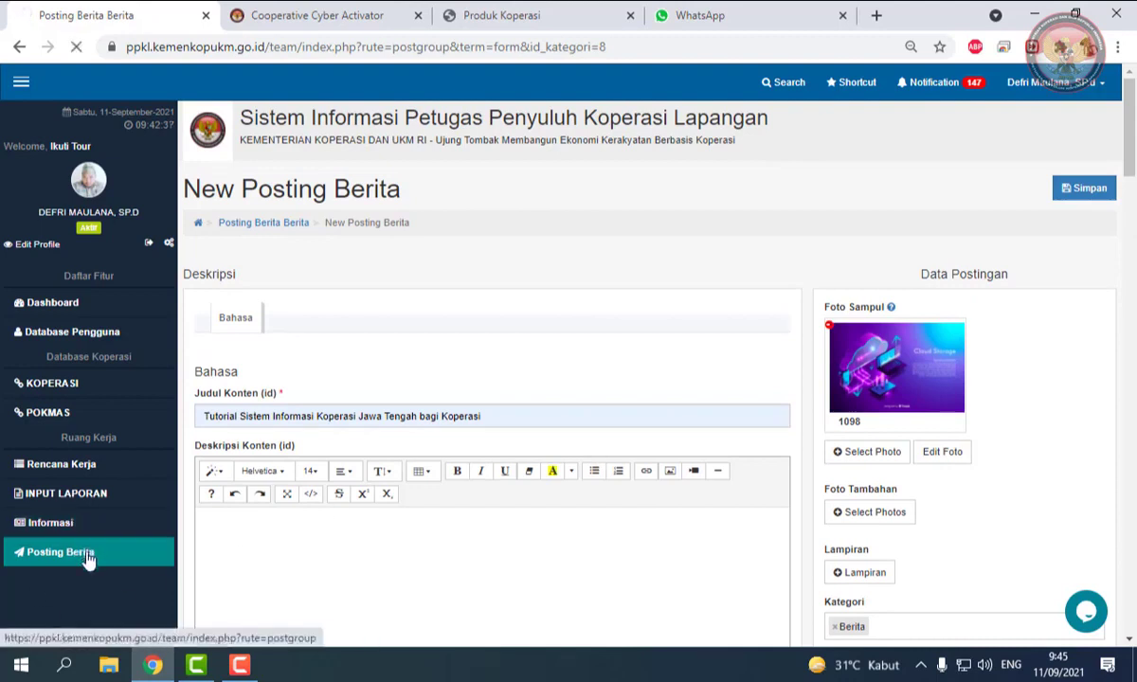